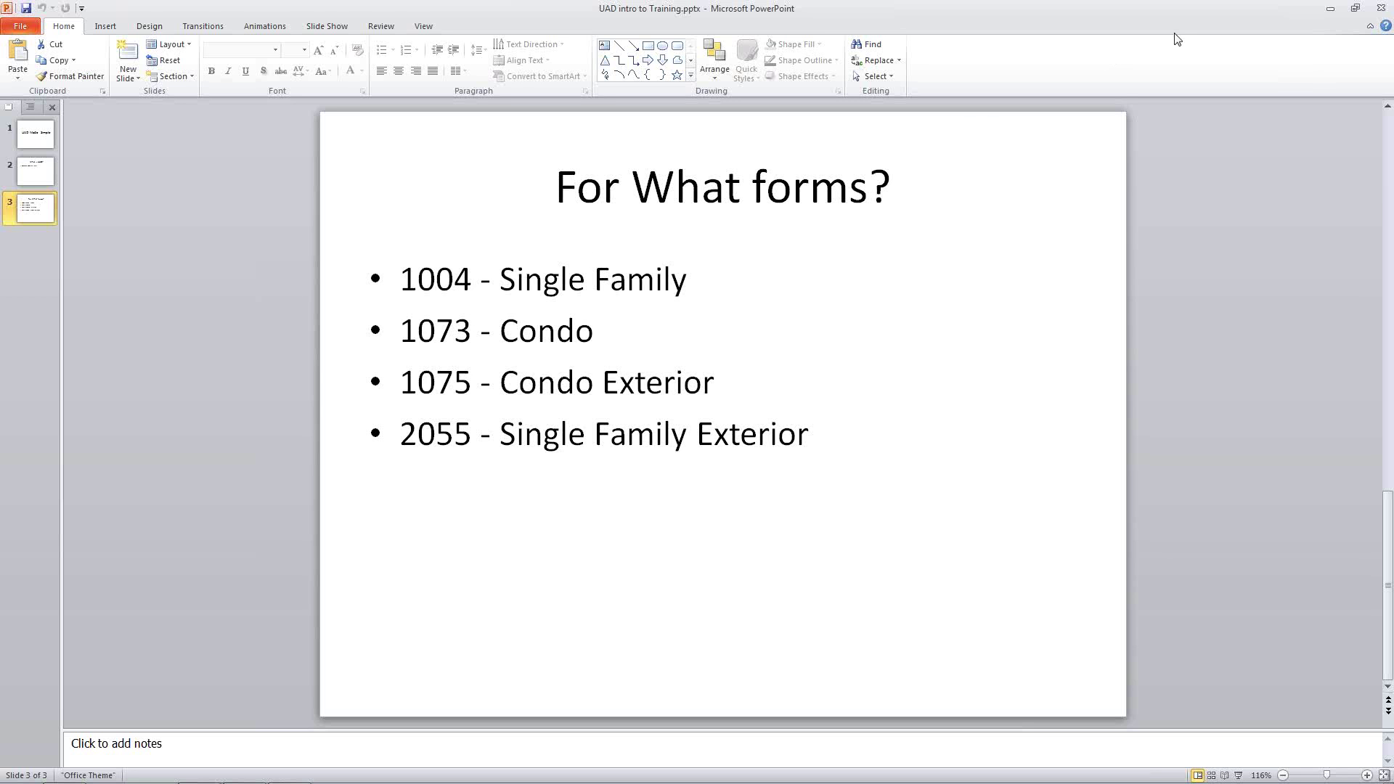
Minimize the PowerPoint presentation and switch to ClickFORMS.
{"action": "left_click", "coordinate": [1329, 11]}
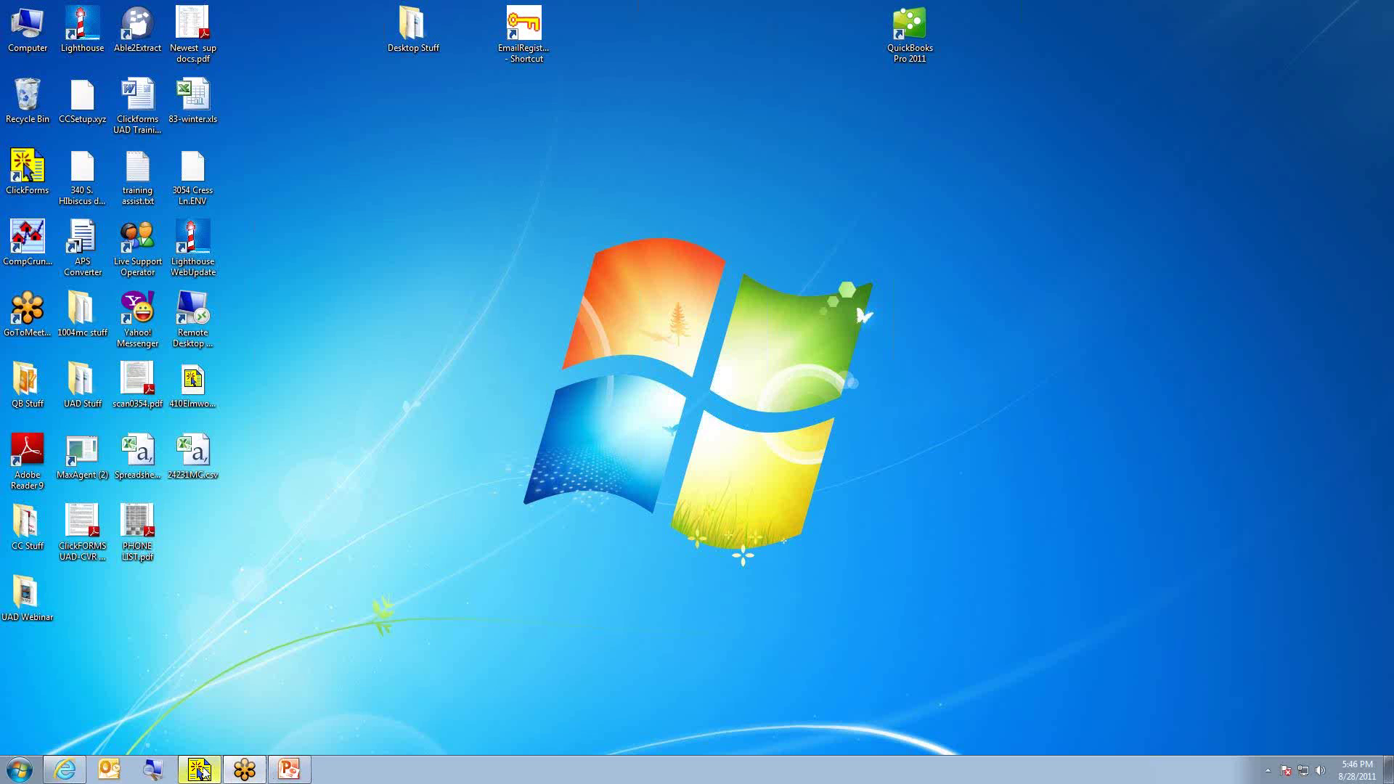
{"action": "left_click", "coordinate": [204, 771]}
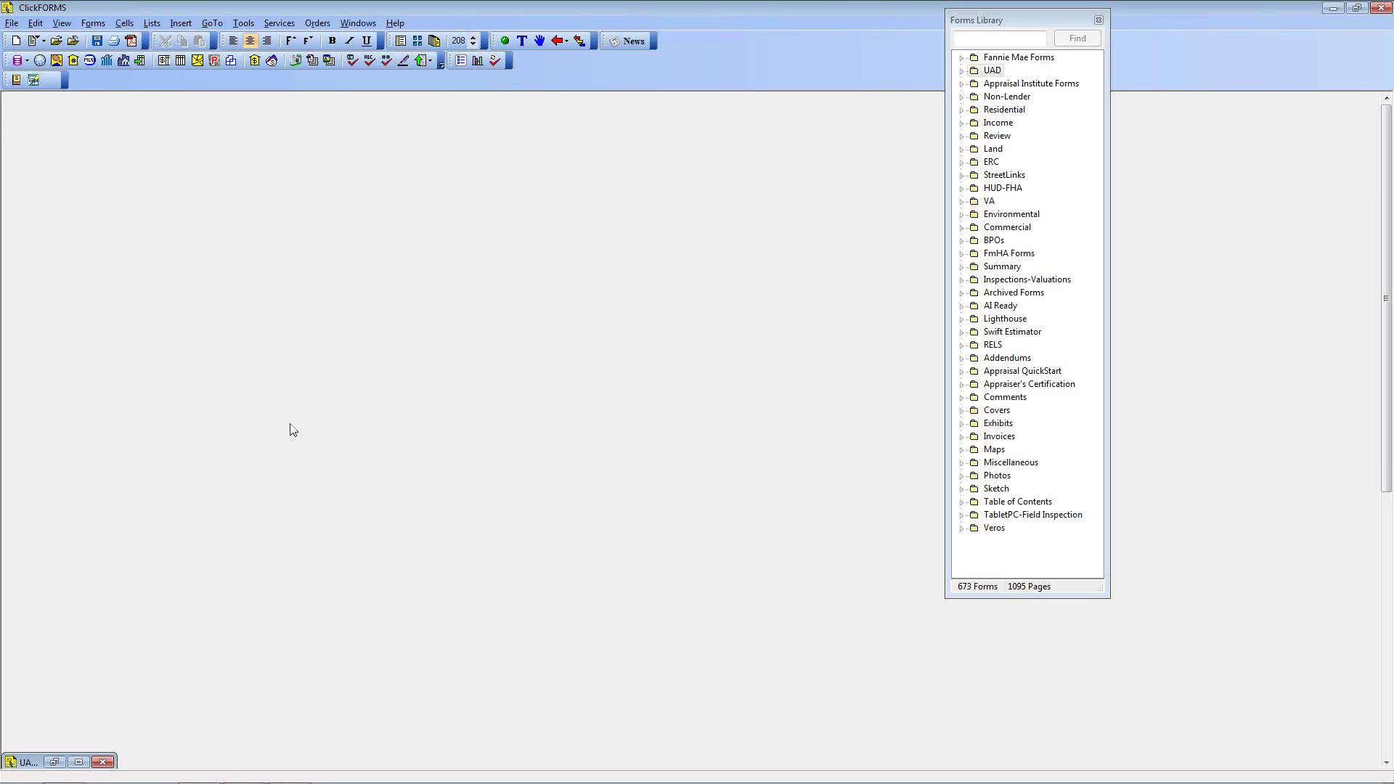
Review the UAD Compliance Preferences, including the compliance interface choices, and close them without changes.
{"action": "left_click", "coordinate": [277, 26]}
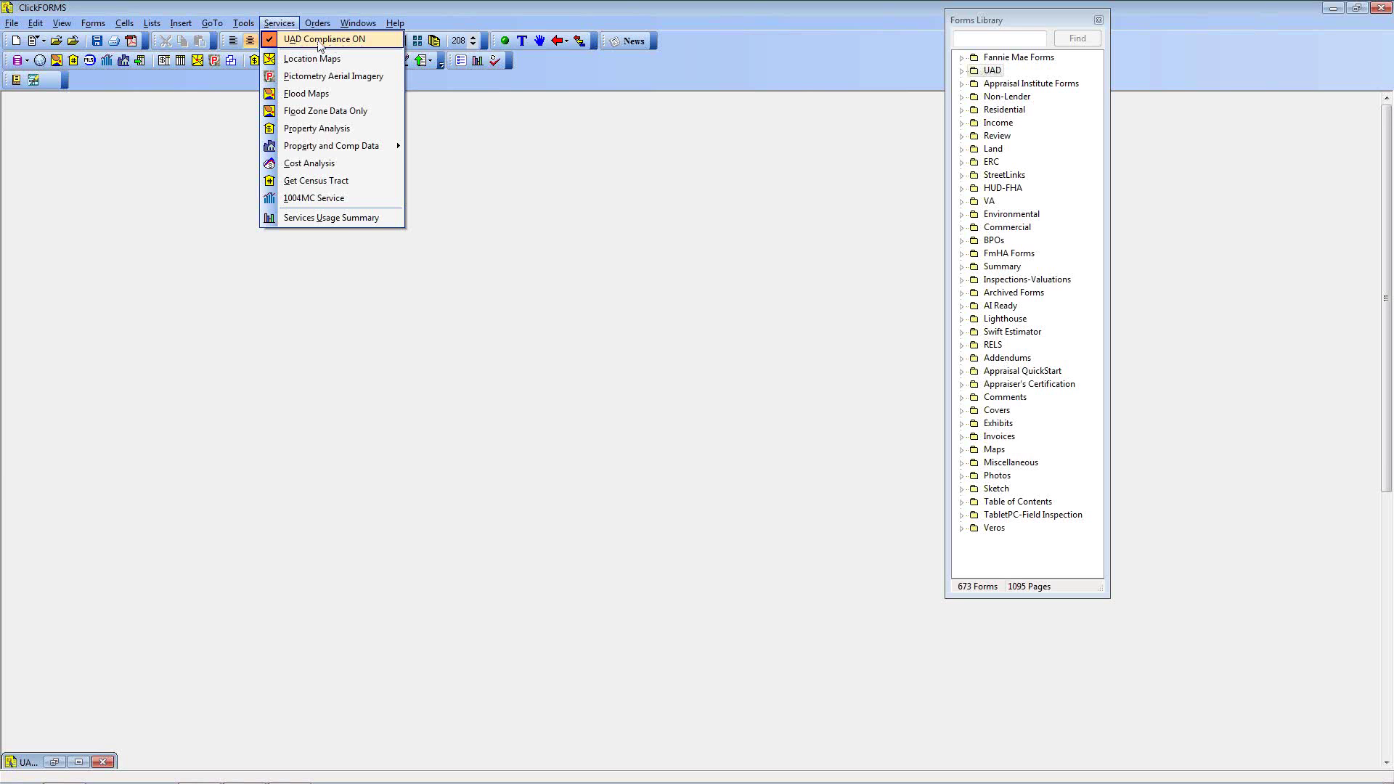
{"action": "mouse_move", "coordinate": [395, 23]}
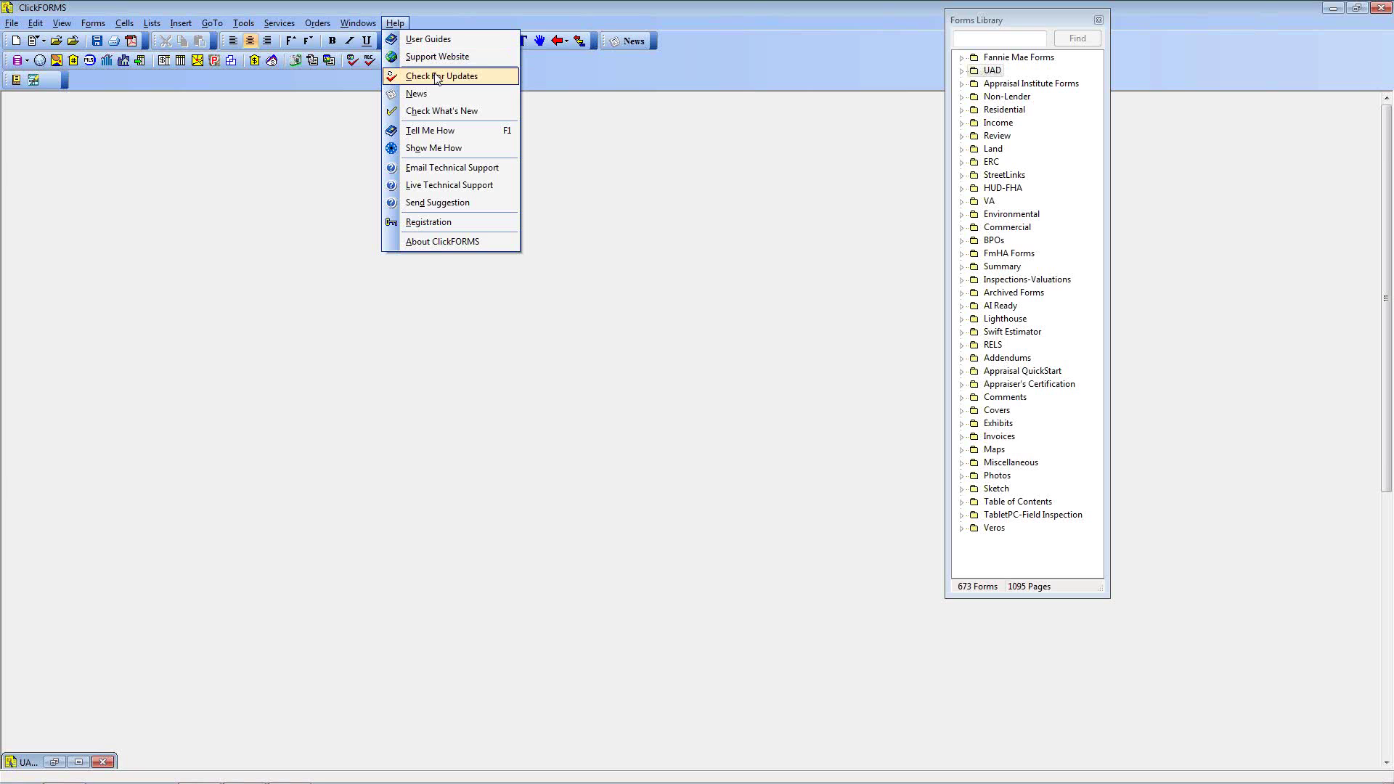
{"action": "mouse_move", "coordinate": [278, 25]}
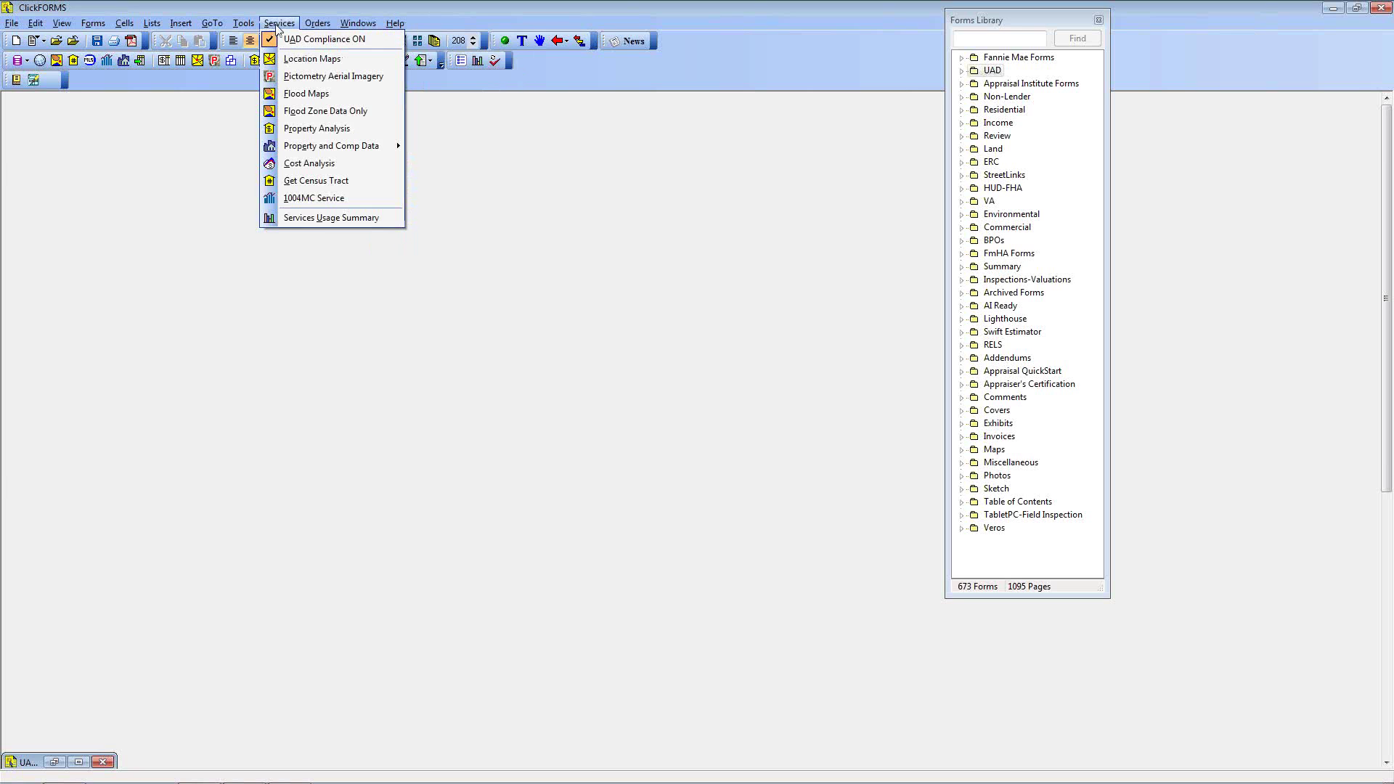
{"action": "left_click", "coordinate": [553, 123]}
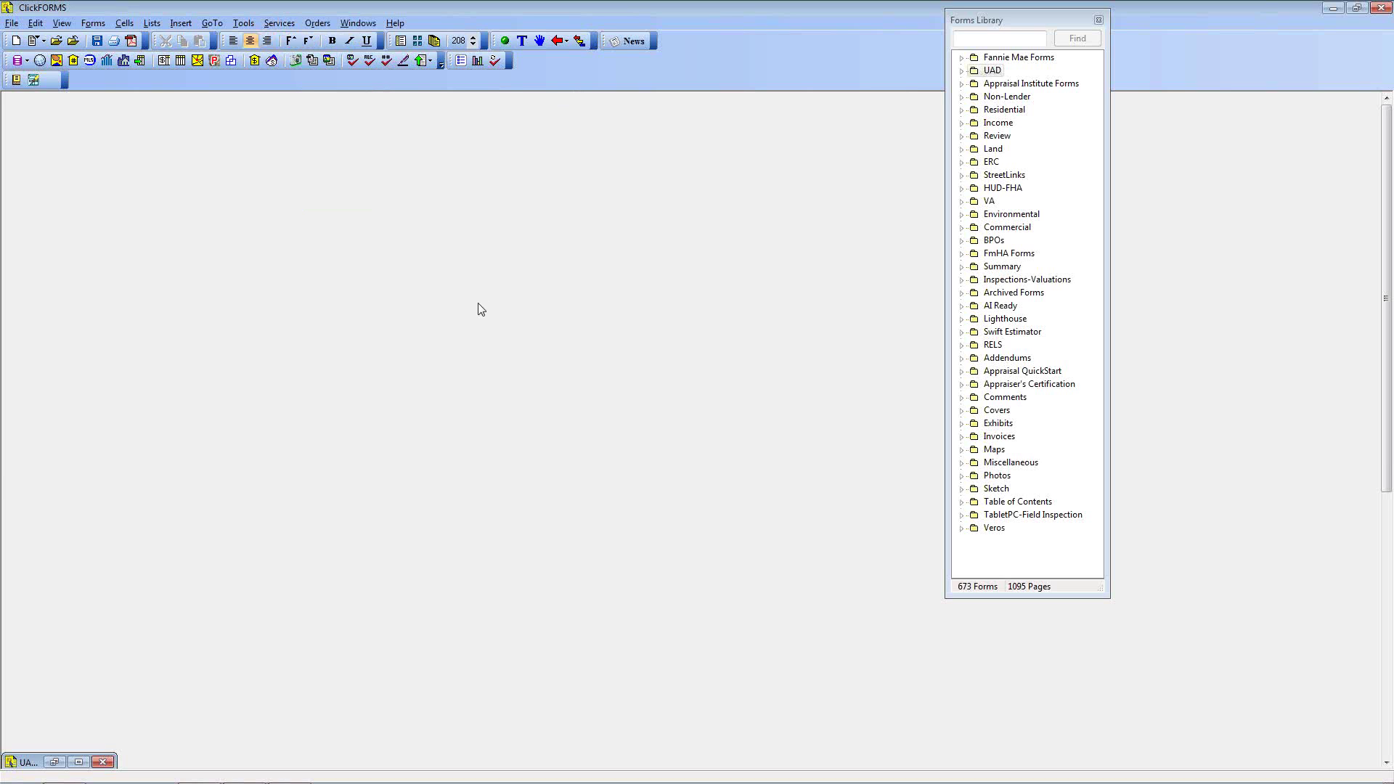
{"action": "left_click", "coordinate": [278, 23]}
{"action": "left_click", "coordinate": [312, 40]}
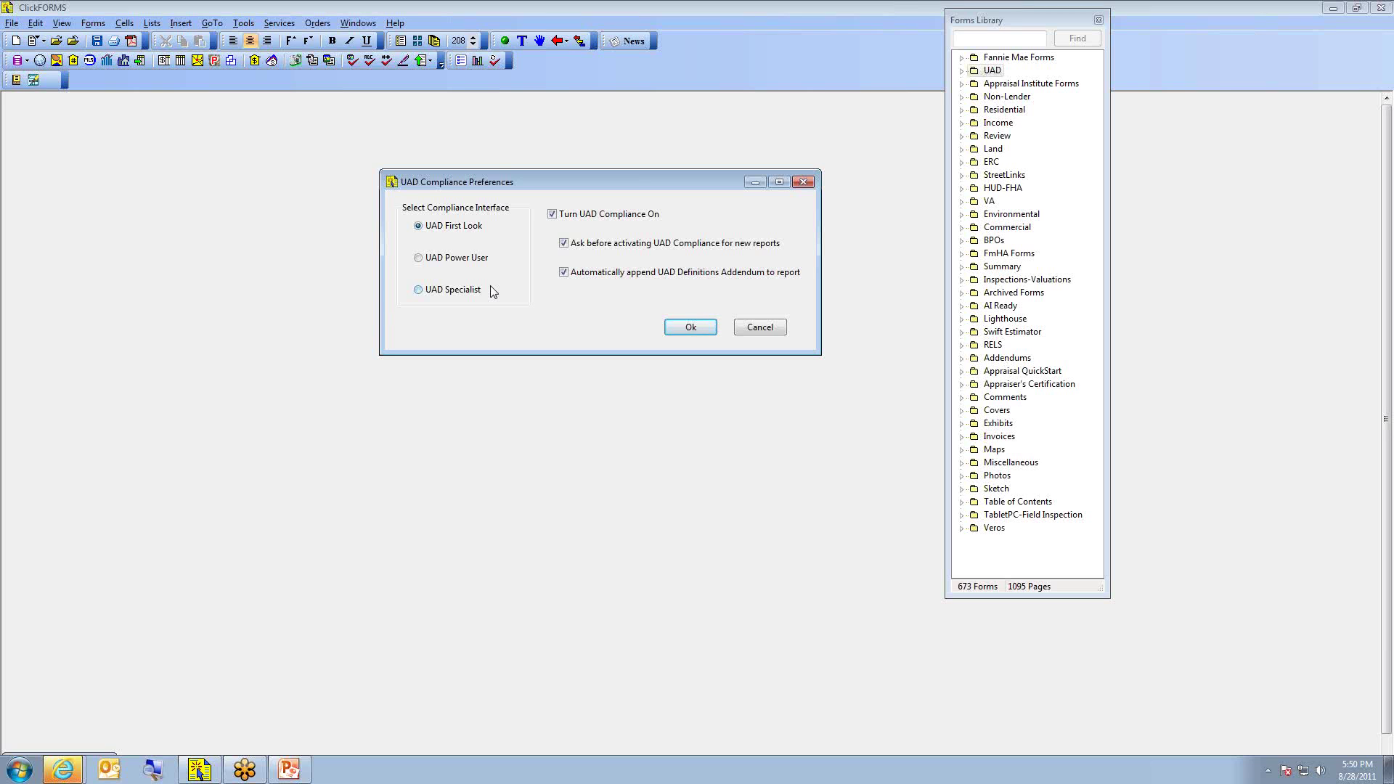
{"action": "left_click", "coordinate": [760, 328]}
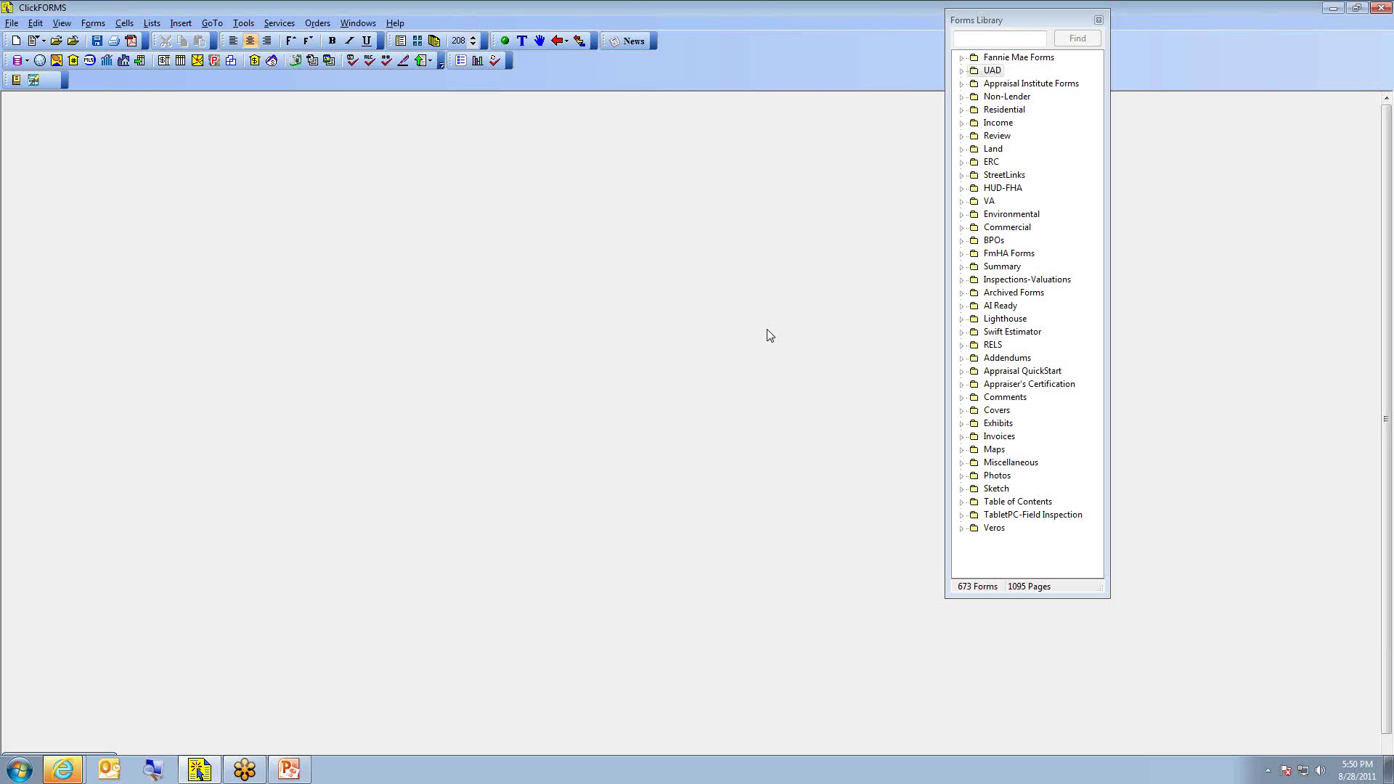
Create a report from the Sample New 1004 URAR Template, decline the UAD Compliant rules, and minimize the report.
{"action": "left_click", "coordinate": [957, 57]}
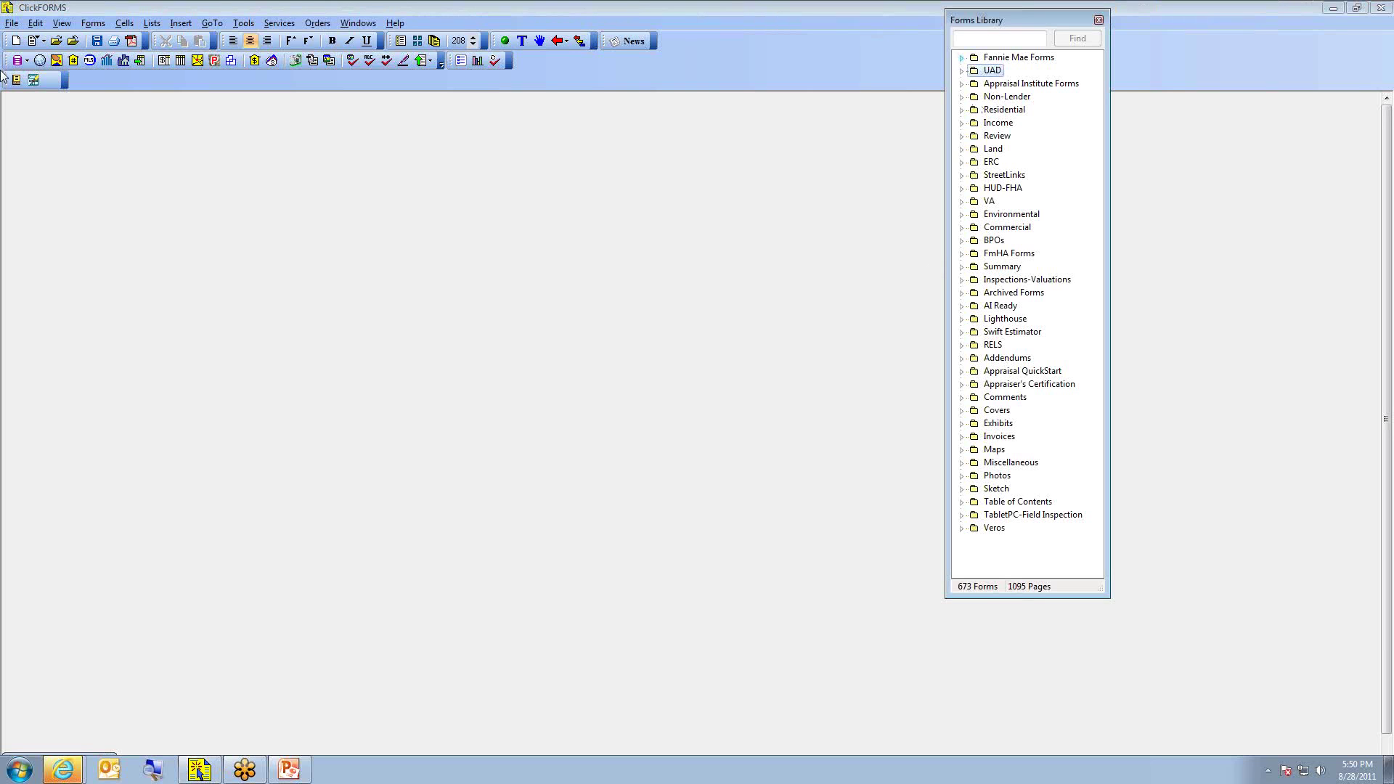
{"action": "left_click", "coordinate": [11, 24]}
{"action": "mouse_move", "coordinate": [50, 44]}
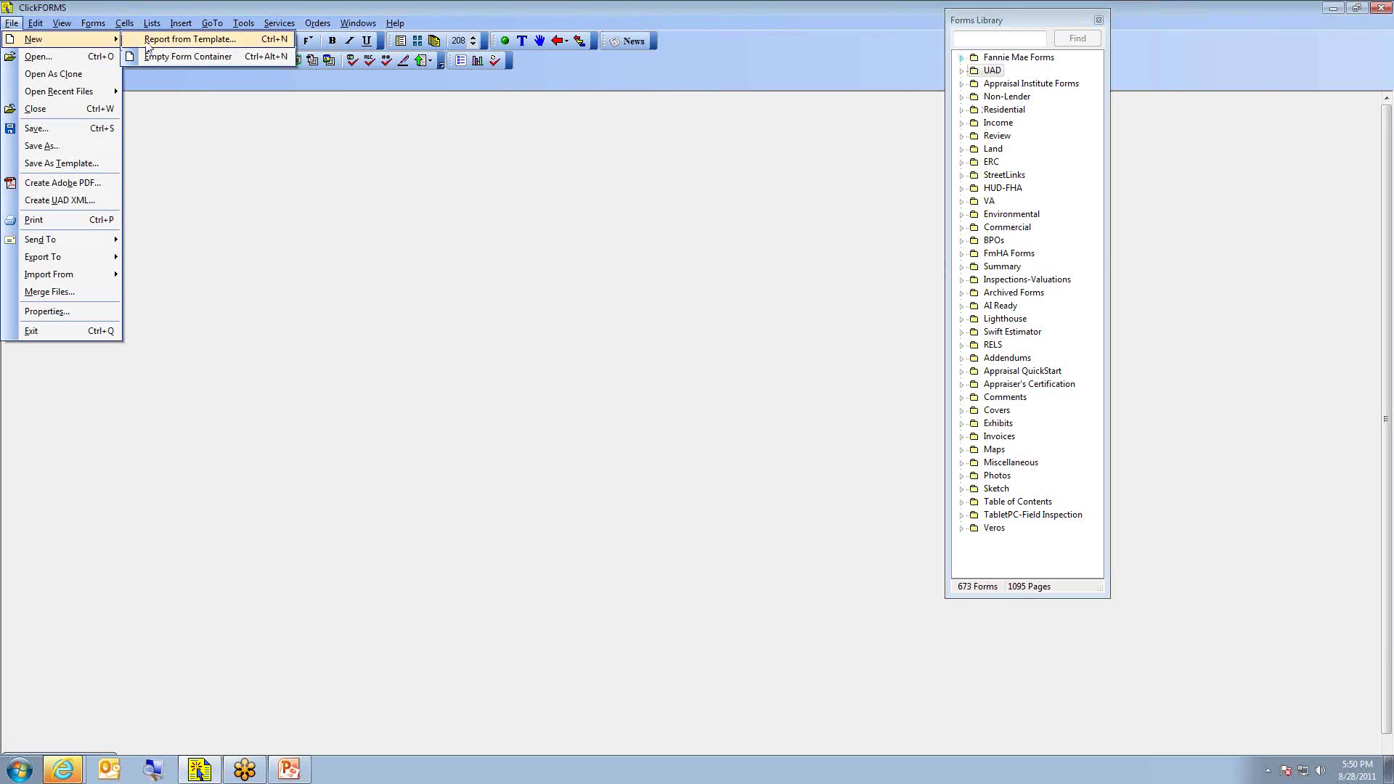
{"action": "left_click", "coordinate": [174, 42]}
{"action": "left_click", "coordinate": [717, 333]}
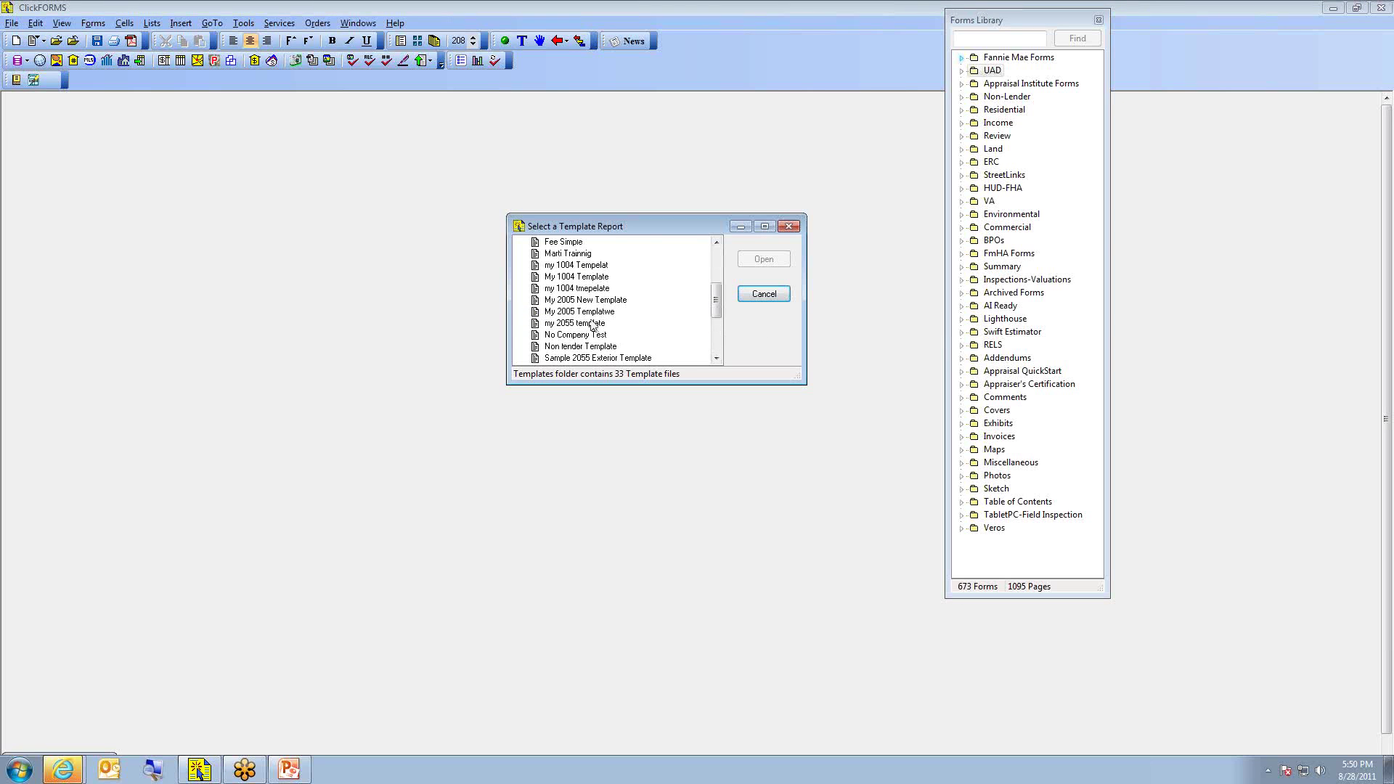
{"action": "scroll", "coordinate": [584, 300], "scroll_direction": "down", "scroll_amount": 4}
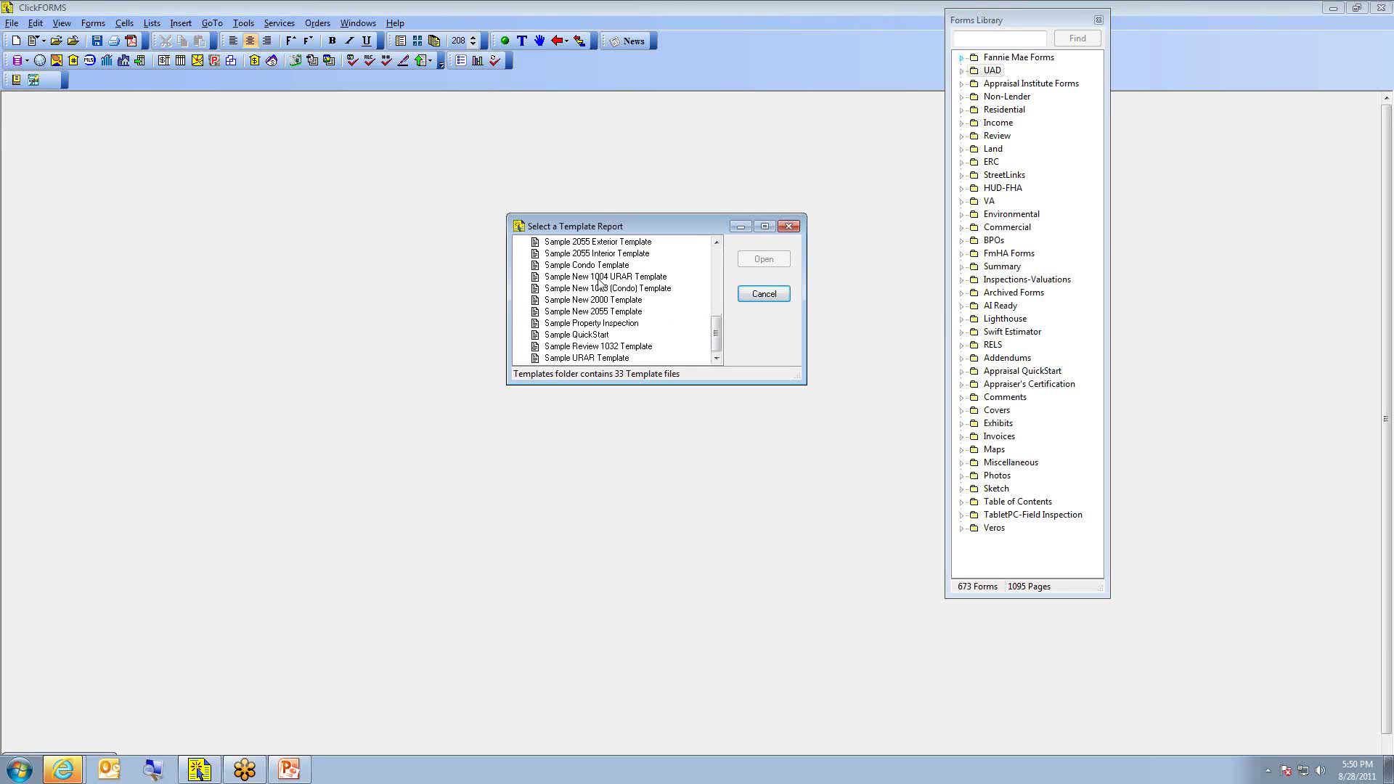
{"action": "left_click", "coordinate": [599, 276]}
{"action": "left_click", "coordinate": [756, 263]}
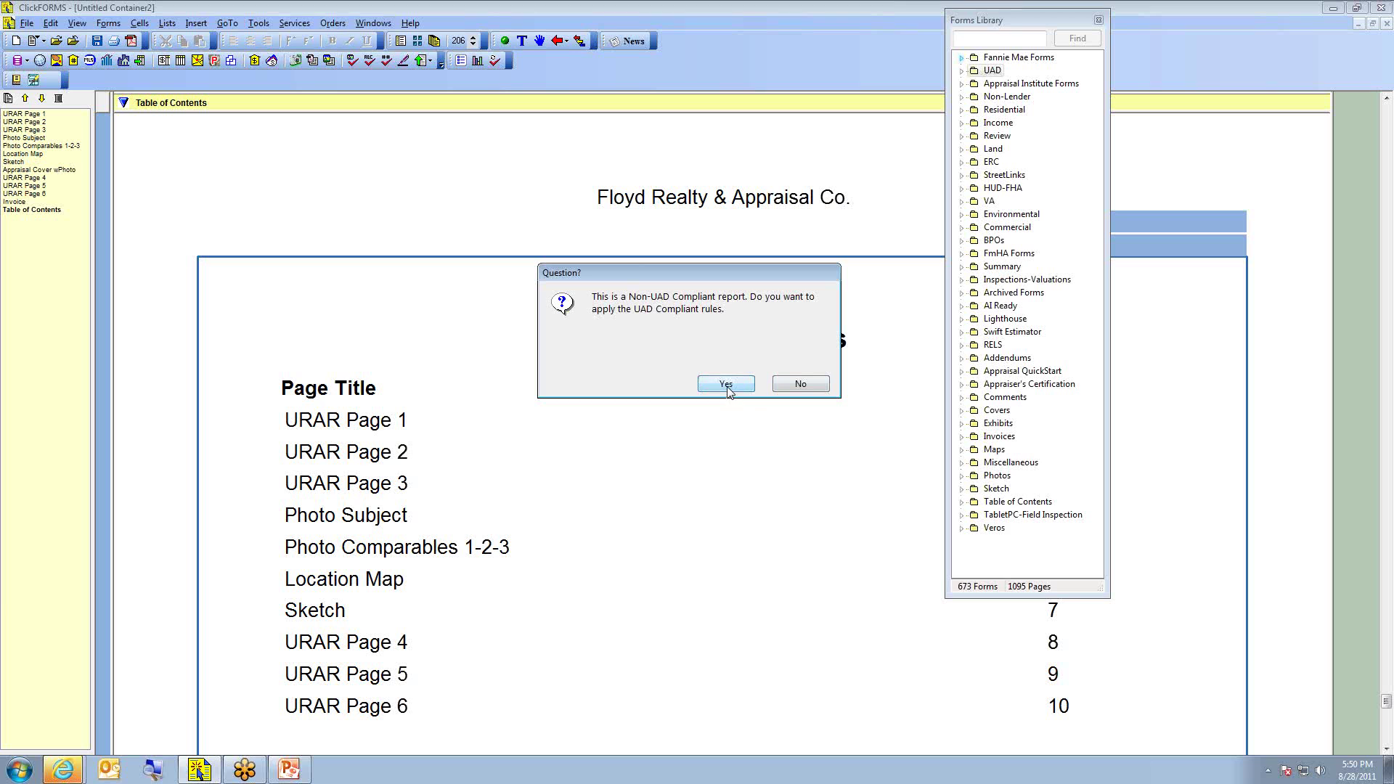
{"action": "left_click", "coordinate": [819, 384]}
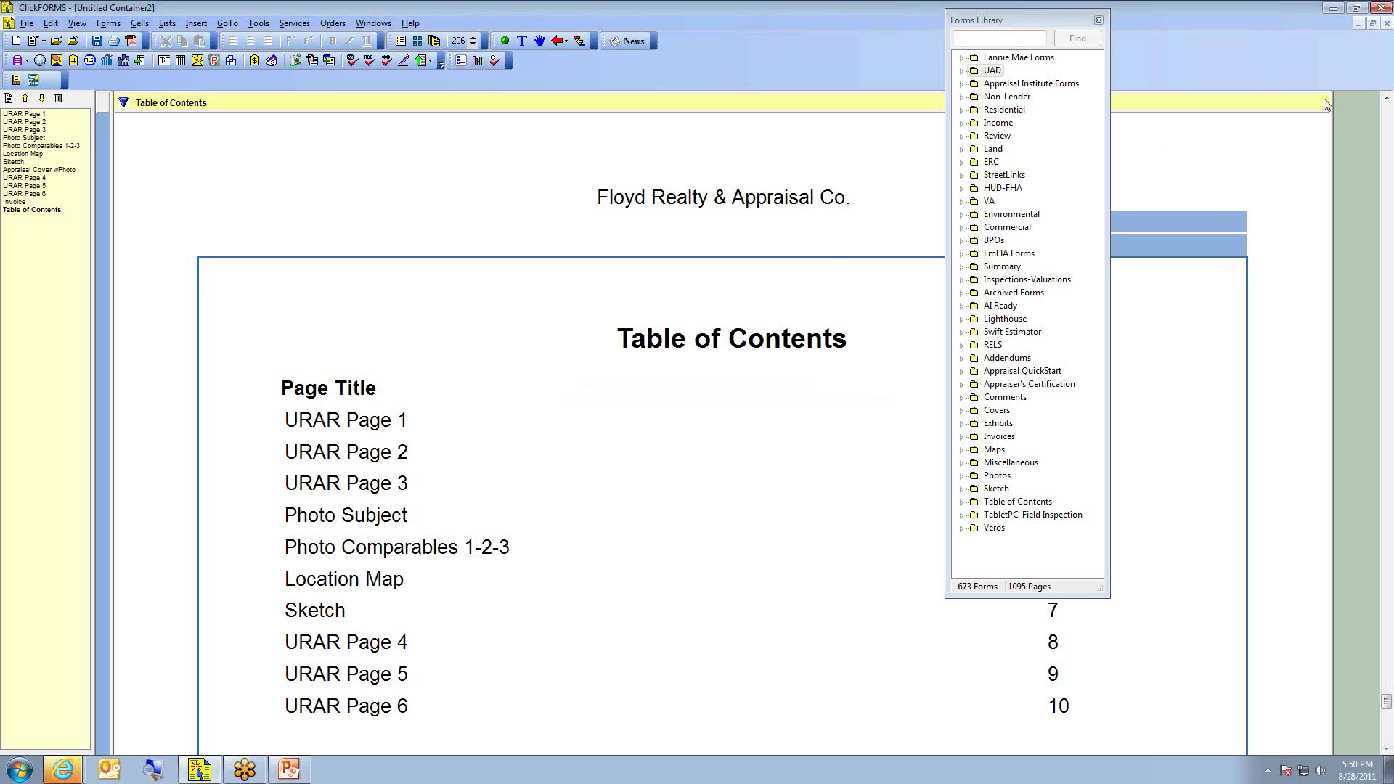
{"action": "left_click", "coordinate": [1357, 23]}
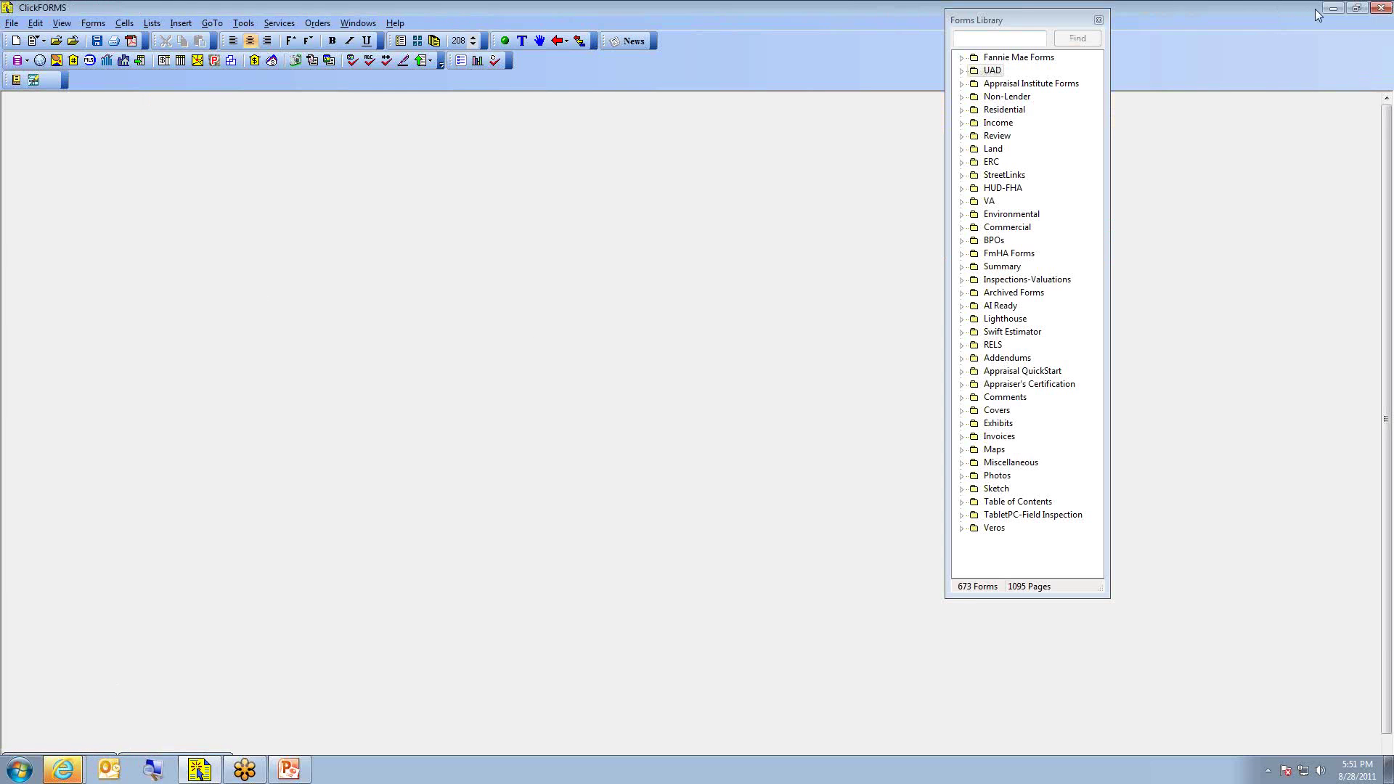
{"action": "right_click", "coordinate": [426, 767]}
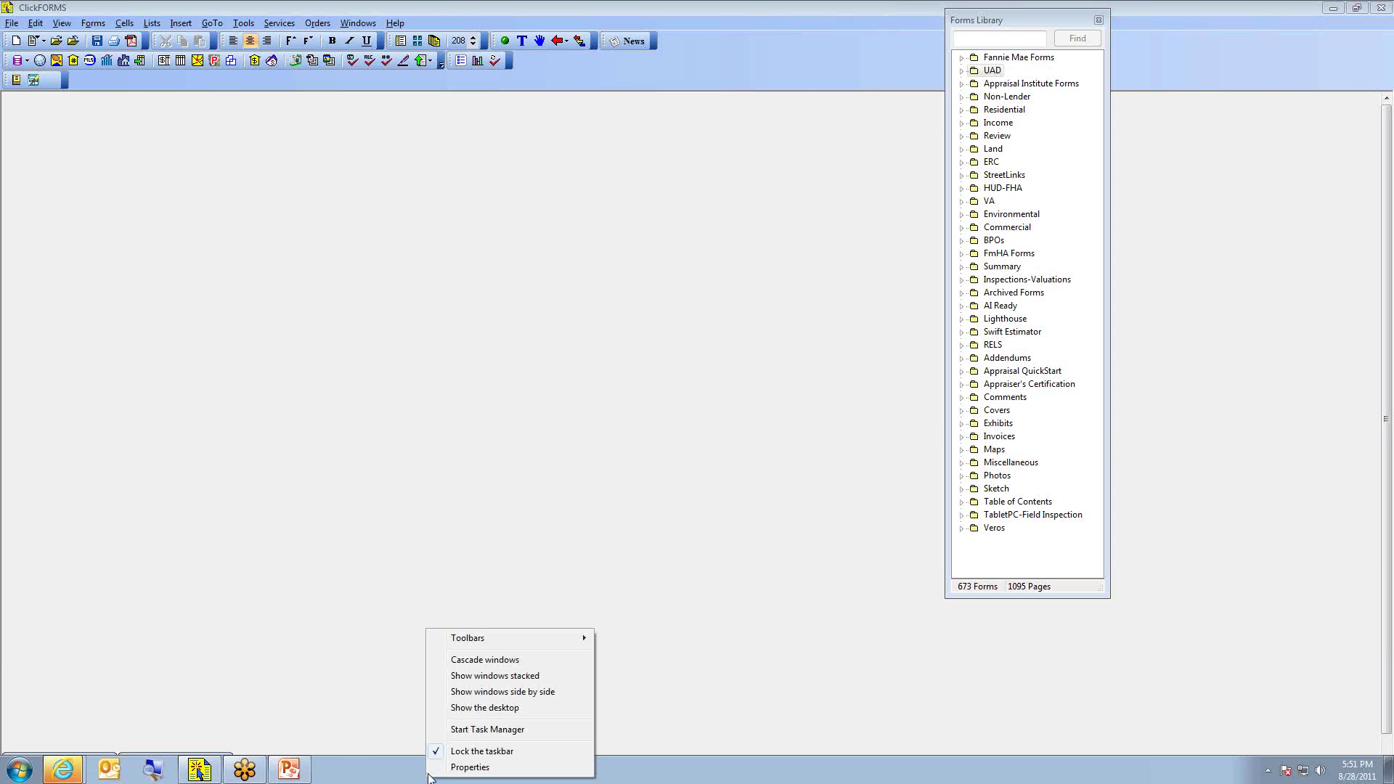
{"action": "left_click", "coordinate": [367, 644]}
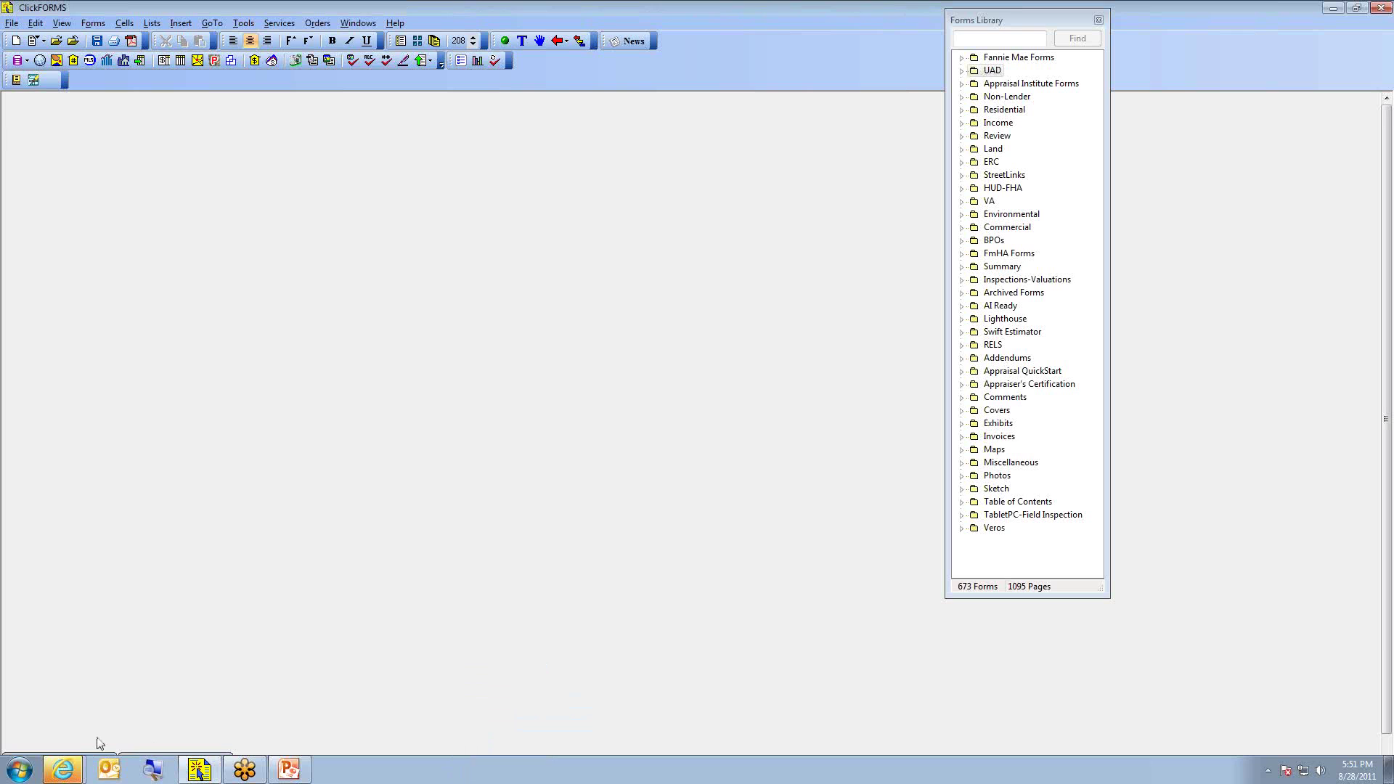
{"action": "left_click", "coordinate": [12, 23]}
{"action": "left_click", "coordinate": [383, 242]}
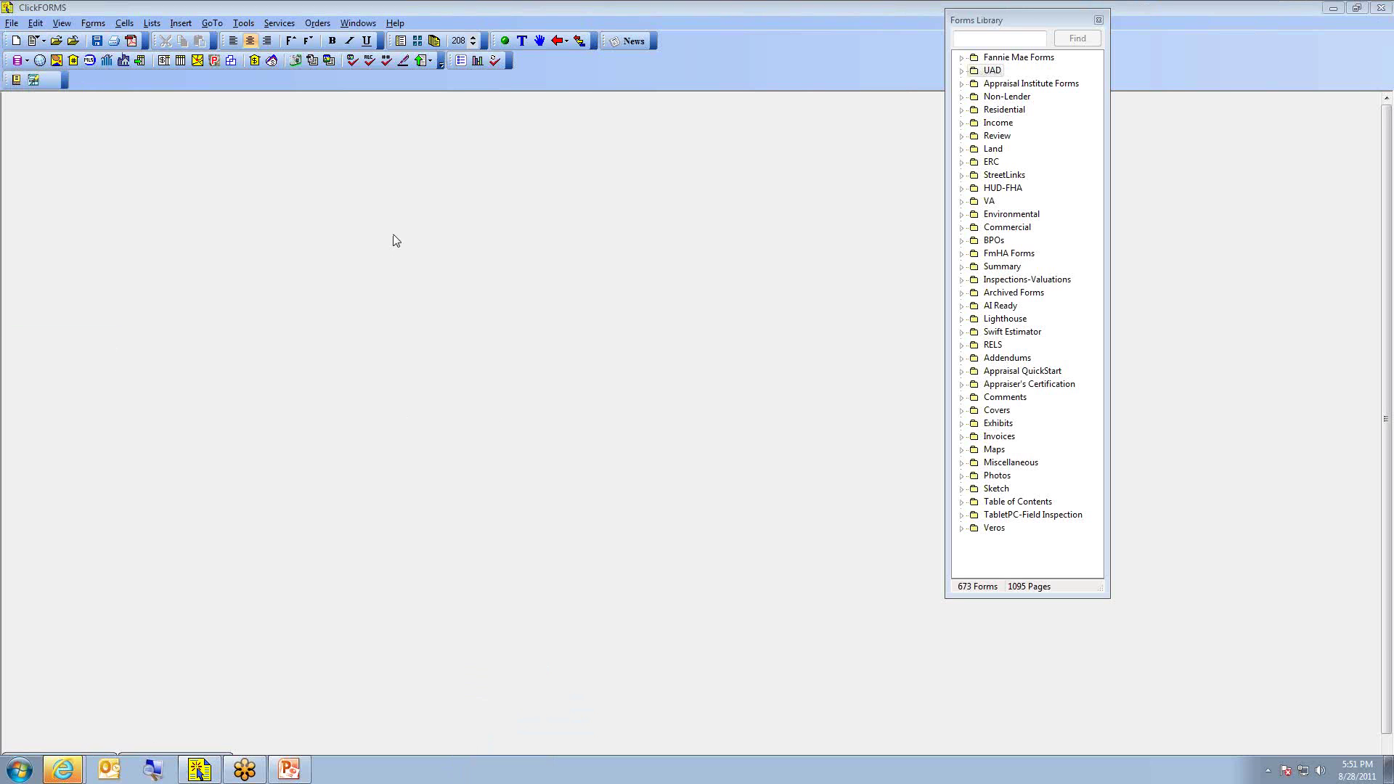
Restart ClickFORMS, declining to record UAD Stock Report.clk in the Reports List, and dismiss the advertisement window and the NewsDesk.
{"action": "left_click", "coordinate": [1381, 8]}
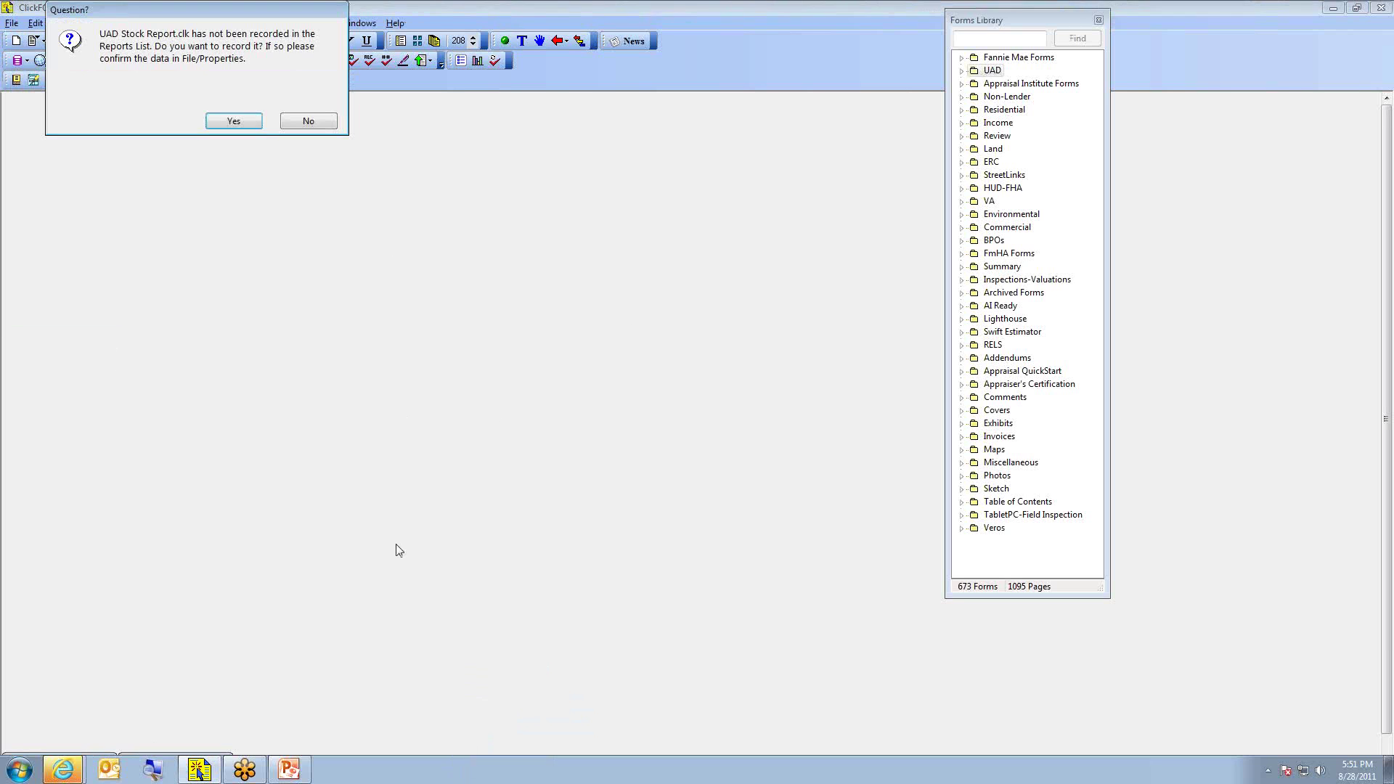
{"action": "left_click", "coordinate": [326, 122]}
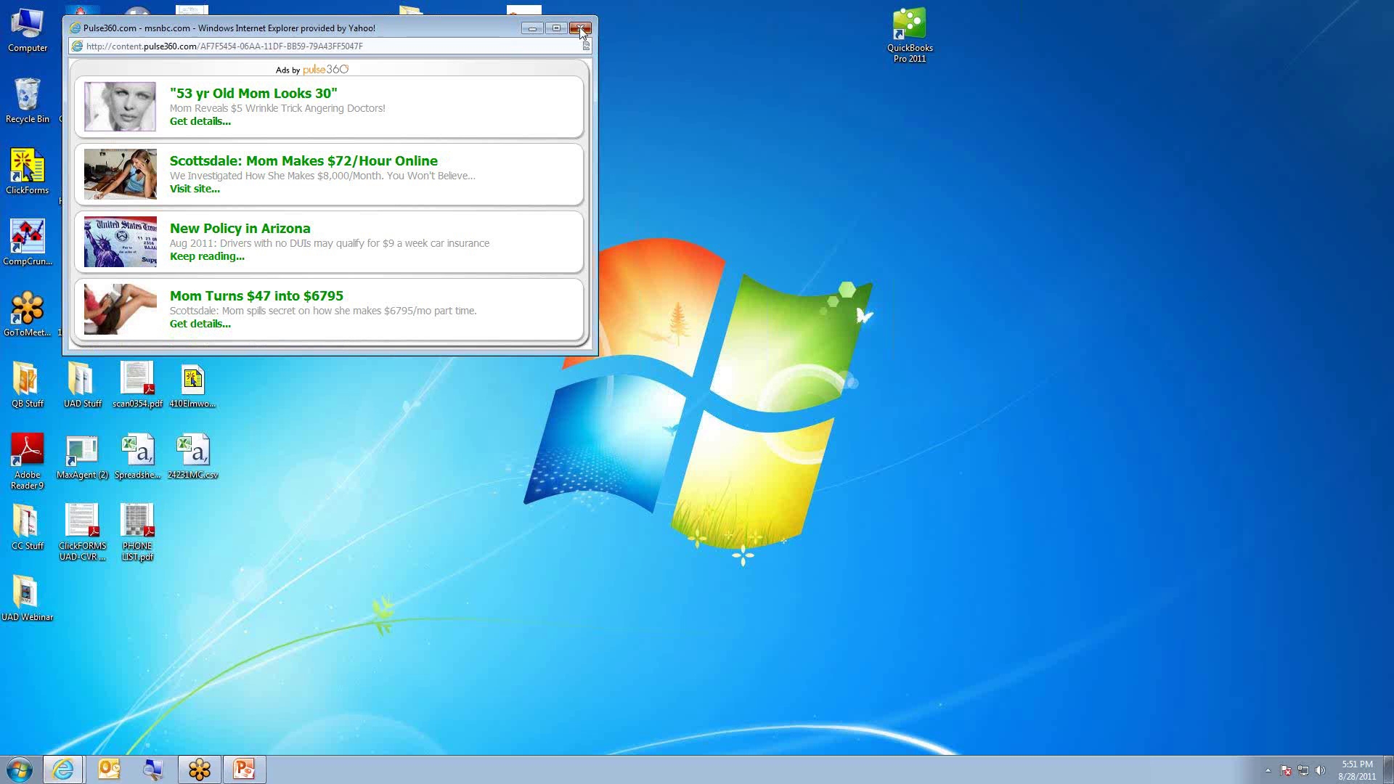
{"action": "left_click", "coordinate": [580, 27]}
{"action": "double_click", "coordinate": [24, 178]}
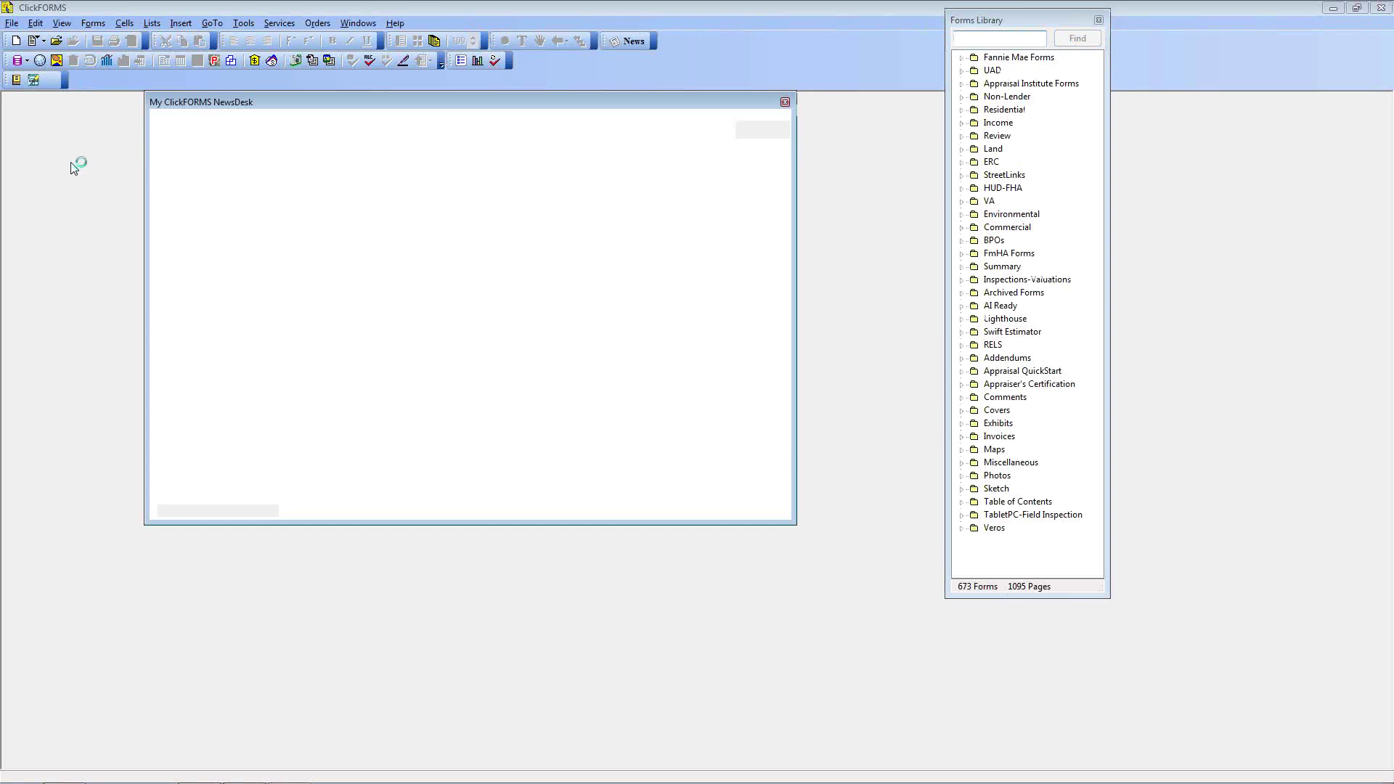
{"action": "key", "text": "Escape"}
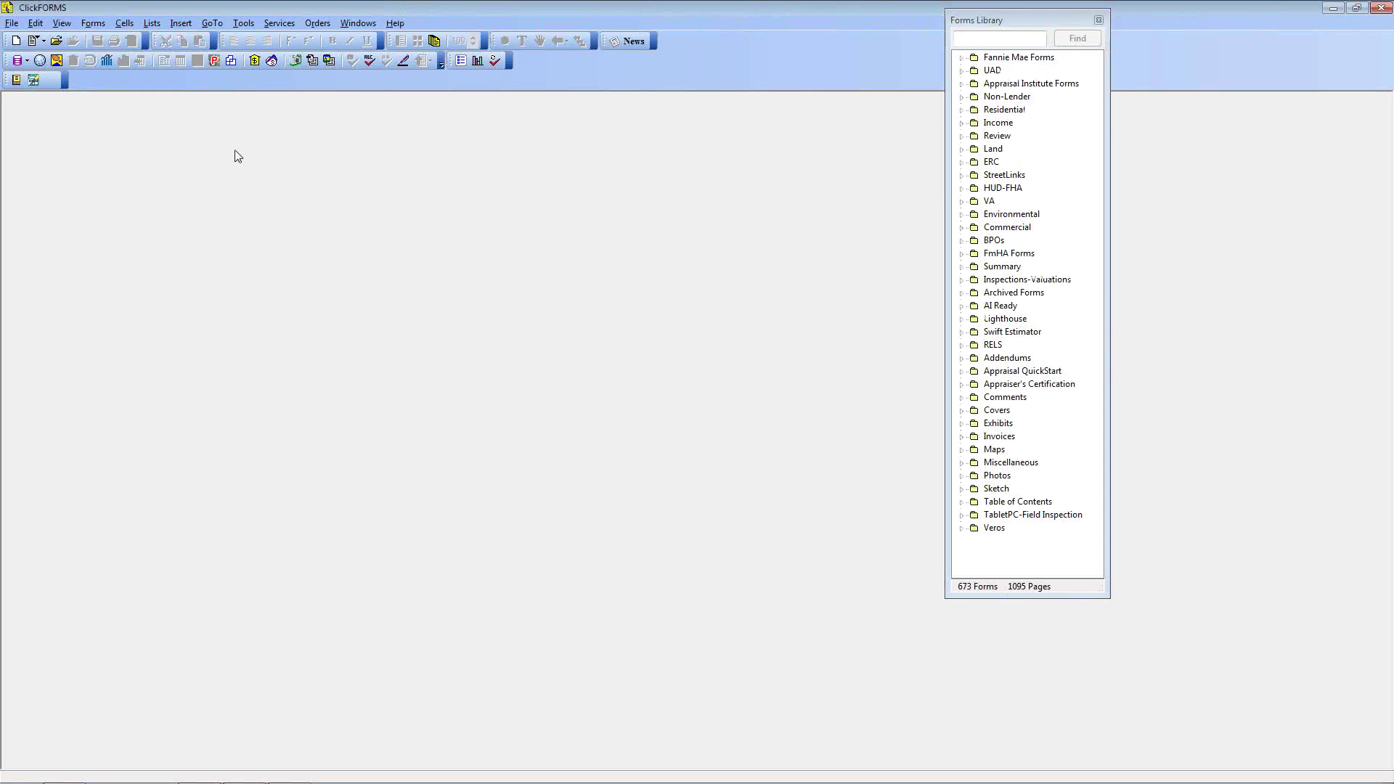
Reopen the recent file UAD Stock Report.clk, go to URAR Page 1, and close the Forms Library.
{"action": "left_click", "coordinate": [11, 23]}
{"action": "mouse_move", "coordinate": [44, 91]}
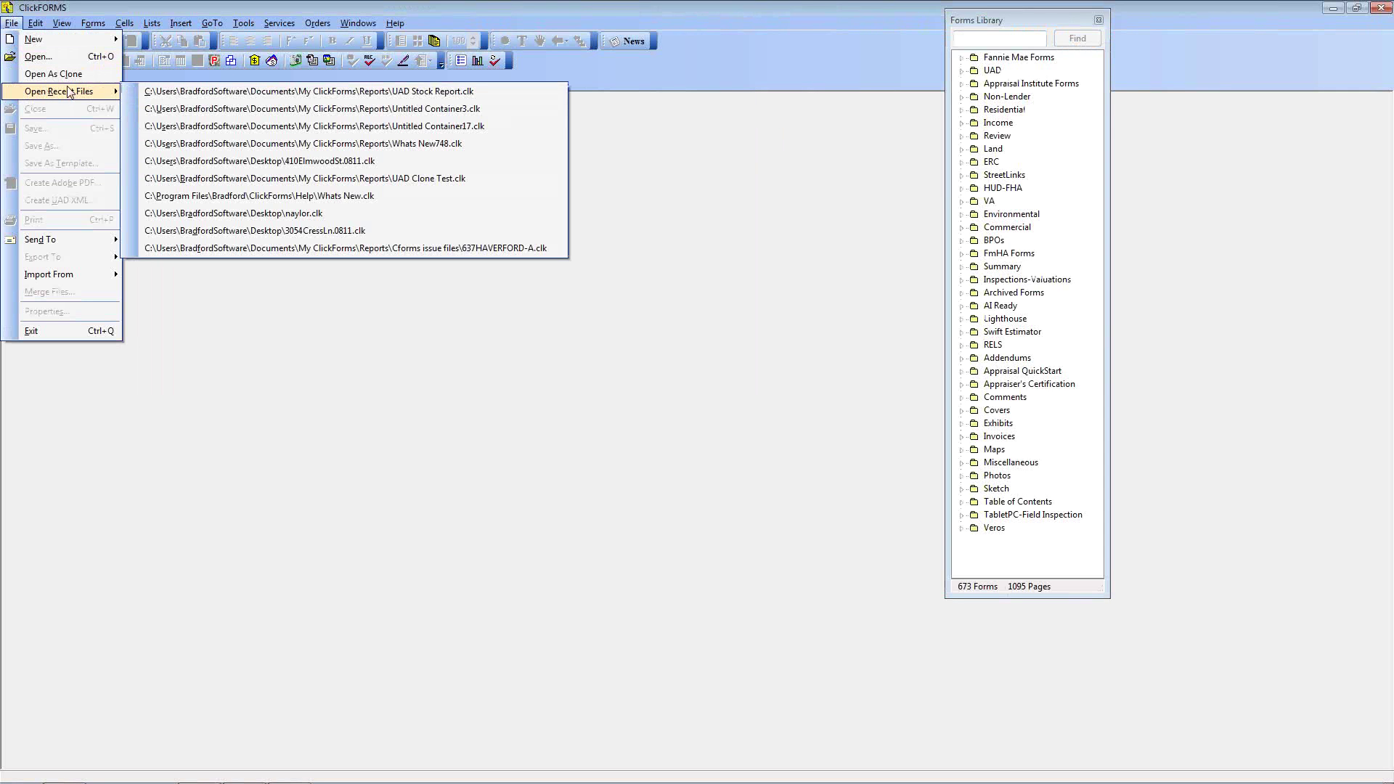
{"action": "left_click", "coordinate": [167, 93]}
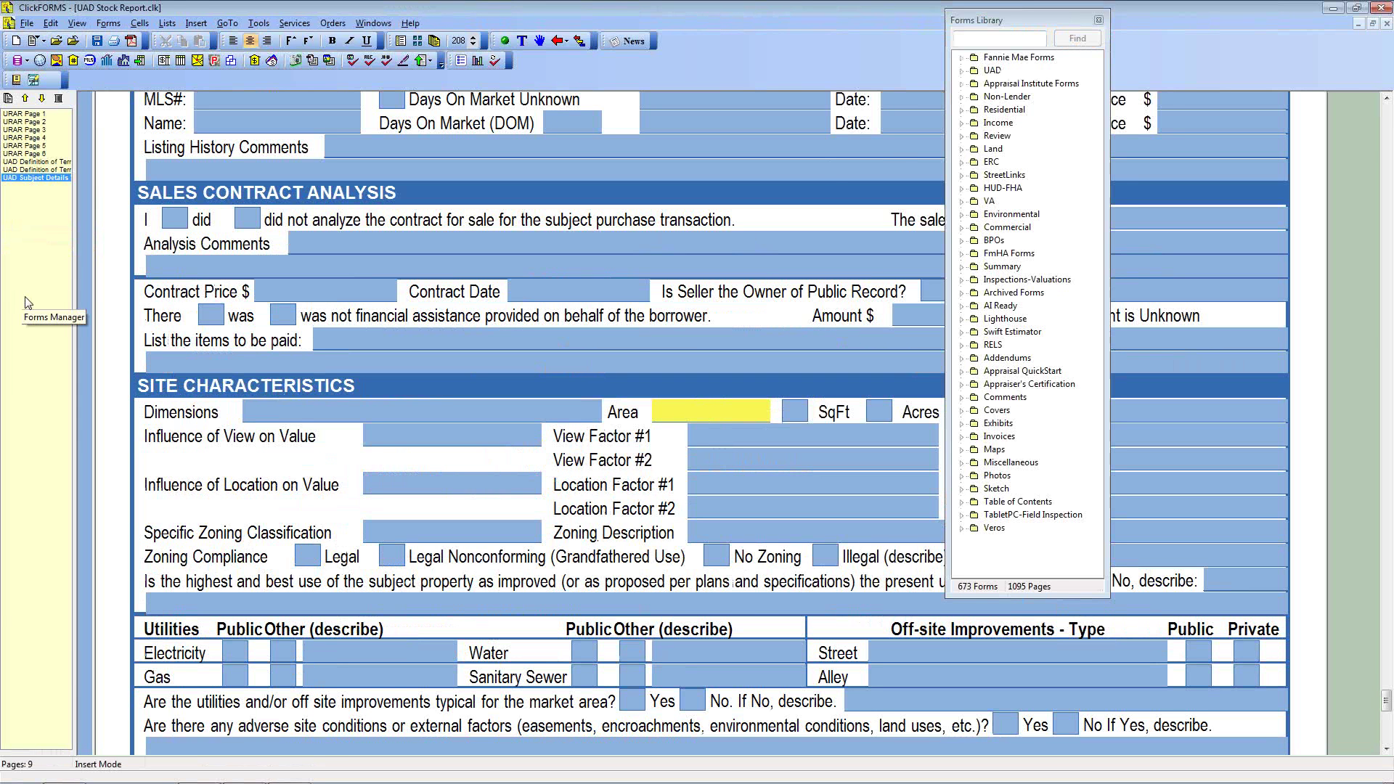
{"action": "left_click", "coordinate": [25, 114]}
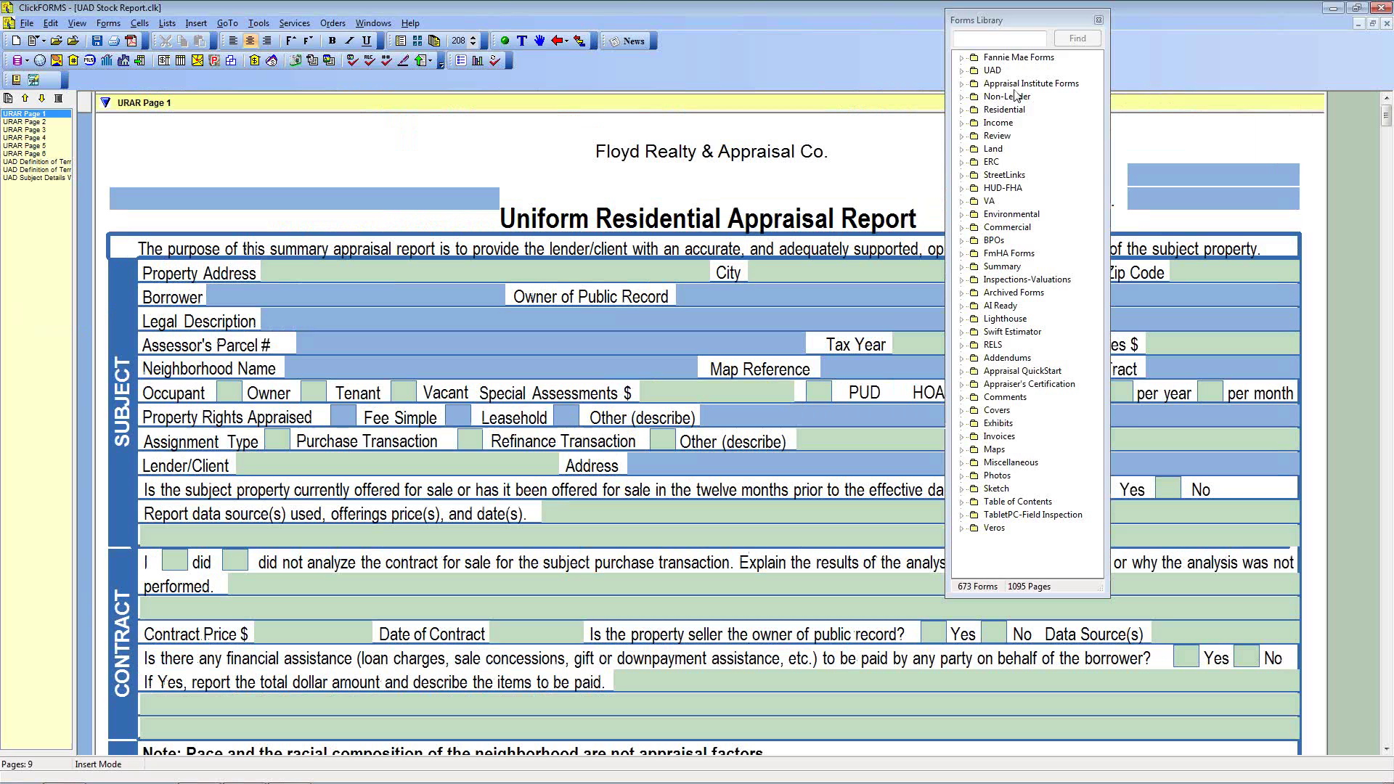
{"action": "left_click", "coordinate": [1098, 20]}
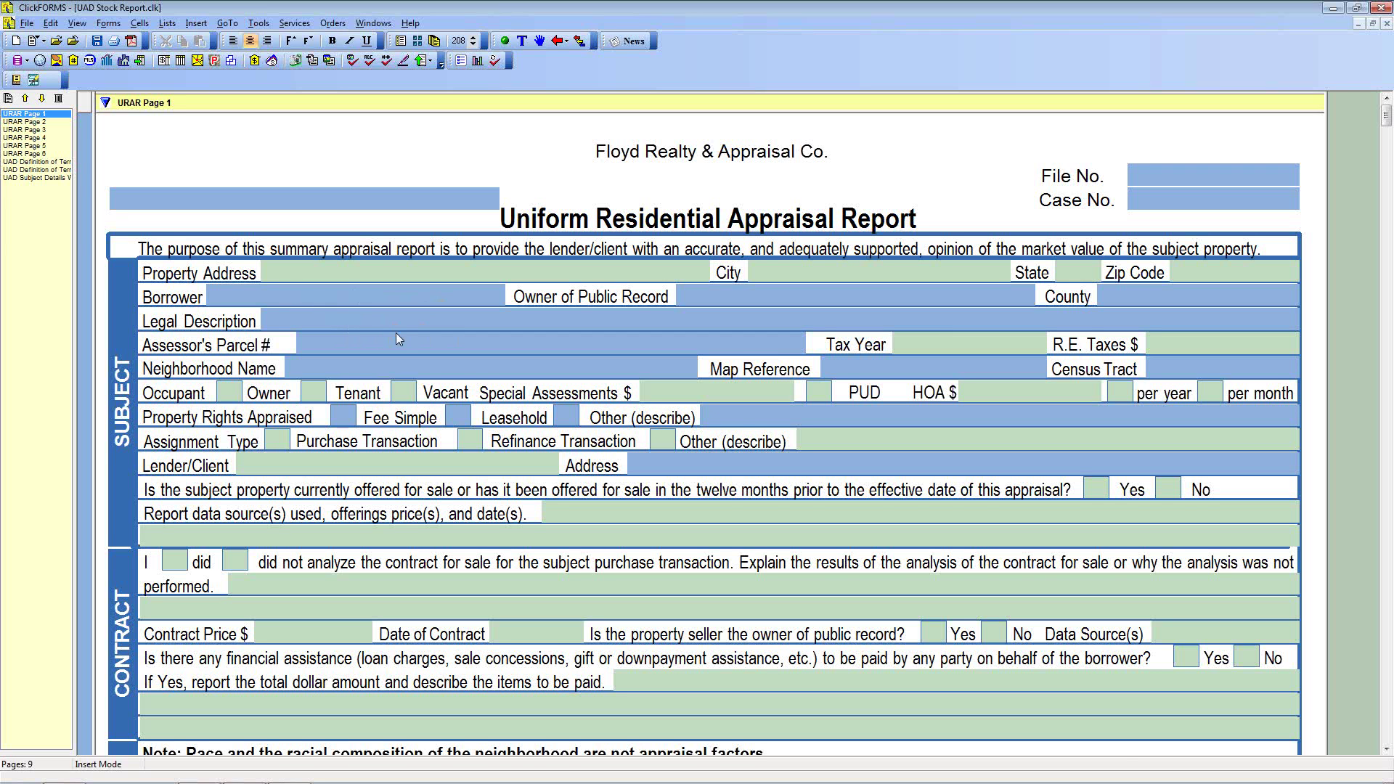
Look through the URAR form's UAD fields from the Subject section to the Cost Approach section on page 3.
{"action": "scroll", "coordinate": [395, 334], "scroll_direction": "down", "scroll_amount": 5}
{"action": "scroll", "coordinate": [398, 332], "scroll_direction": "down", "scroll_amount": 3}
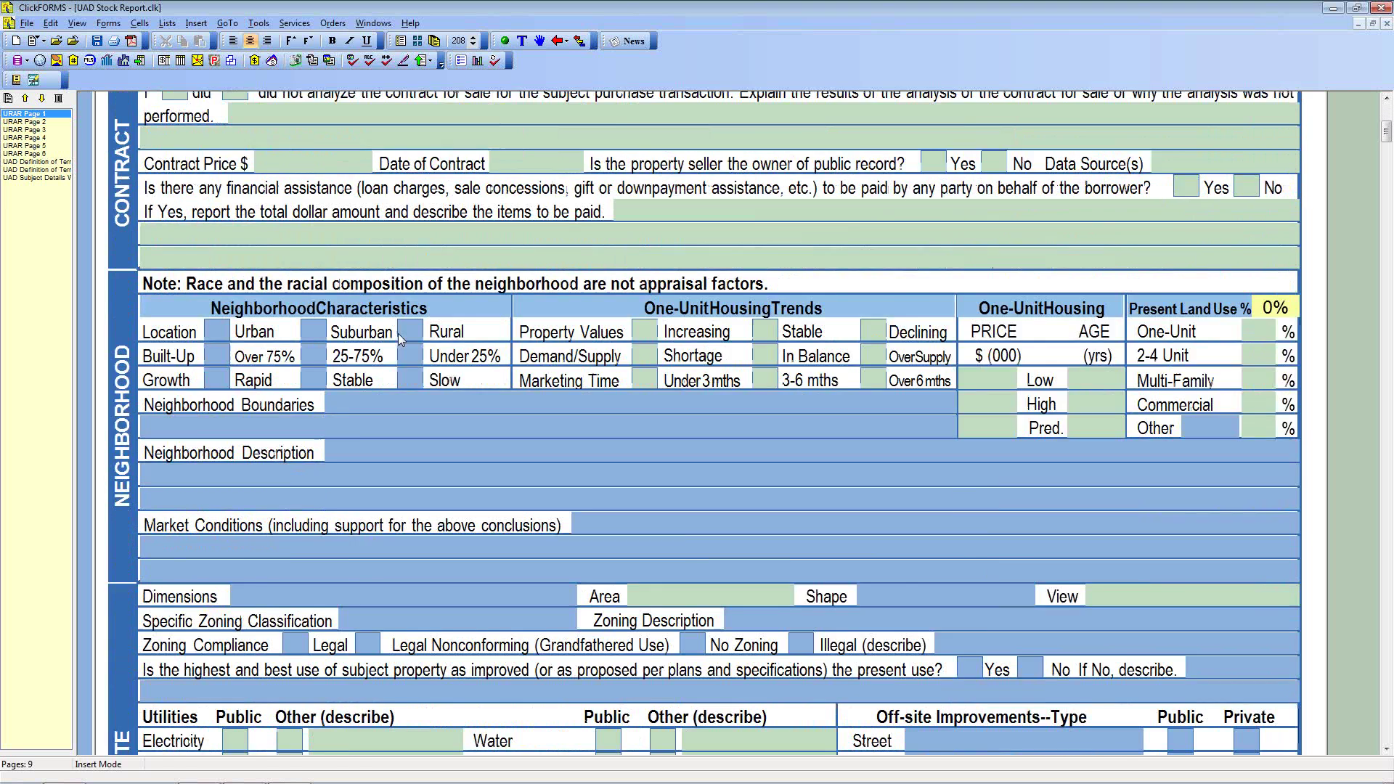
{"action": "scroll", "coordinate": [403, 334], "scroll_direction": "down", "scroll_amount": 5}
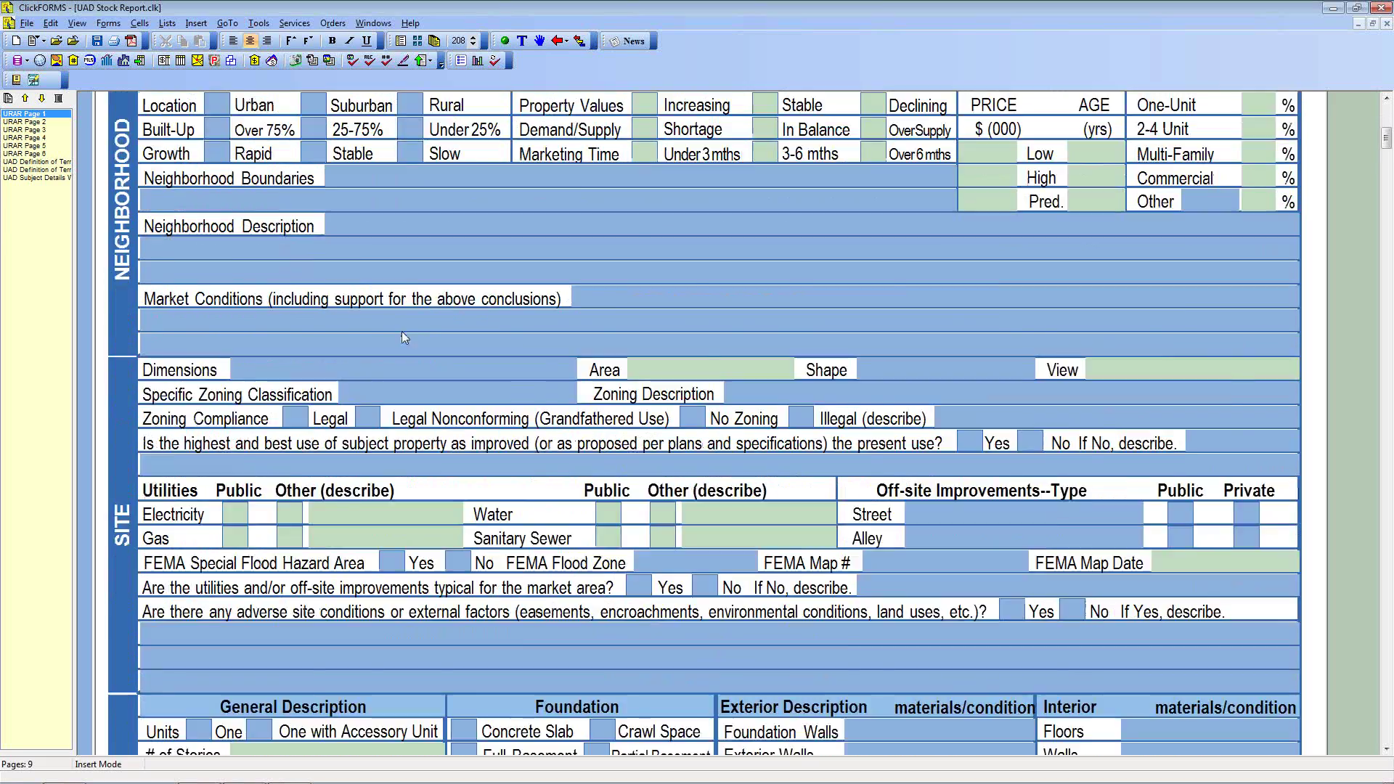
{"action": "scroll", "coordinate": [406, 340], "scroll_direction": "down", "scroll_amount": 9}
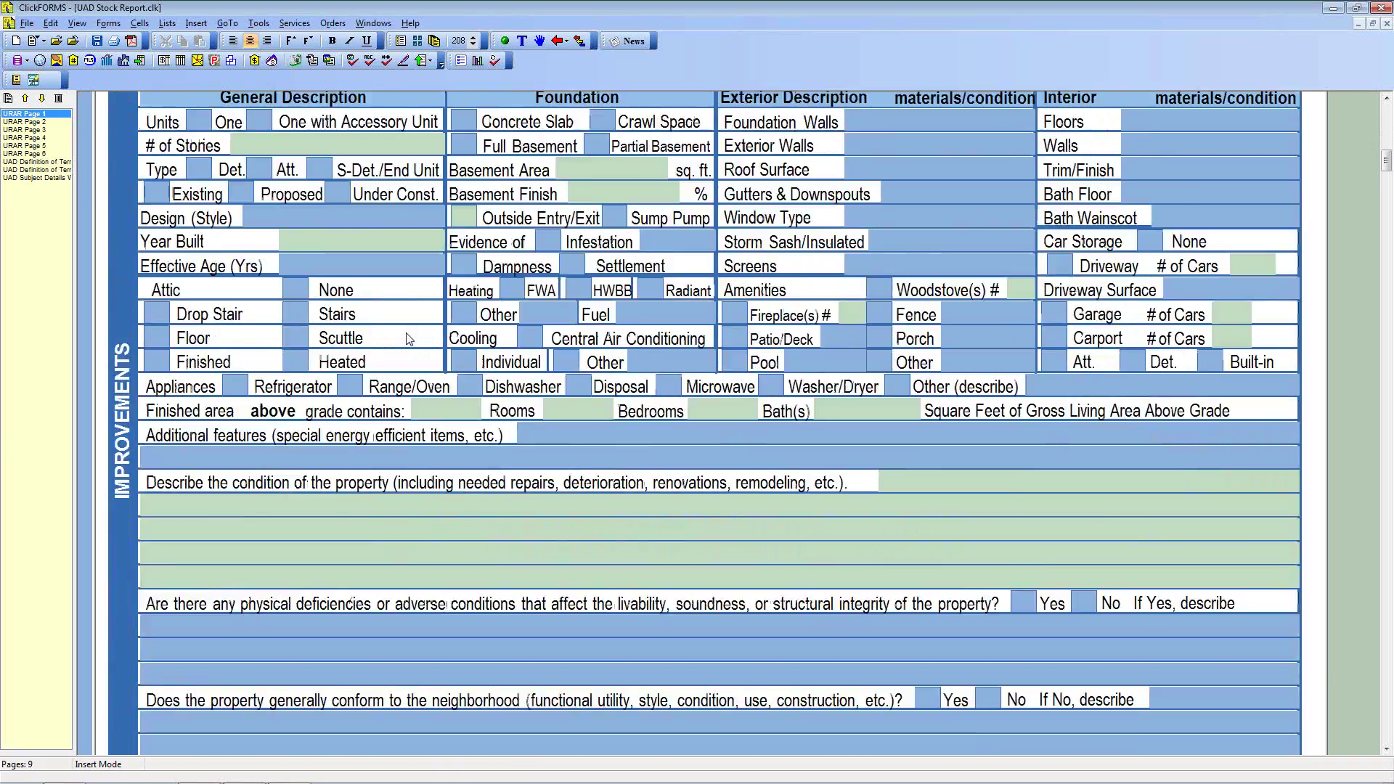
{"action": "scroll", "coordinate": [422, 376], "scroll_direction": "down", "scroll_amount": 2}
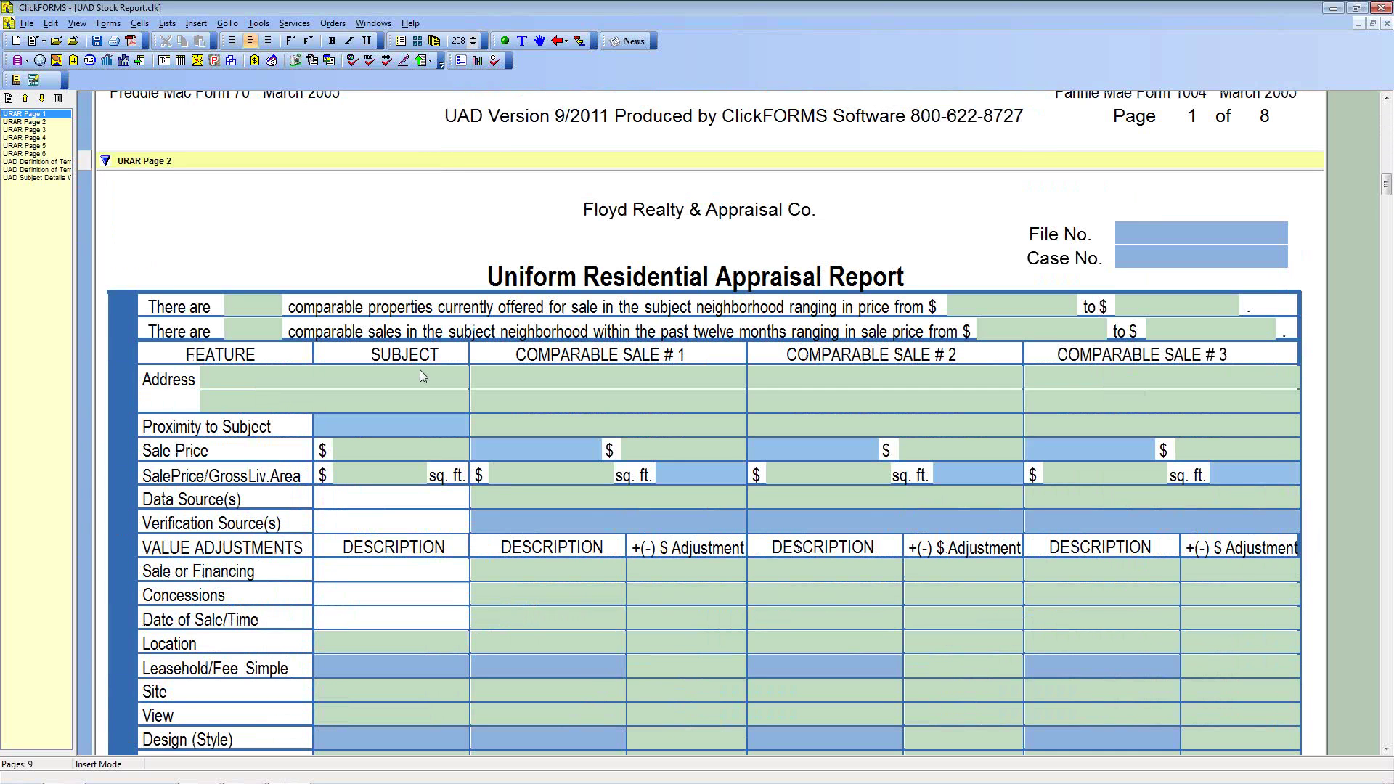
{"action": "scroll", "coordinate": [421, 371], "scroll_direction": "down", "scroll_amount": 3}
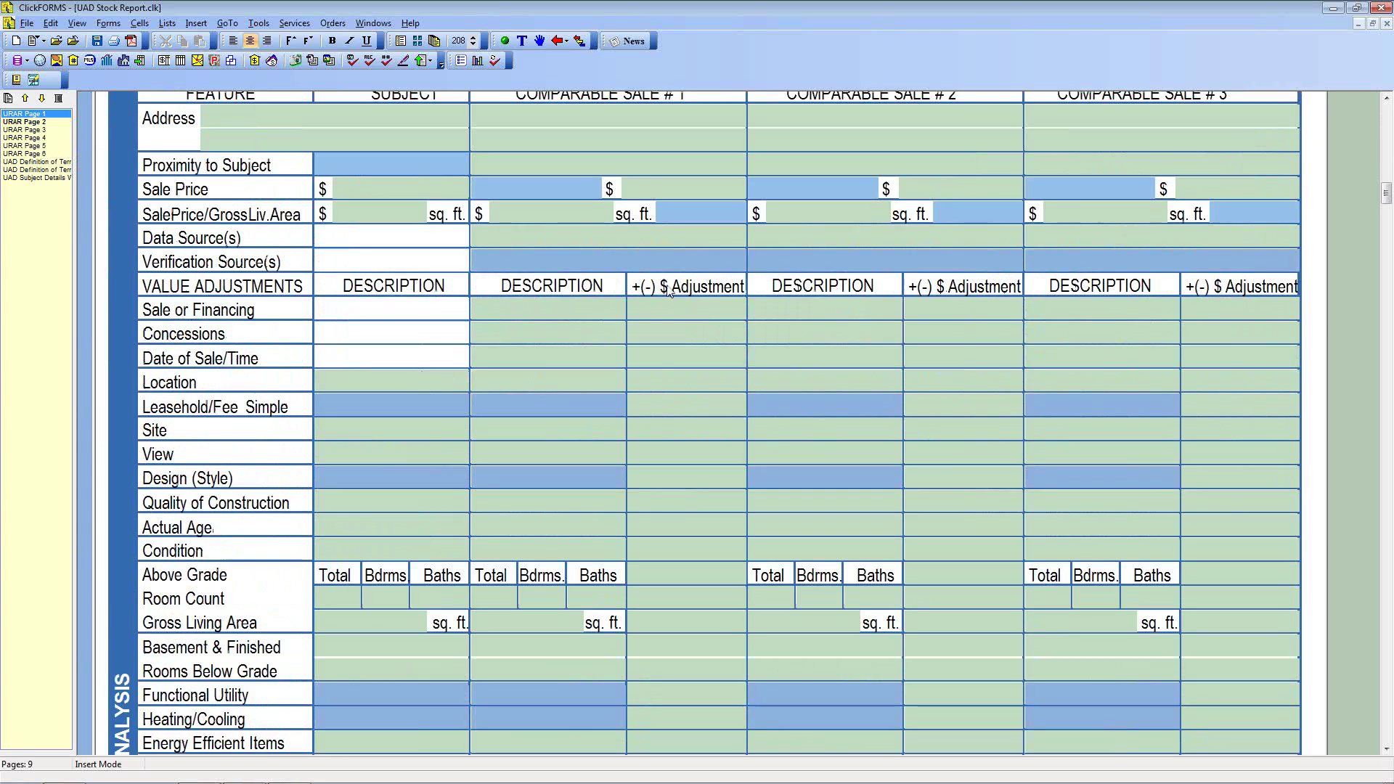
{"action": "scroll", "coordinate": [646, 506], "scroll_direction": "down", "scroll_amount": 5}
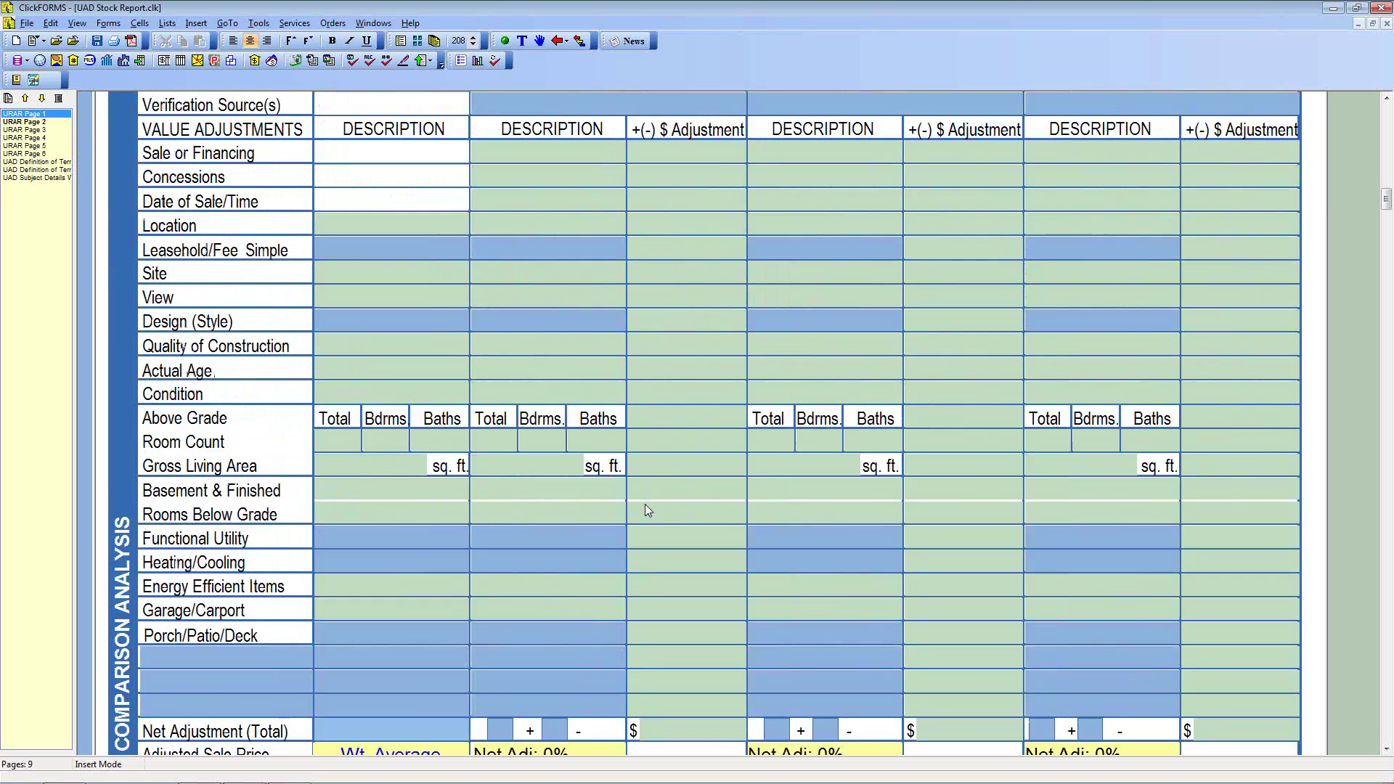
{"action": "scroll", "coordinate": [644, 506], "scroll_direction": "down", "scroll_amount": 3}
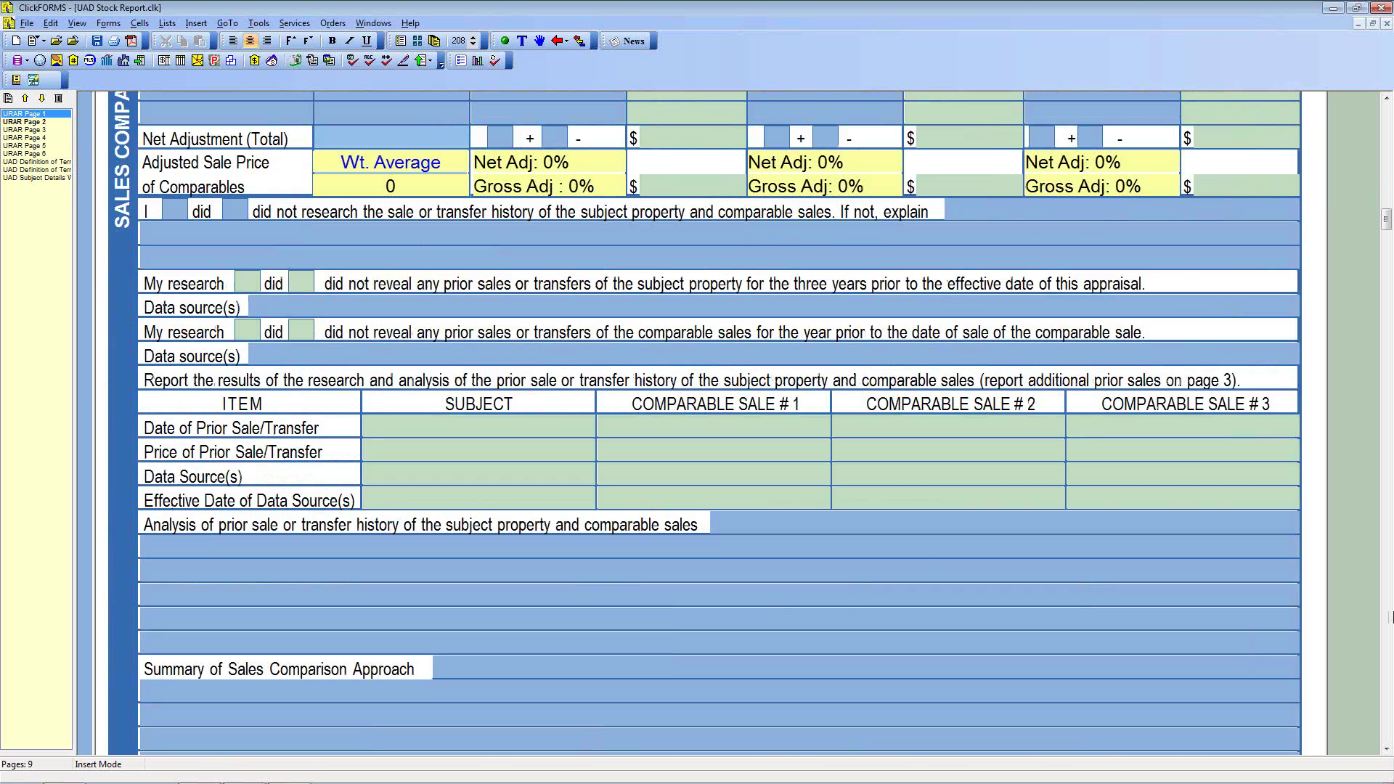
{"action": "scroll", "coordinate": [1091, 550], "scroll_direction": "down", "scroll_amount": 6}
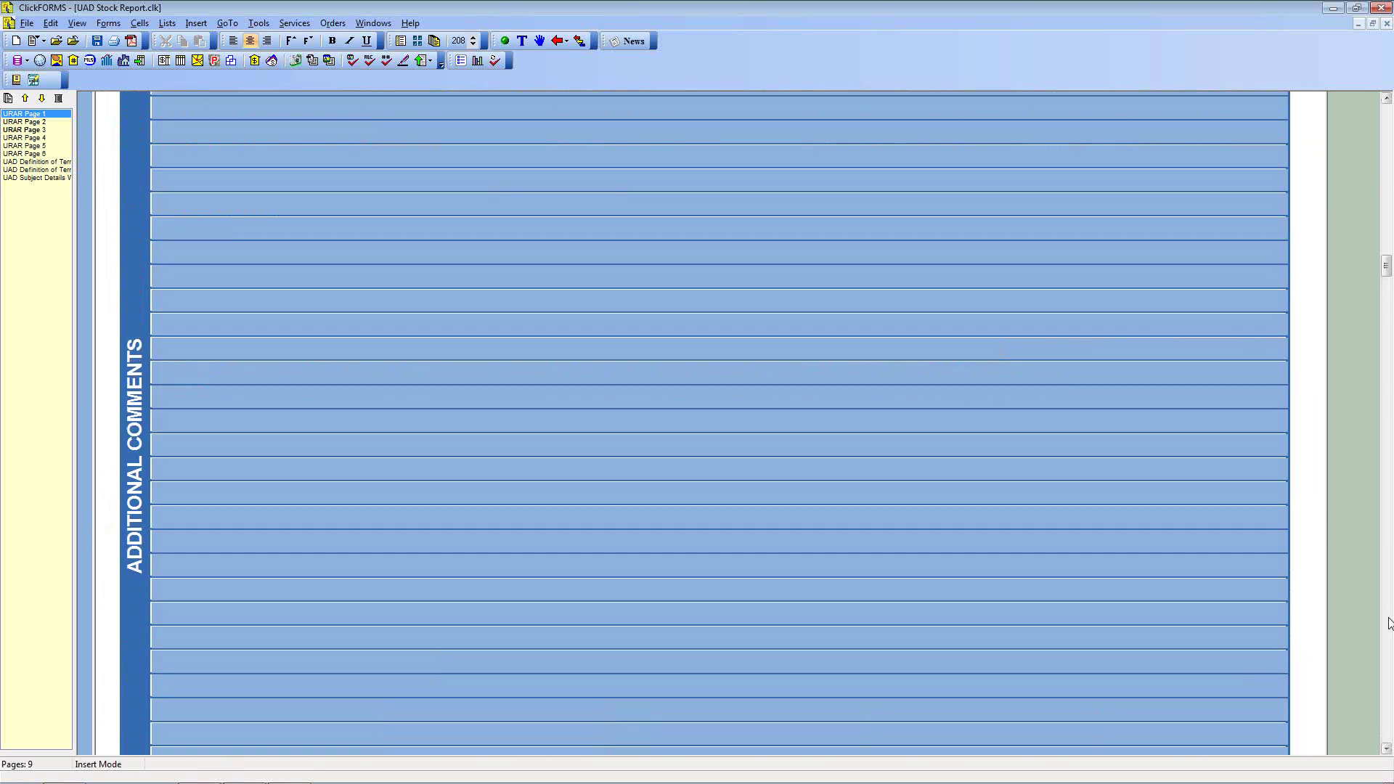
{"action": "scroll", "coordinate": [1091, 549], "scroll_direction": "down", "scroll_amount": 1}
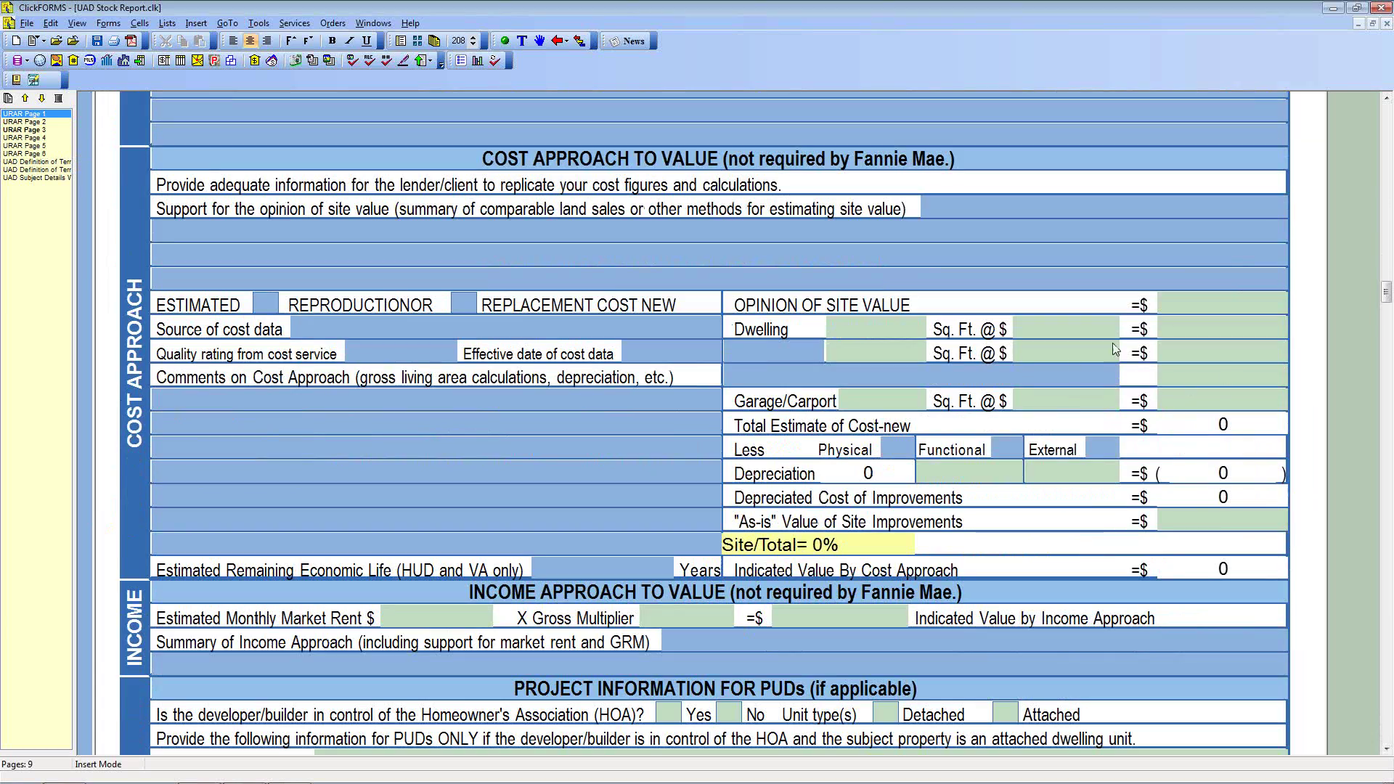
Go to URAR Page 6 and review the appraiser, supervisory appraiser, and lender/client fields of the signature section.
{"action": "scroll", "coordinate": [660, 671], "scroll_direction": "down", "scroll_amount": 2}
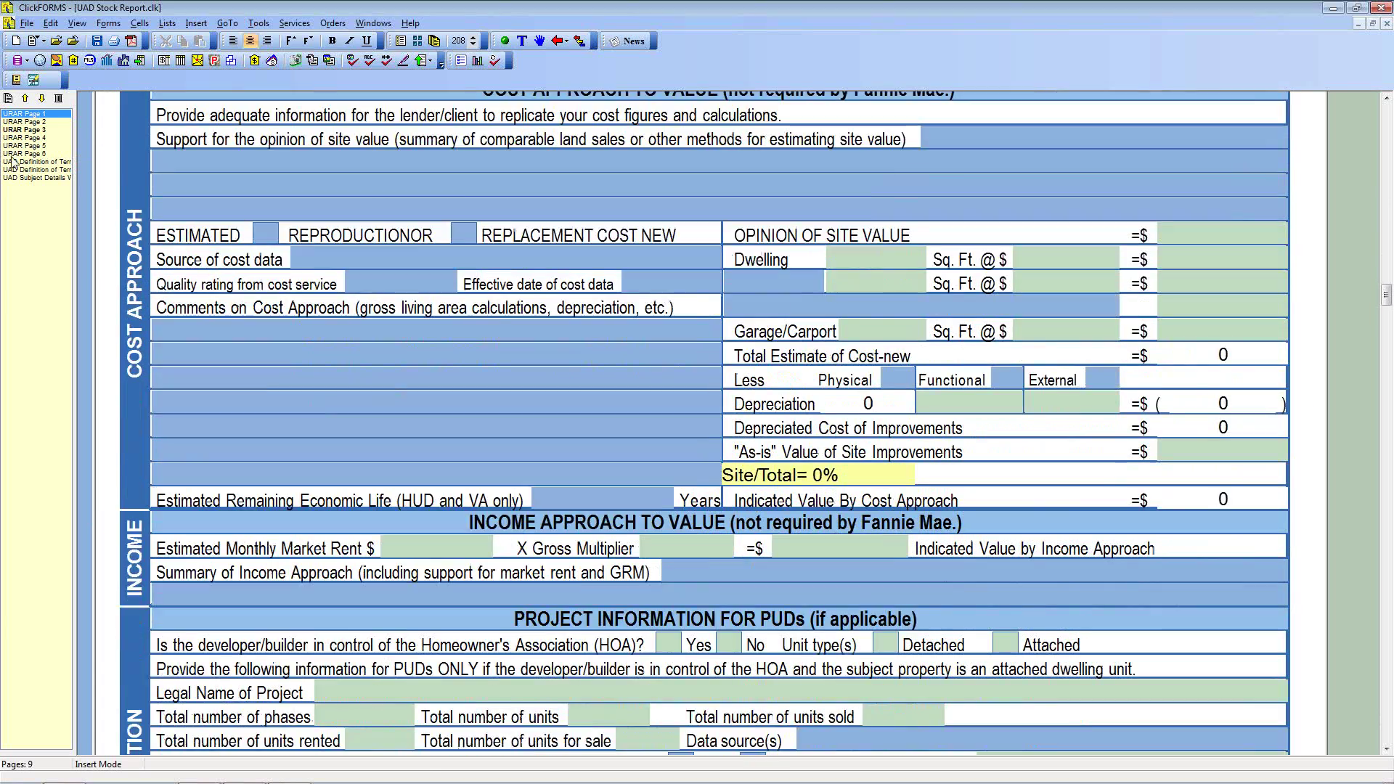
{"action": "left_click", "coordinate": [24, 153]}
{"action": "scroll", "coordinate": [318, 472], "scroll_direction": "down", "scroll_amount": 6}
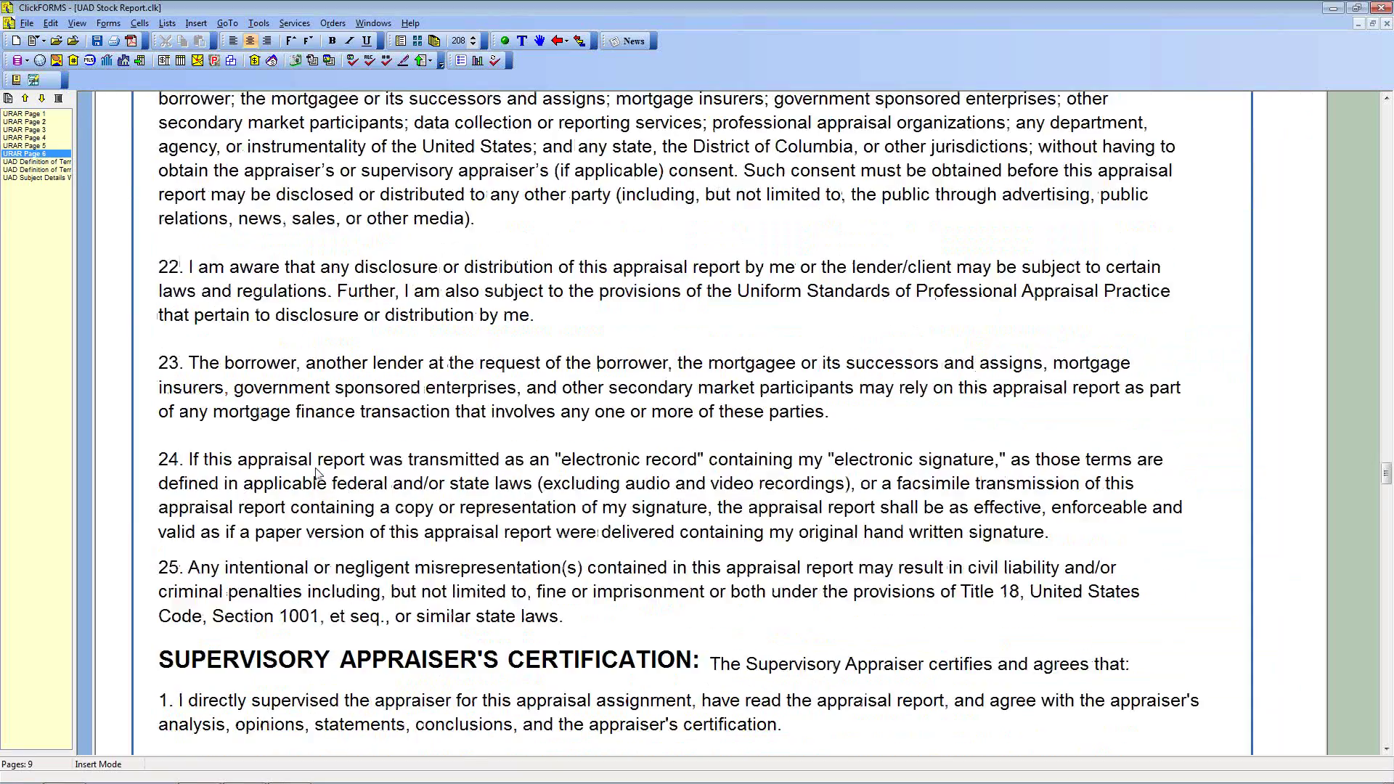
{"action": "scroll", "coordinate": [318, 471], "scroll_direction": "down", "scroll_amount": 8}
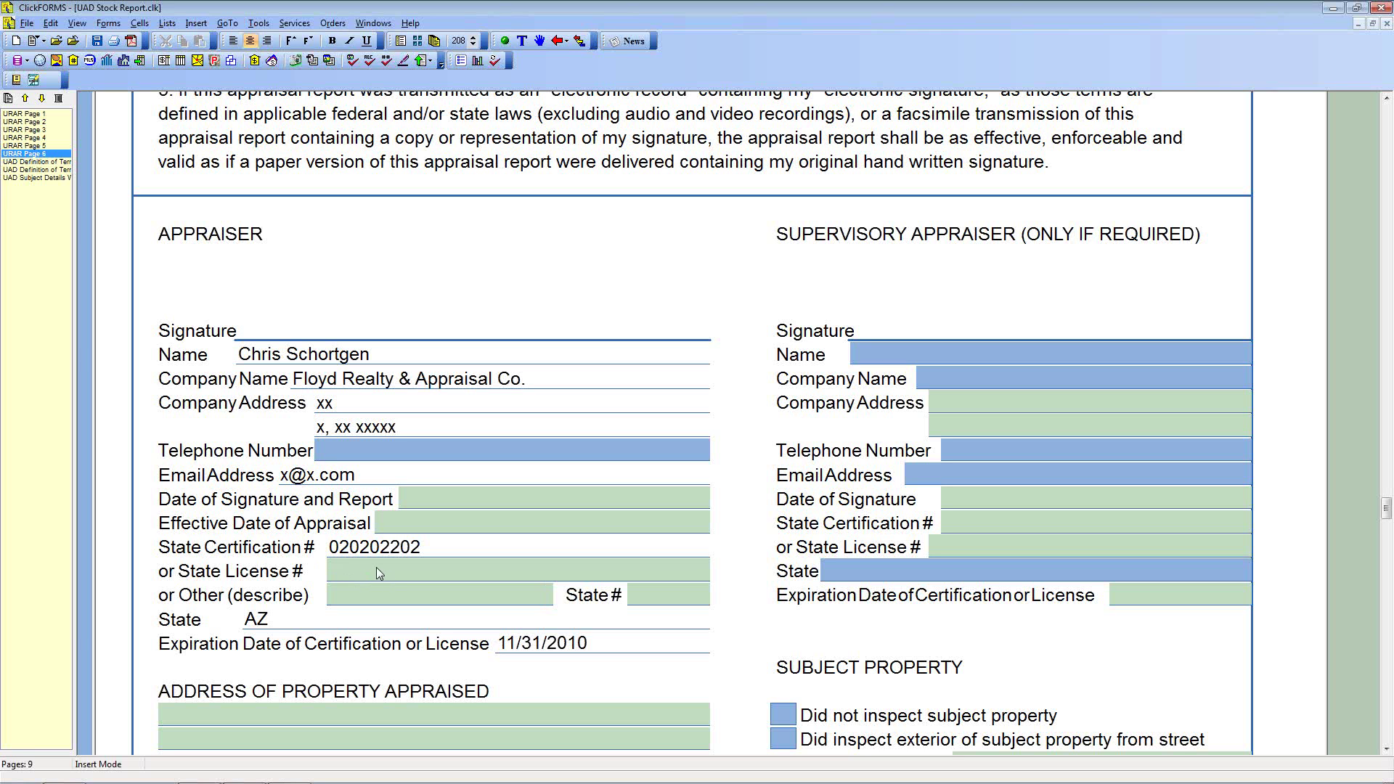
{"action": "scroll", "coordinate": [387, 578], "scroll_direction": "down", "scroll_amount": 5}
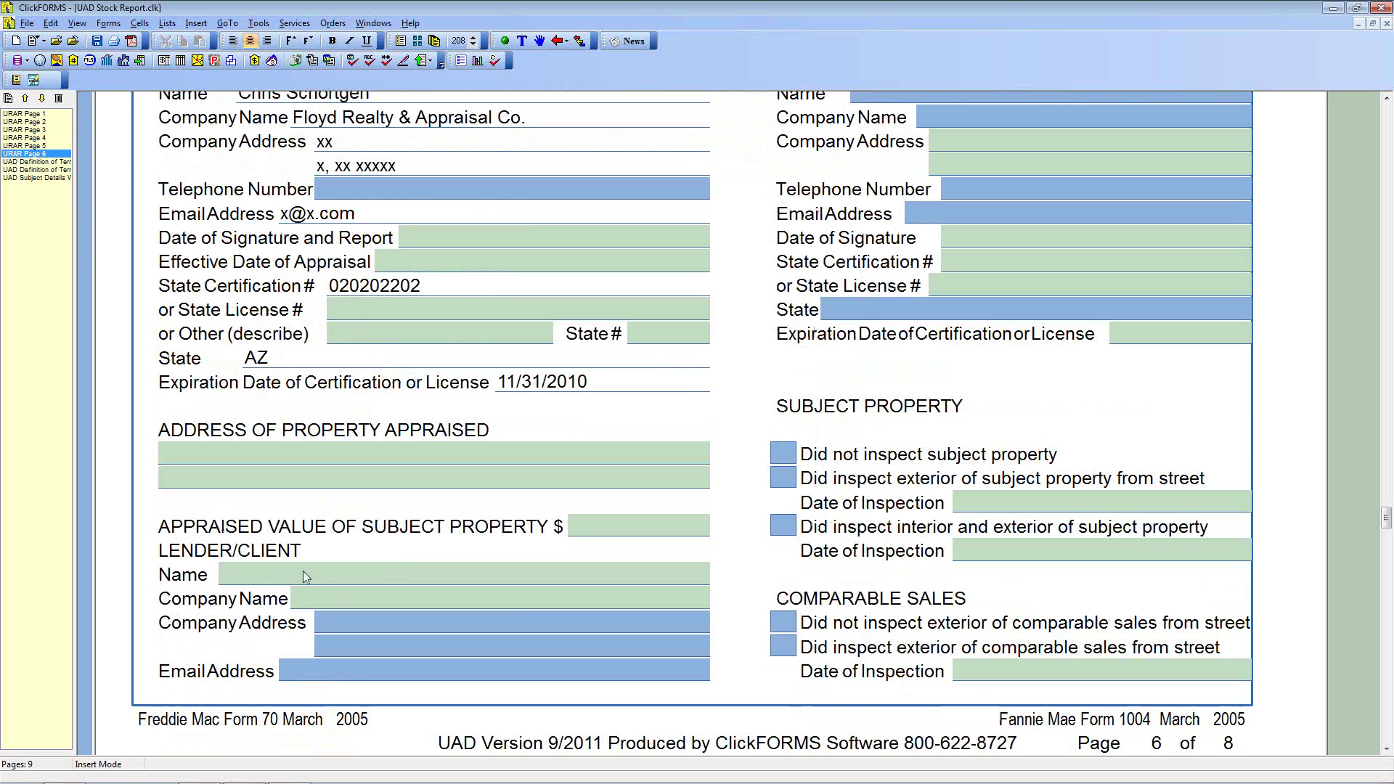
Inspect the Name and Company Name fields under Lender/Client on URAR Page 6.
{"action": "left_click", "coordinate": [268, 568]}
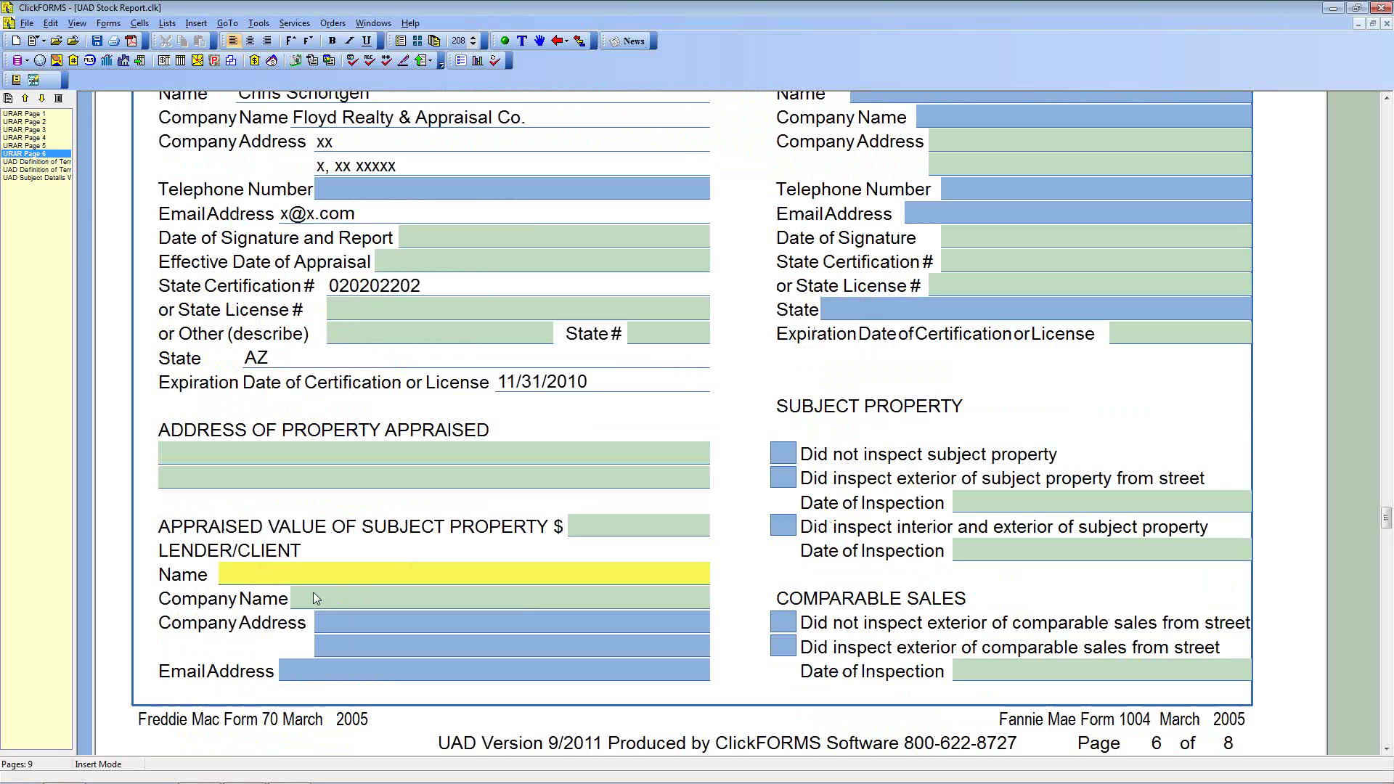
{"action": "left_click", "coordinate": [312, 591]}
{"action": "left_click", "coordinate": [287, 583]}
{"action": "left_click", "coordinate": [350, 598]}
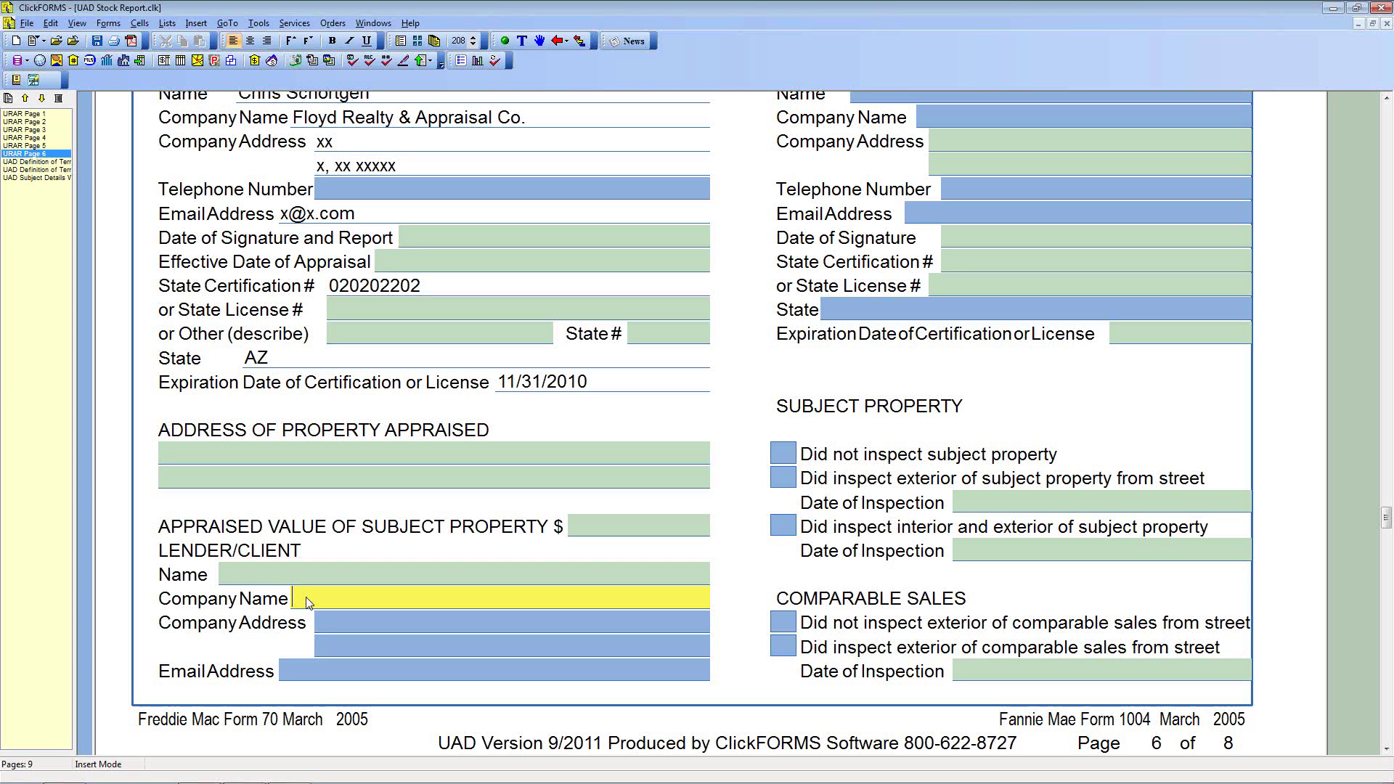
{"action": "left_click", "coordinate": [280, 573]}
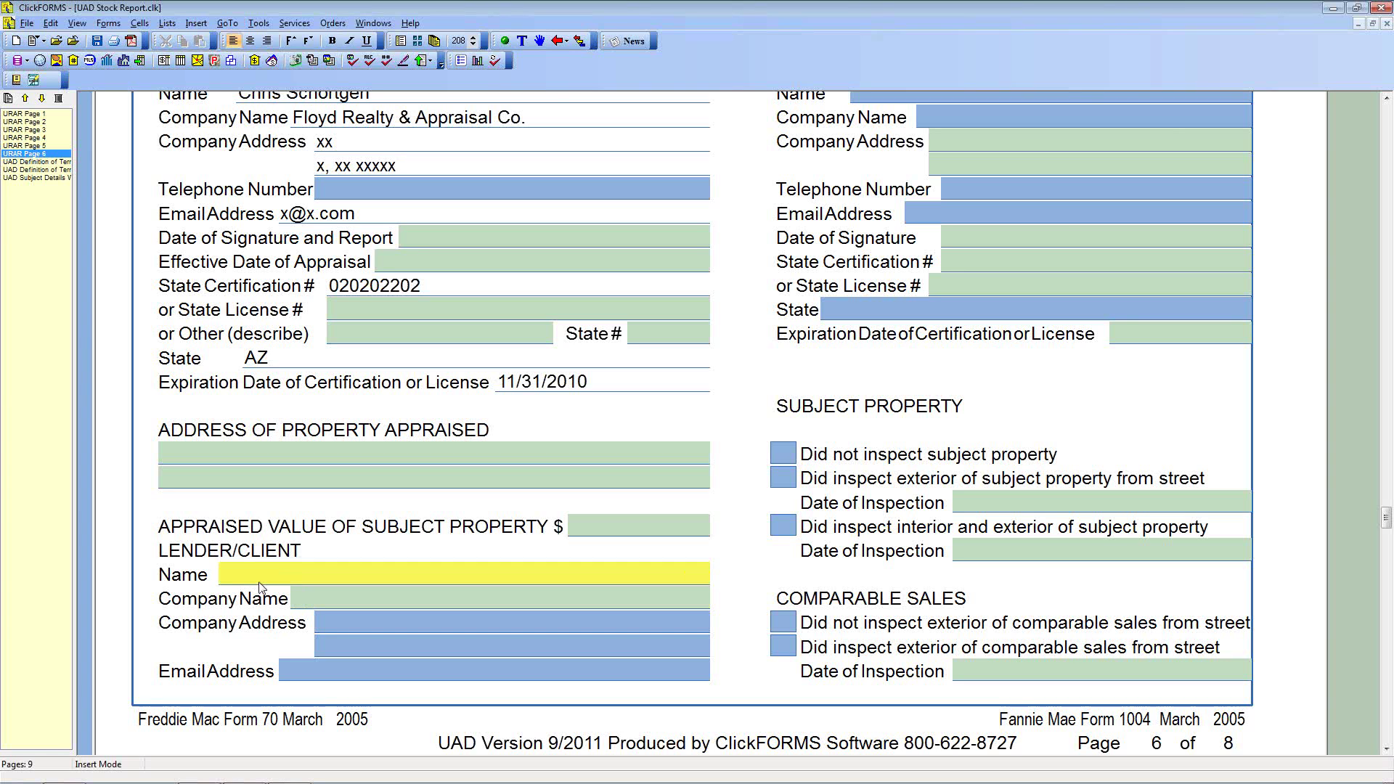
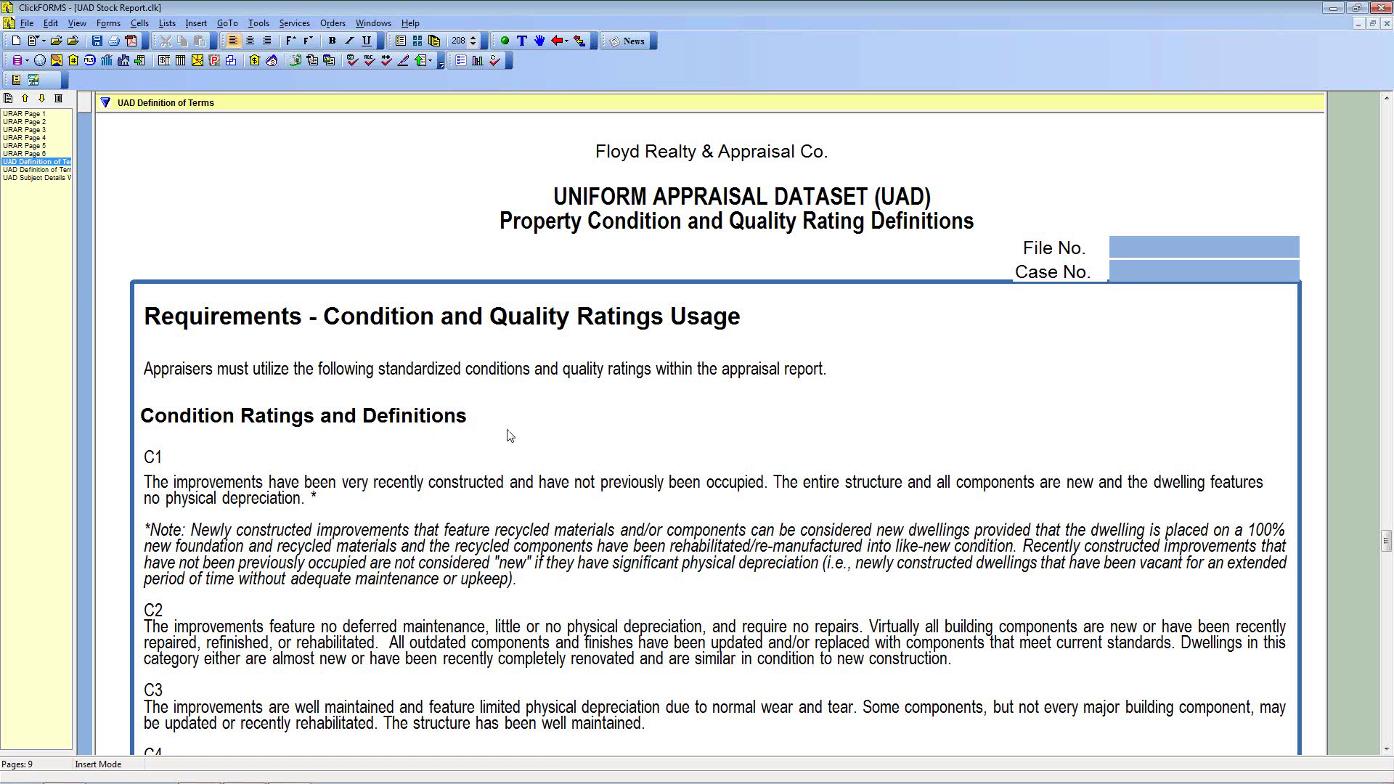
Read through the UAD Definition of Terms pages, from the condition and quality ratings to the property description abbreviations.
{"action": "scroll", "coordinate": [509, 435], "scroll_direction": "down", "scroll_amount": 3}
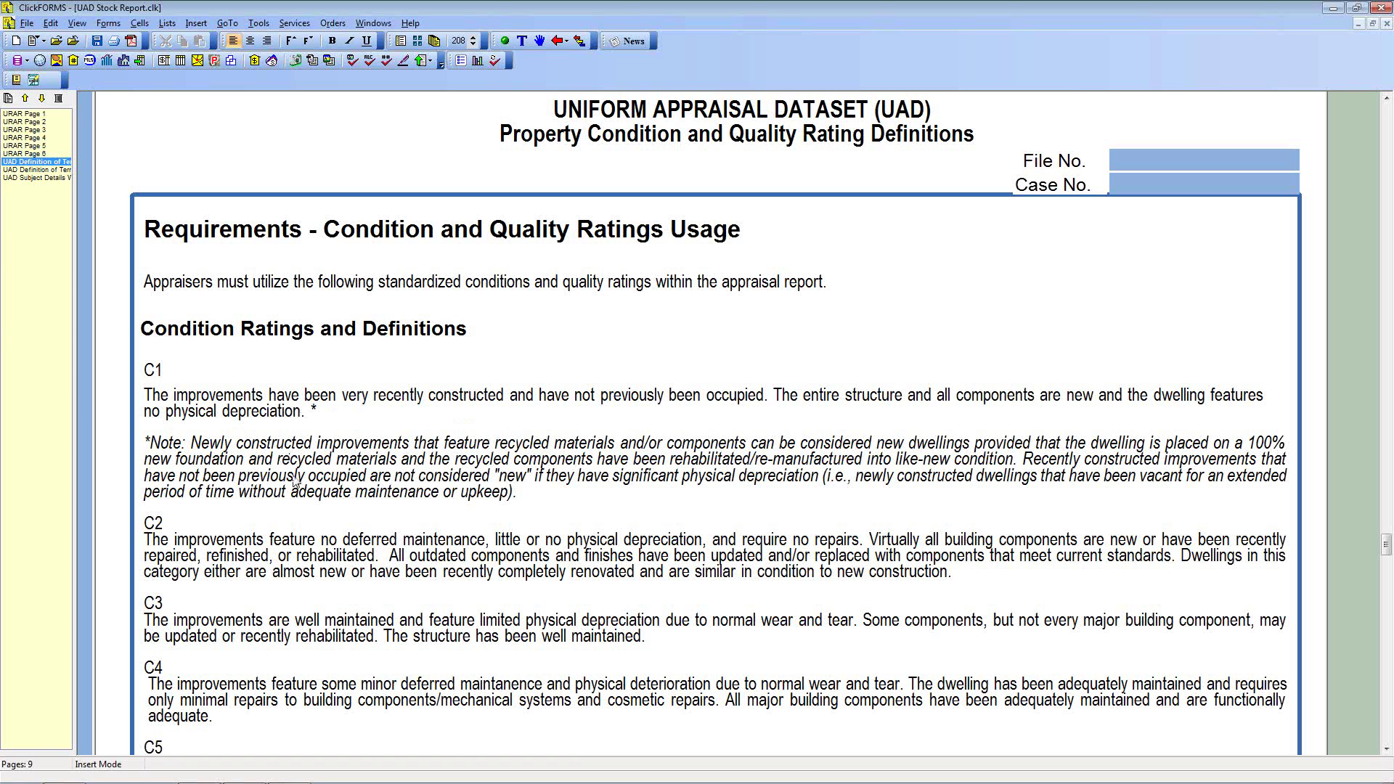
{"action": "scroll", "coordinate": [443, 523], "scroll_direction": "down", "scroll_amount": 5}
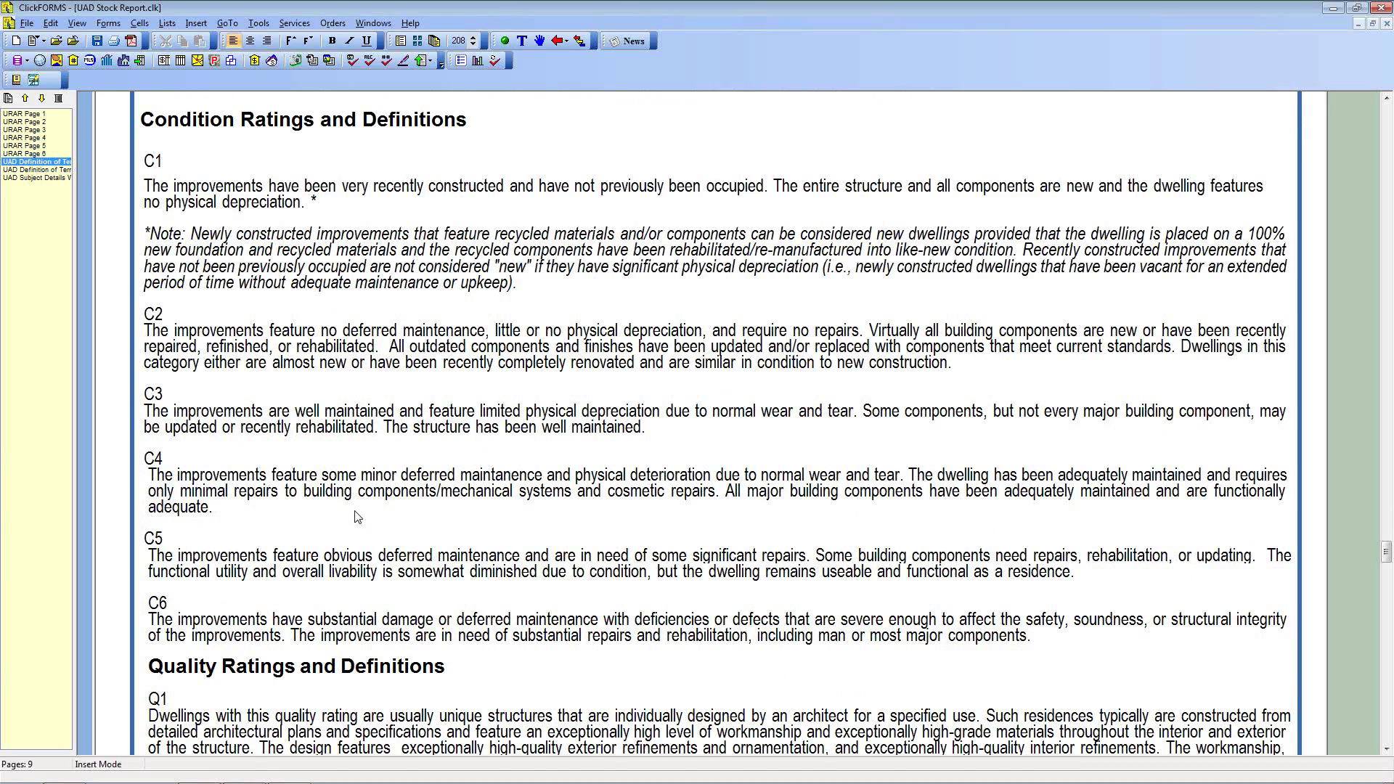
{"action": "scroll", "coordinate": [358, 517], "scroll_direction": "down", "scroll_amount": 9}
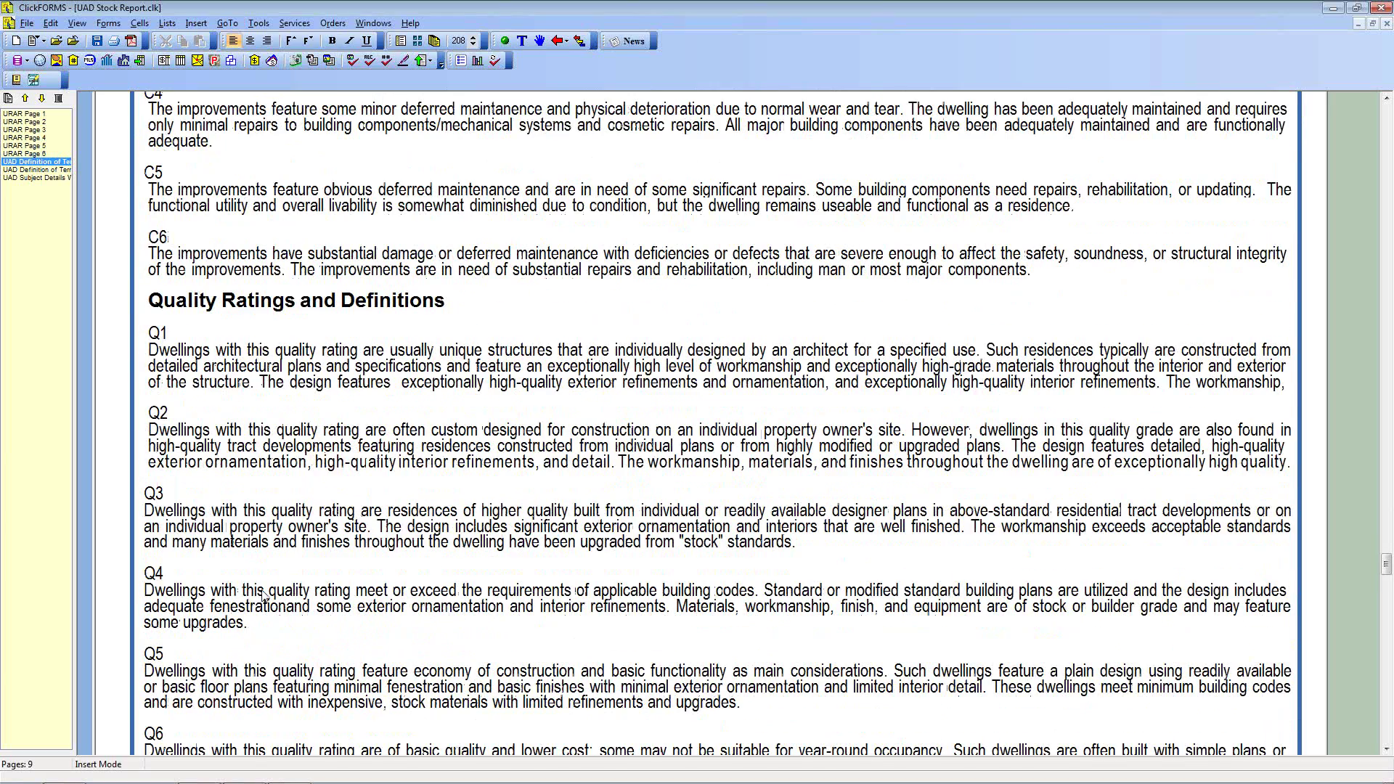
{"action": "scroll", "coordinate": [507, 527], "scroll_direction": "down", "scroll_amount": 1}
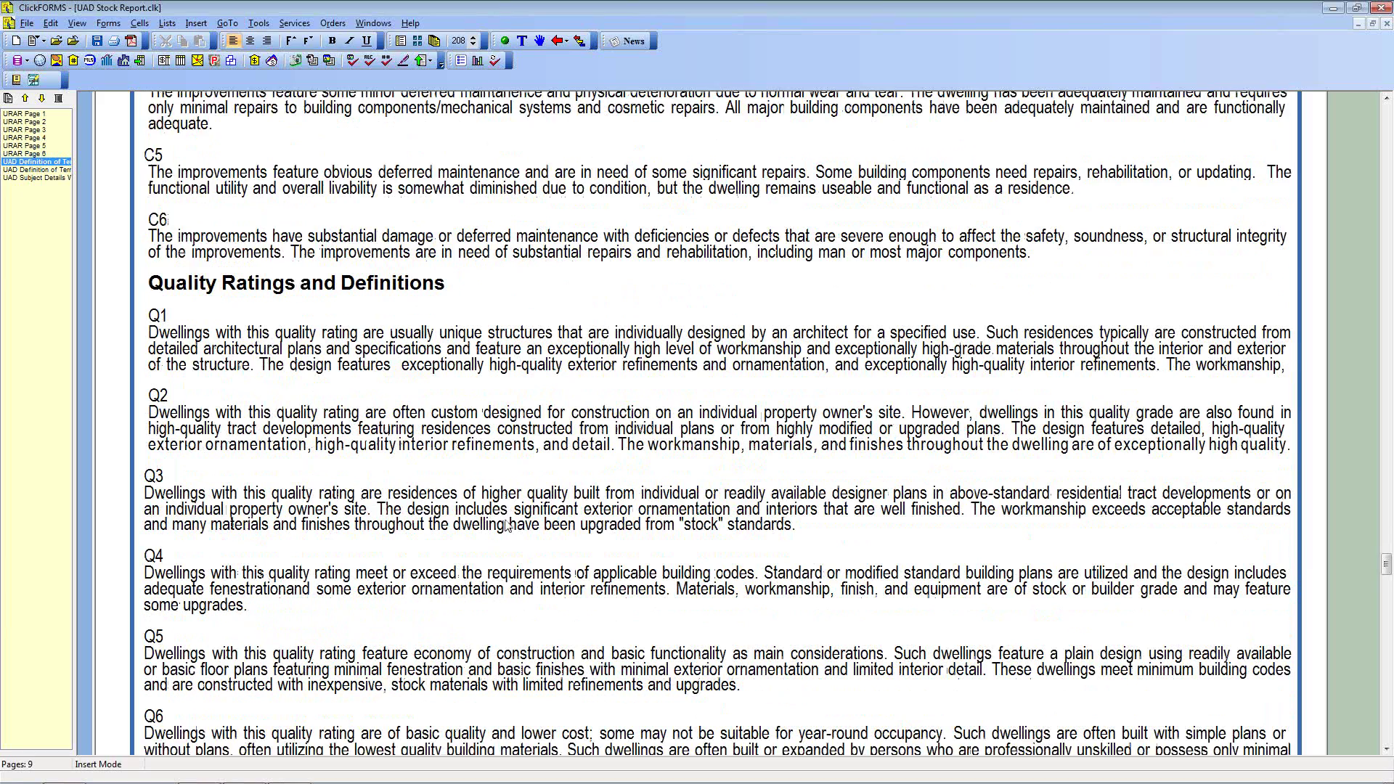
{"action": "scroll", "coordinate": [507, 527], "scroll_direction": "down", "scroll_amount": 10}
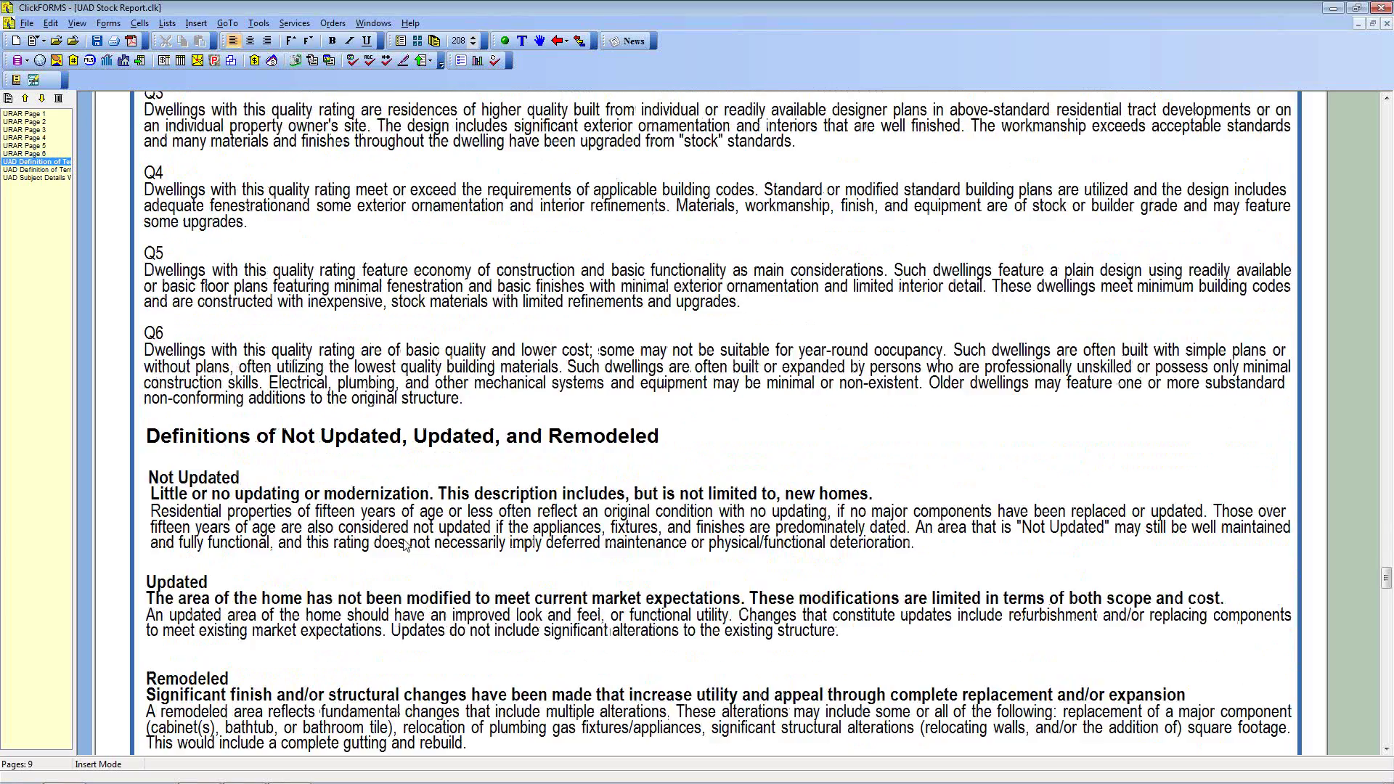
{"action": "scroll", "coordinate": [404, 546], "scroll_direction": "down", "scroll_amount": 1}
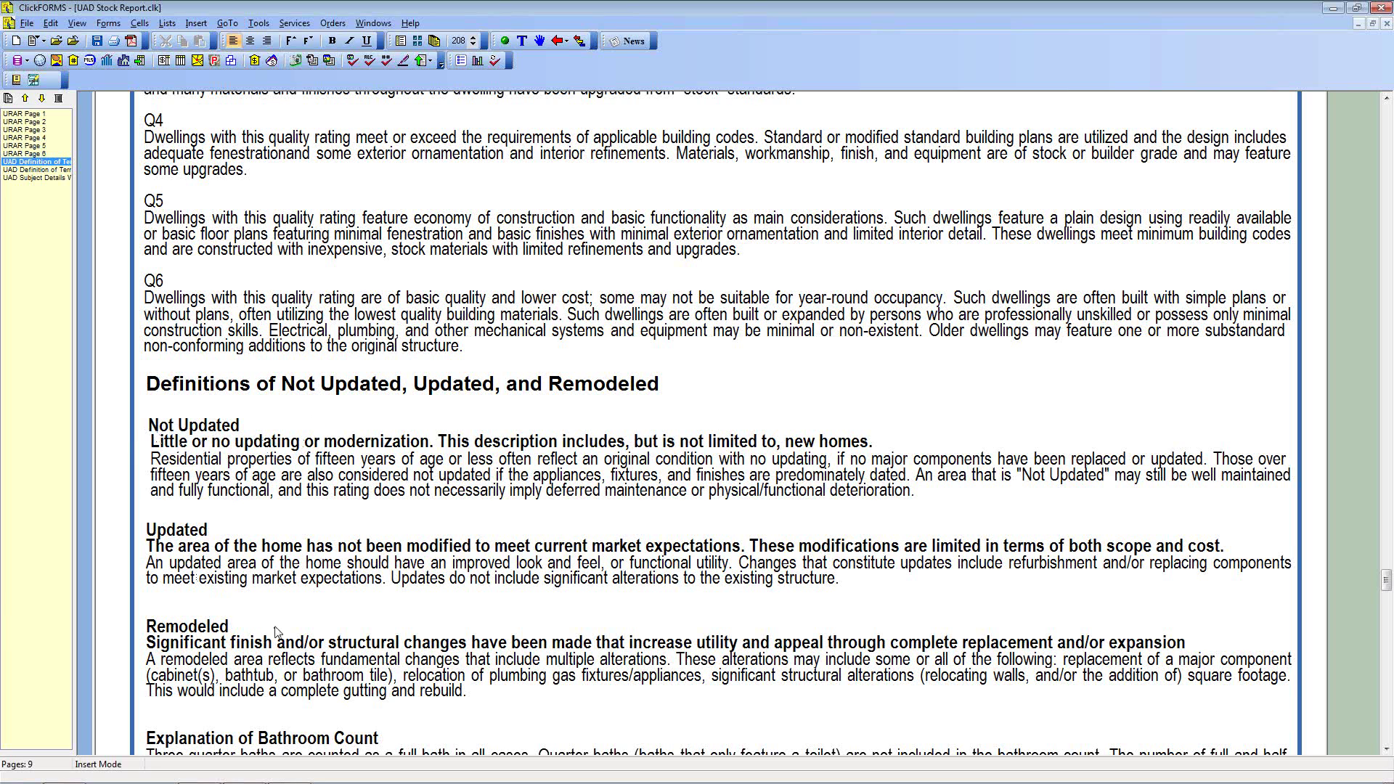
{"action": "scroll", "coordinate": [276, 632], "scroll_direction": "down", "scroll_amount": 9}
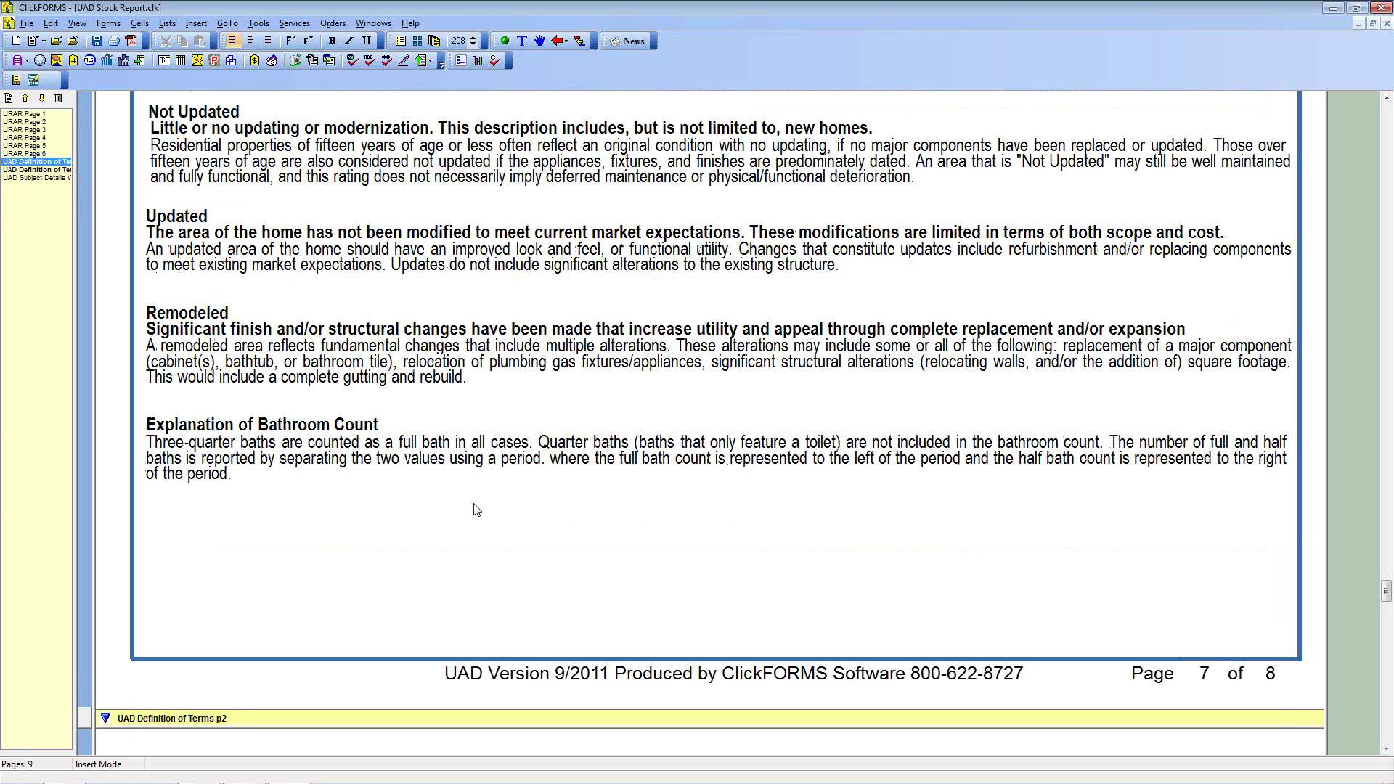
{"action": "scroll", "coordinate": [475, 508], "scroll_direction": "down", "scroll_amount": 3}
{"action": "scroll", "coordinate": [477, 510], "scroll_direction": "down", "scroll_amount": 2}
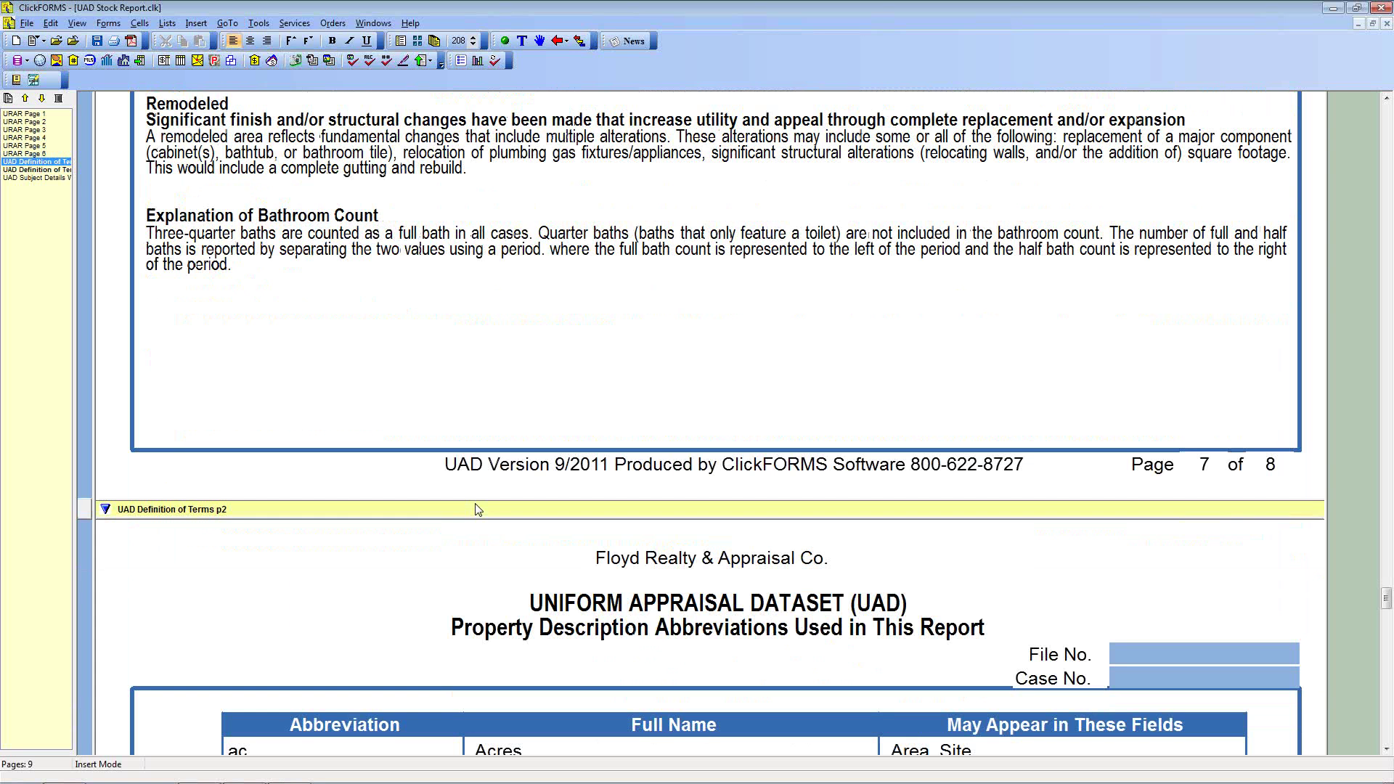
{"action": "scroll", "coordinate": [477, 509], "scroll_direction": "down", "scroll_amount": 9}
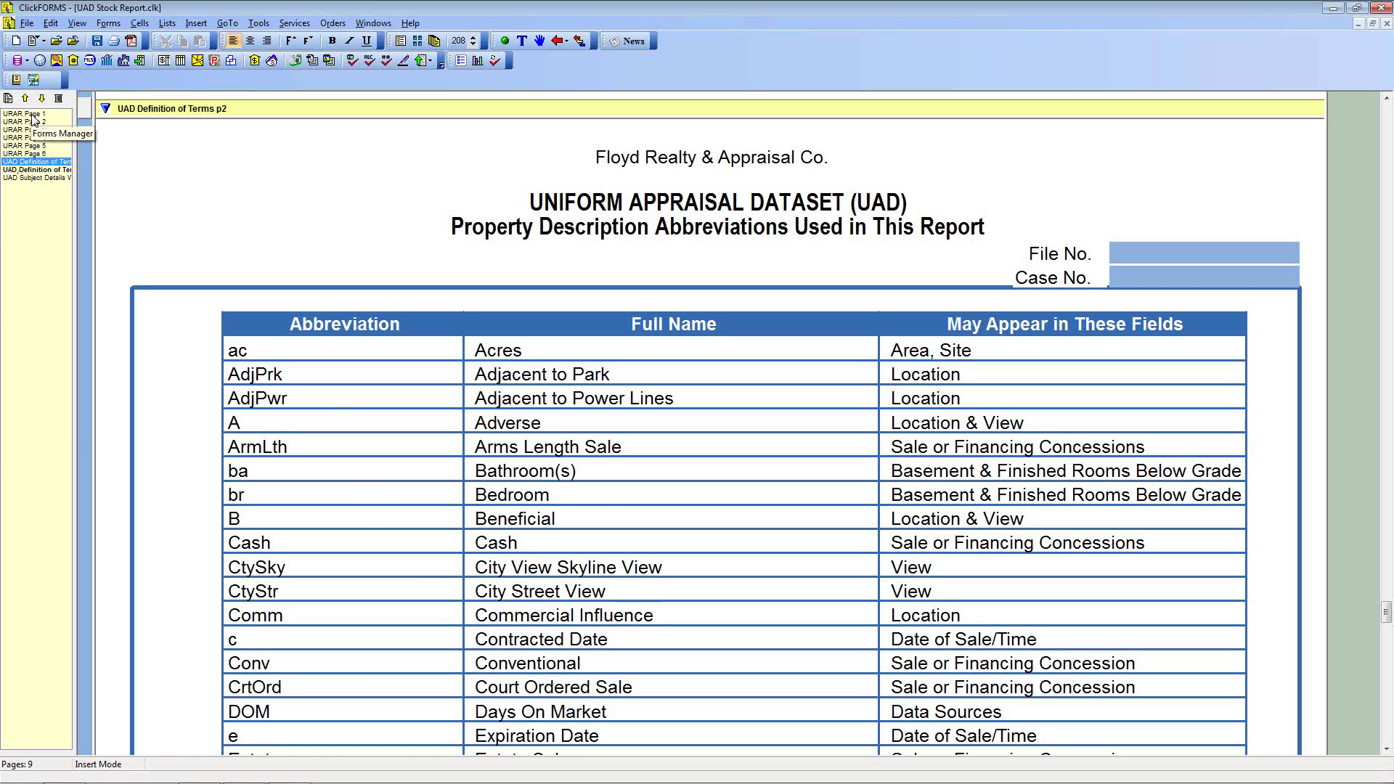
Go to the UAD Subject Details Worksheet and review its fields down to the Site Characteristics section.
{"action": "left_click", "coordinate": [34, 177]}
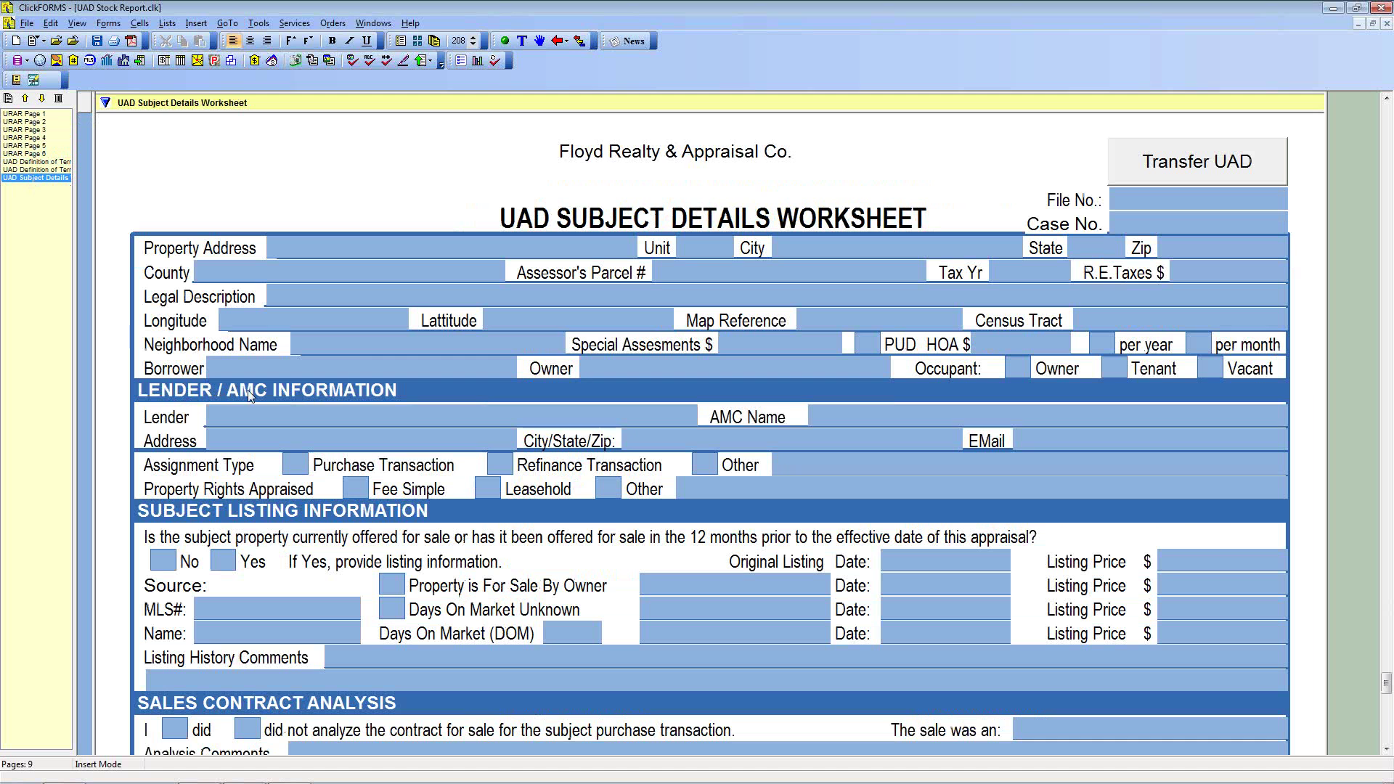
{"action": "scroll", "coordinate": [356, 348], "scroll_direction": "down", "scroll_amount": 3}
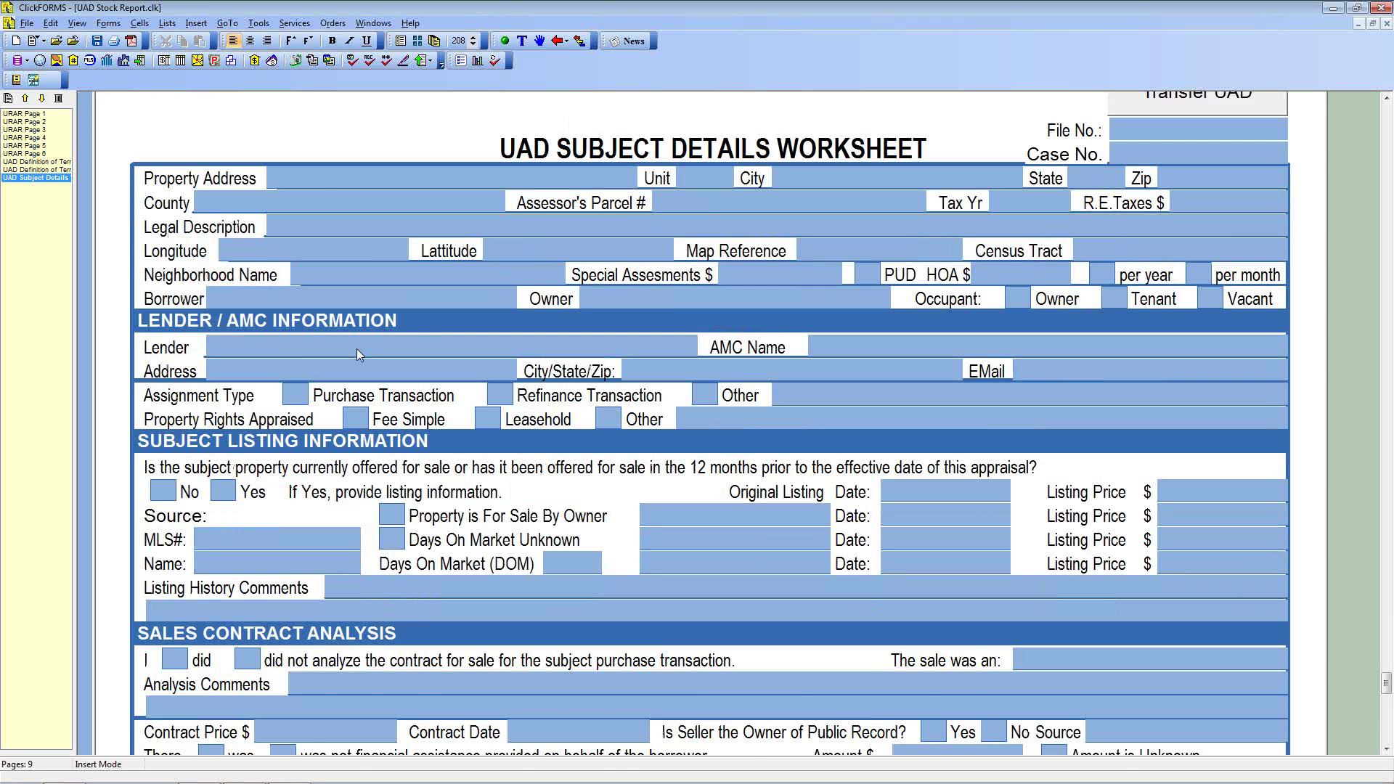
{"action": "scroll", "coordinate": [291, 481], "scroll_direction": "down", "scroll_amount": 2}
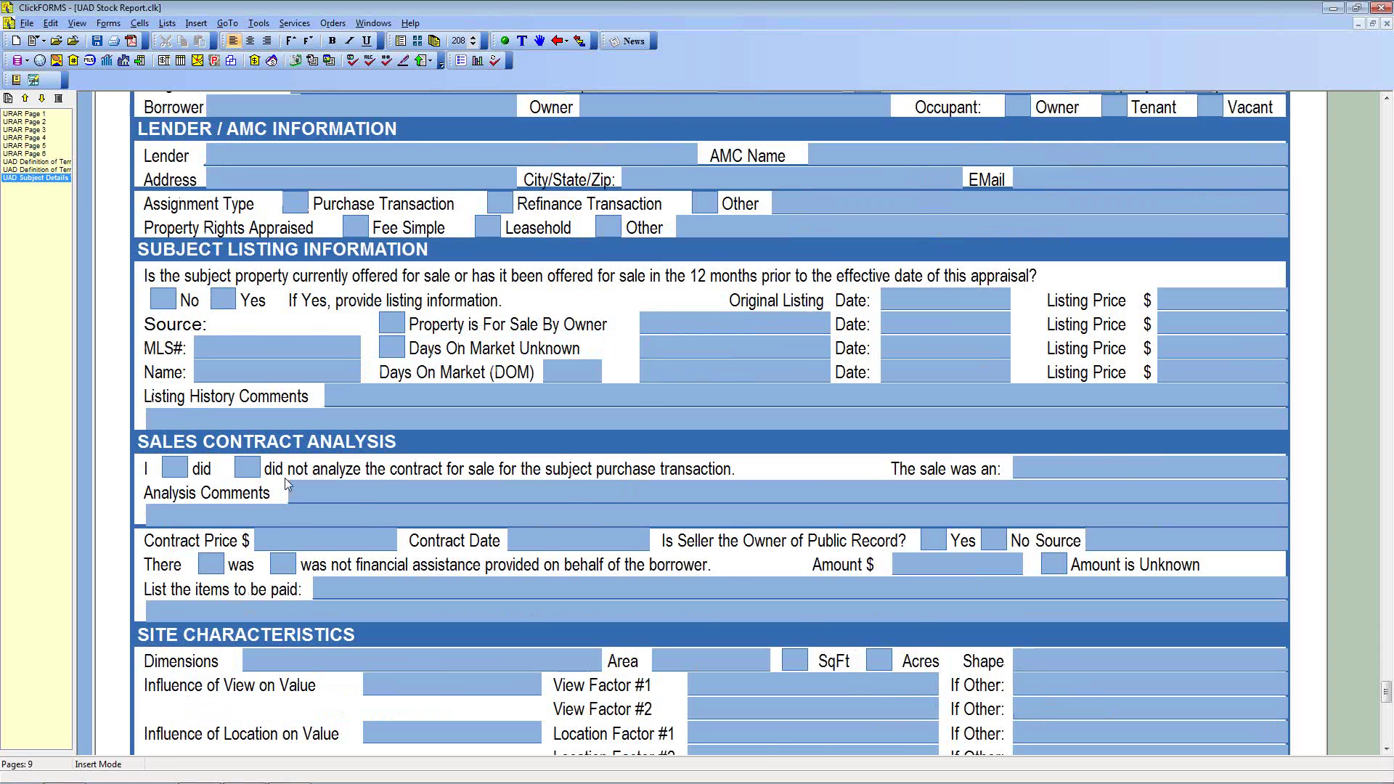
Open the Property Address Compliance dialog from URAR Page 1, look at its State choices, and cancel it.
{"action": "left_click", "coordinate": [29, 114]}
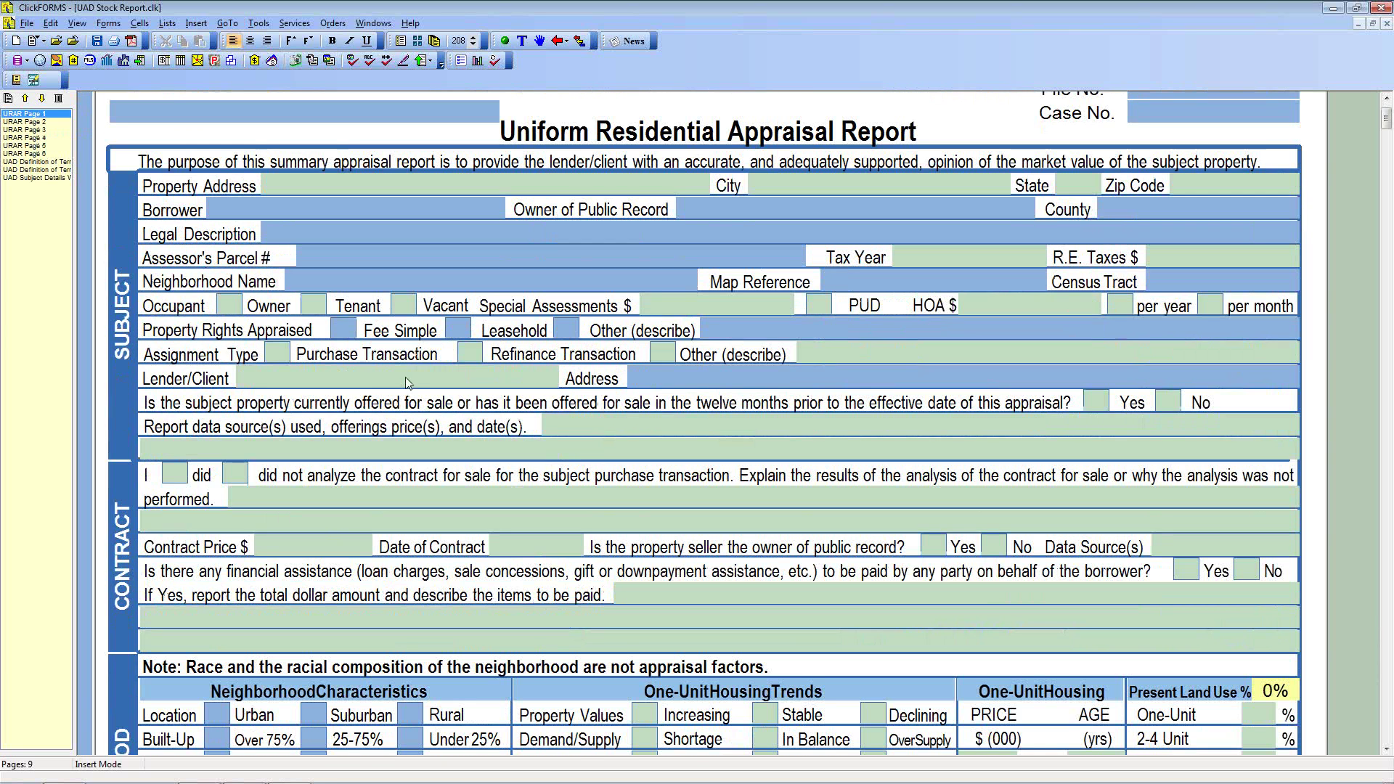
{"action": "left_click", "coordinate": [355, 185]}
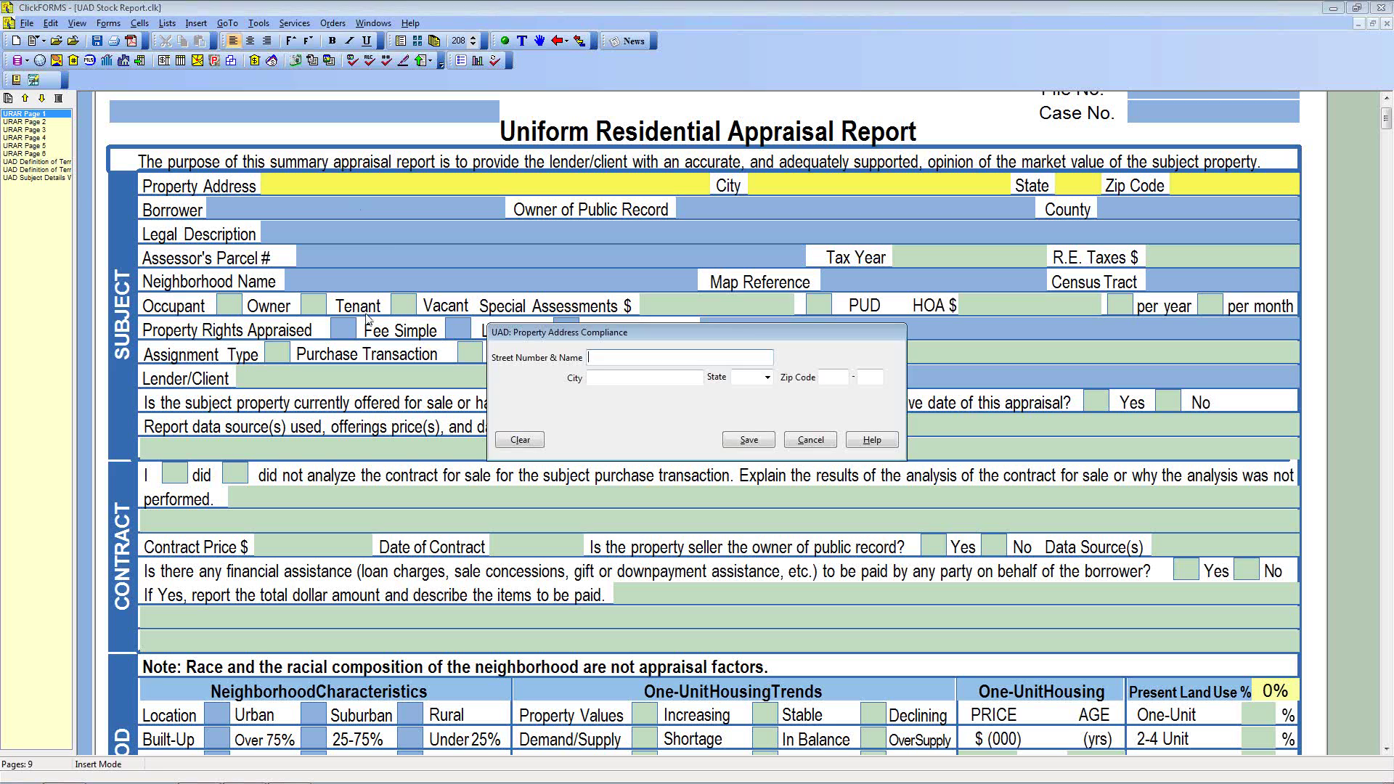
{"action": "left_click", "coordinate": [767, 378]}
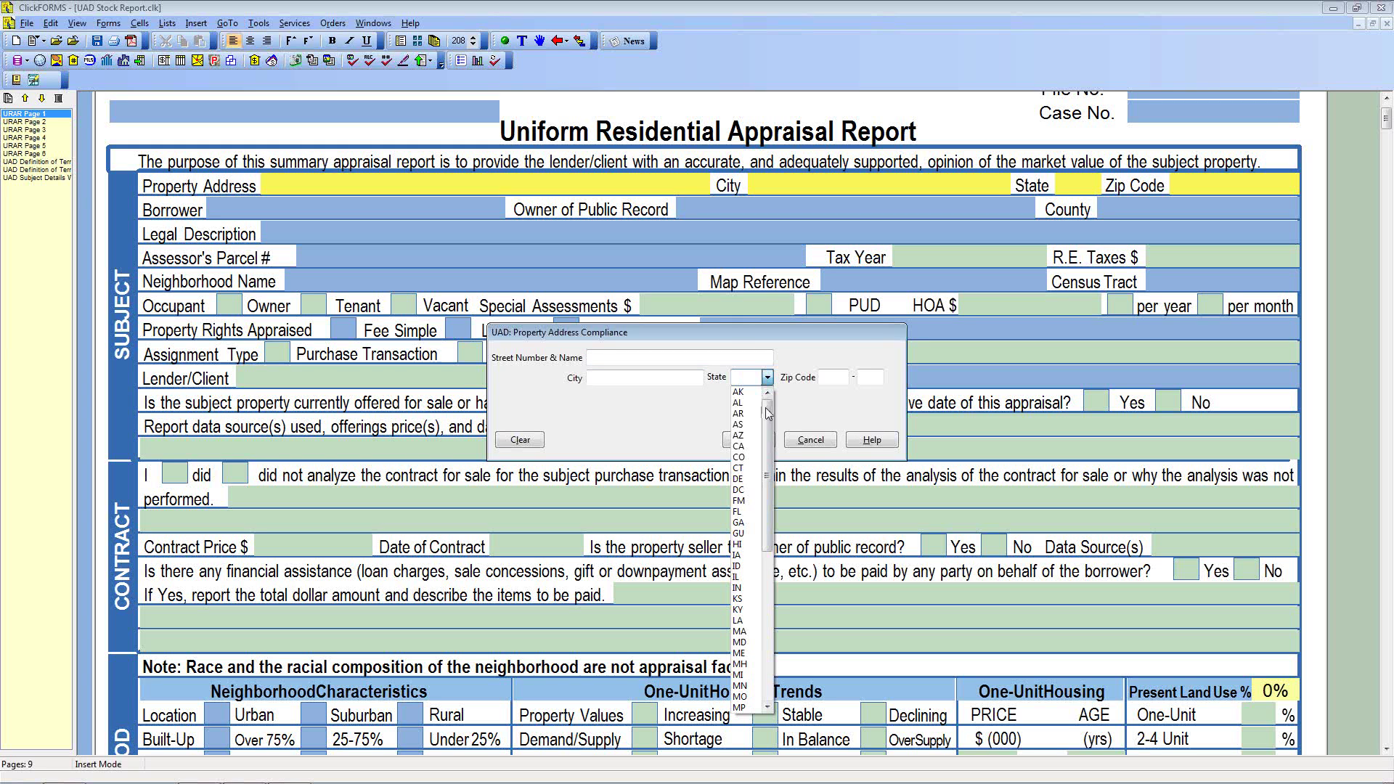
{"action": "mouse_move", "coordinate": [770, 414]}
{"action": "left_mouse_down"}
{"action": "mouse_move", "coordinate": [773, 562]}
{"action": "mouse_move", "coordinate": [776, 407]}
{"action": "left_mouse_up"}
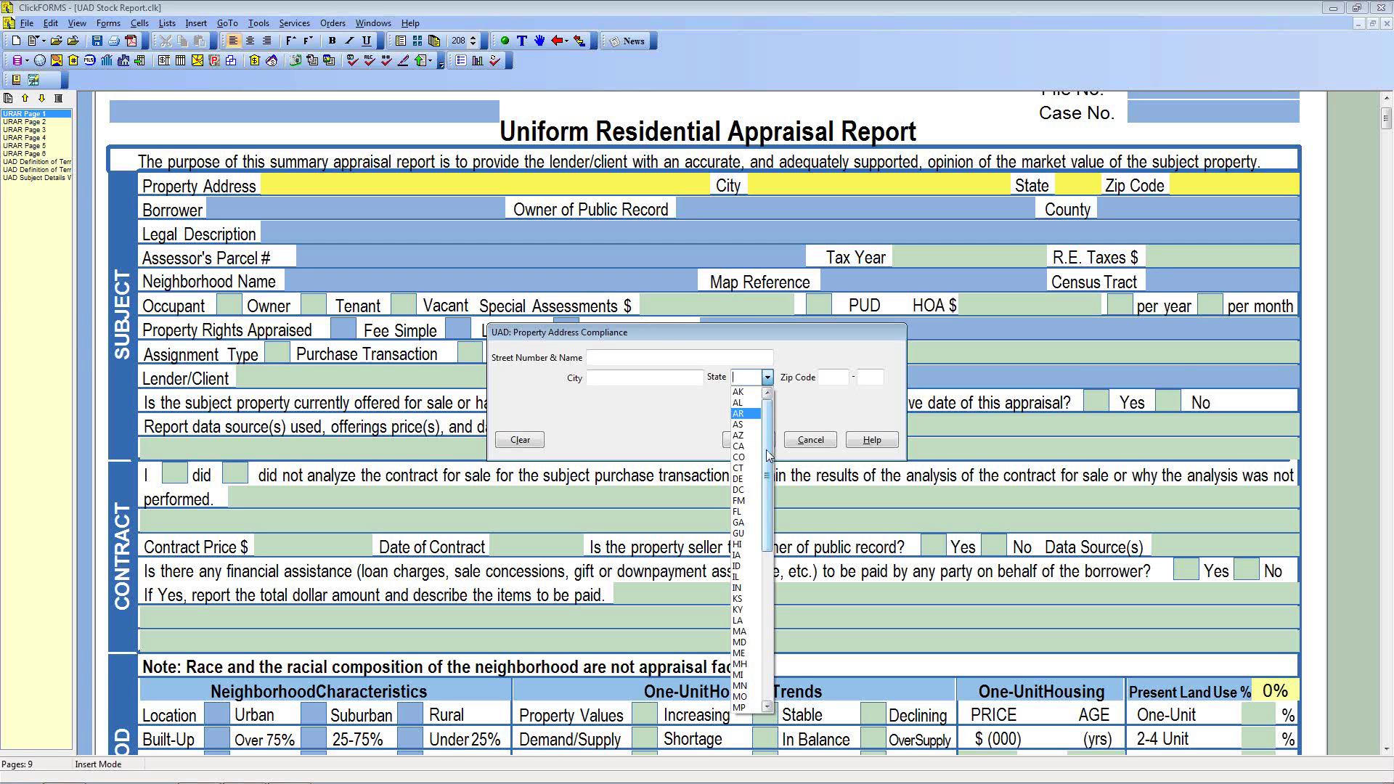
{"action": "left_click_drag", "start_coordinate": [768, 455], "coordinate": [727, 464]}
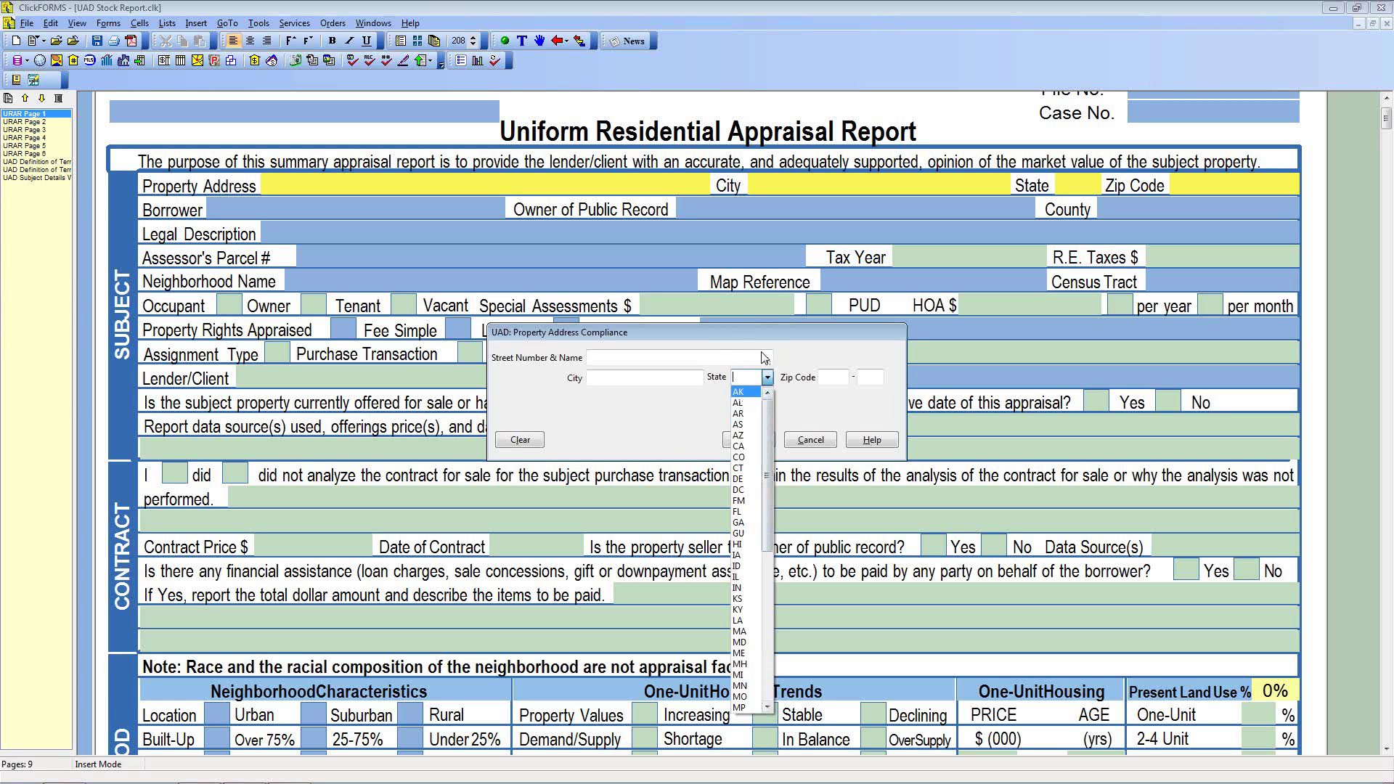
{"action": "left_click", "coordinate": [787, 407]}
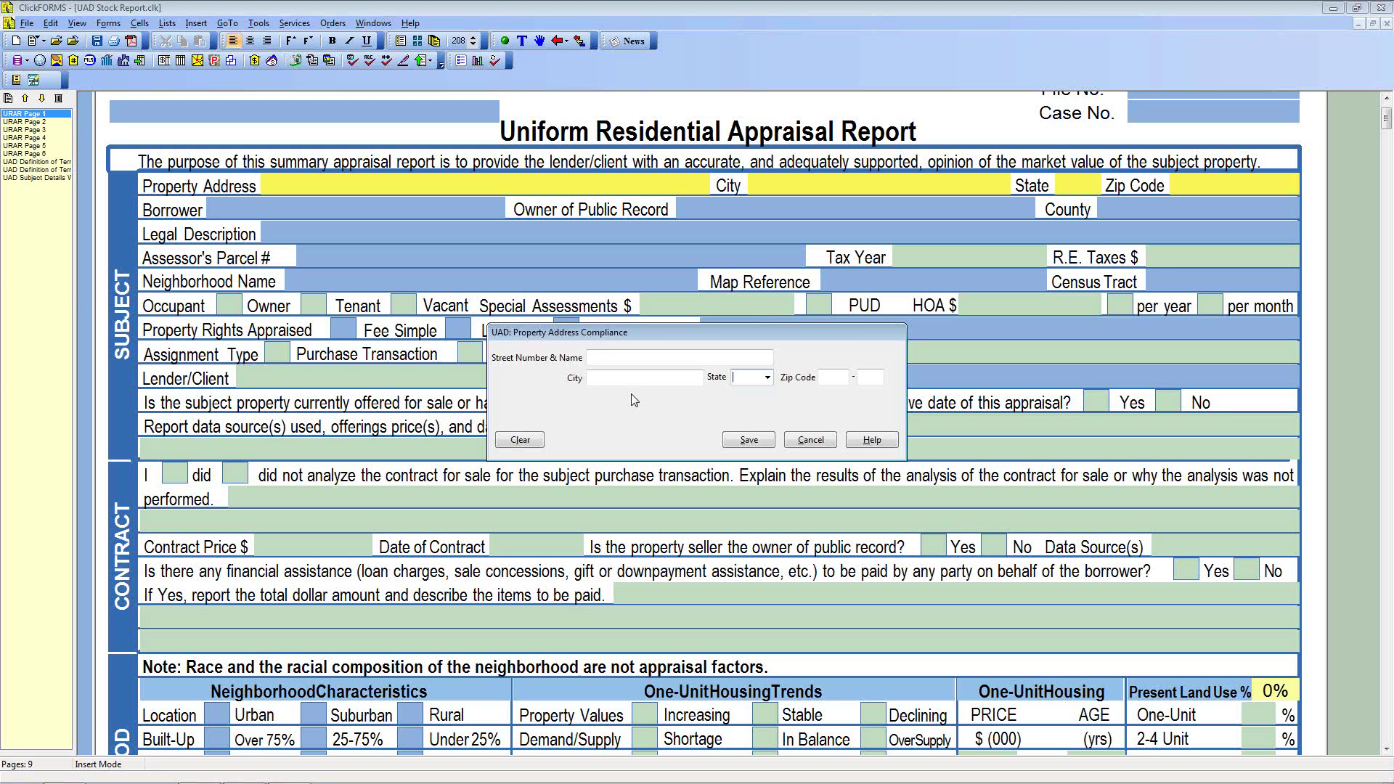
{"action": "left_click", "coordinate": [788, 439]}
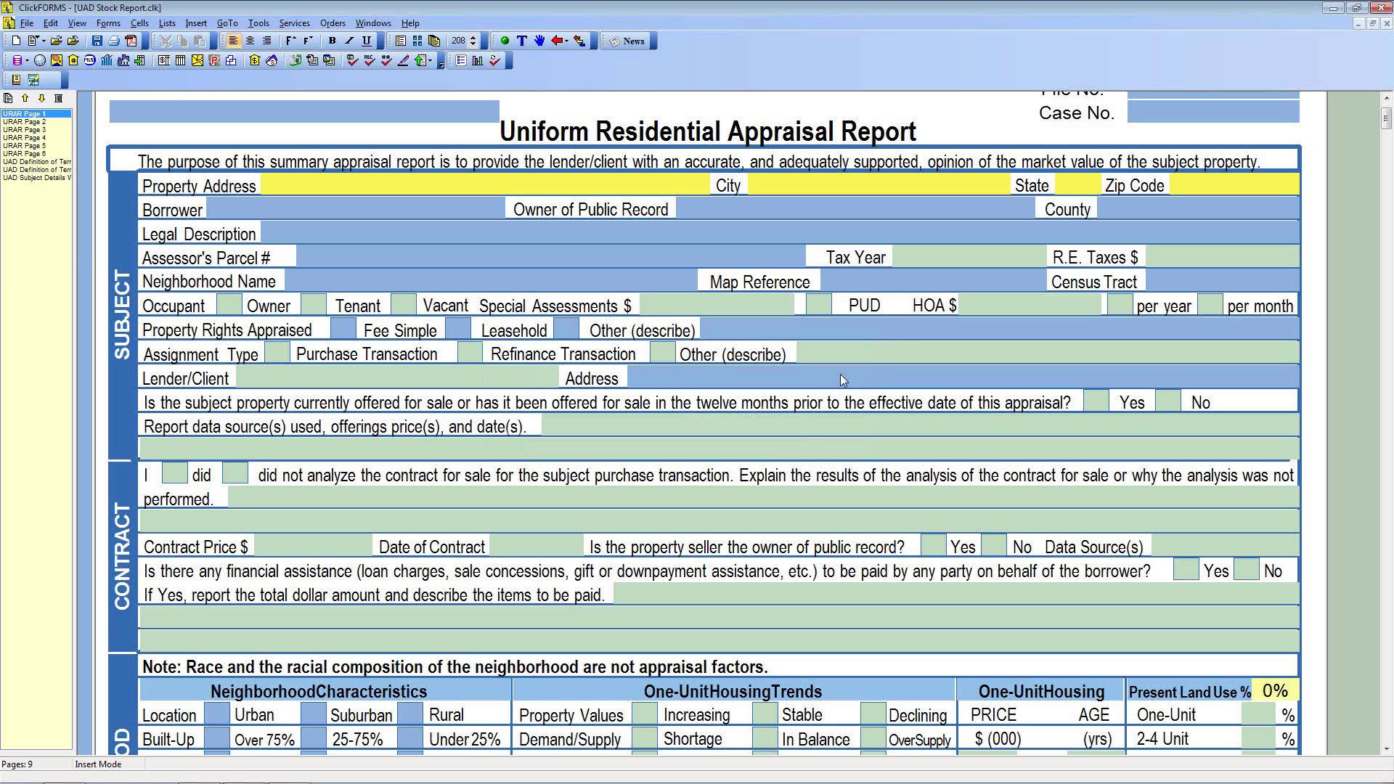
Enter 2010 as the Tax Year in the Subject section.
{"action": "left_click", "coordinate": [933, 257]}
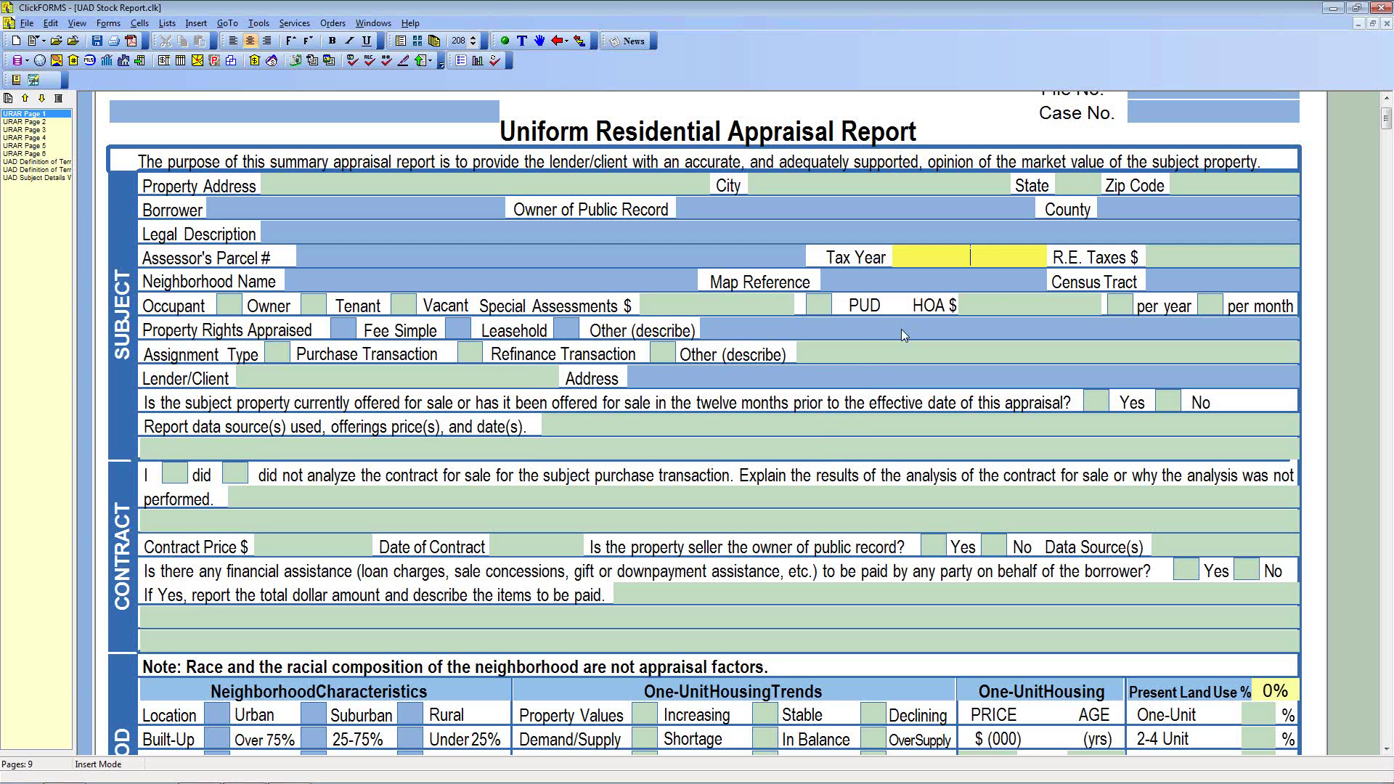
{"action": "type", "text": "2010"}
{"action": "key", "text": "Tab"}
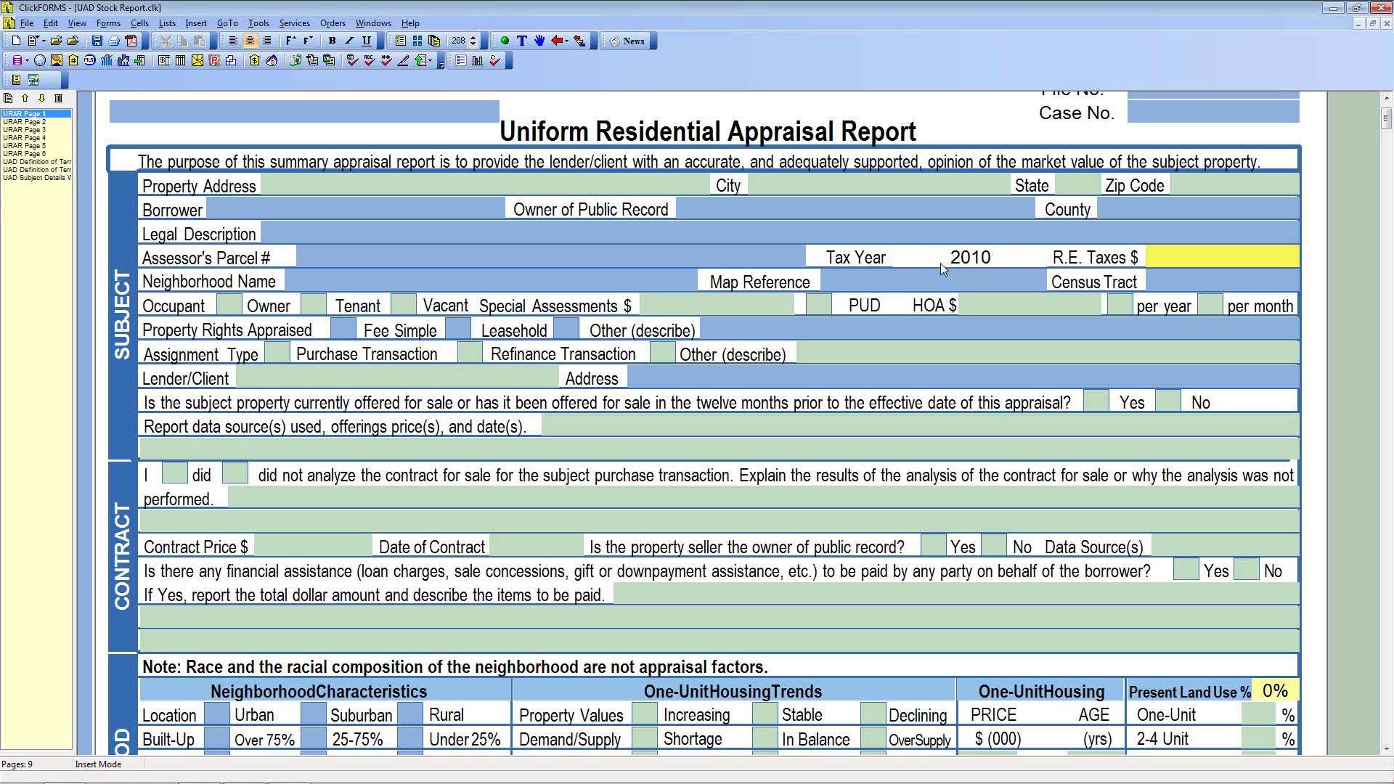
Test the Tax Year field with the incomplete value 201, and restore it to 2010.
{"action": "left_click", "coordinate": [1002, 253]}
{"action": "left_click", "coordinate": [1003, 251]}
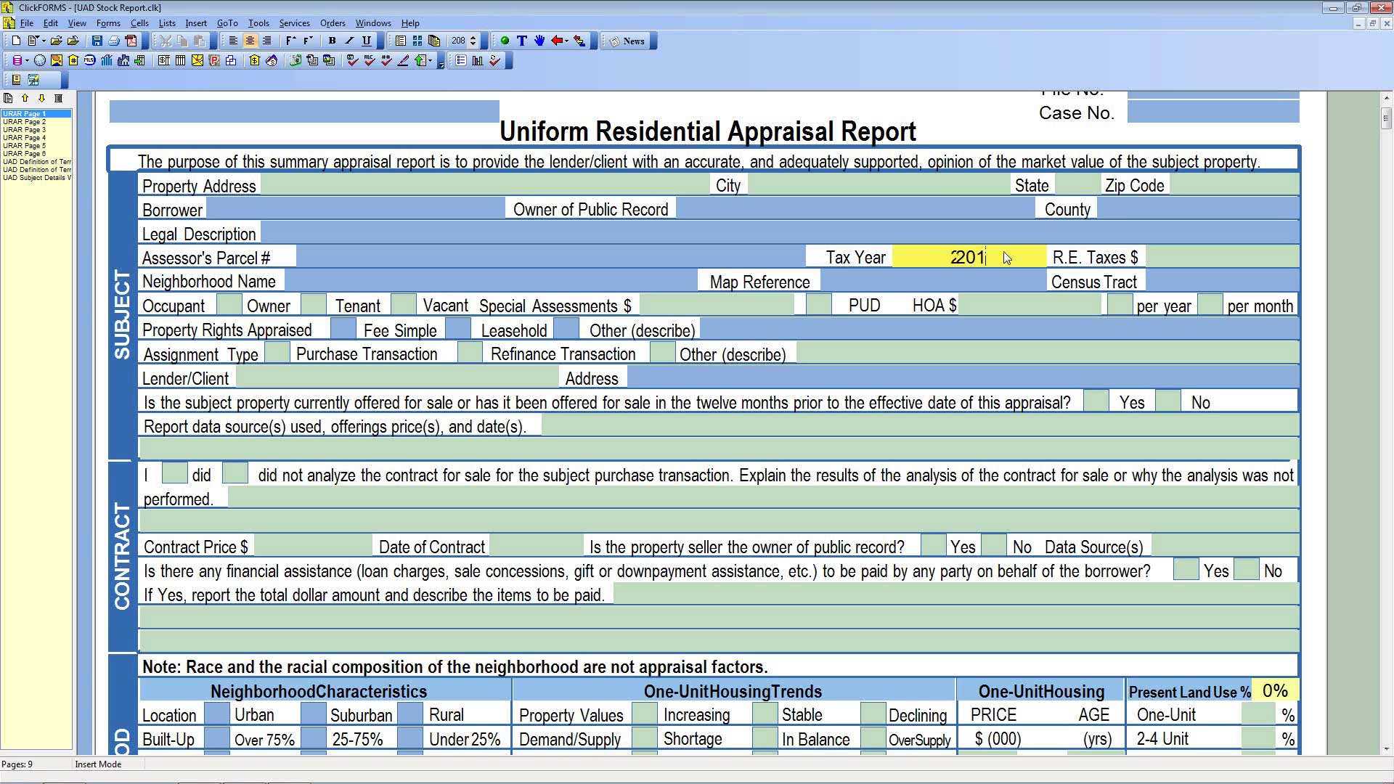
{"action": "key", "text": "BackSpace"}
{"action": "key", "text": "Tab"}
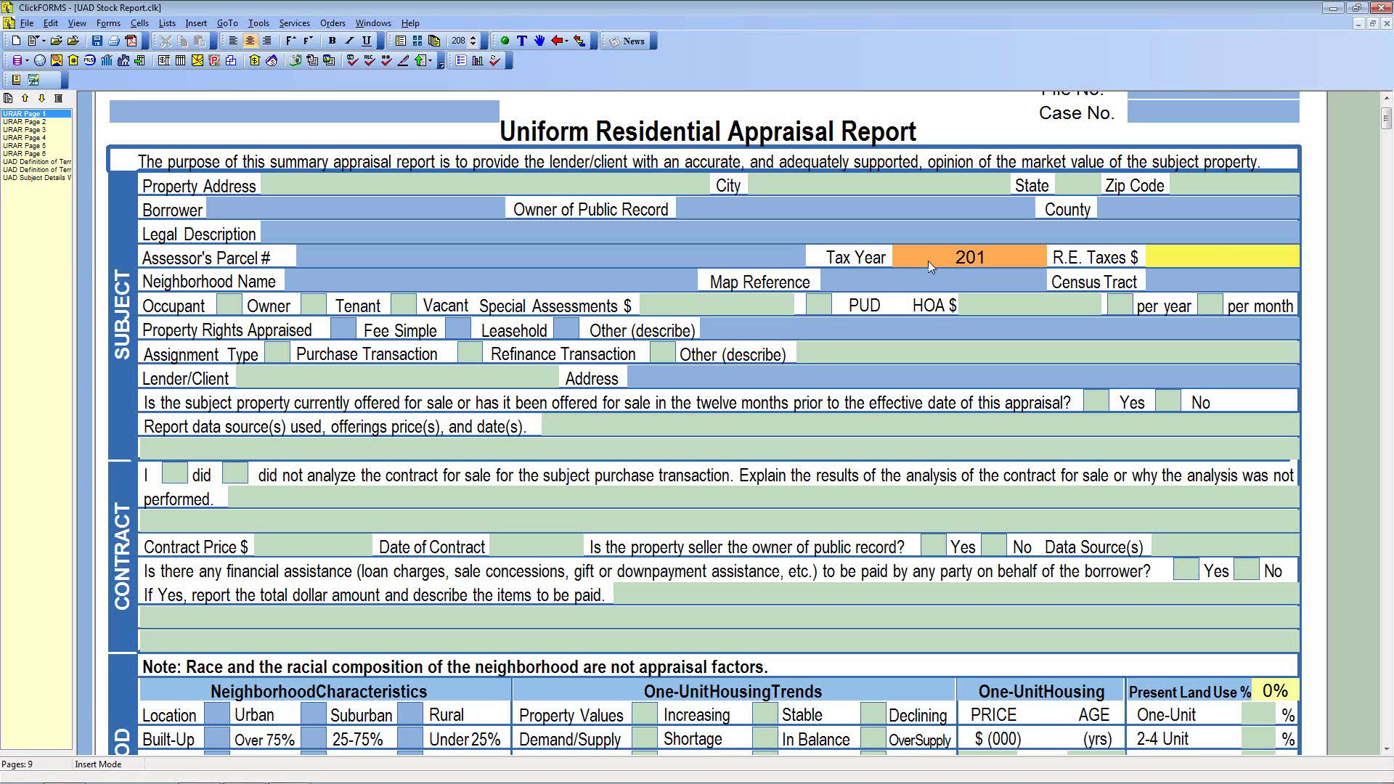
{"action": "left_click", "coordinate": [1001, 255]}
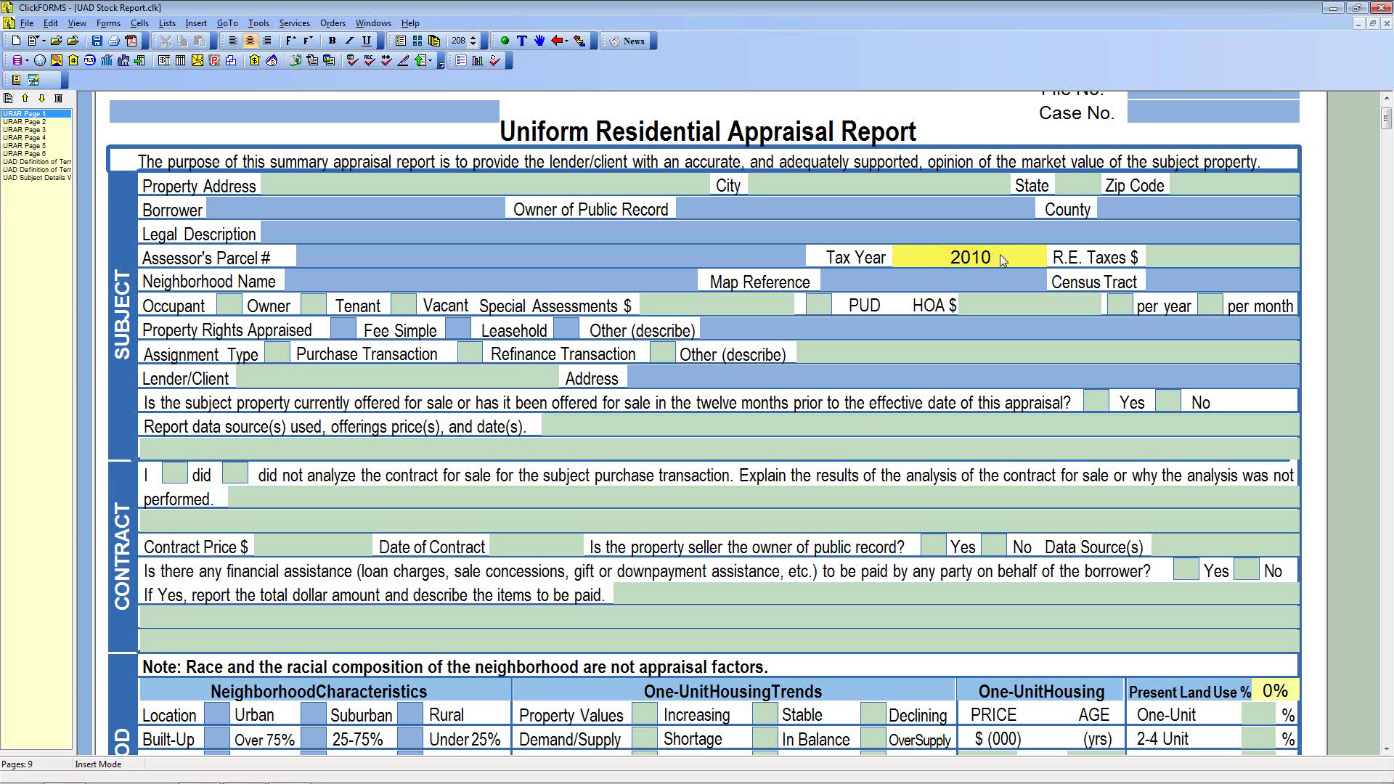
{"action": "key", "text": "Tab"}
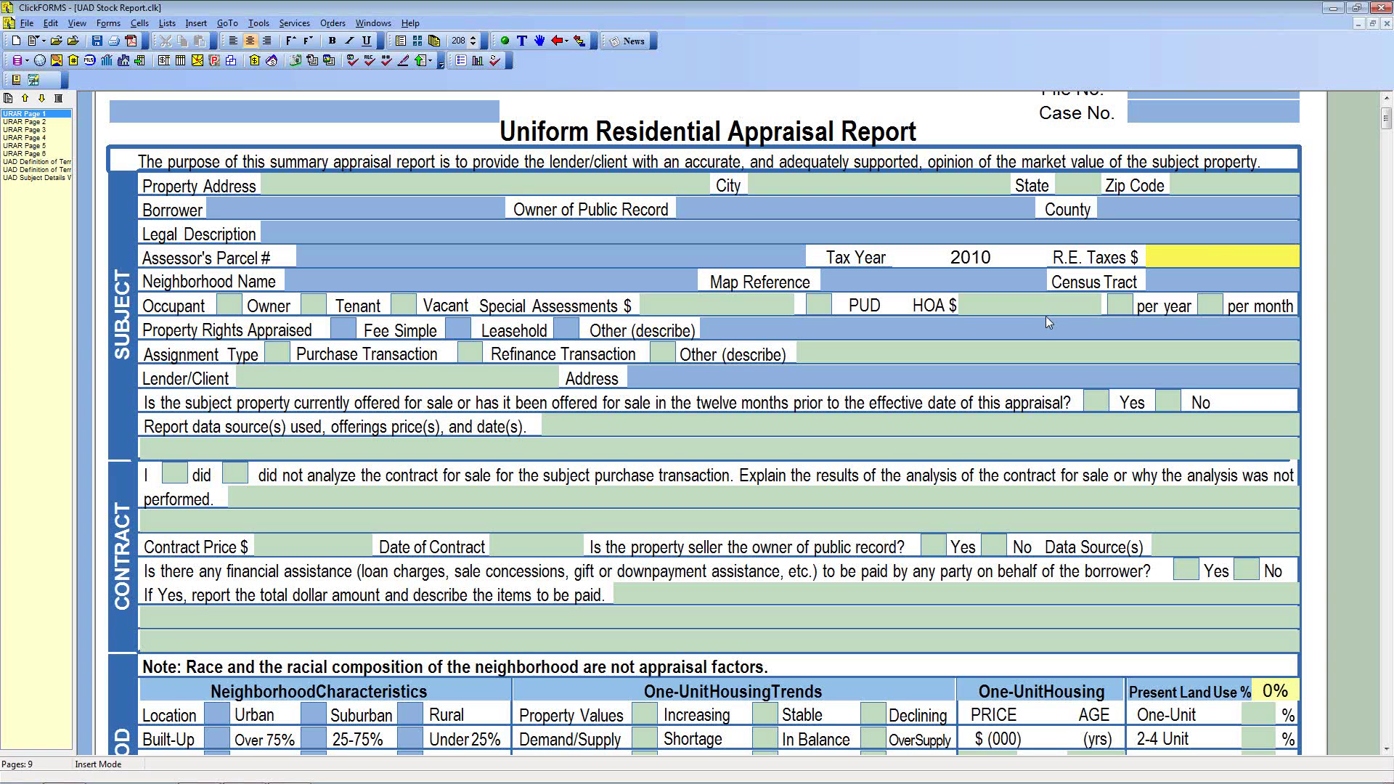
Enter 1280 for R.E. Taxes and 0 for Special Assessments in the Subject section.
{"action": "type", "text": "1280"}
{"action": "key", "text": "Tab"}
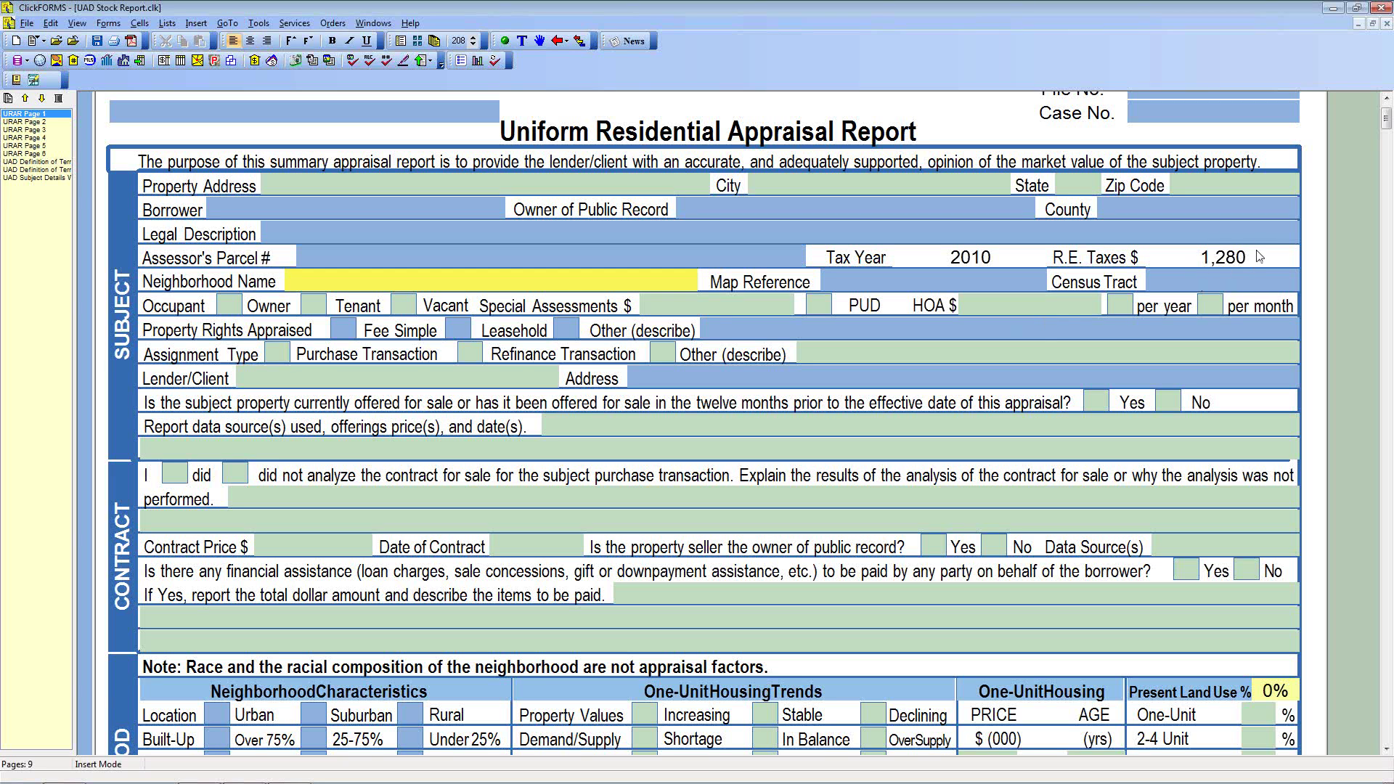
{"action": "left_click", "coordinate": [714, 306]}
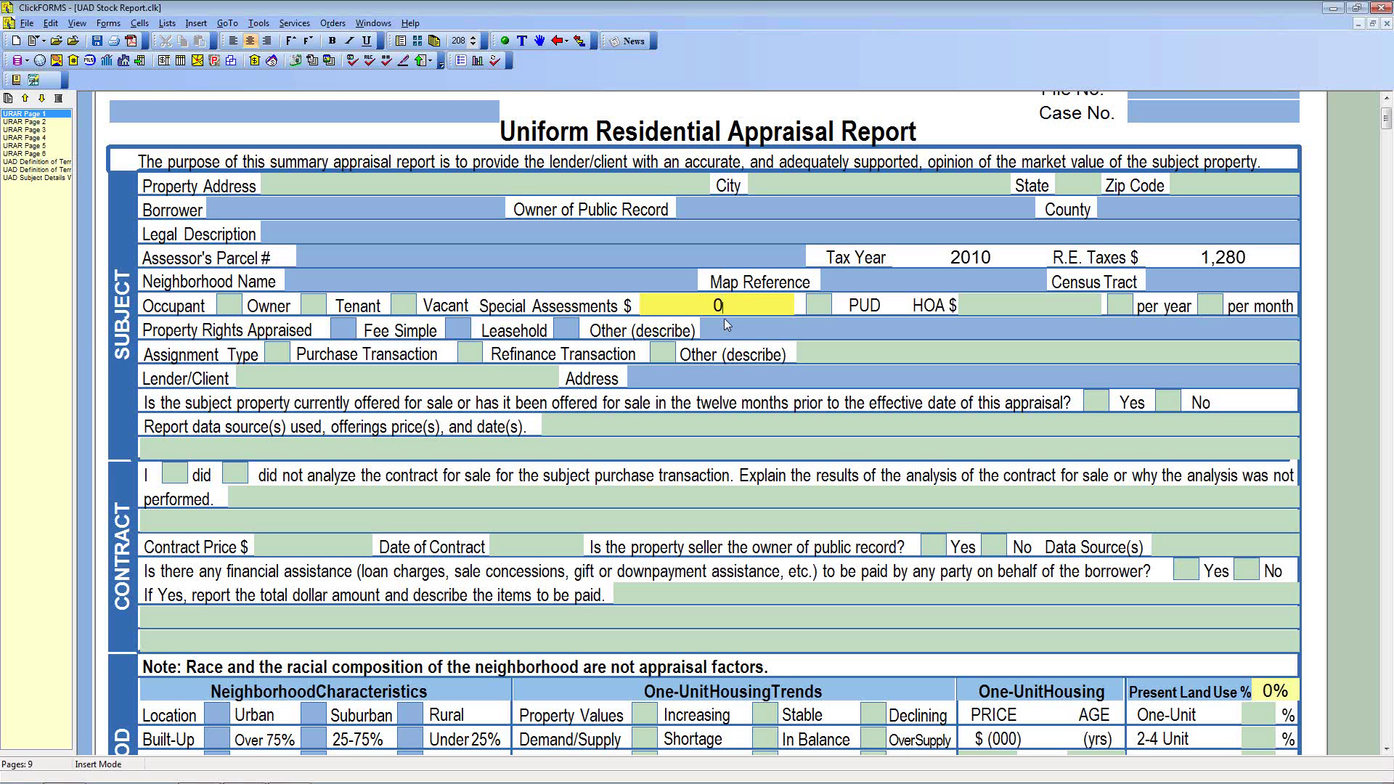
Mark the HOA dues as per month in the Subject section.
{"action": "key", "text": "Tab"}
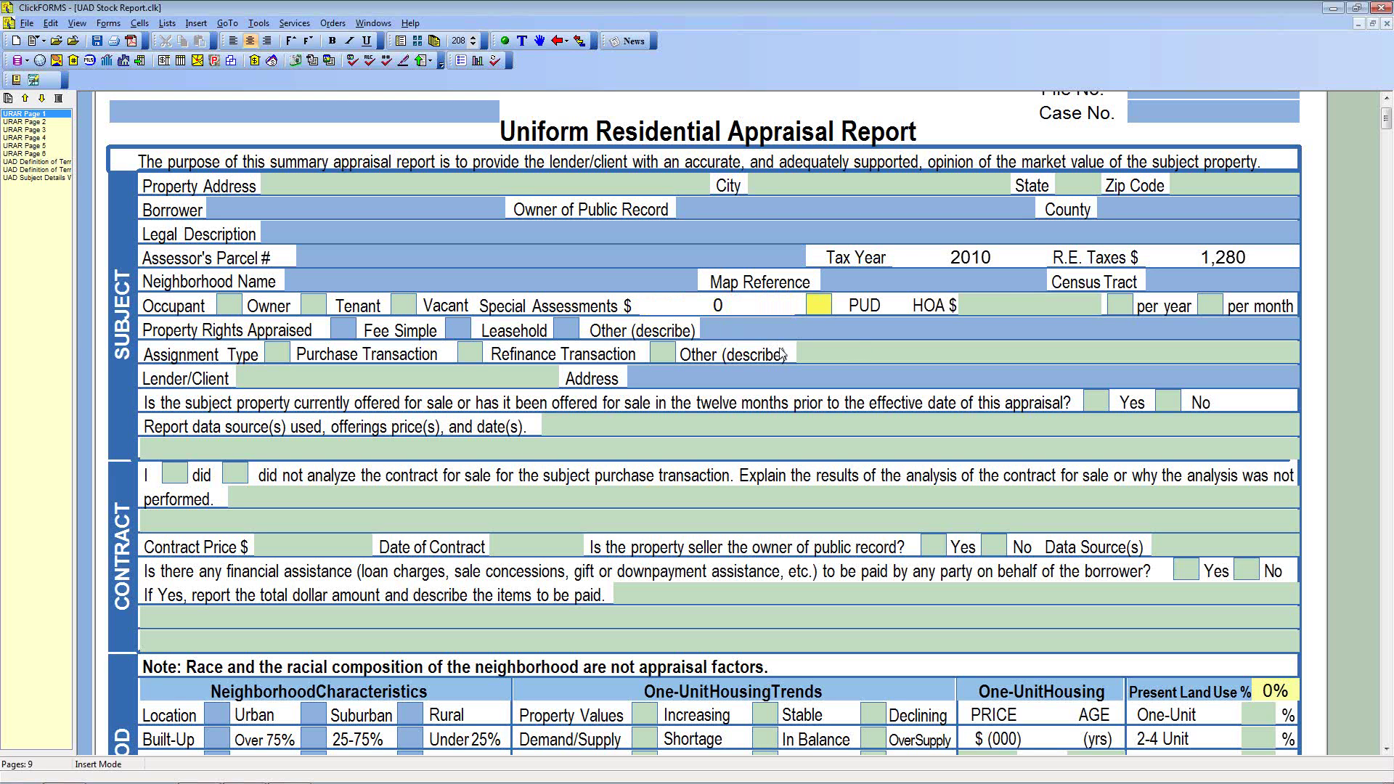
{"action": "left_click", "coordinate": [1017, 304]}
{"action": "left_click", "coordinate": [1205, 311]}
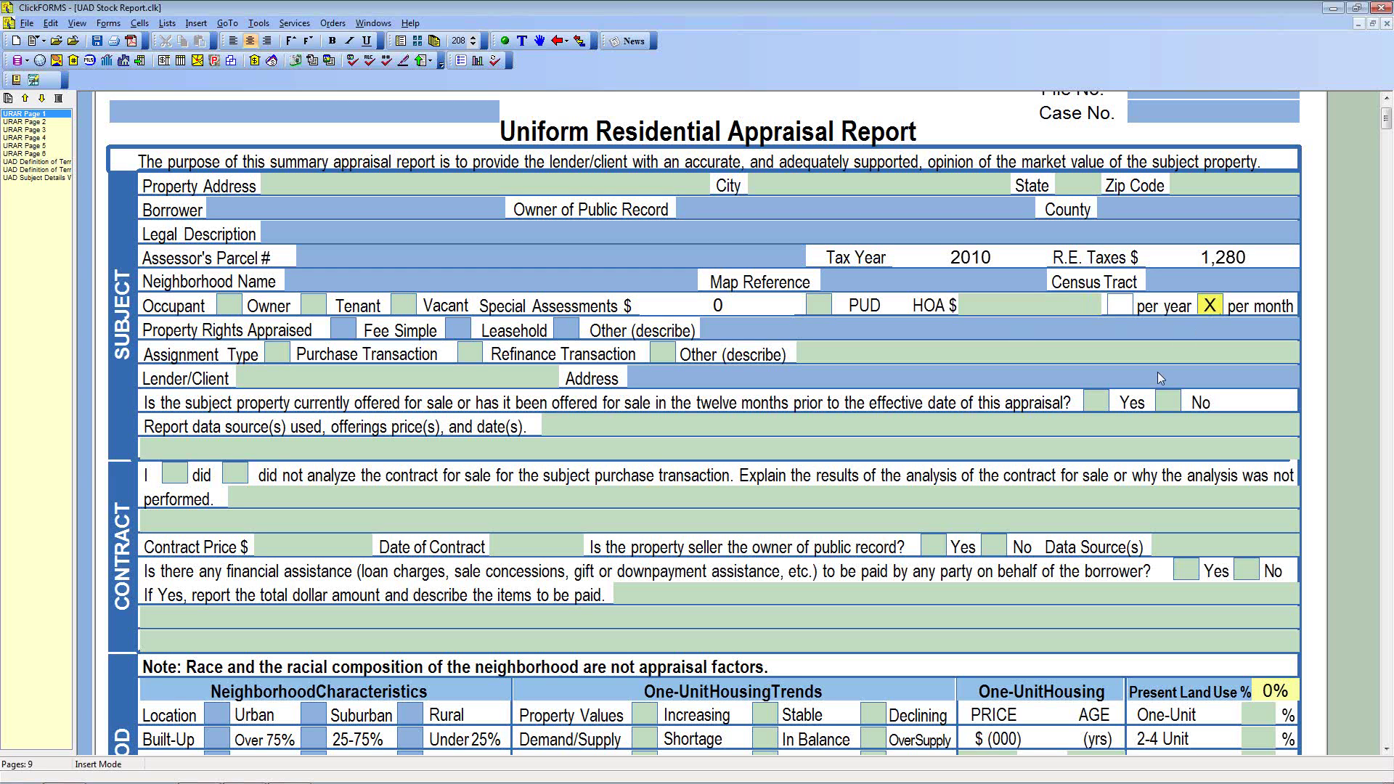
{"action": "key", "text": "shift+Tab"}
{"action": "key", "text": "shift+Tab"}
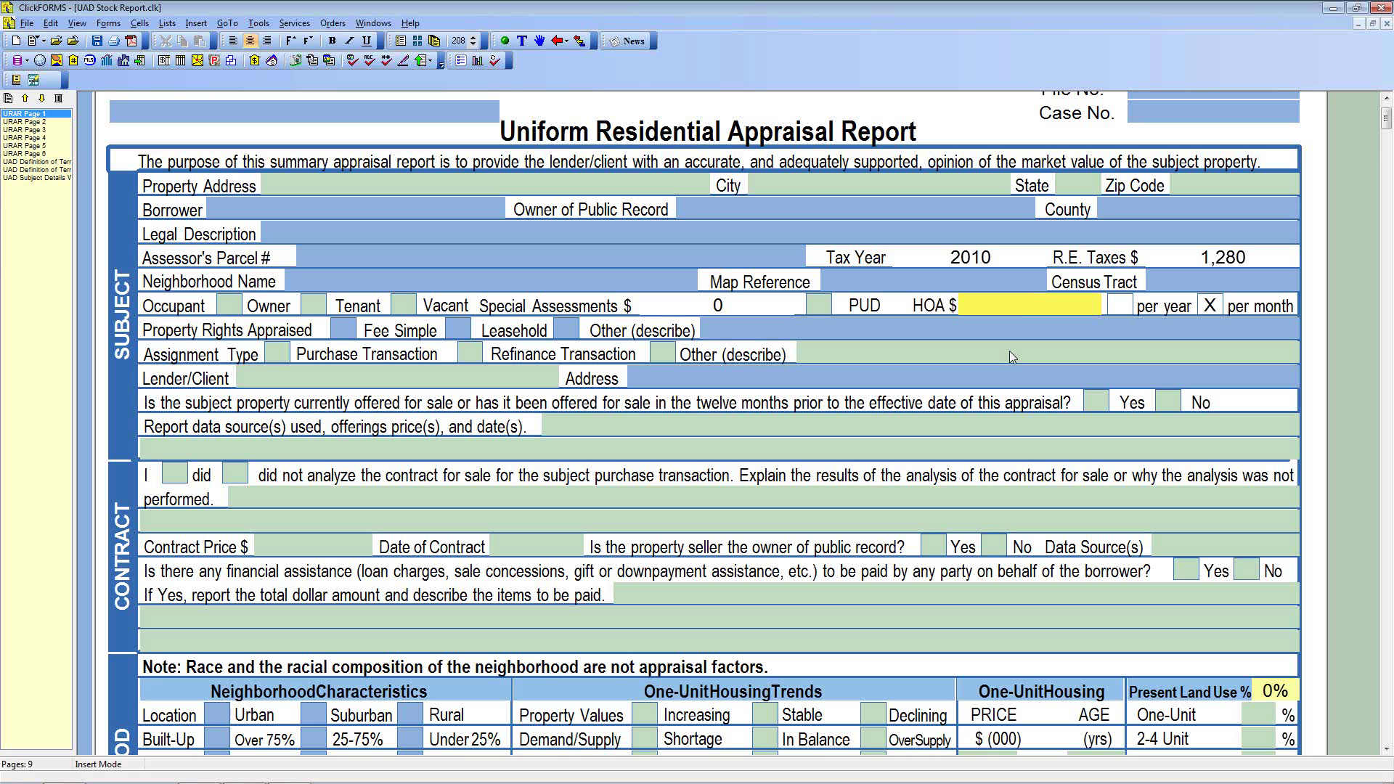
Test the HOA $ field with 7988, and replace it with 80.
{"action": "type", "text": "7988"}
{"action": "key", "text": "Tab"}
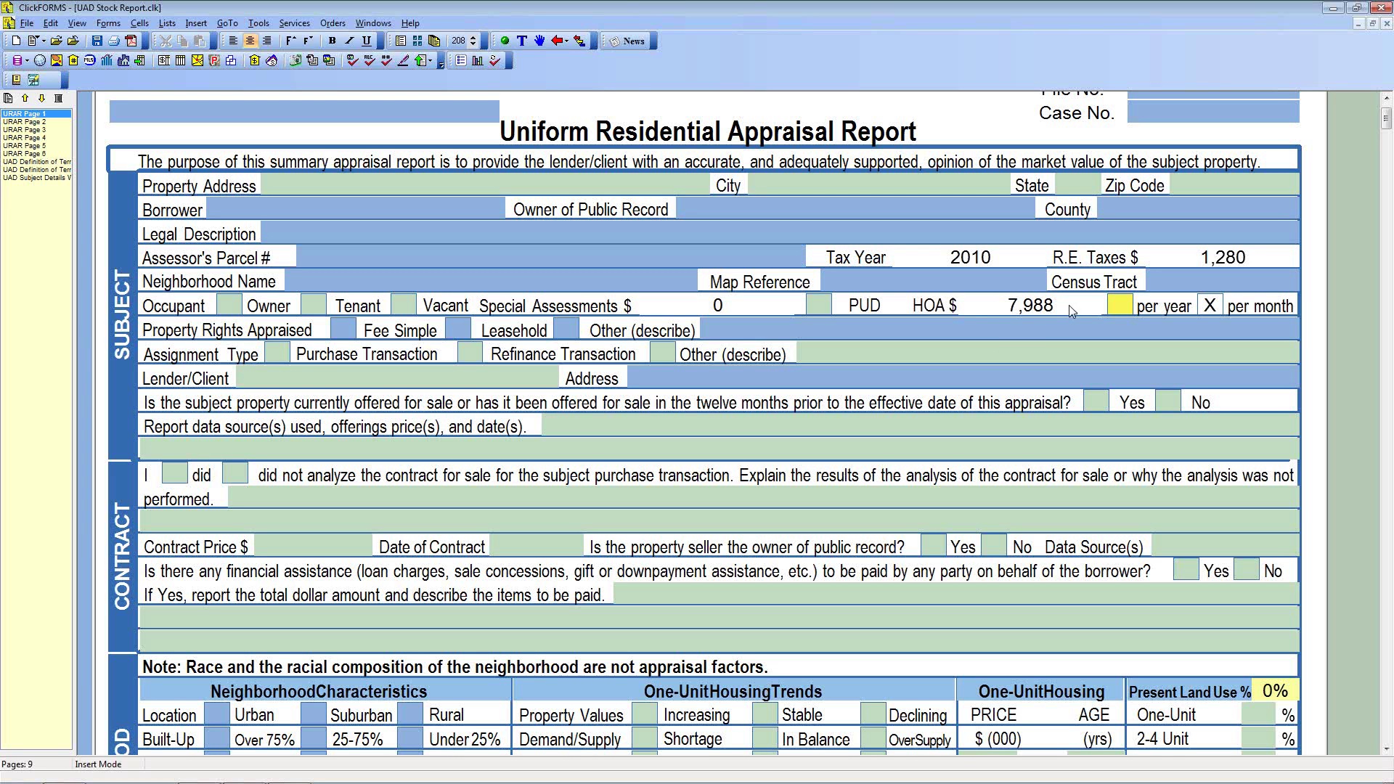
{"action": "left_click", "coordinate": [975, 302]}
{"action": "type", "text": "80"}
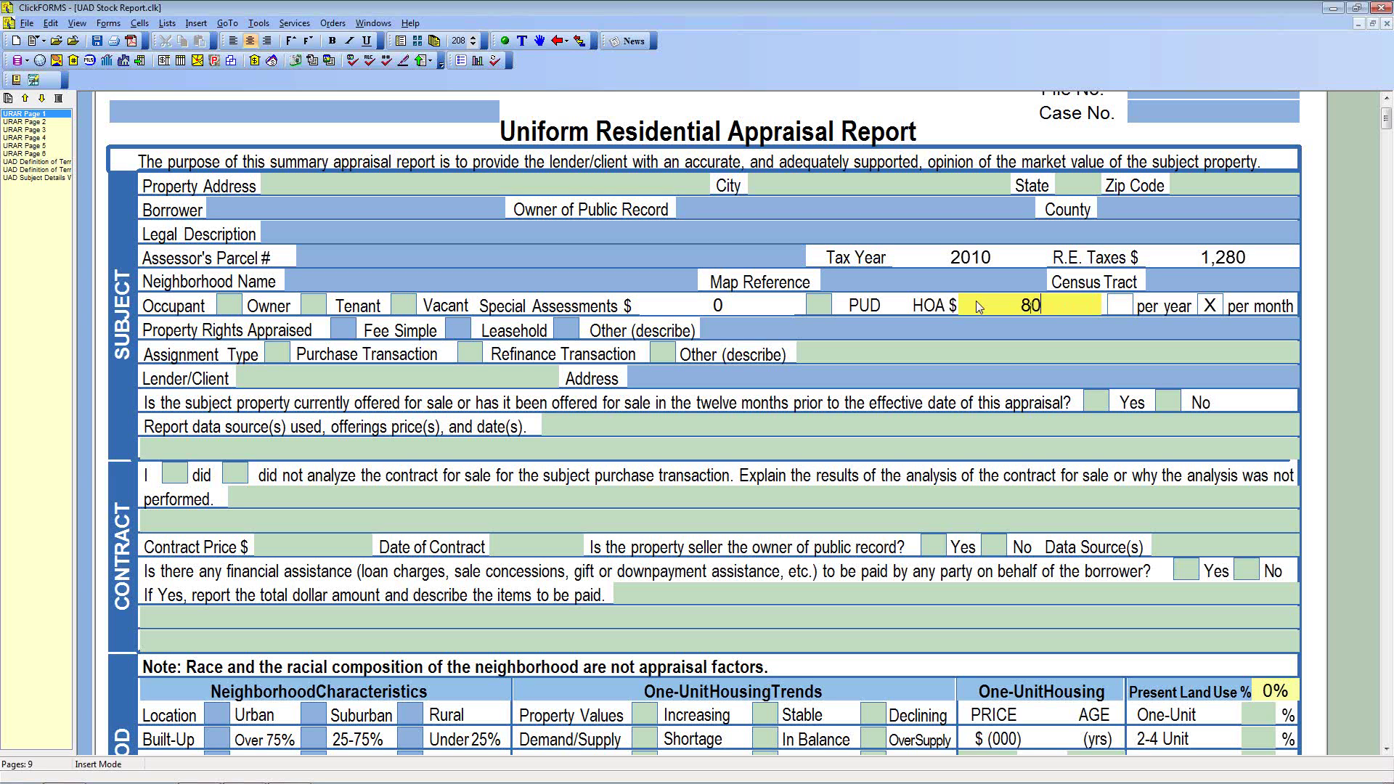
{"action": "key", "text": "Tab"}
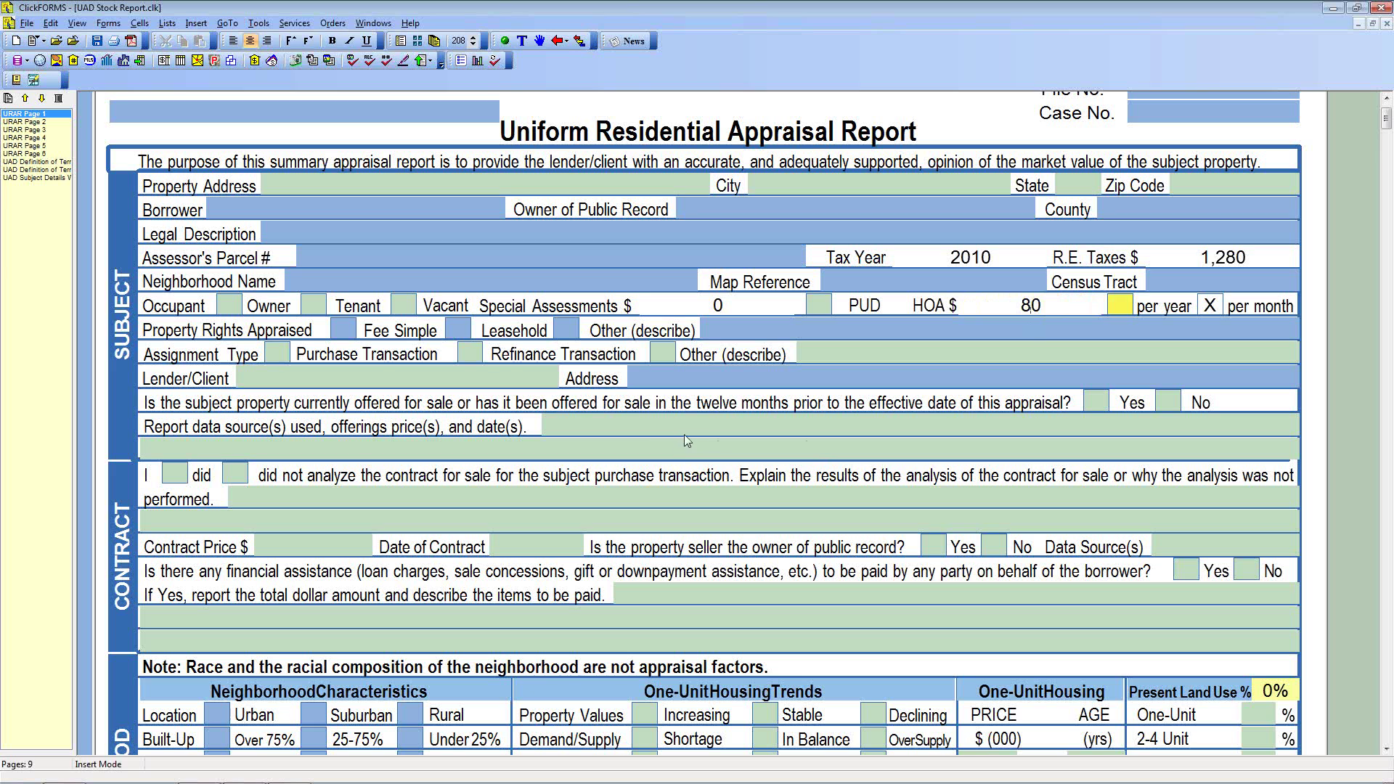
Open the Subject Listing History for the offering data sources field, and try to save the No answer without a data source.
{"action": "left_click", "coordinate": [646, 424]}
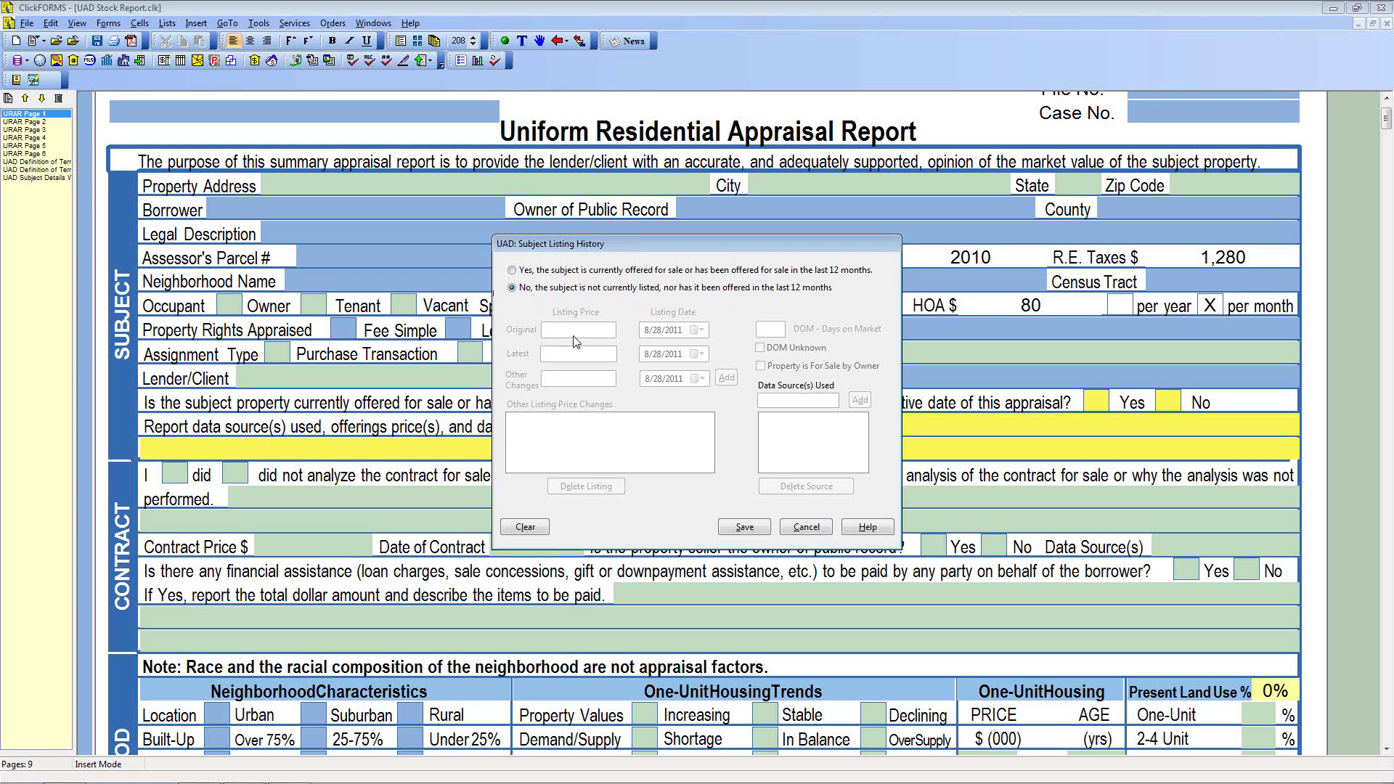
{"action": "left_click", "coordinate": [750, 535]}
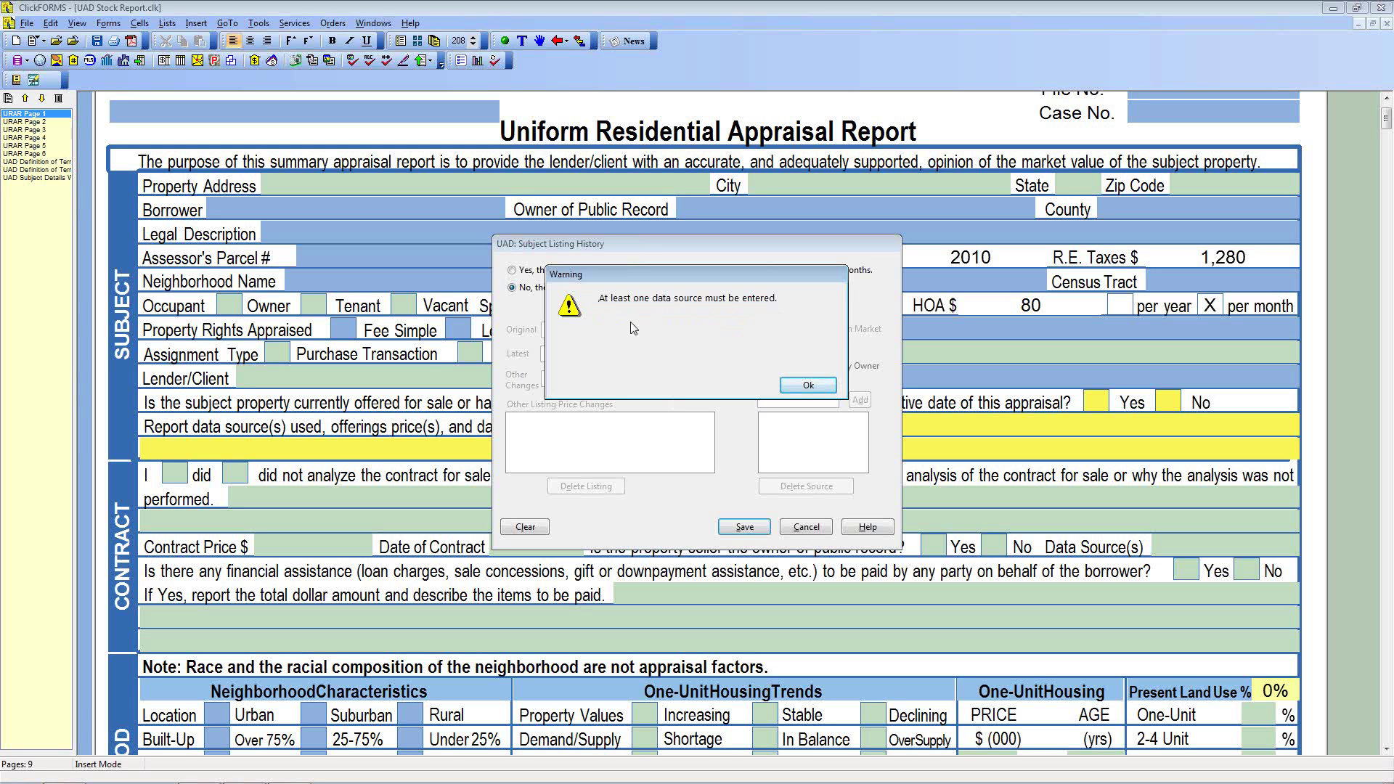
{"action": "left_click", "coordinate": [807, 386]}
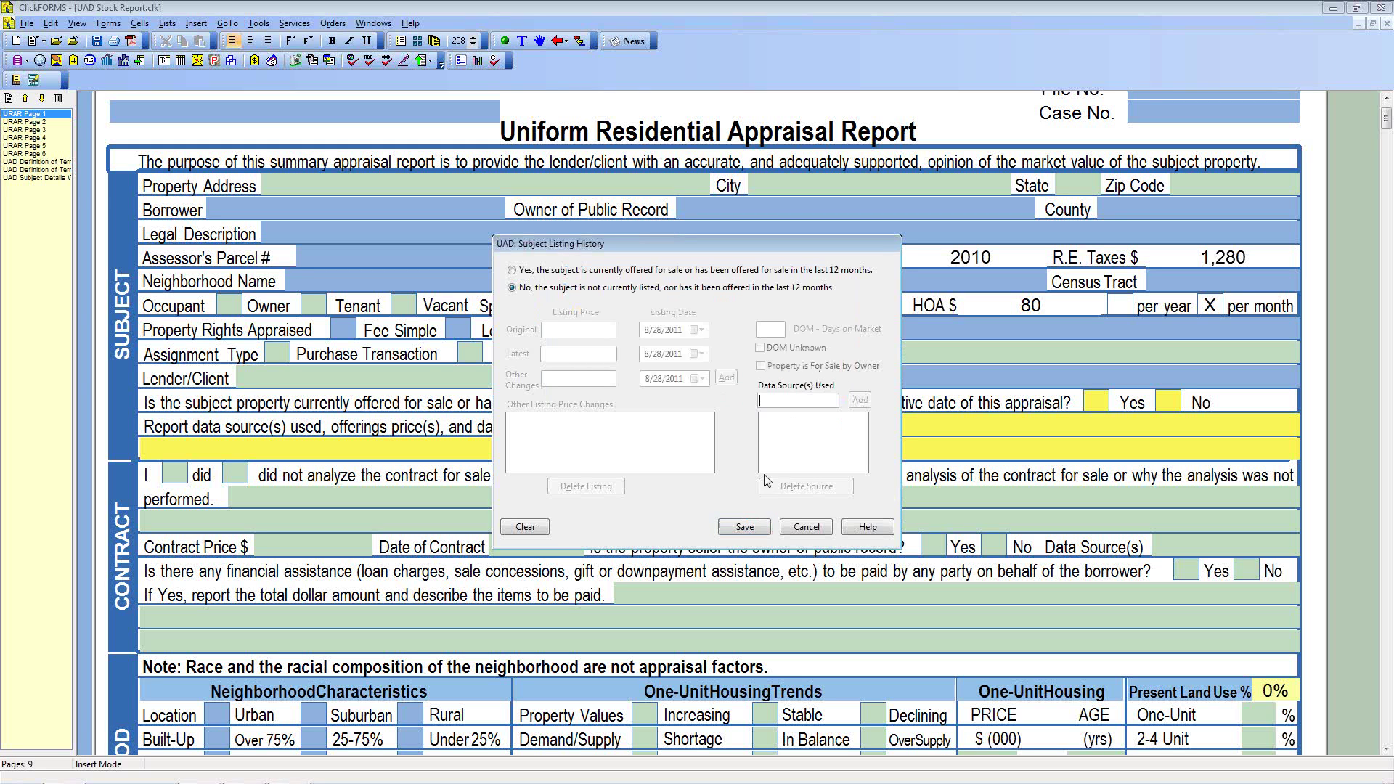
Add ARMLS and SoCal MLS as data sources for the unlisted subject, and save the listing history.
{"action": "type", "text": "ARMLS"}
{"action": "left_click", "coordinate": [859, 400]}
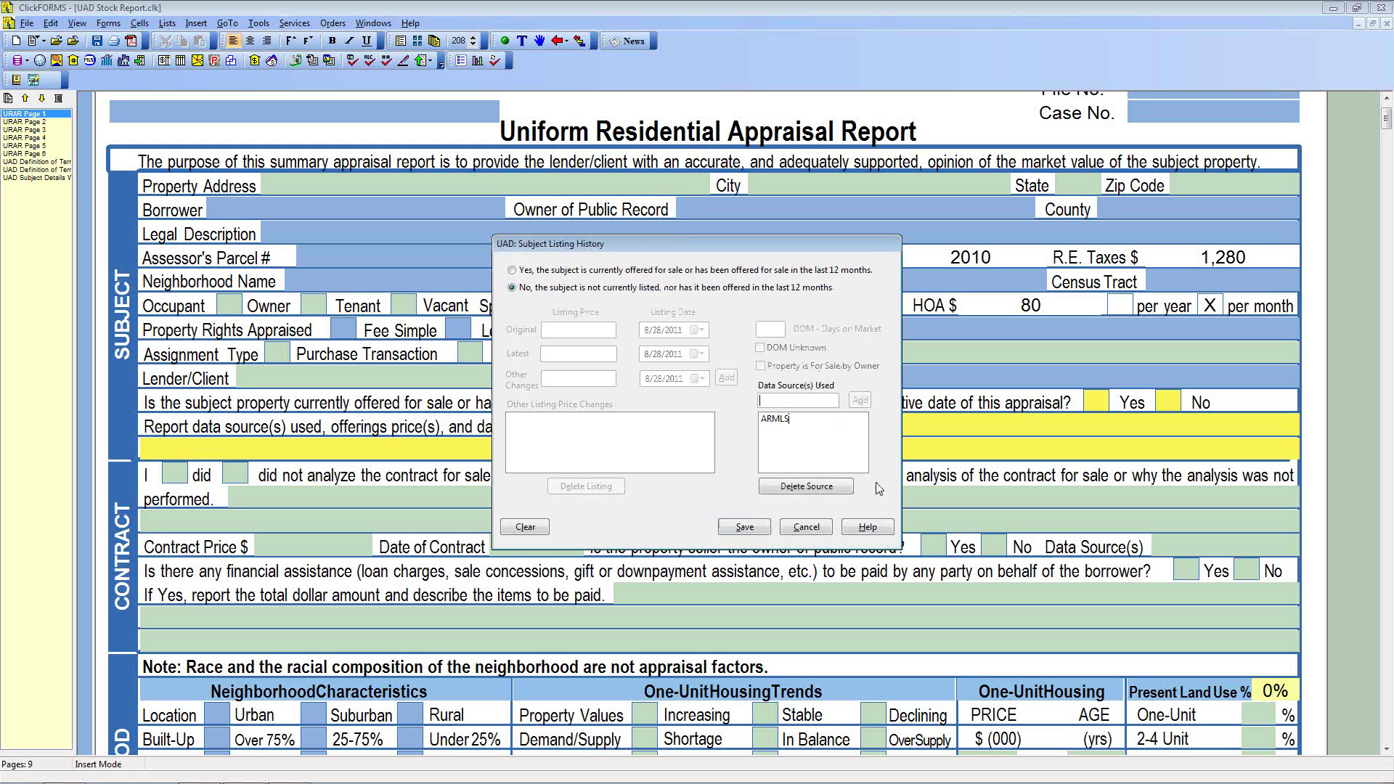
{"action": "type", "text": "SoCal MLS"}
{"action": "left_click", "coordinate": [859, 400]}
{"action": "left_click", "coordinate": [744, 527]}
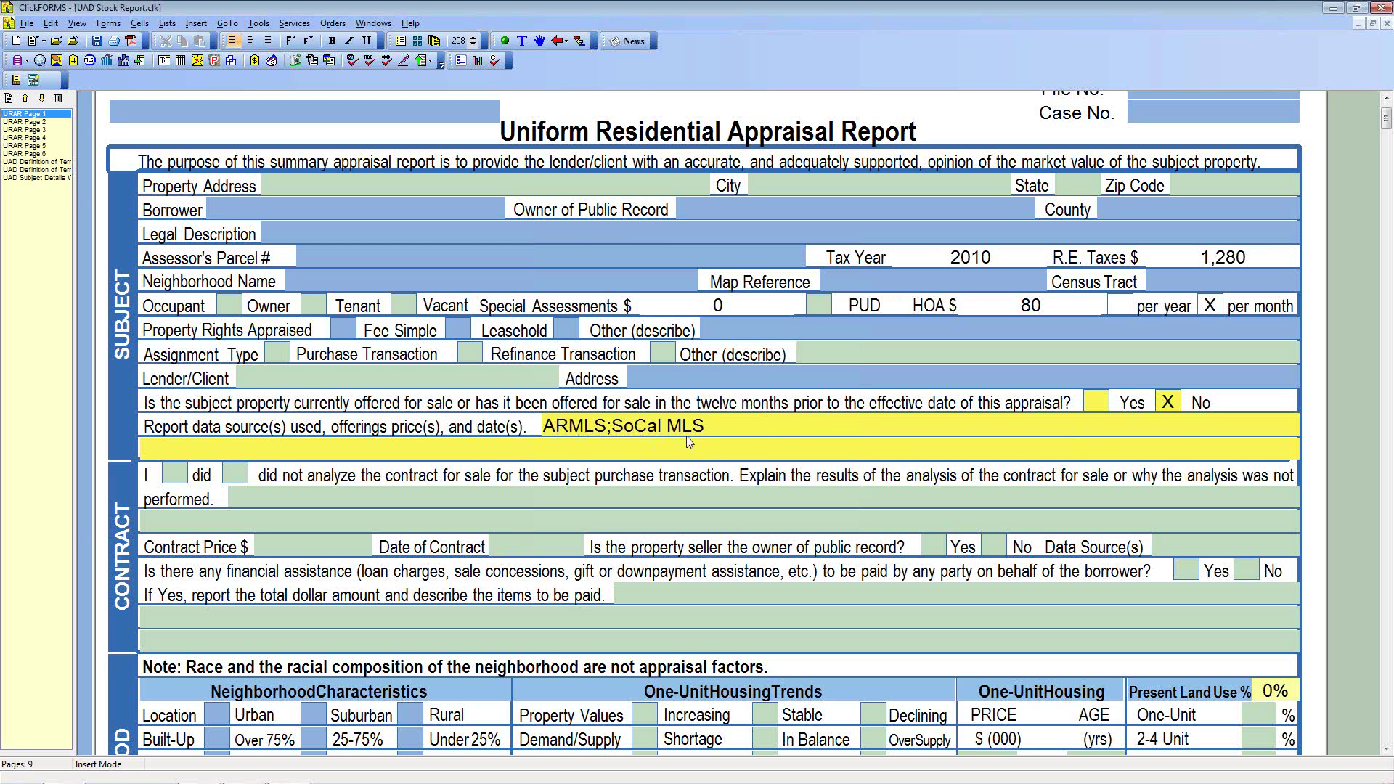
Reopen the Subject Listing History, change the answer to Yes, and try to save it without the days on market.
{"action": "left_click", "coordinate": [772, 432]}
{"action": "left_click", "coordinate": [513, 270]}
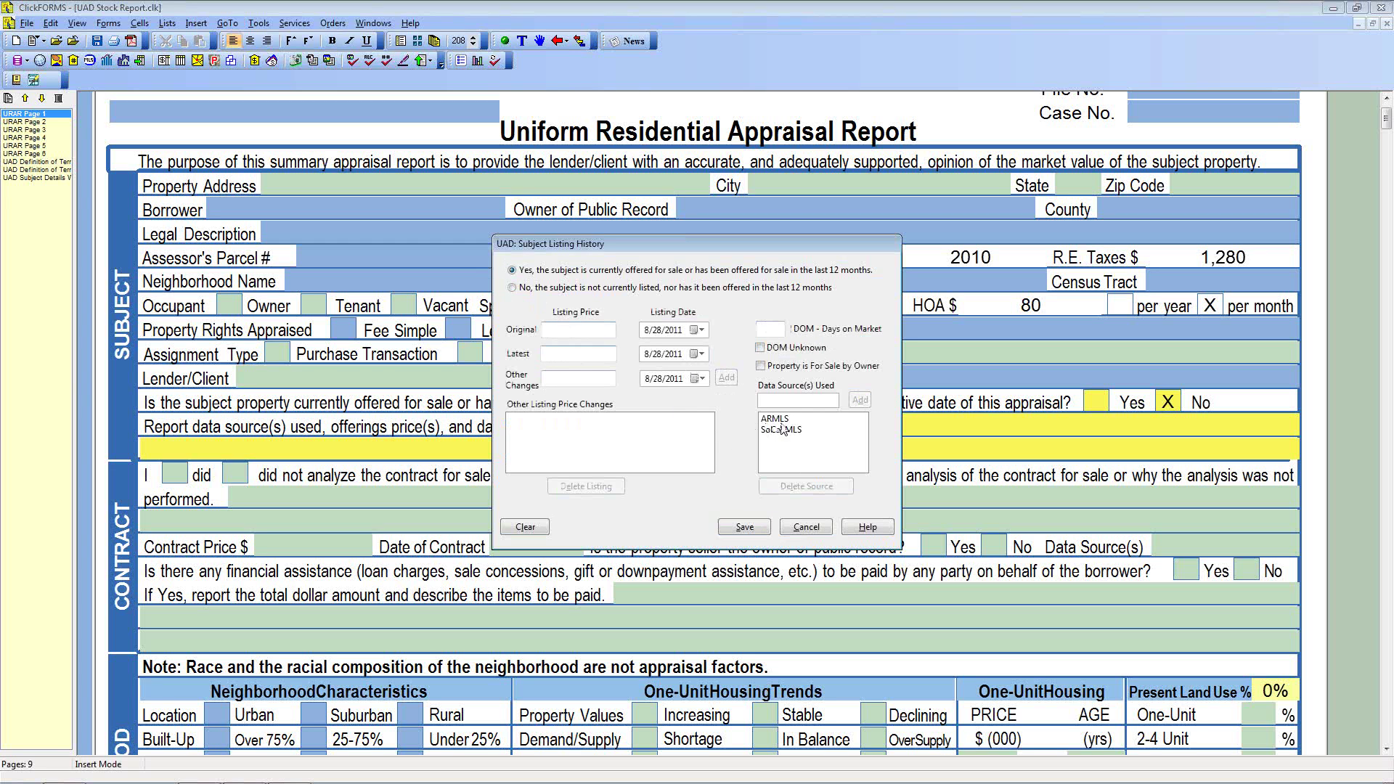
{"action": "left_click", "coordinate": [741, 528]}
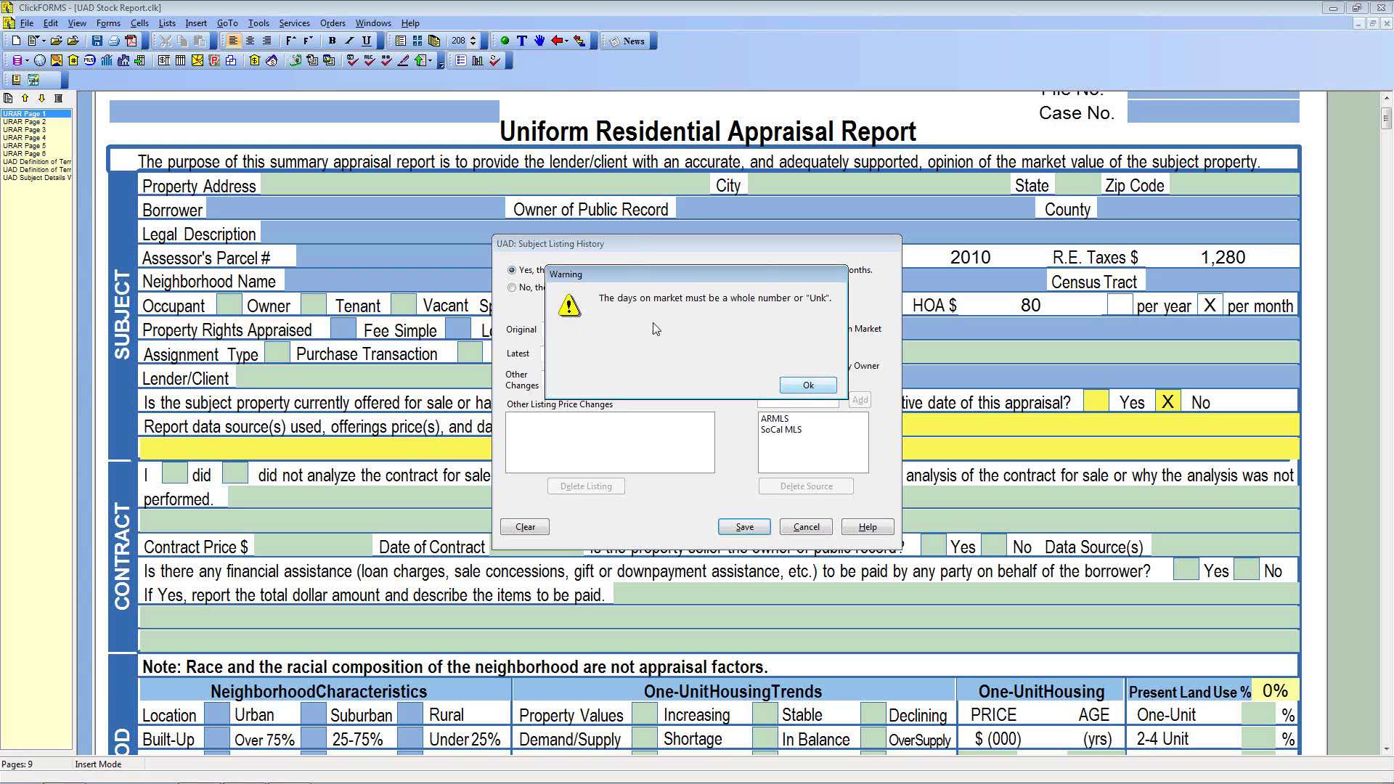
{"action": "left_click", "coordinate": [812, 389]}
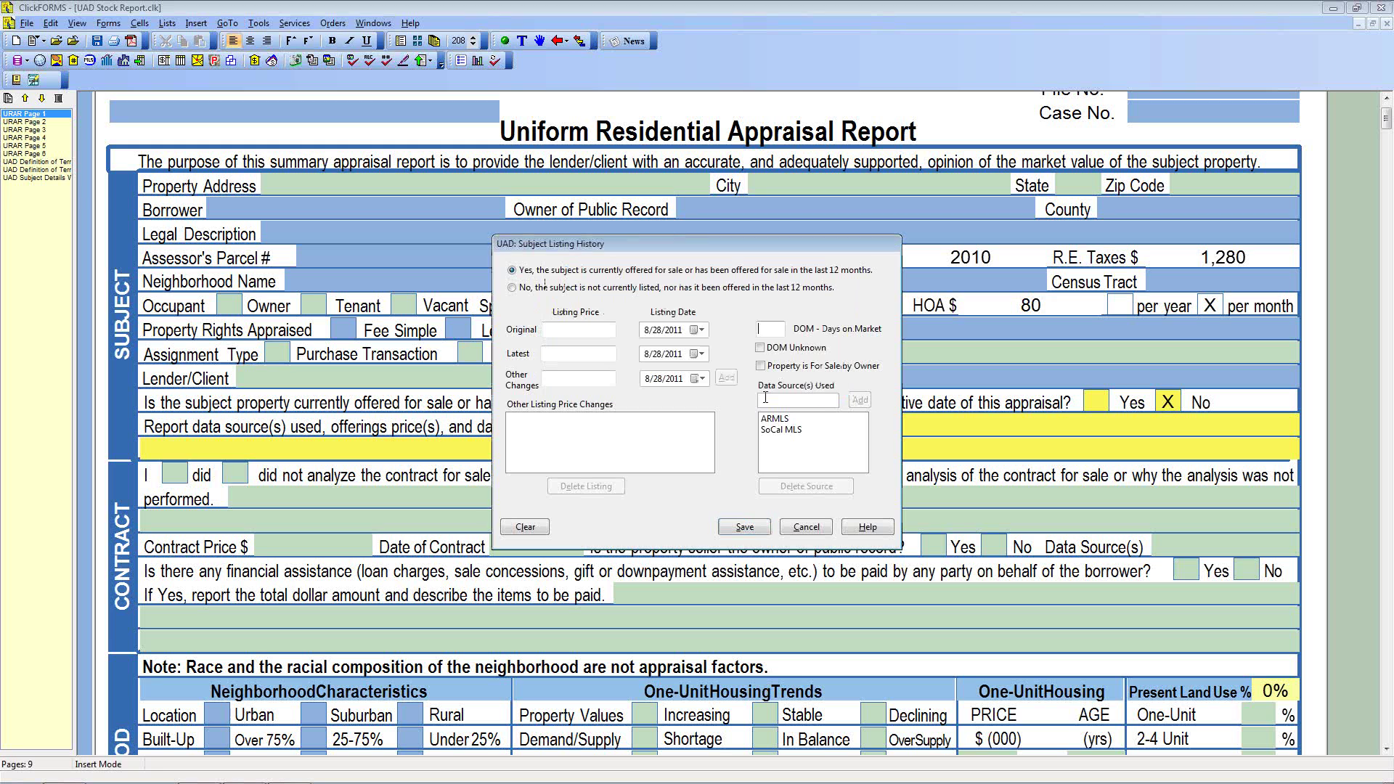
Test the DOM Unknown option, set the days on market to 120, and mark the property as for sale by owner.
{"action": "left_click", "coordinate": [760, 348]}
{"action": "left_click", "coordinate": [760, 349]}
{"action": "left_click", "coordinate": [760, 348]}
{"action": "type", "text": "120"}
{"action": "left_click", "coordinate": [760, 366]}
Enter the original listing price of $219,000 dated 4/28/2011 and the latest listing price of $189,000.
{"action": "type", "text": "2198"}
{"action": "left_click", "coordinate": [646, 332]}
{"action": "left_click", "coordinate": [657, 331]}
{"action": "left_click", "coordinate": [646, 331]}
{"action": "type", "text": "4"}
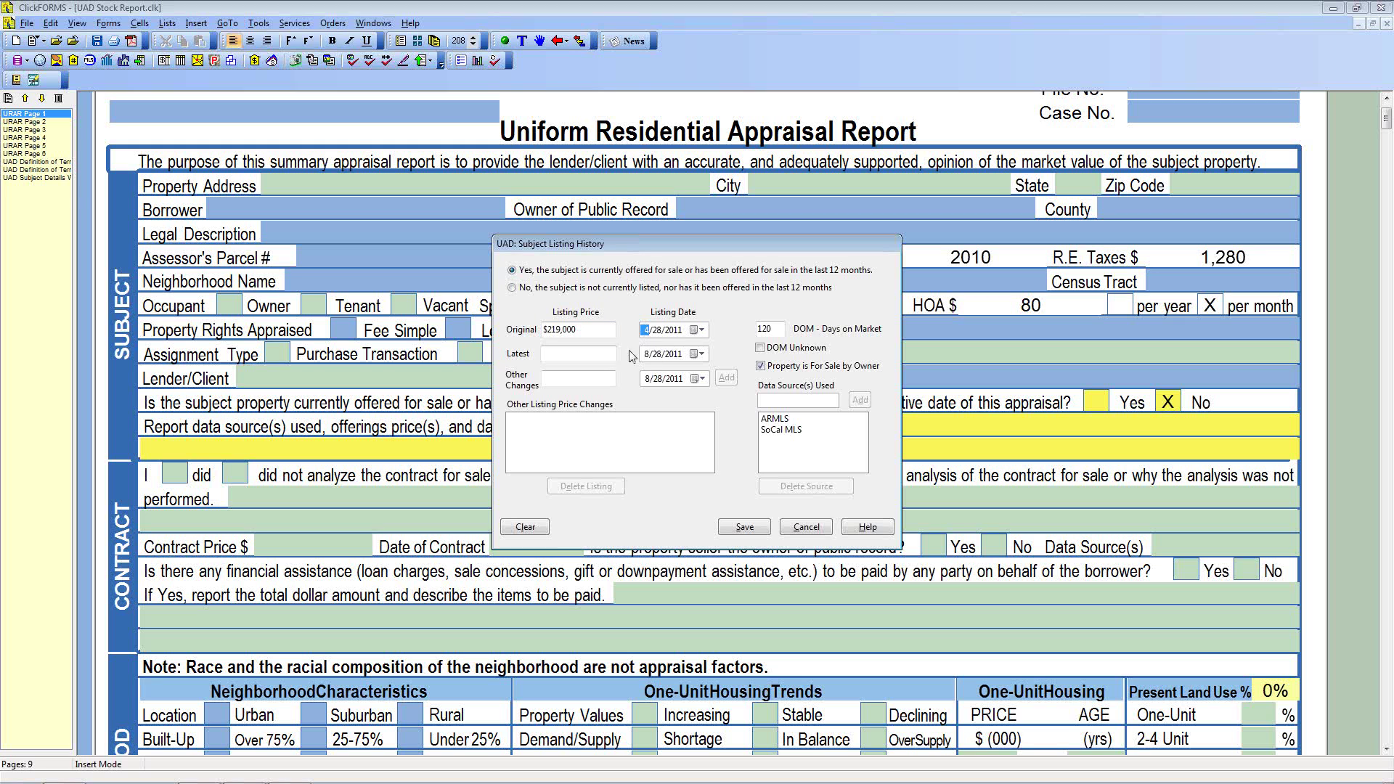
{"action": "left_click", "coordinate": [699, 330]}
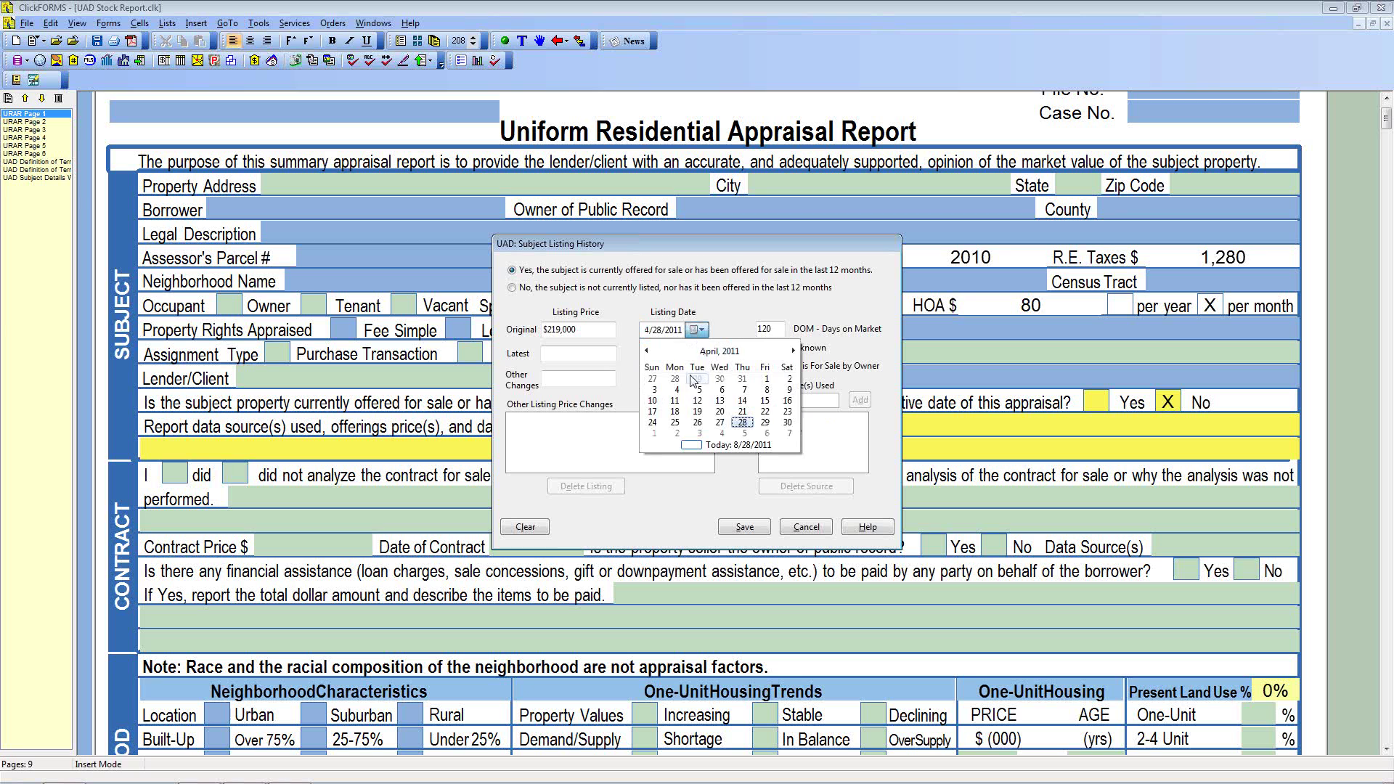
{"action": "left_click", "coordinate": [647, 350]}
{"action": "left_click", "coordinate": [793, 349]}
{"action": "left_click", "coordinate": [742, 423]}
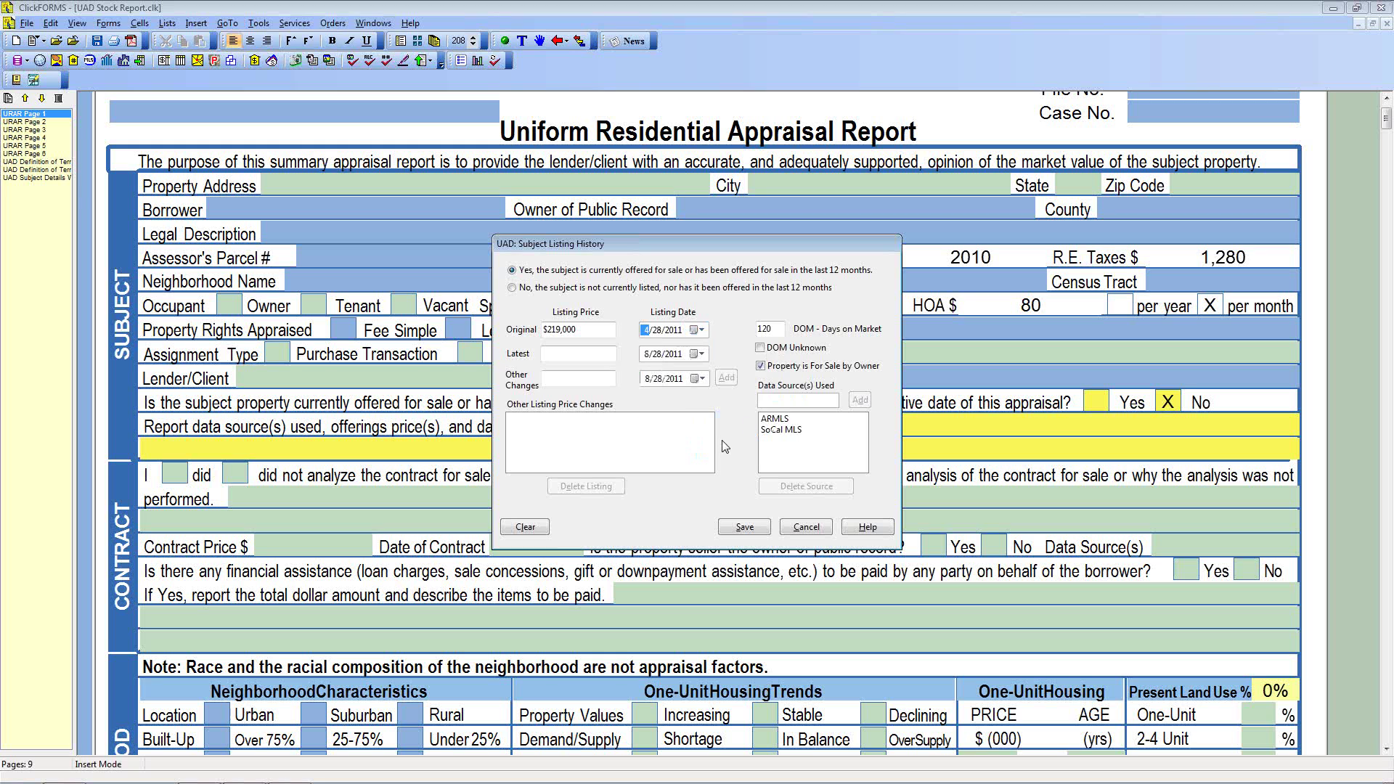
{"action": "left_click", "coordinate": [572, 354]}
{"action": "type", "text": "189,000"}
Add another listing price change to $199,000 dated 5/17/2011, and save the listing history.
{"action": "left_click", "coordinate": [577, 382]}
{"action": "type", "text": "1"}
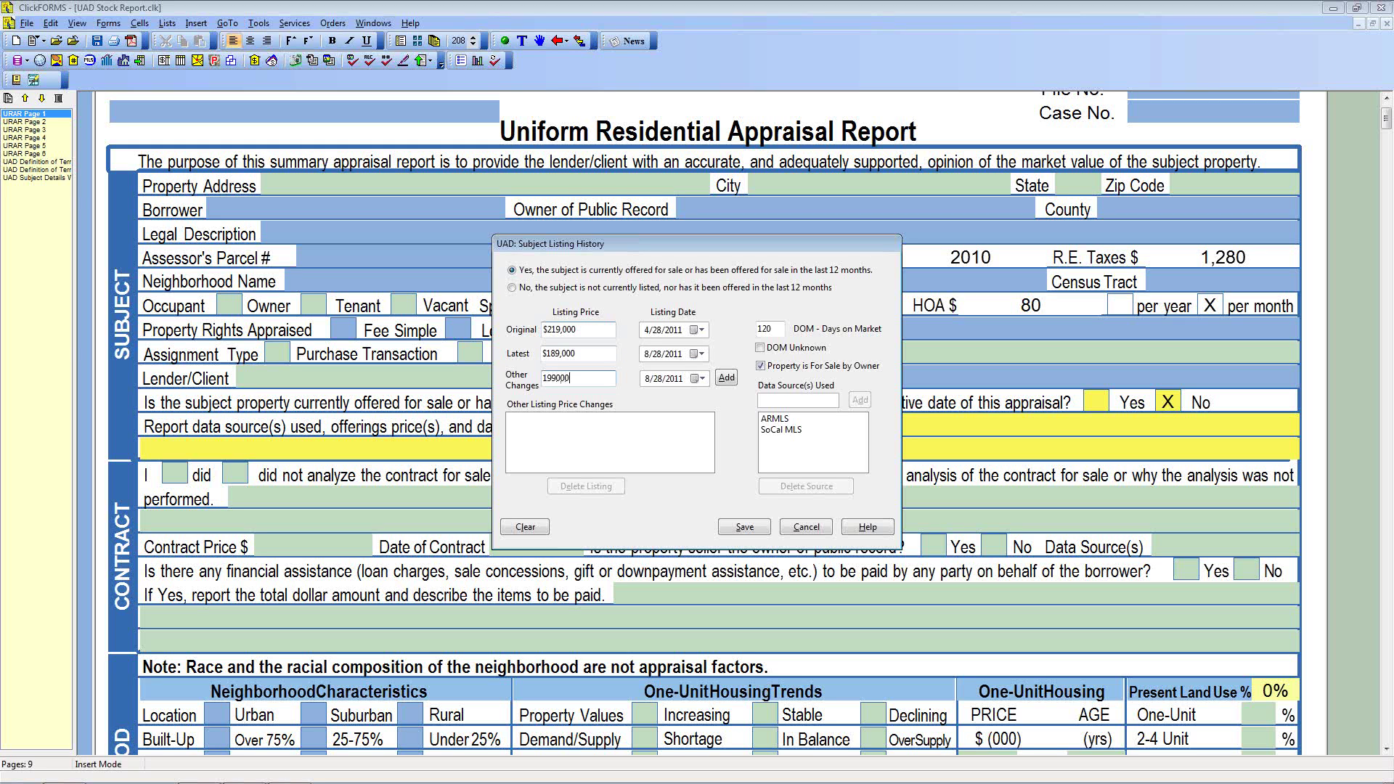
{"action": "left_click", "coordinate": [698, 378]}
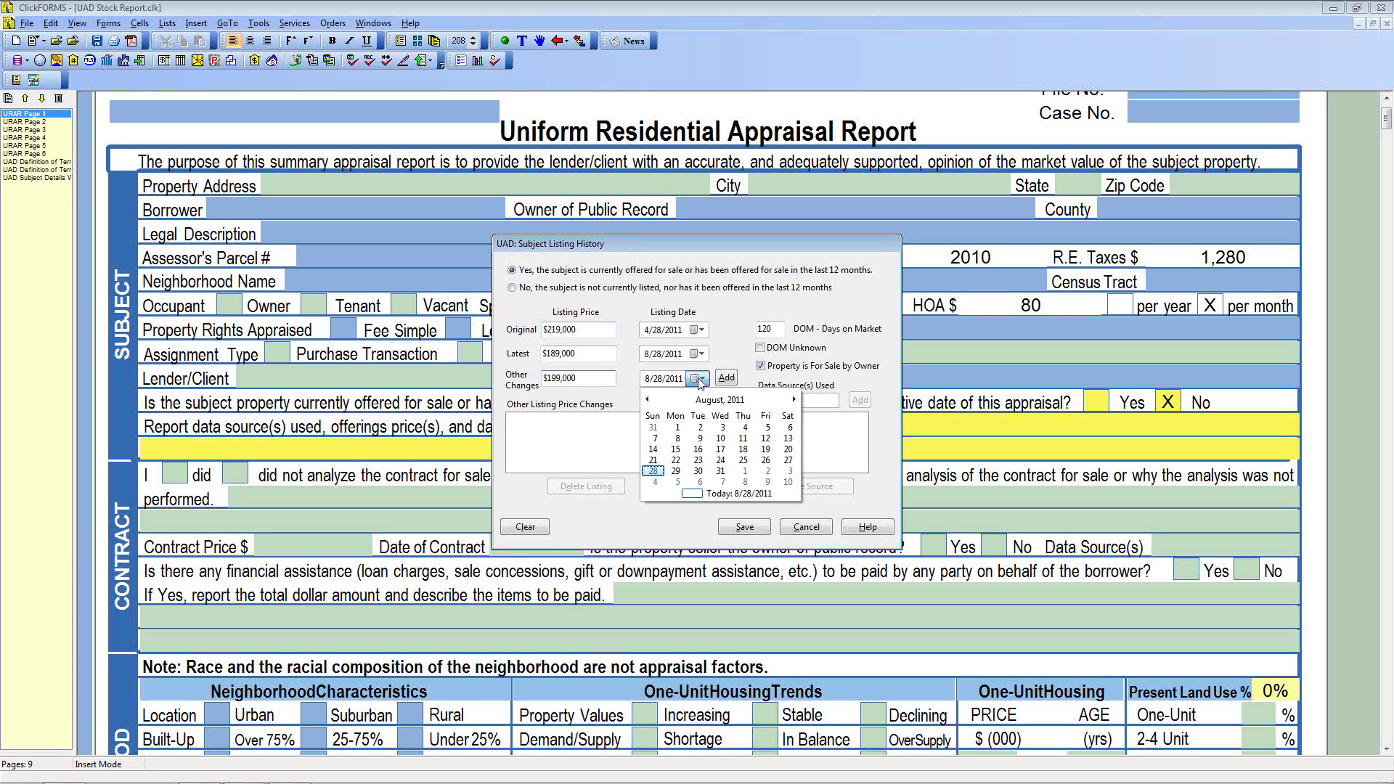
{"action": "left_click", "coordinate": [647, 400]}
{"action": "left_click", "coordinate": [647, 399]}
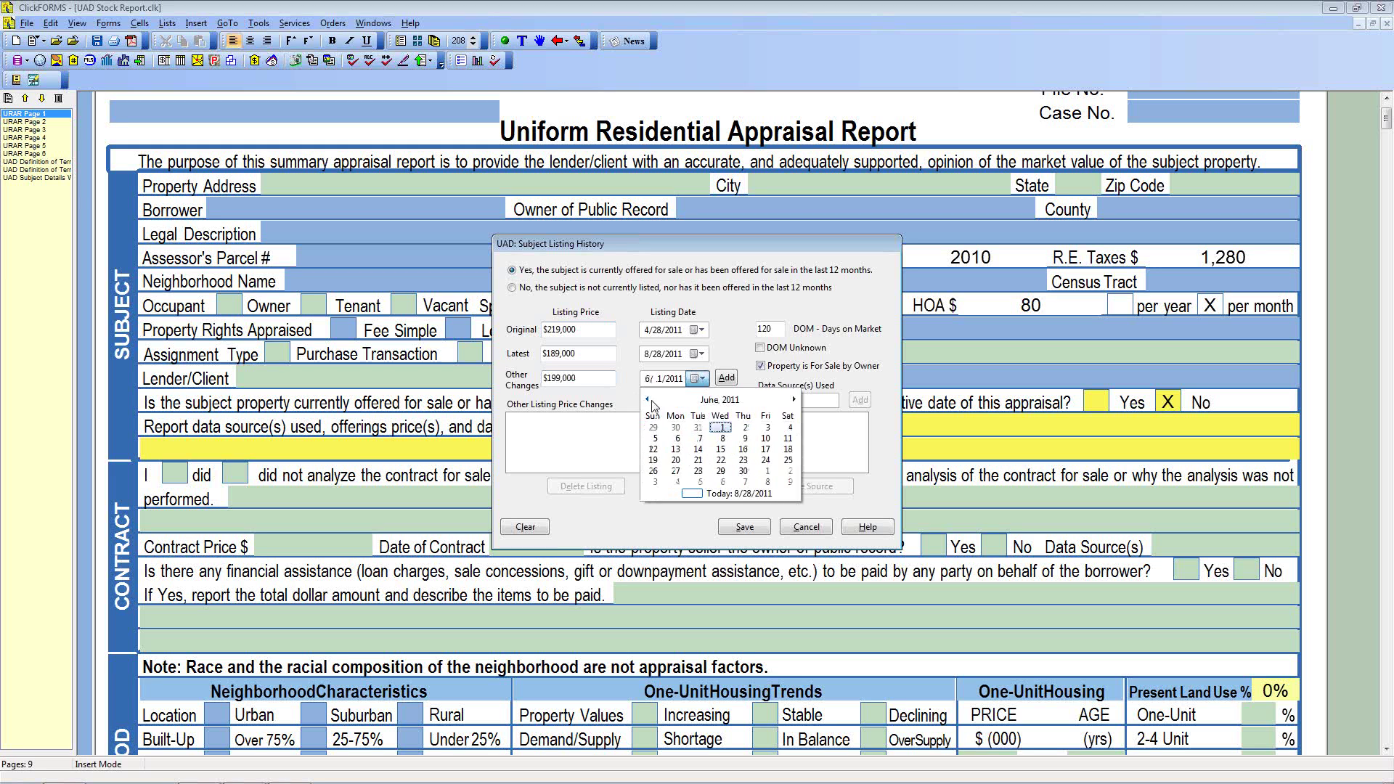
{"action": "left_click", "coordinate": [647, 400]}
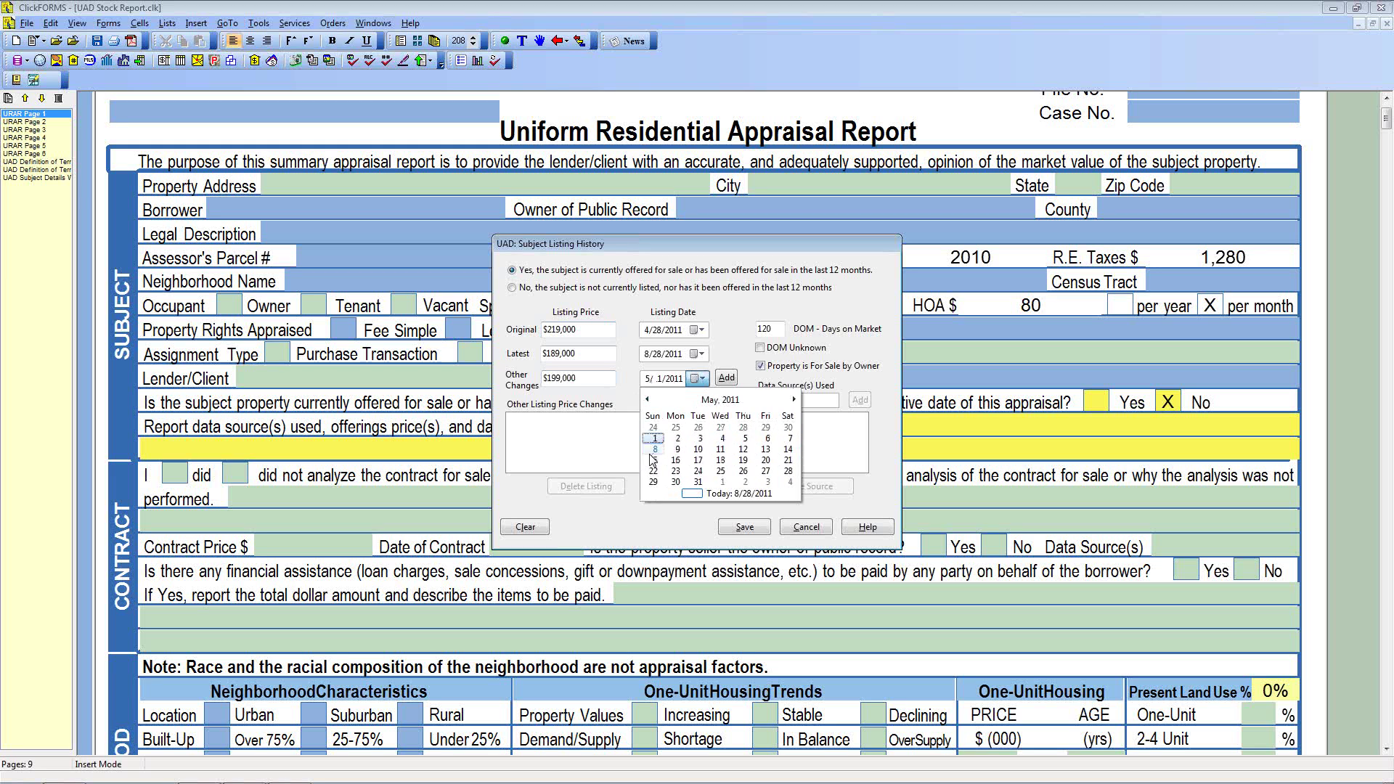
{"action": "left_click", "coordinate": [697, 460]}
{"action": "left_click", "coordinate": [726, 377]}
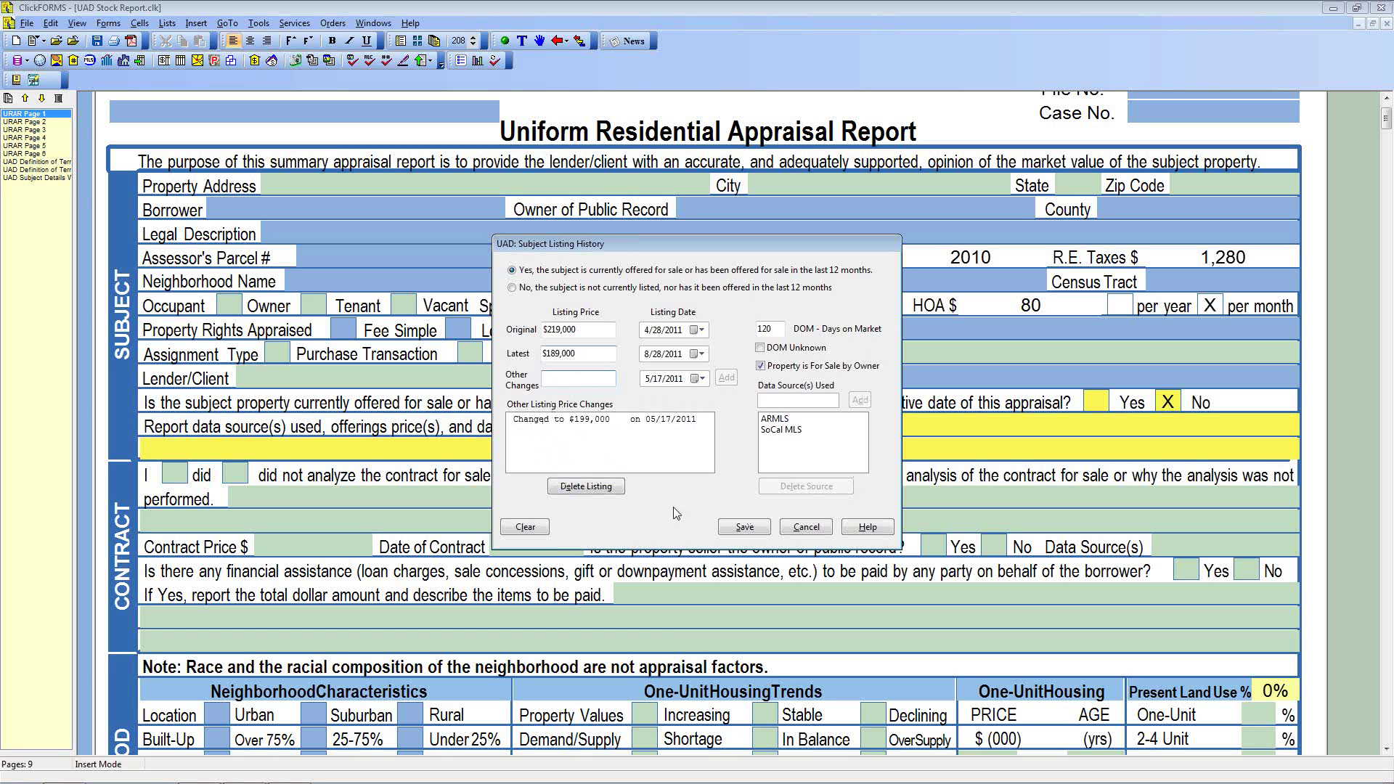
{"action": "left_click", "coordinate": [747, 529]}
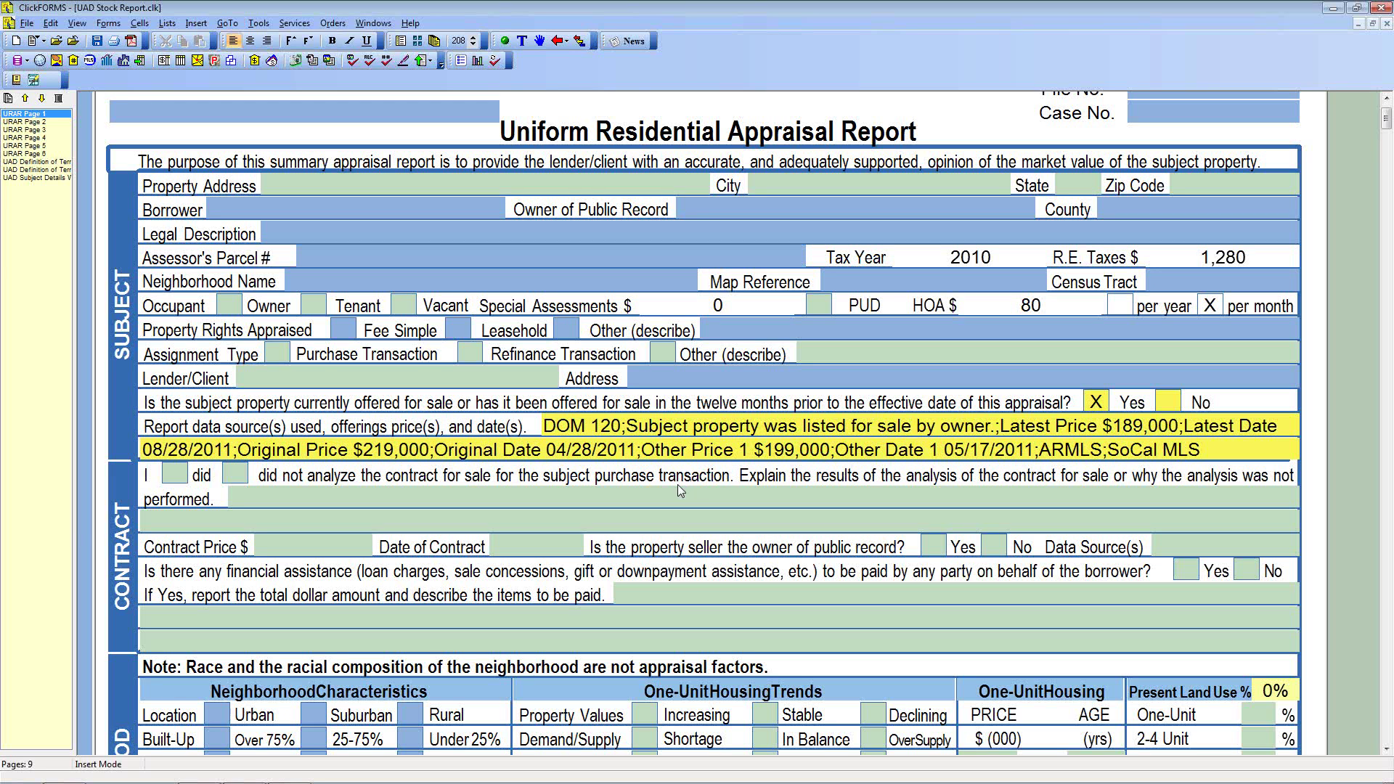
Reopen the saved Subject Listing History to review its prices, dates and sources, and save it again.
{"action": "double_click", "coordinate": [636, 457]}
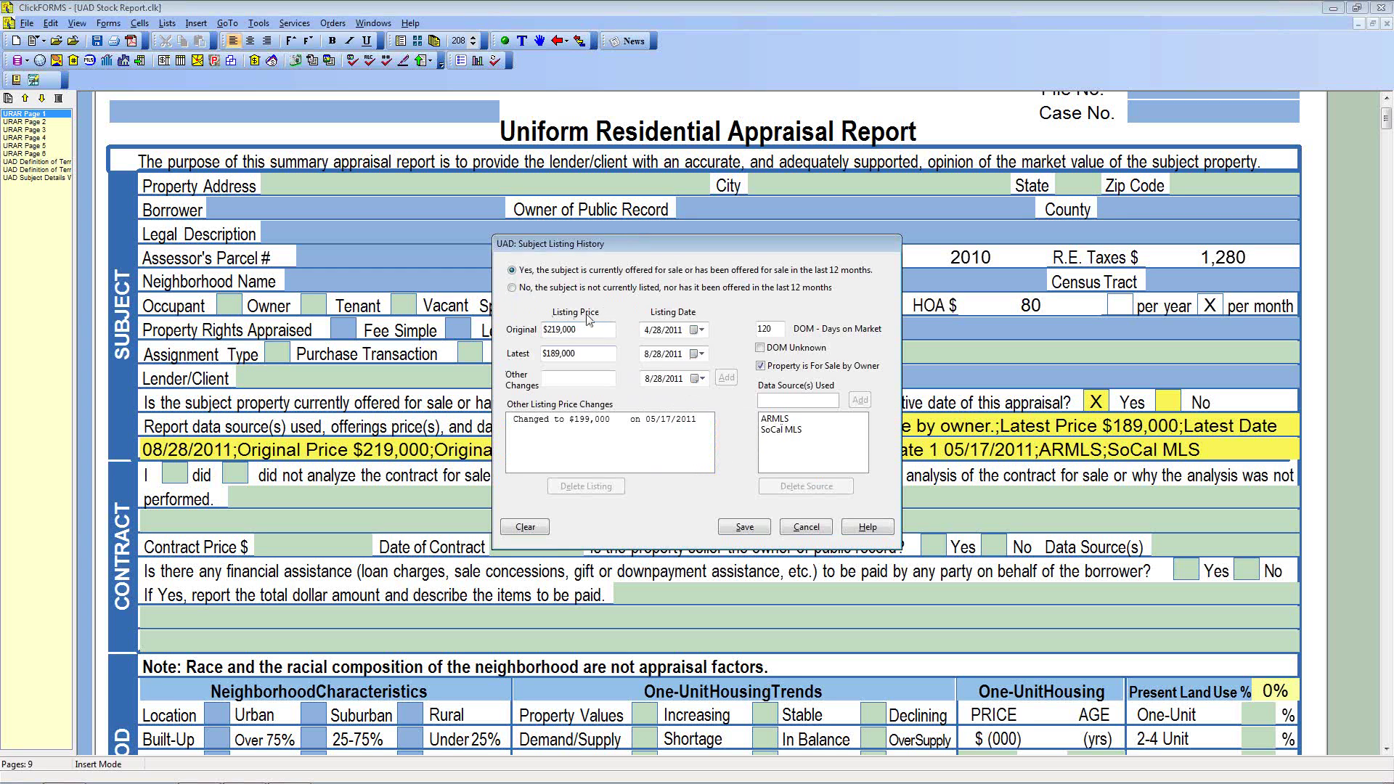
{"action": "left_click", "coordinate": [745, 528]}
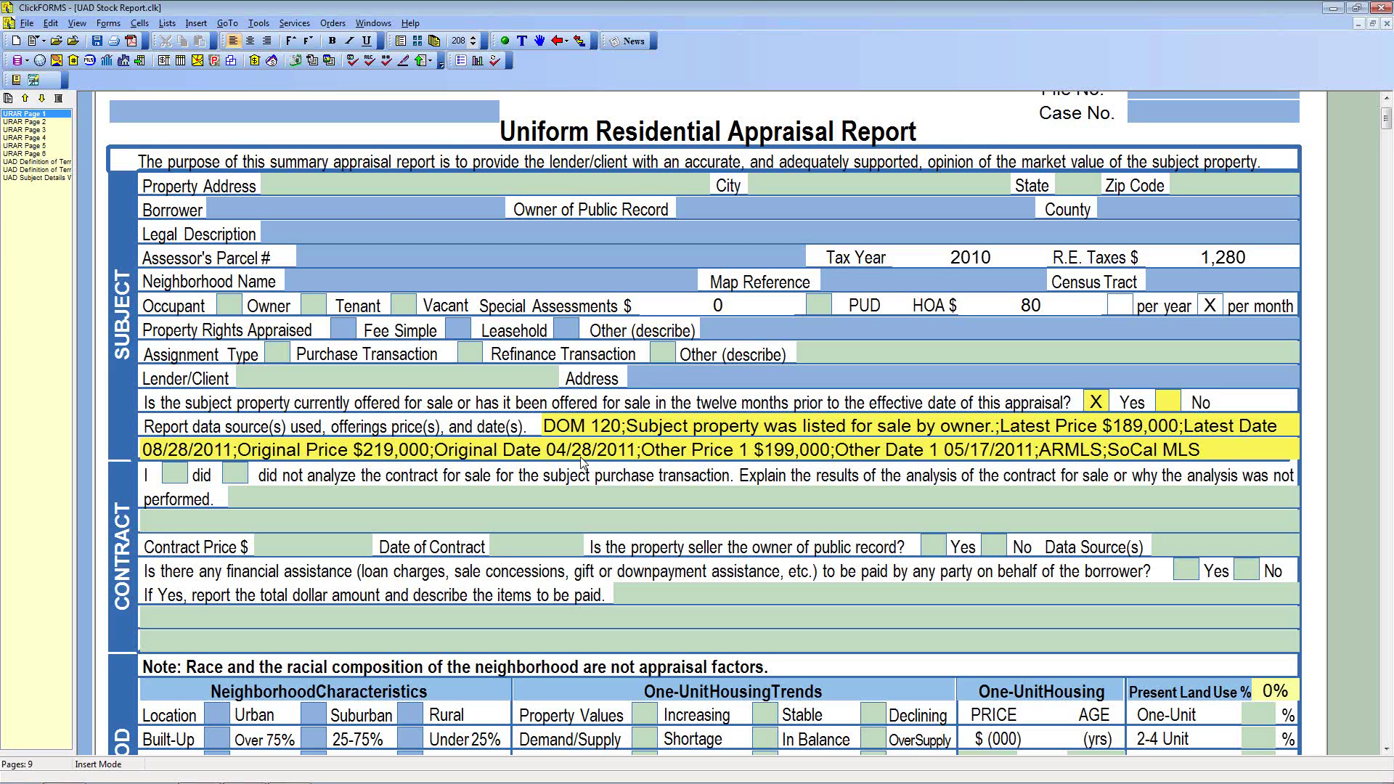
Rate the Site section's view as Beneficial with the factors Golf Course View and Mountain View, and save it.
{"action": "scroll", "coordinate": [580, 462], "scroll_direction": "down", "scroll_amount": 8}
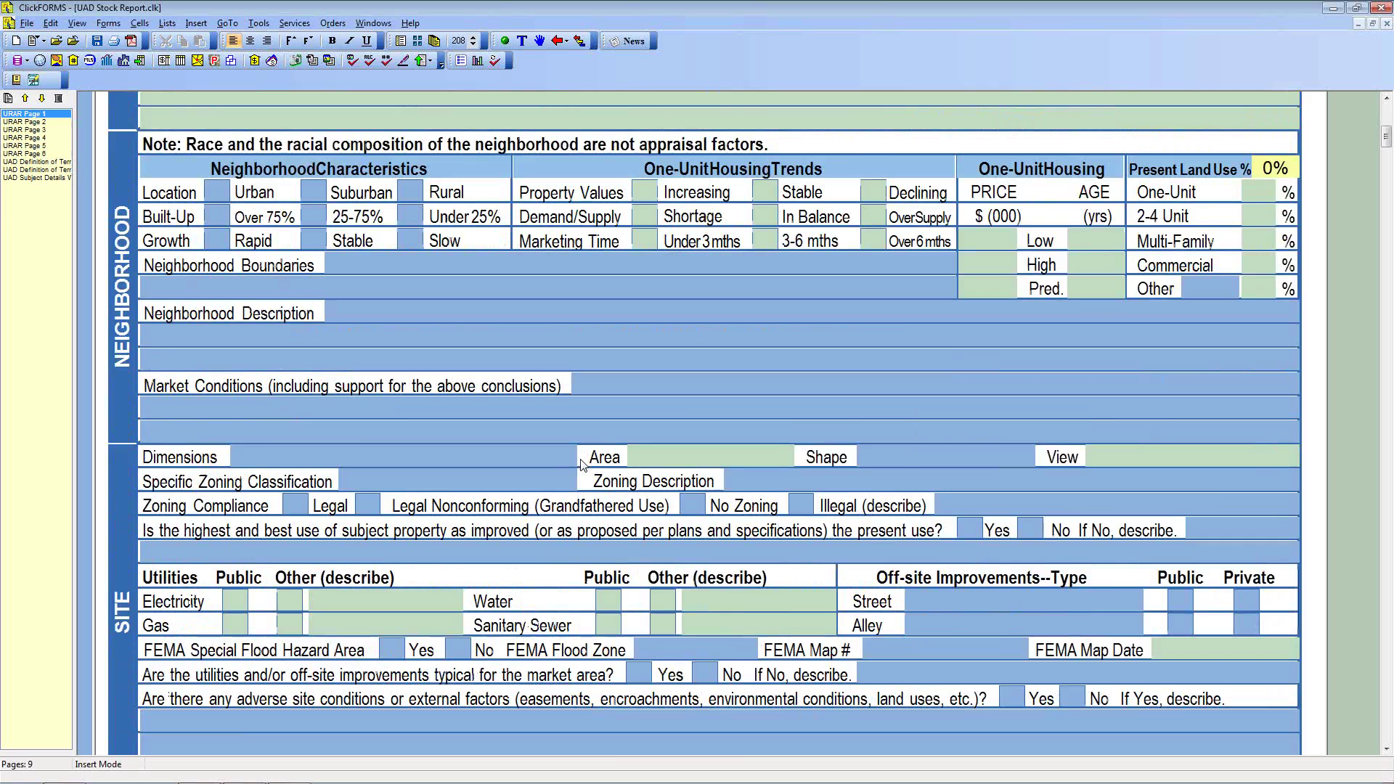
{"action": "scroll", "coordinate": [580, 462], "scroll_direction": "down", "scroll_amount": 5}
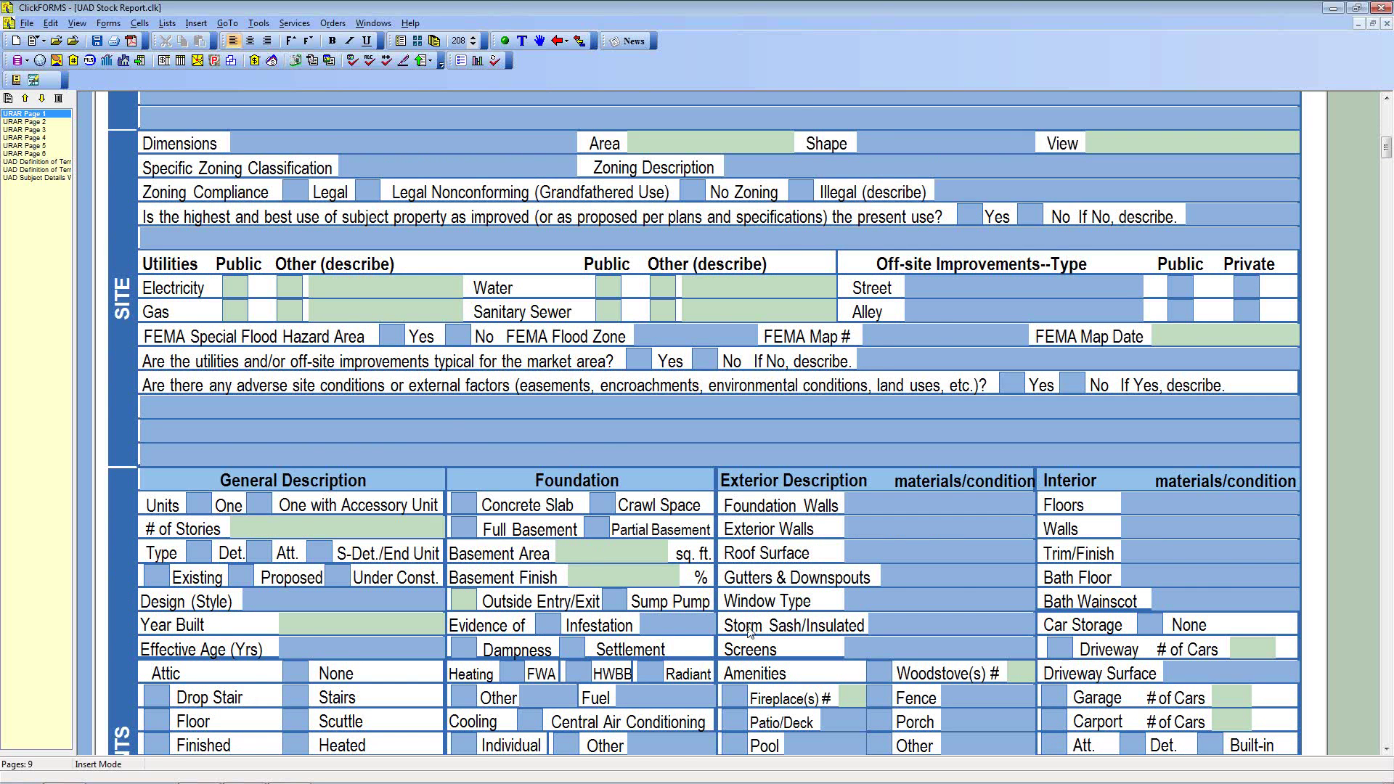
{"action": "scroll", "coordinate": [1194, 401], "scroll_direction": "up", "scroll_amount": 3}
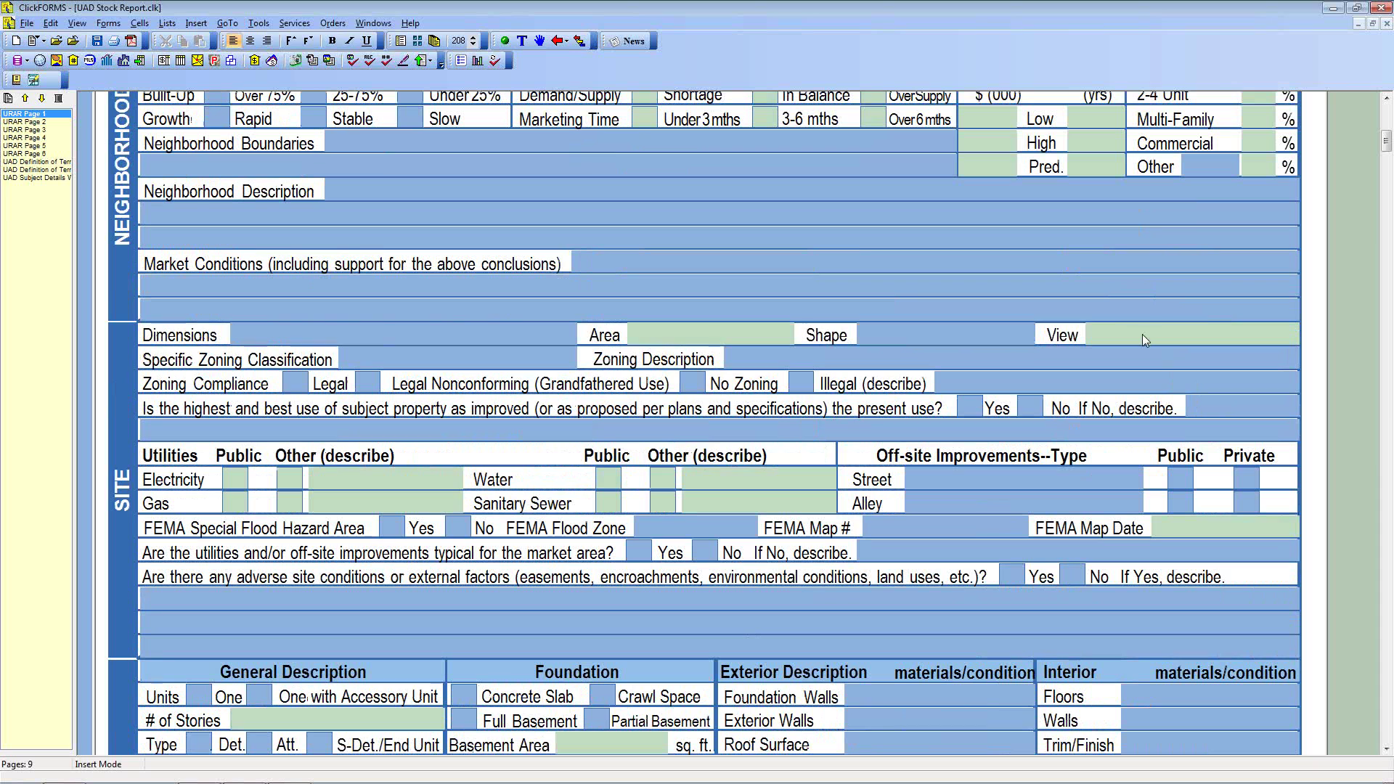
{"action": "left_click", "coordinate": [1142, 334]}
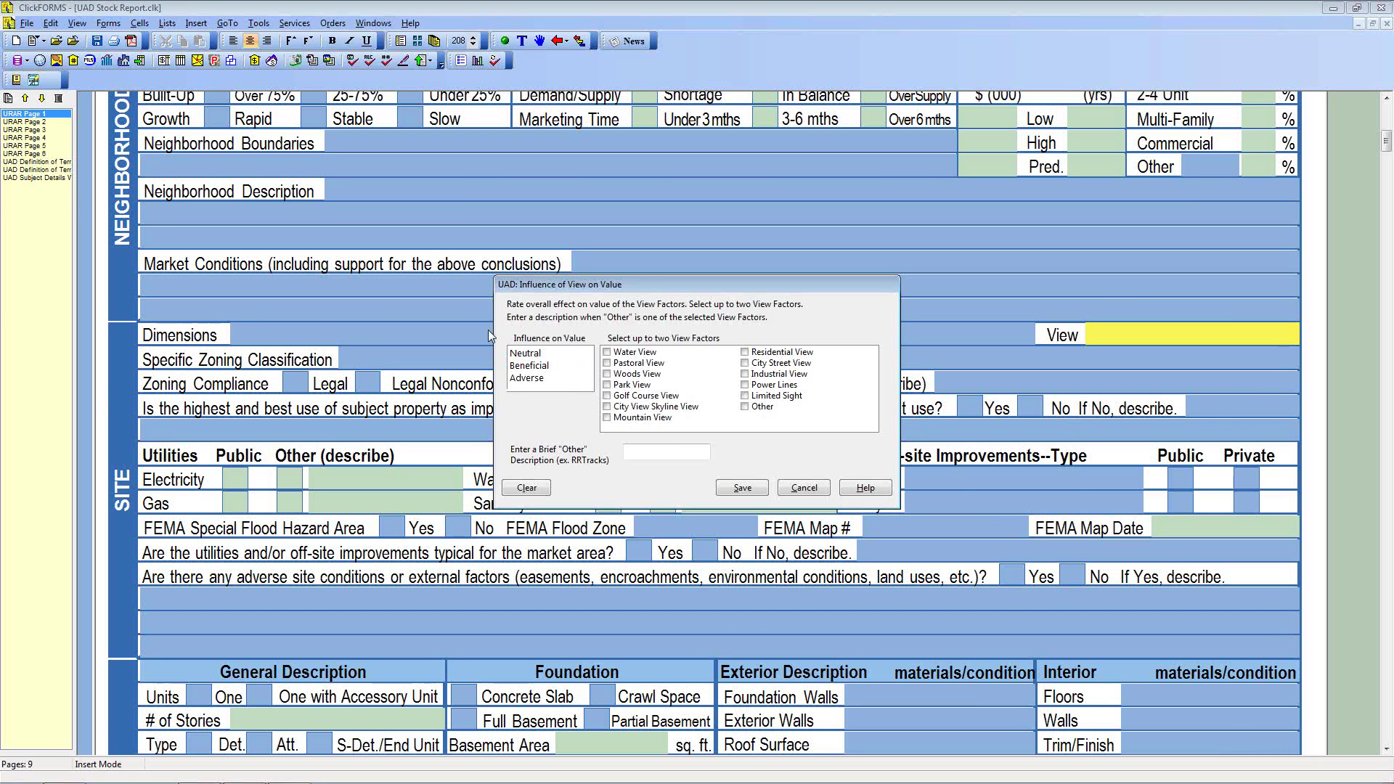
{"action": "left_click", "coordinate": [536, 367]}
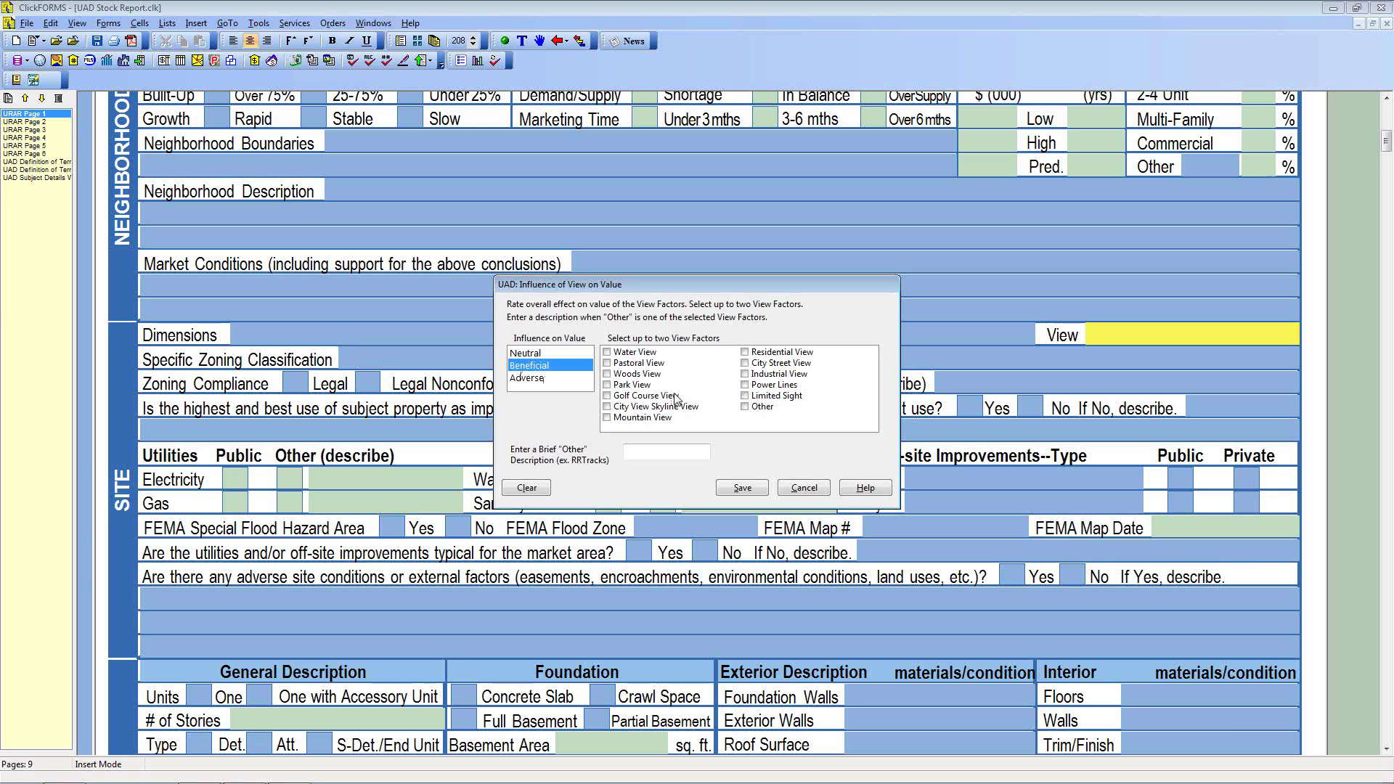
{"action": "left_click", "coordinate": [747, 408]}
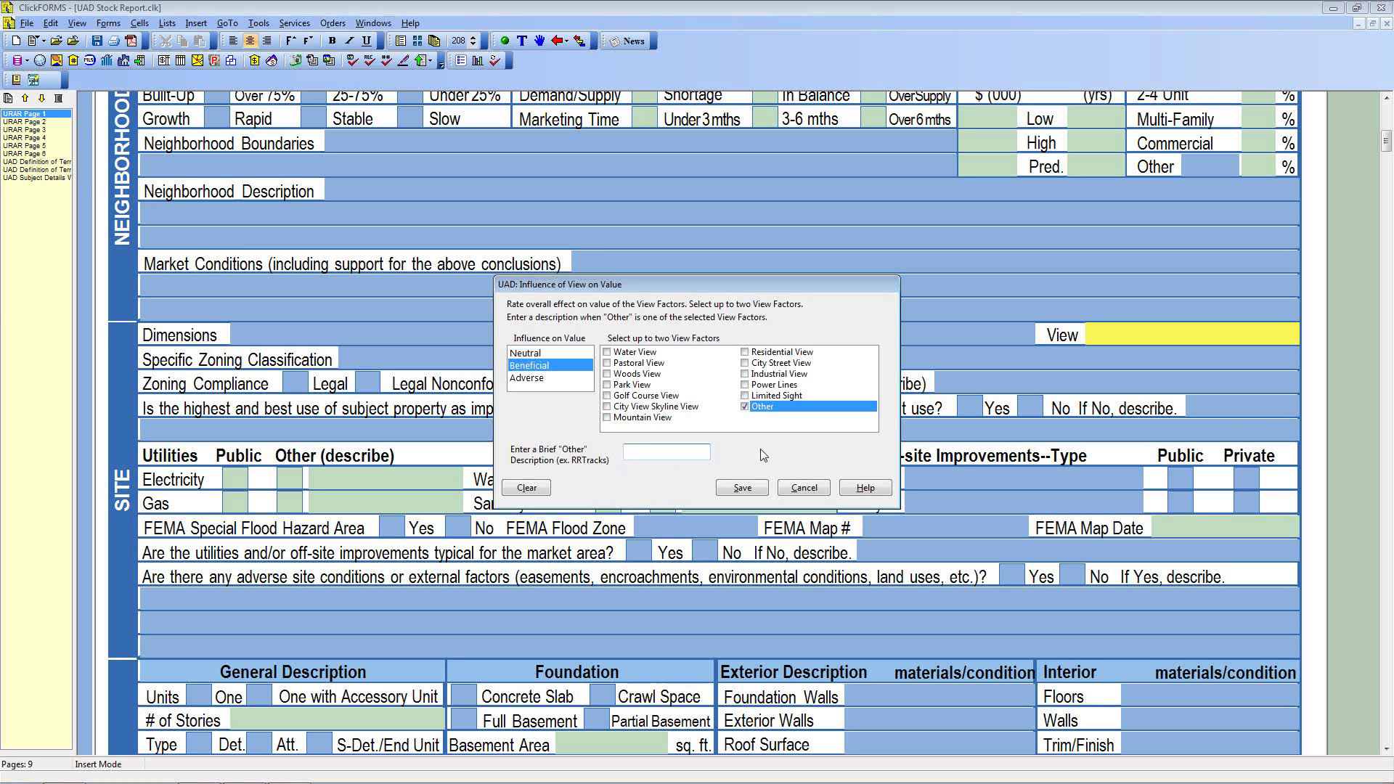
{"action": "left_click", "coordinate": [744, 407]}
{"action": "left_click", "coordinate": [606, 396]}
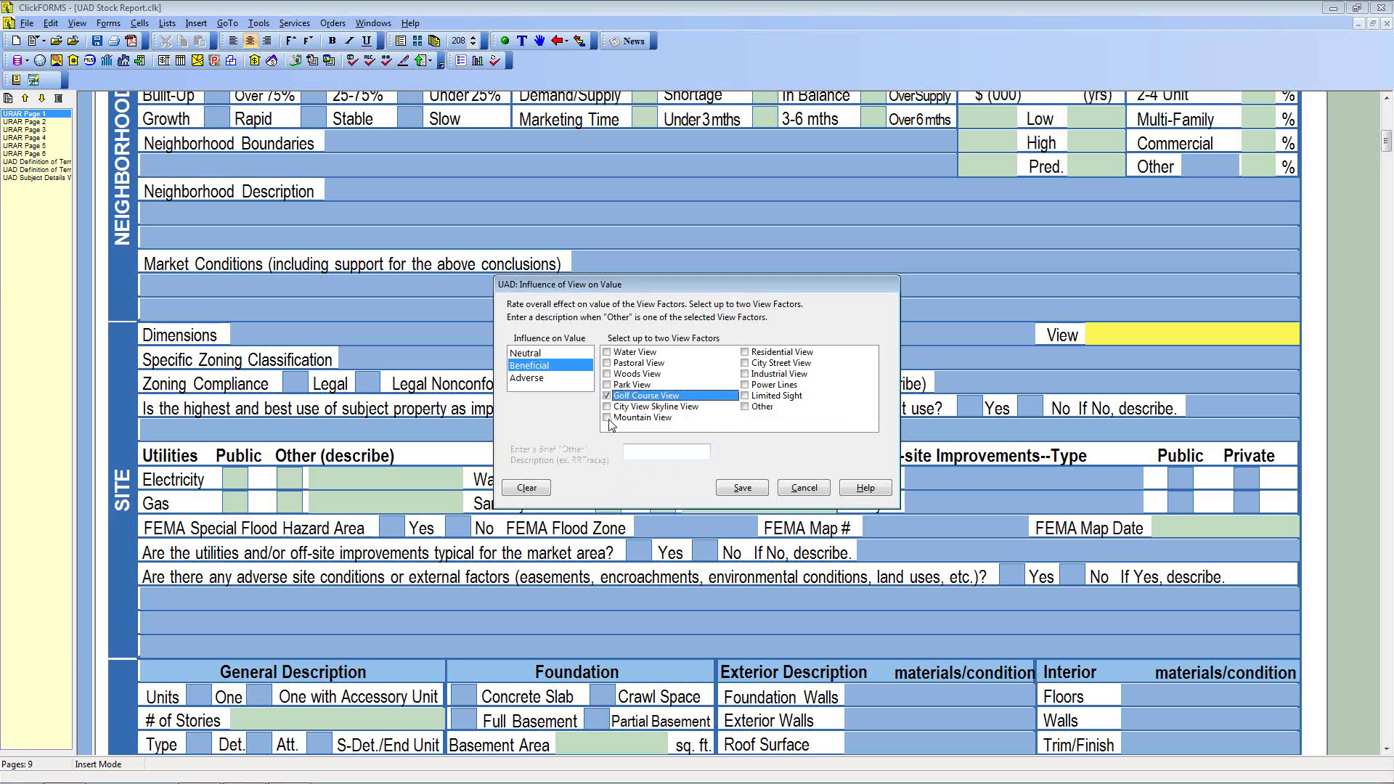
{"action": "left_click", "coordinate": [607, 419]}
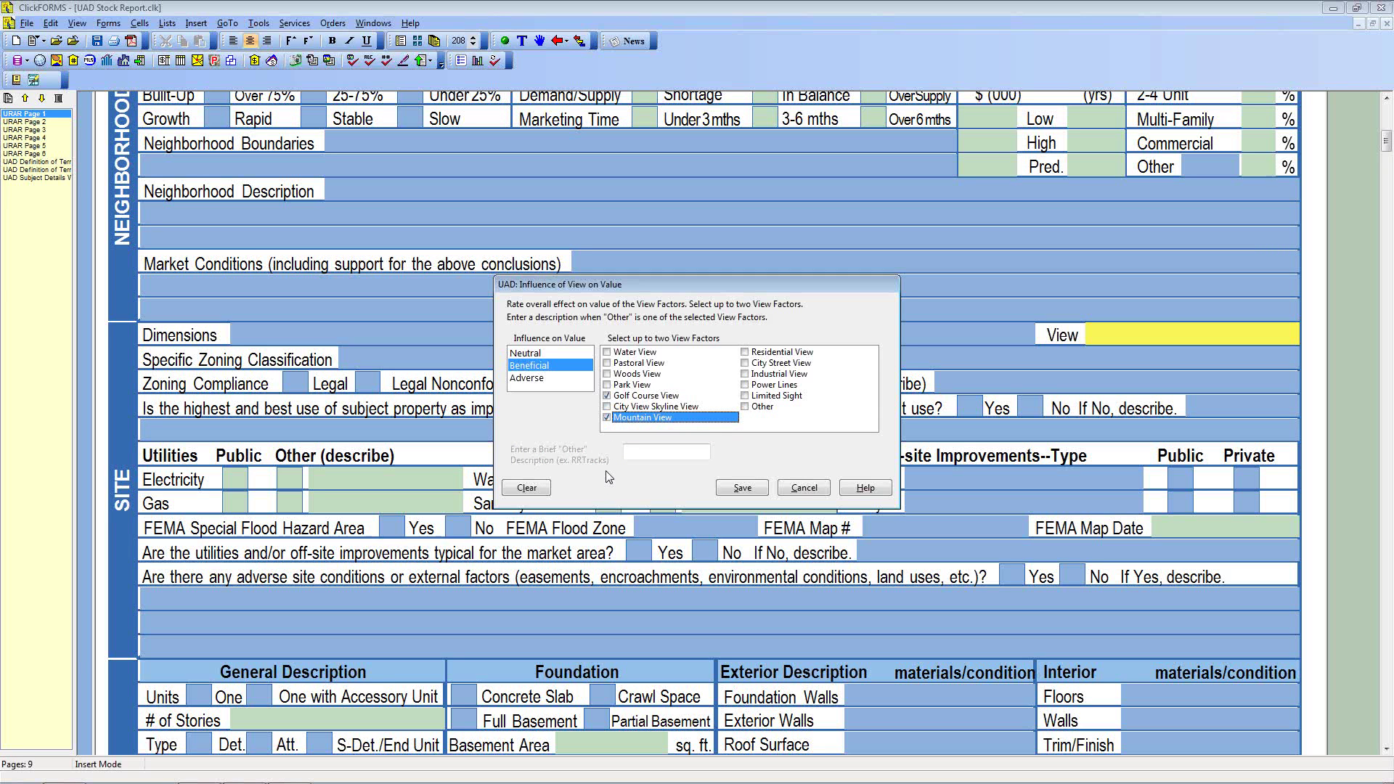
{"action": "left_click", "coordinate": [741, 488]}
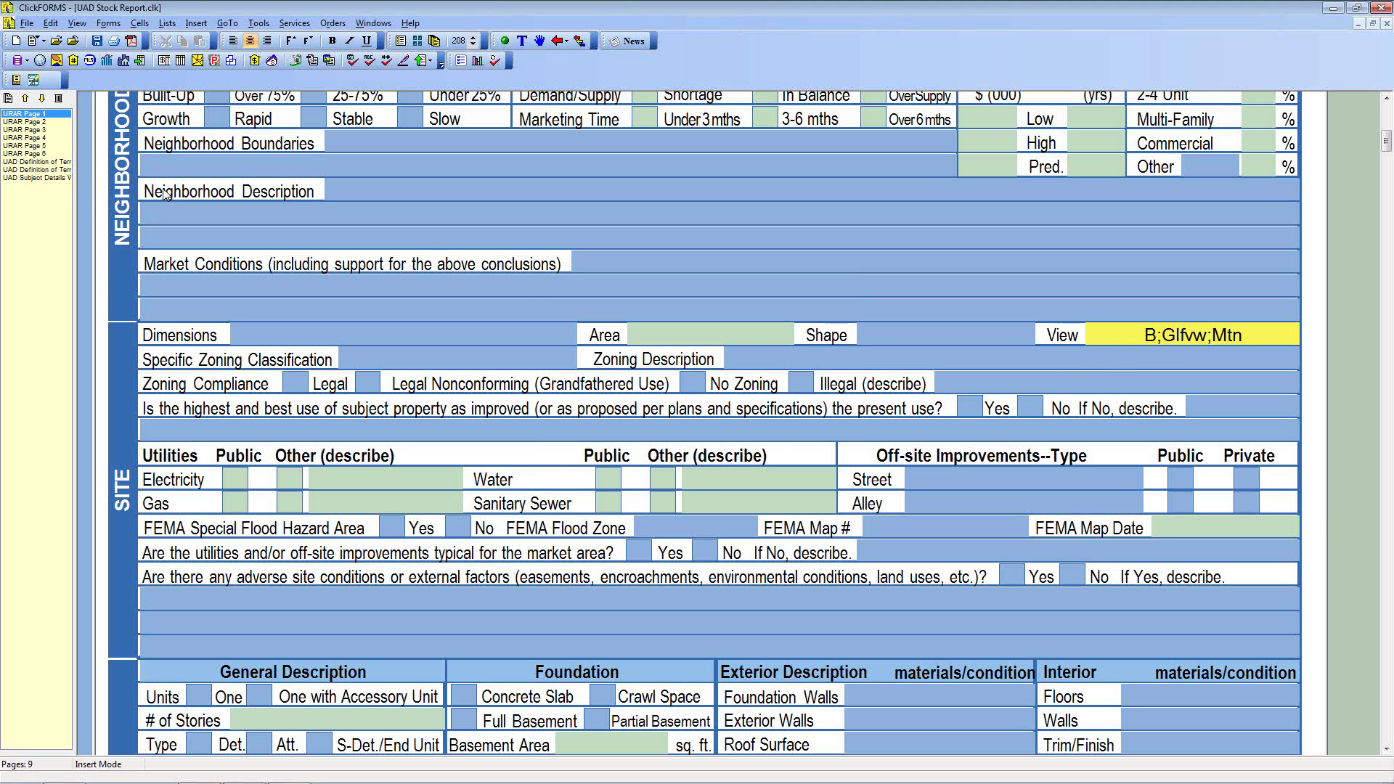
Look up the view abbreviations on the UAD Definition of Terms p2 page, and return to URAR Page 1.
{"action": "left_click", "coordinate": [49, 170]}
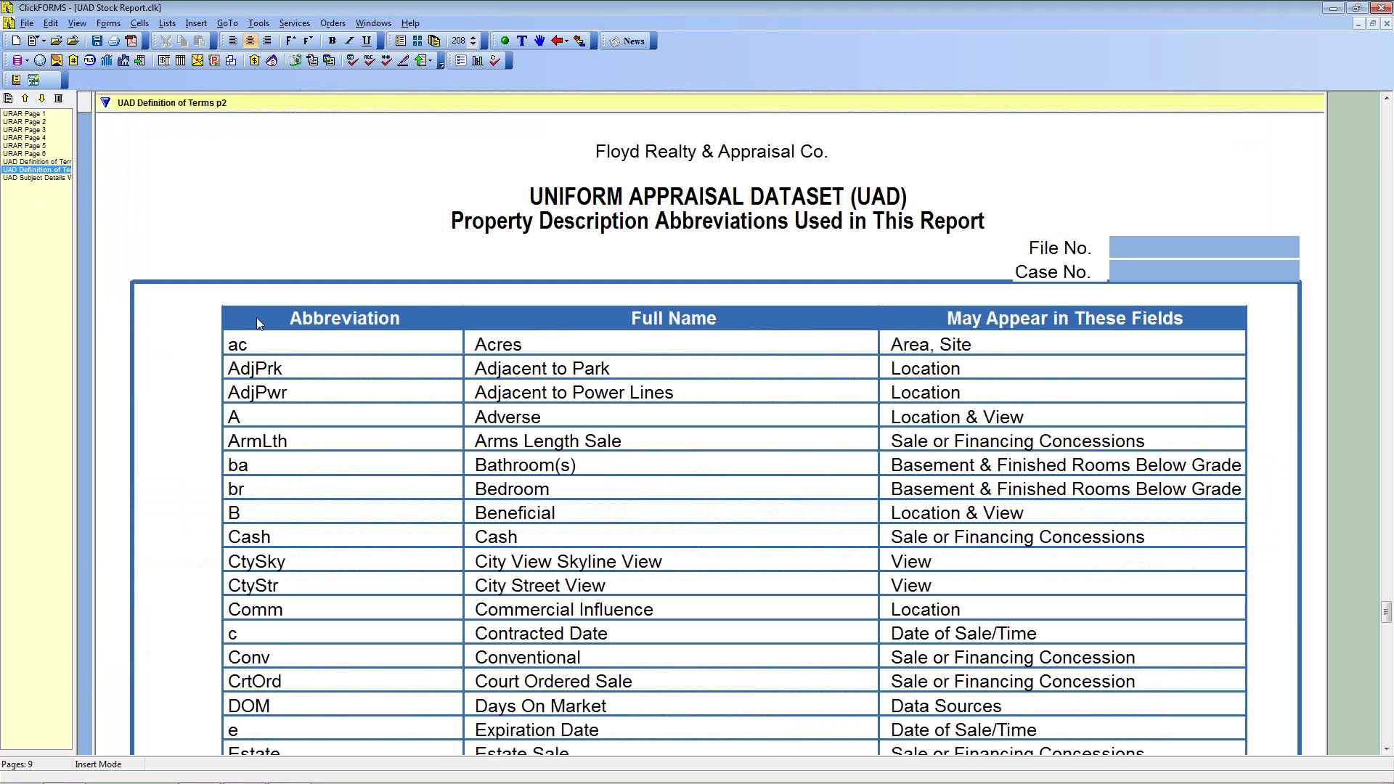
{"action": "scroll", "coordinate": [268, 332], "scroll_direction": "down", "scroll_amount": 5}
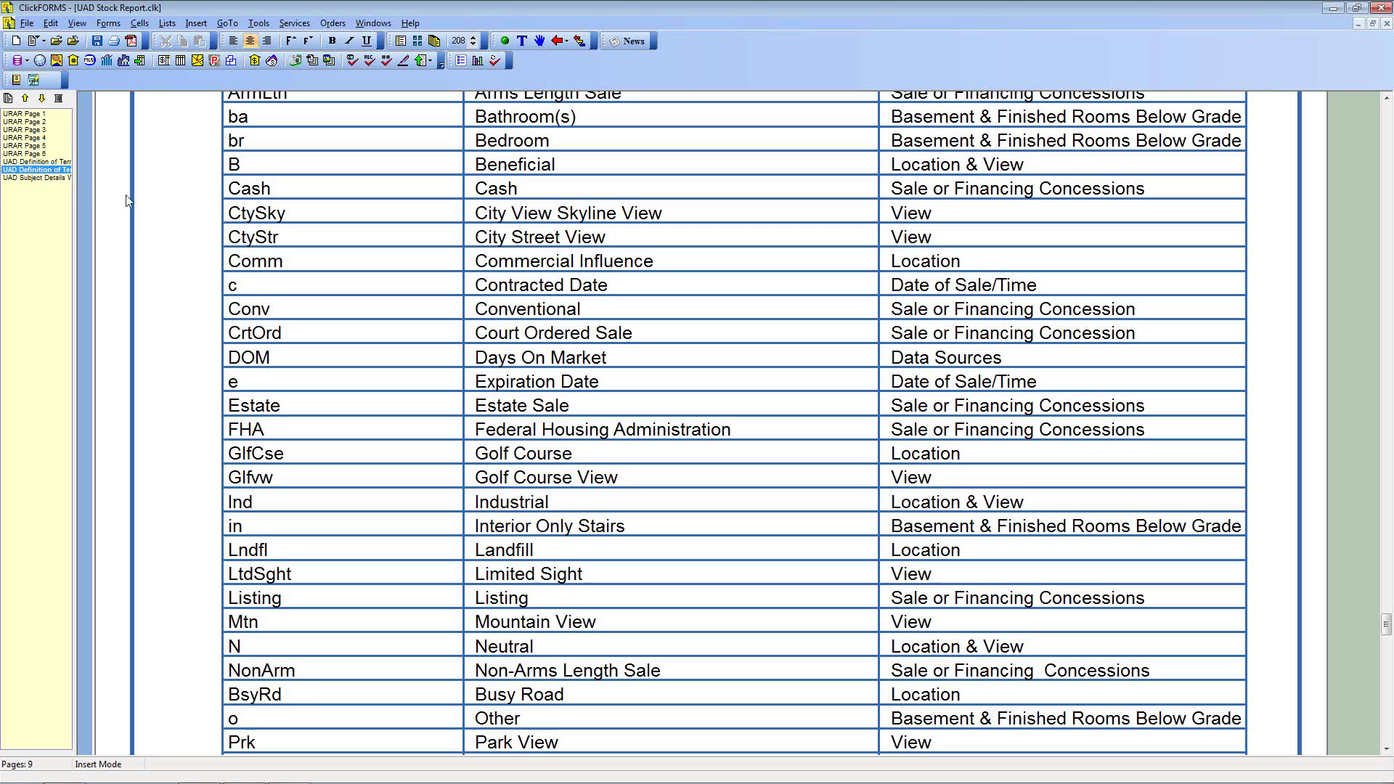
{"action": "left_click", "coordinate": [31, 114]}
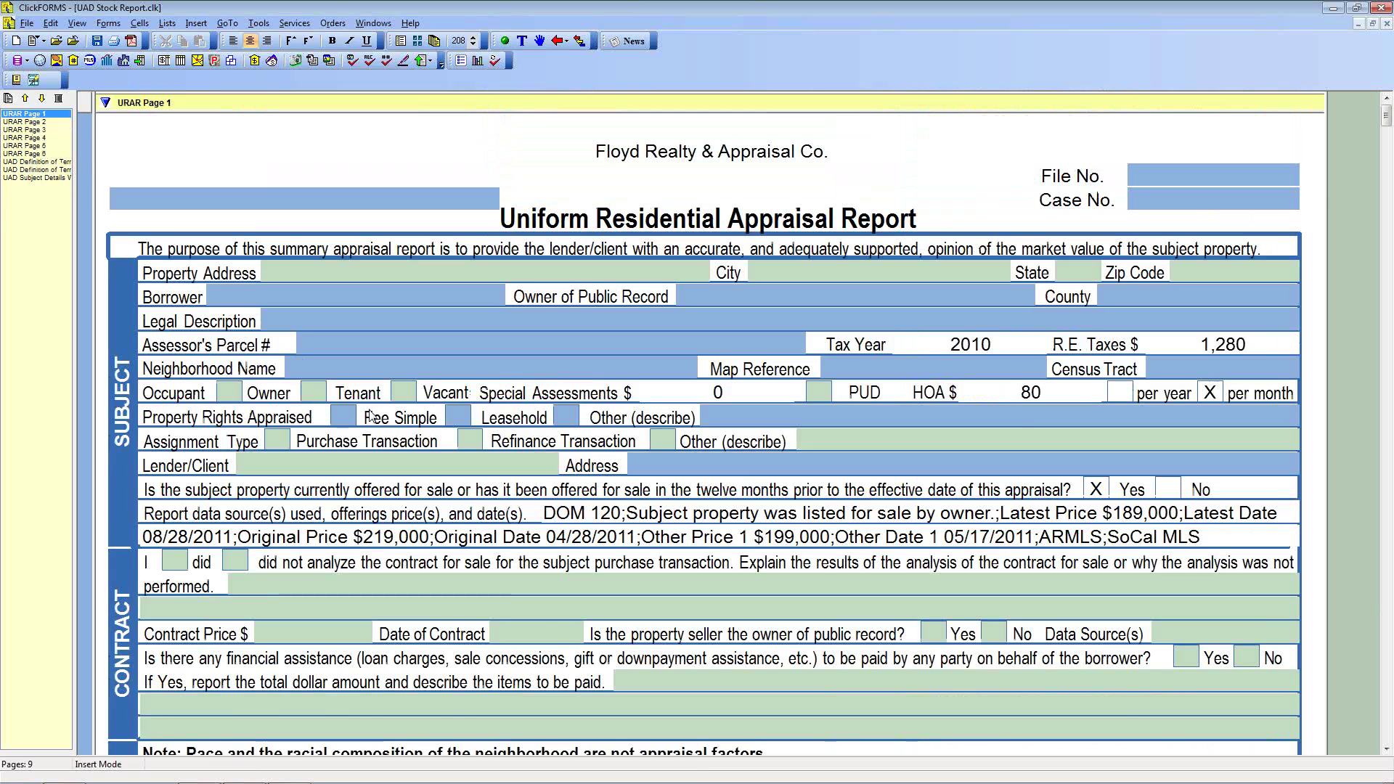
Mark the subject as having no basement in the Foundation section's basement finish information, and save it.
{"action": "scroll", "coordinate": [369, 412], "scroll_direction": "down", "scroll_amount": 3}
{"action": "scroll", "coordinate": [370, 413], "scroll_direction": "down", "scroll_amount": 5}
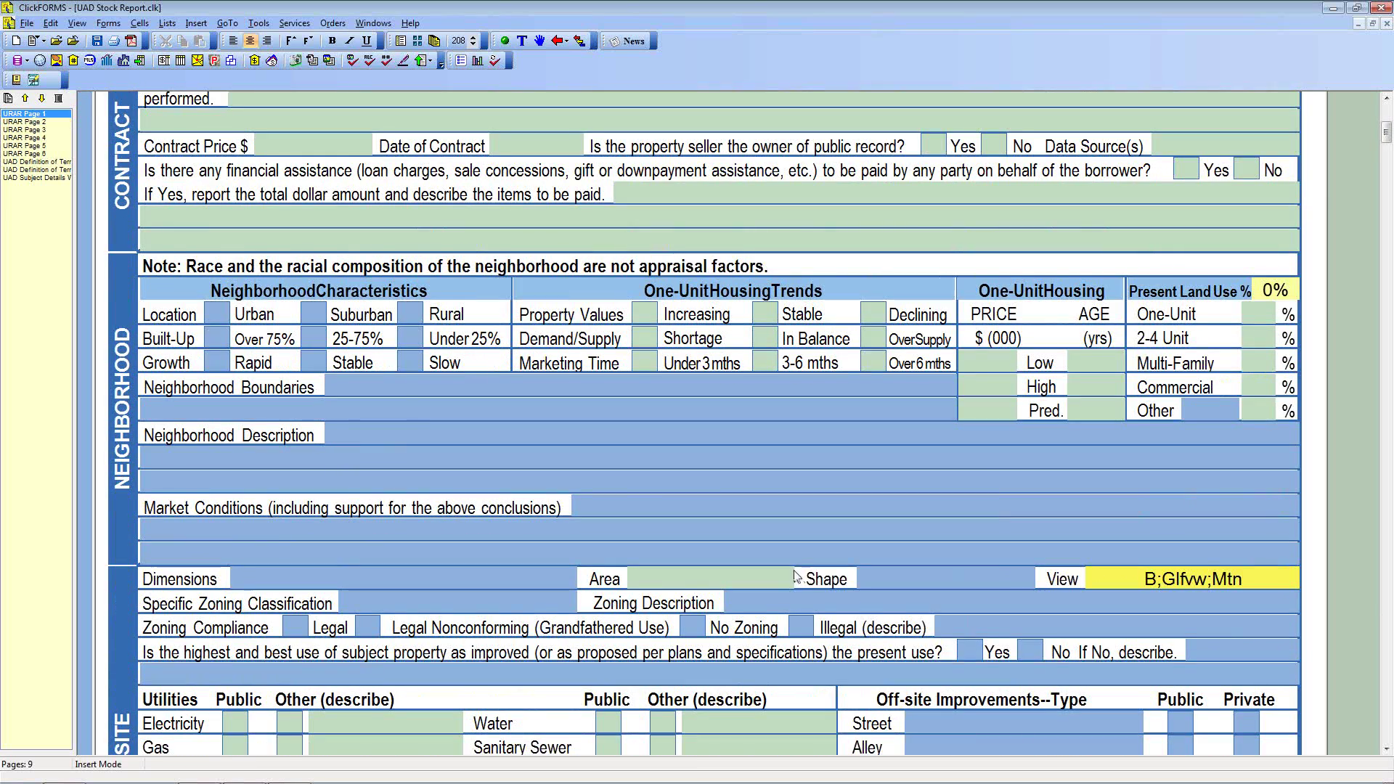
{"action": "scroll", "coordinate": [794, 569], "scroll_direction": "down", "scroll_amount": 3}
{"action": "scroll", "coordinate": [796, 575], "scroll_direction": "down", "scroll_amount": 5}
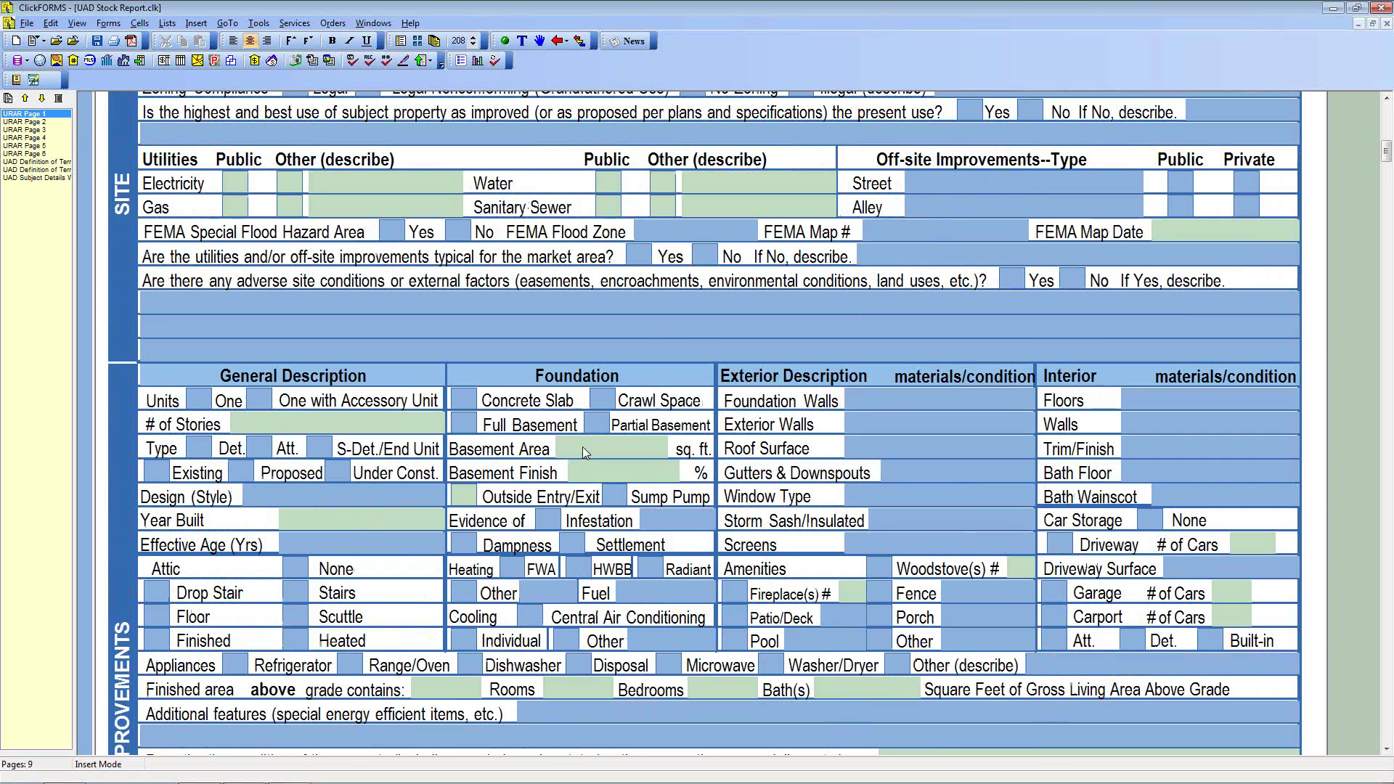
{"action": "left_click", "coordinate": [582, 446]}
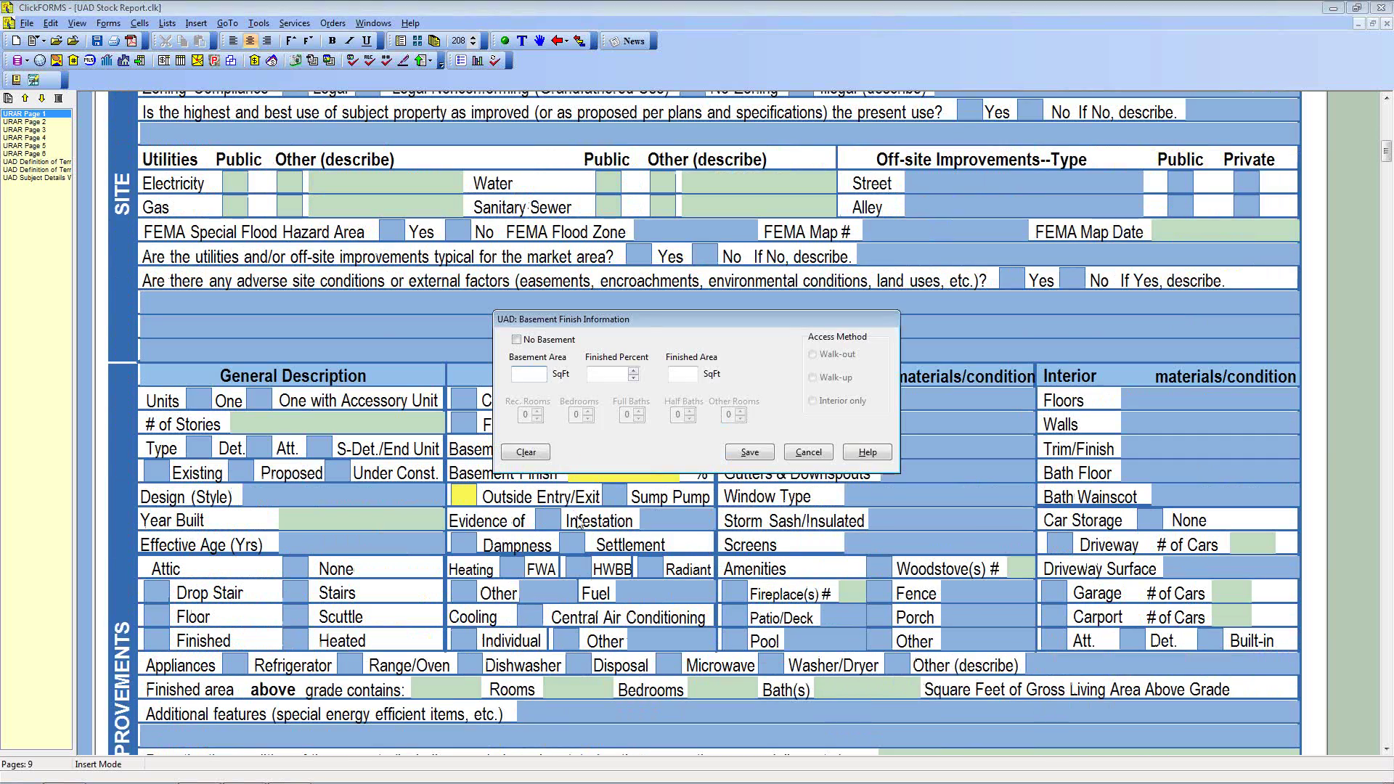
{"action": "left_click", "coordinate": [516, 339]}
{"action": "left_click", "coordinate": [749, 452]}
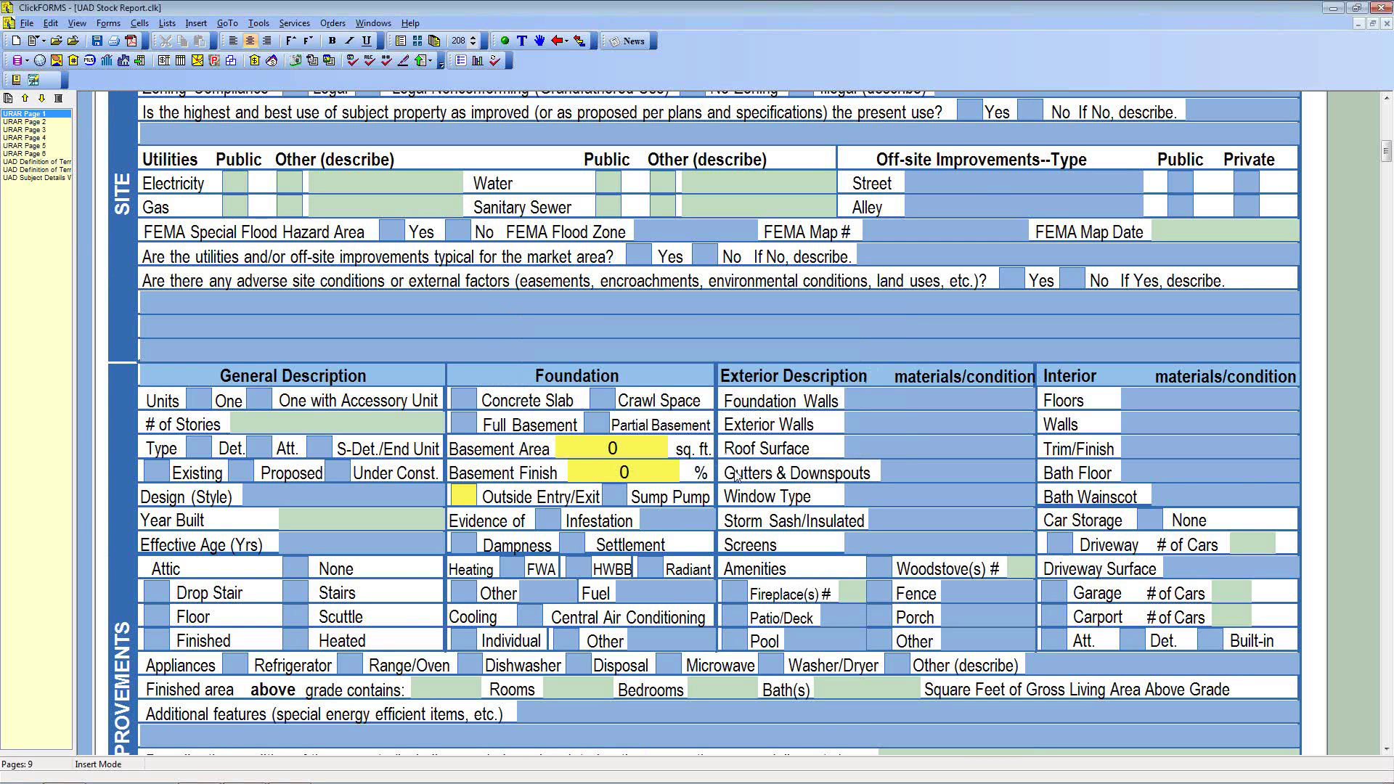
Enter a 650 sq ft basement, 50 percent finished, with one rec room and one bedroom, and save it.
{"action": "left_click", "coordinate": [573, 466]}
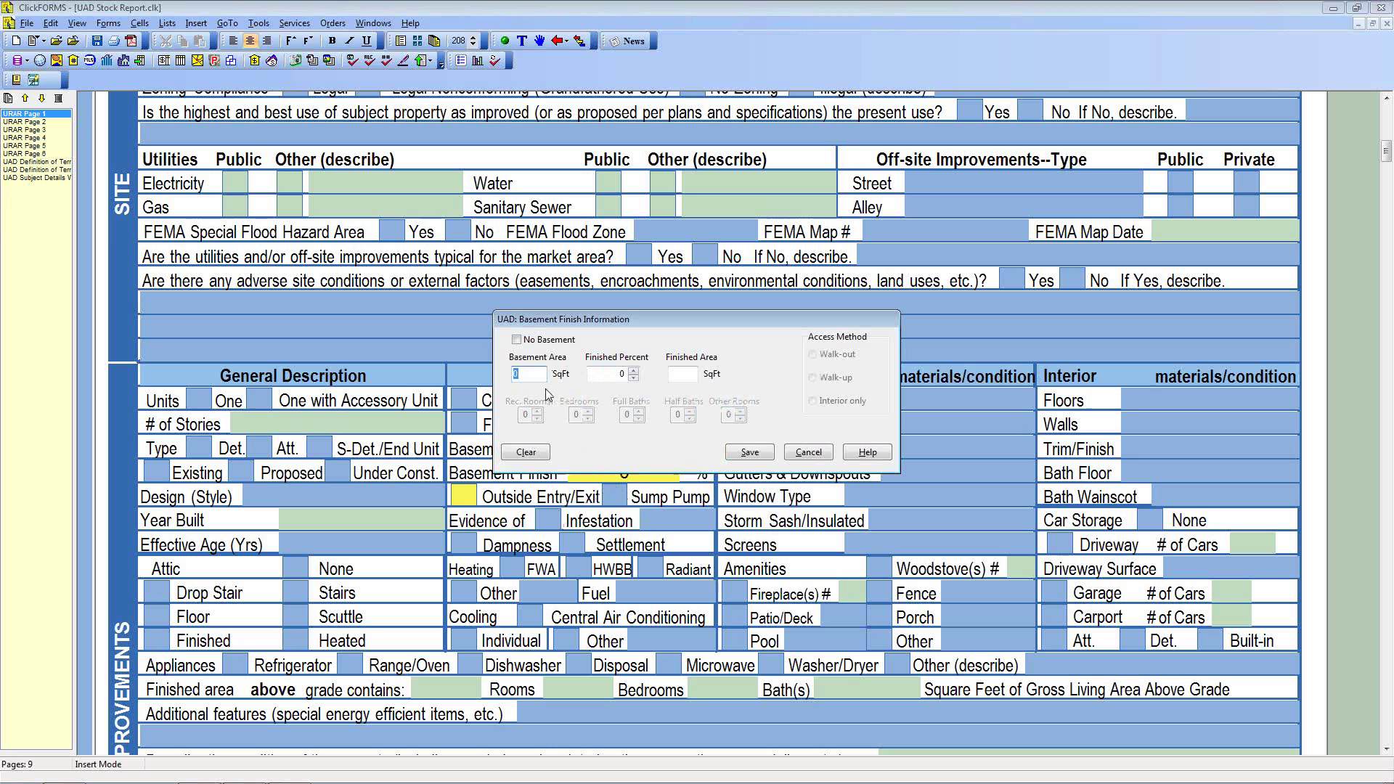
{"action": "type", "text": "650"}
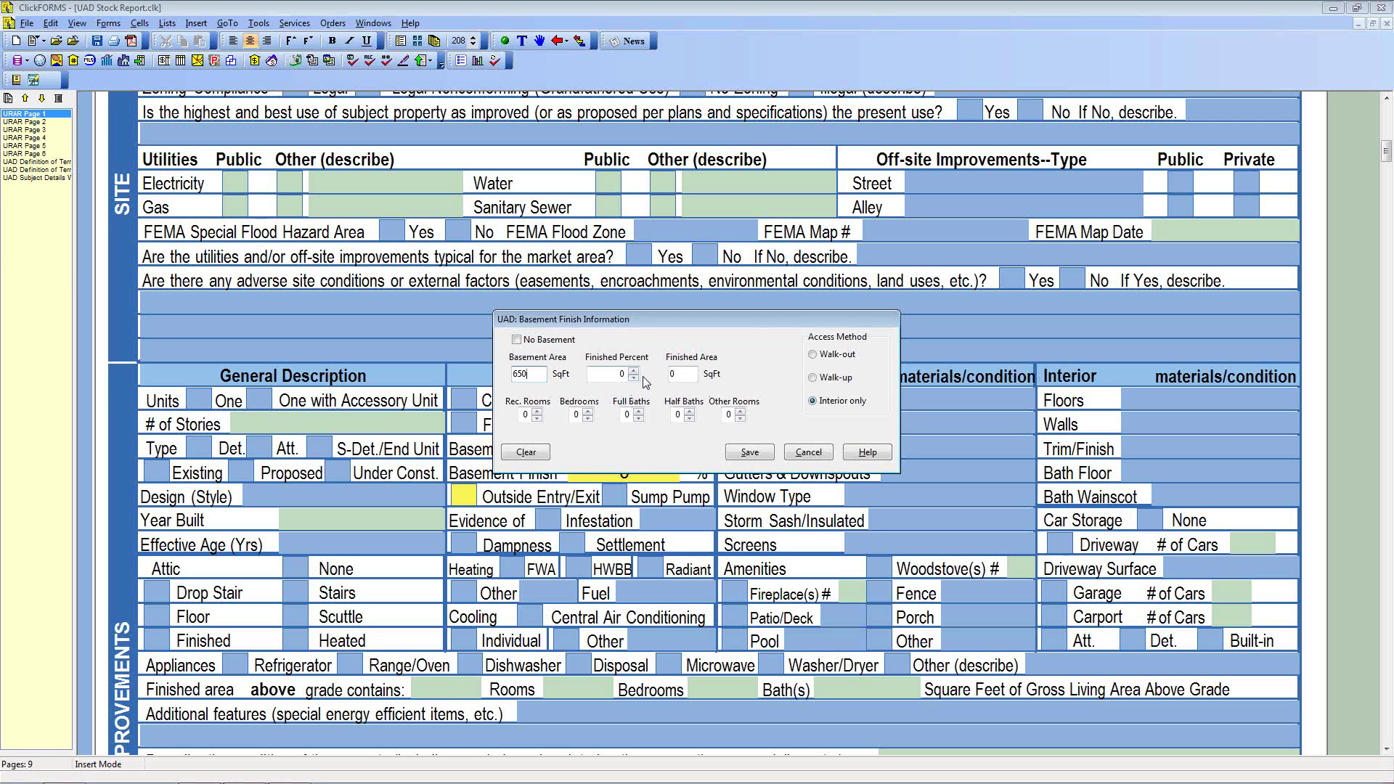
{"action": "left_click", "coordinate": [694, 372]}
{"action": "left_click", "coordinate": [599, 372]}
{"action": "left_click_drag", "start_coordinate": [605, 374], "coordinate": [639, 380]}
{"action": "type", "text": "75"}
{"action": "left_click", "coordinate": [634, 378]}
{"action": "left_click", "coordinate": [688, 374]}
{"action": "left_click", "coordinate": [537, 411]}
{"action": "left_click", "coordinate": [587, 411]}
{"action": "left_click", "coordinate": [750, 453]}
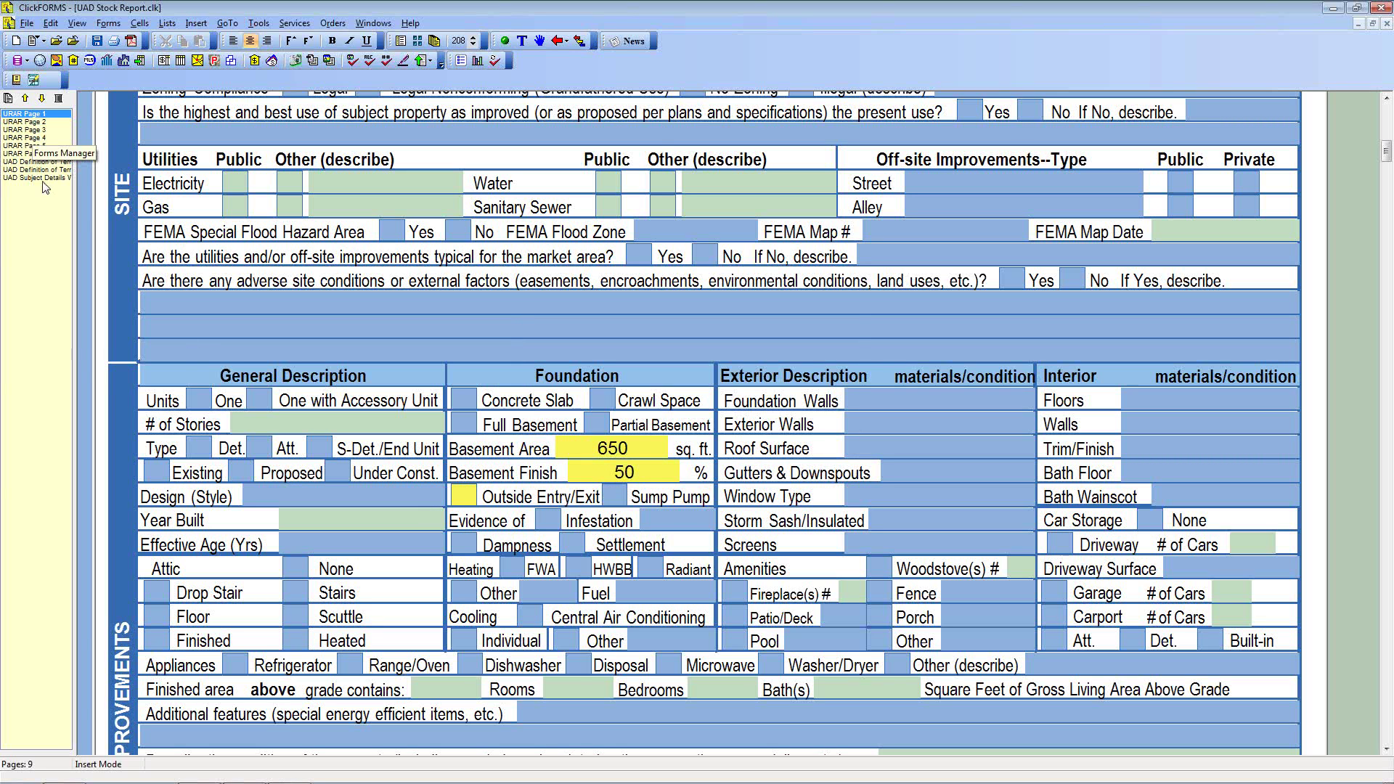
Review the subject's Basement & Finished Rooms Below Grade entry and the blank lines under Porch/Patio/Deck in URAR Page 2's sales comparison grid.
{"action": "left_click", "coordinate": [27, 121]}
{"action": "scroll", "coordinate": [428, 454], "scroll_direction": "down", "scroll_amount": 8}
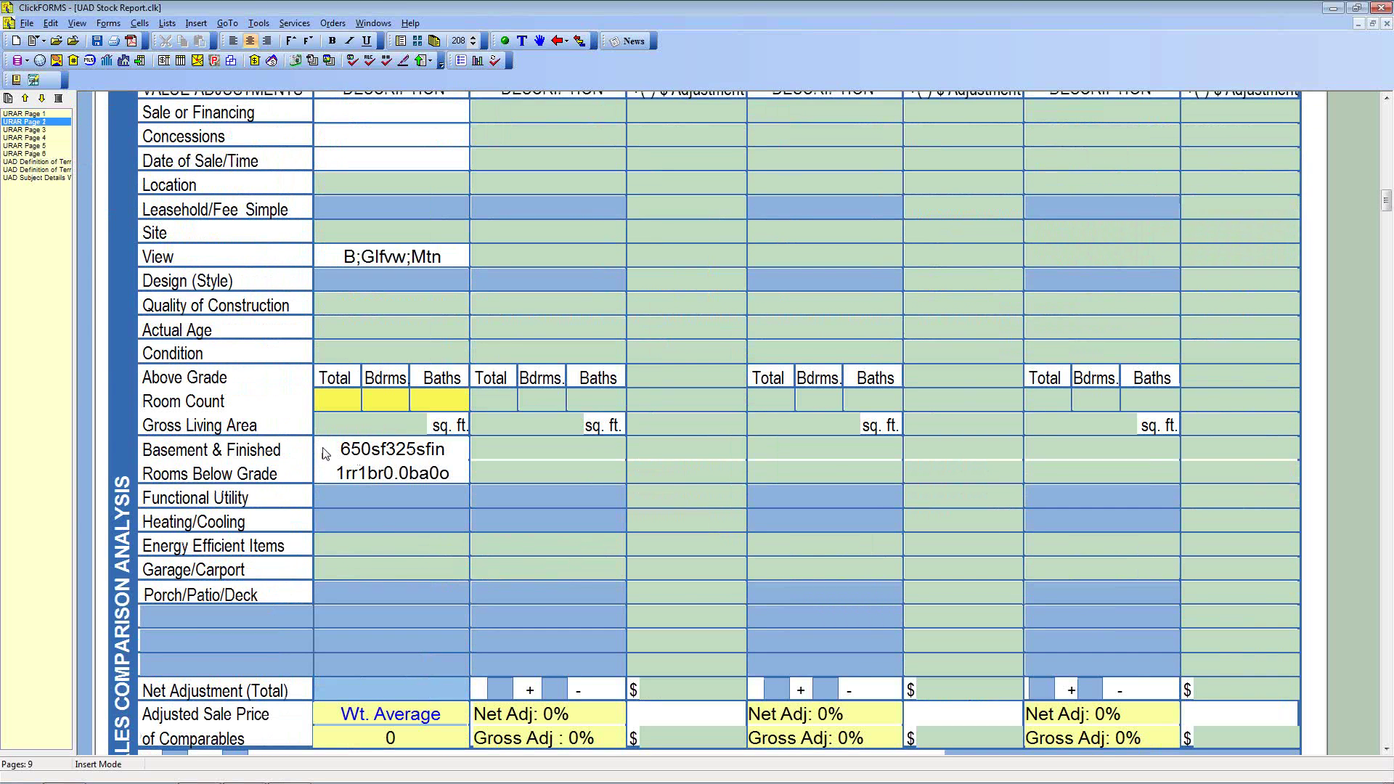
{"action": "left_click", "coordinate": [324, 450]}
{"action": "left_click", "coordinate": [460, 476]}
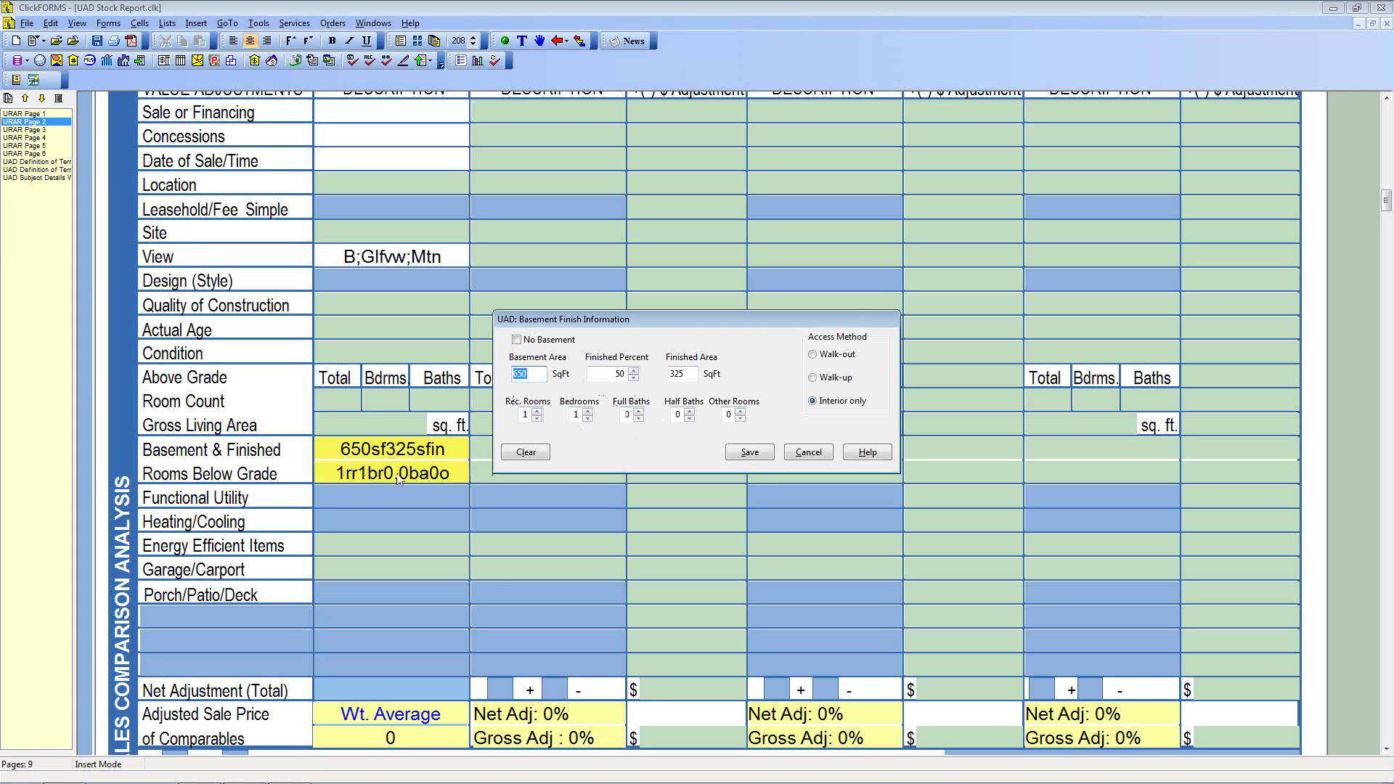
{"action": "left_click", "coordinate": [793, 456]}
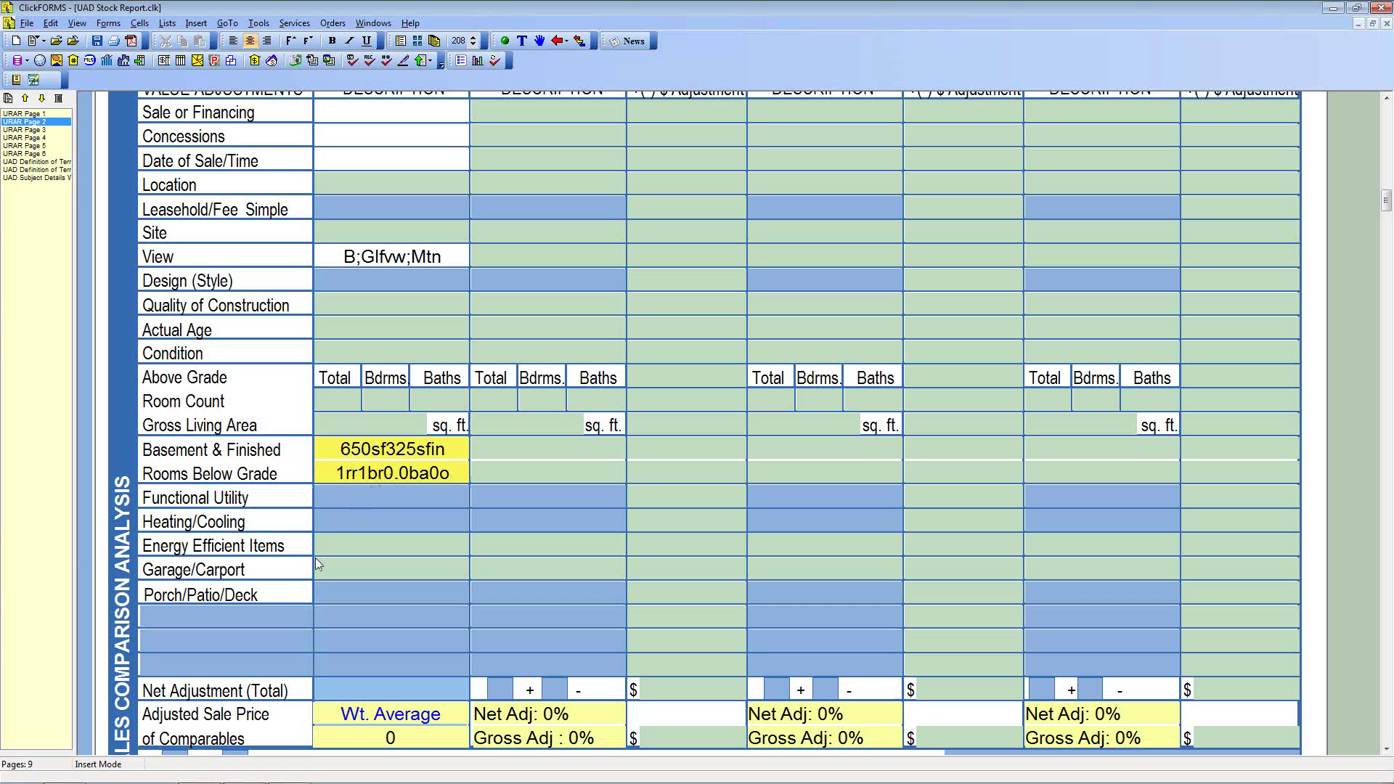
{"action": "left_click", "coordinate": [244, 617]}
{"action": "left_click", "coordinate": [204, 641]}
{"action": "left_click", "coordinate": [194, 657]}
{"action": "left_click", "coordinate": [267, 620]}
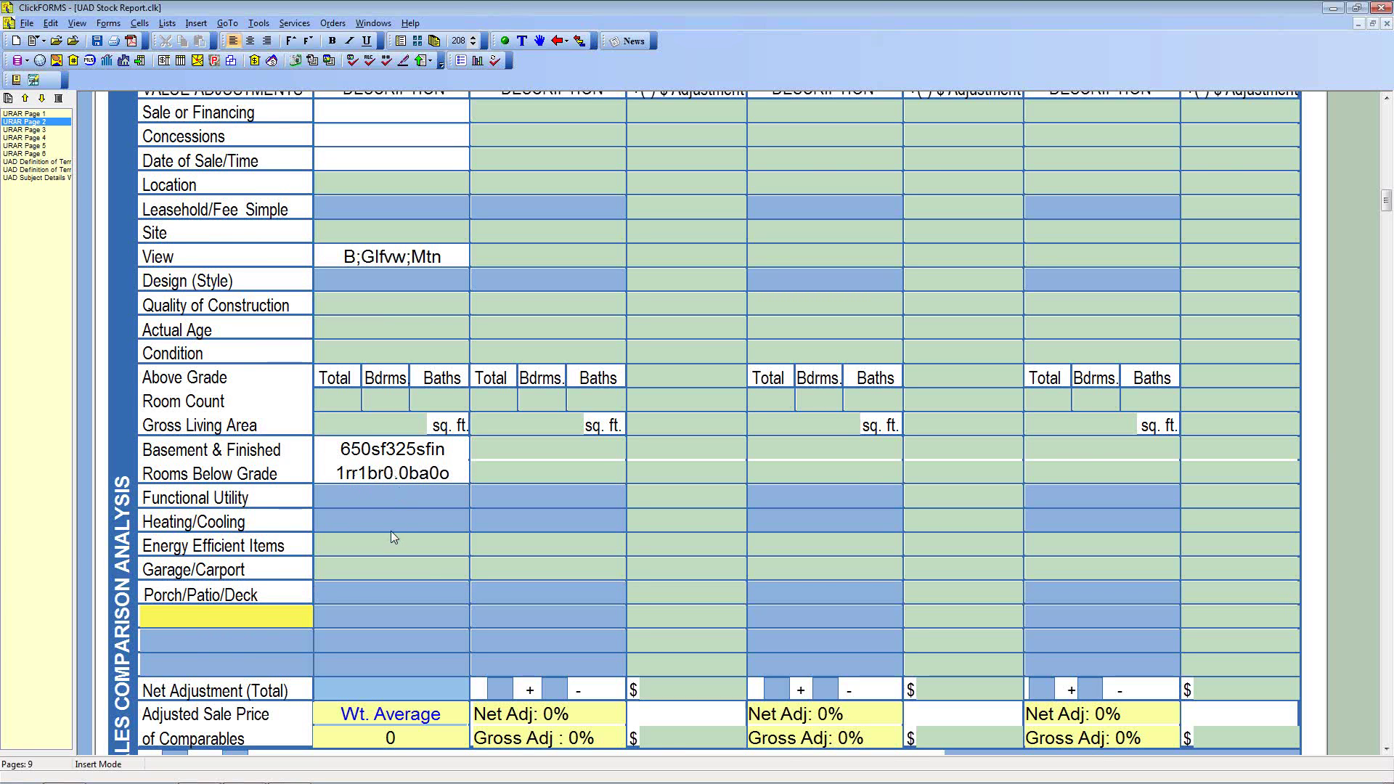
Enter the above-grade room count as 7 total rooms, 4 bedrooms, 2 full baths and 1 half bath, and save it.
{"action": "scroll", "coordinate": [392, 530], "scroll_direction": "up", "scroll_amount": 5}
{"action": "scroll", "coordinate": [390, 530], "scroll_direction": "up", "scroll_amount": 6}
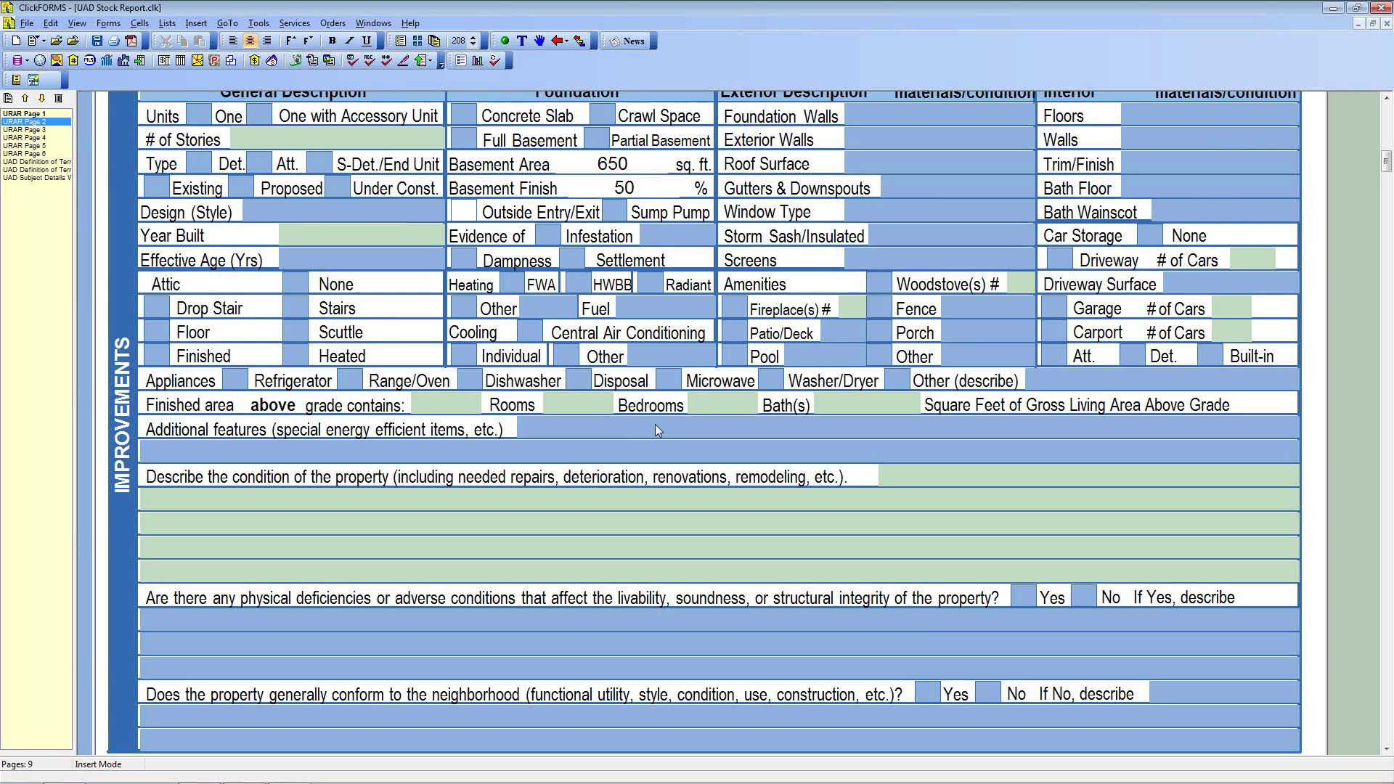
{"action": "left_click", "coordinate": [438, 408]}
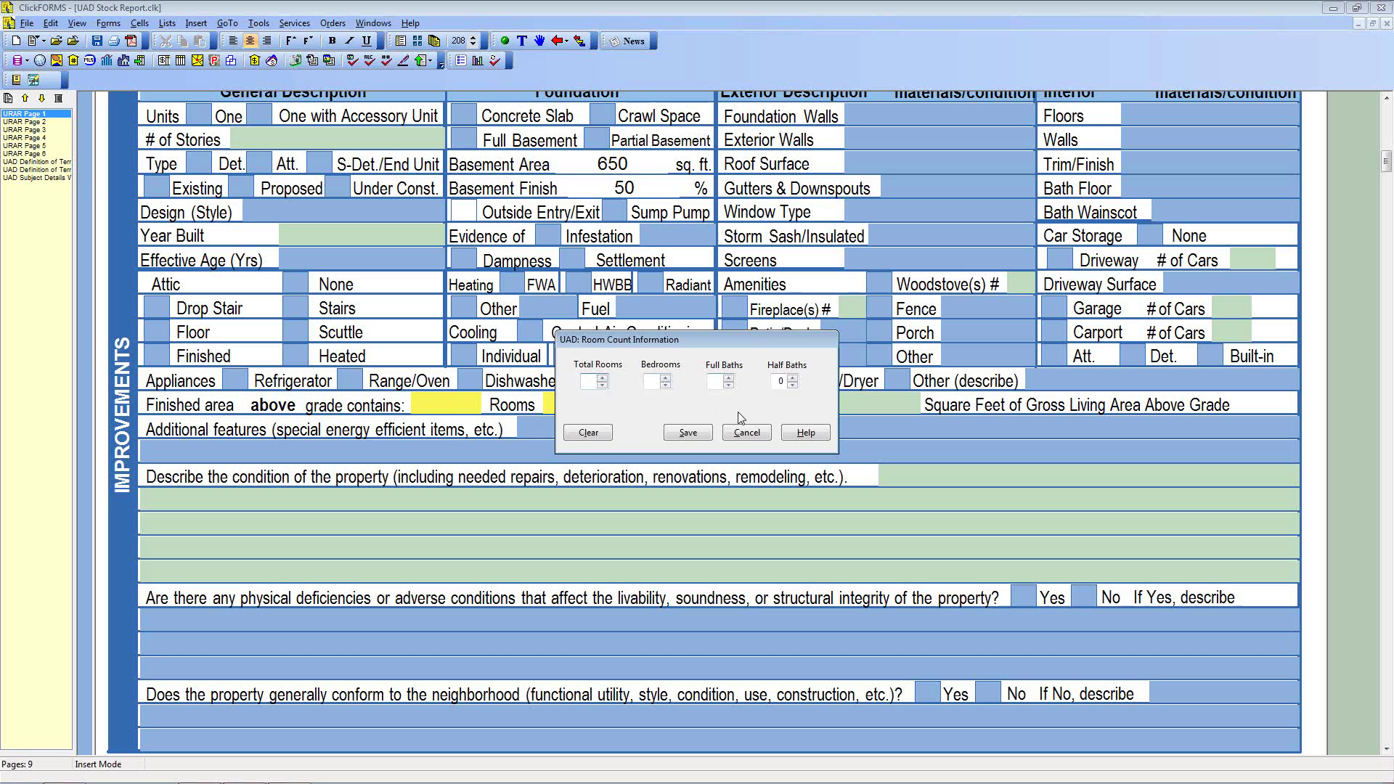
{"action": "left_click", "coordinate": [602, 378]}
{"action": "left_click", "coordinate": [604, 386]}
{"action": "left_click", "coordinate": [585, 382]}
{"action": "type", "text": "7"}
{"action": "key", "text": "shift+Home"}
{"action": "type", "text": "7"}
{"action": "left_click", "coordinate": [665, 379]}
{"action": "left_click", "coordinate": [665, 378]}
{"action": "left_click", "coordinate": [665, 378]}
{"action": "left_click", "coordinate": [665, 378]}
{"action": "left_click", "coordinate": [728, 378]}
{"action": "left_click", "coordinate": [728, 378]}
{"action": "left_click", "coordinate": [792, 378]}
{"action": "left_click", "coordinate": [688, 433]}
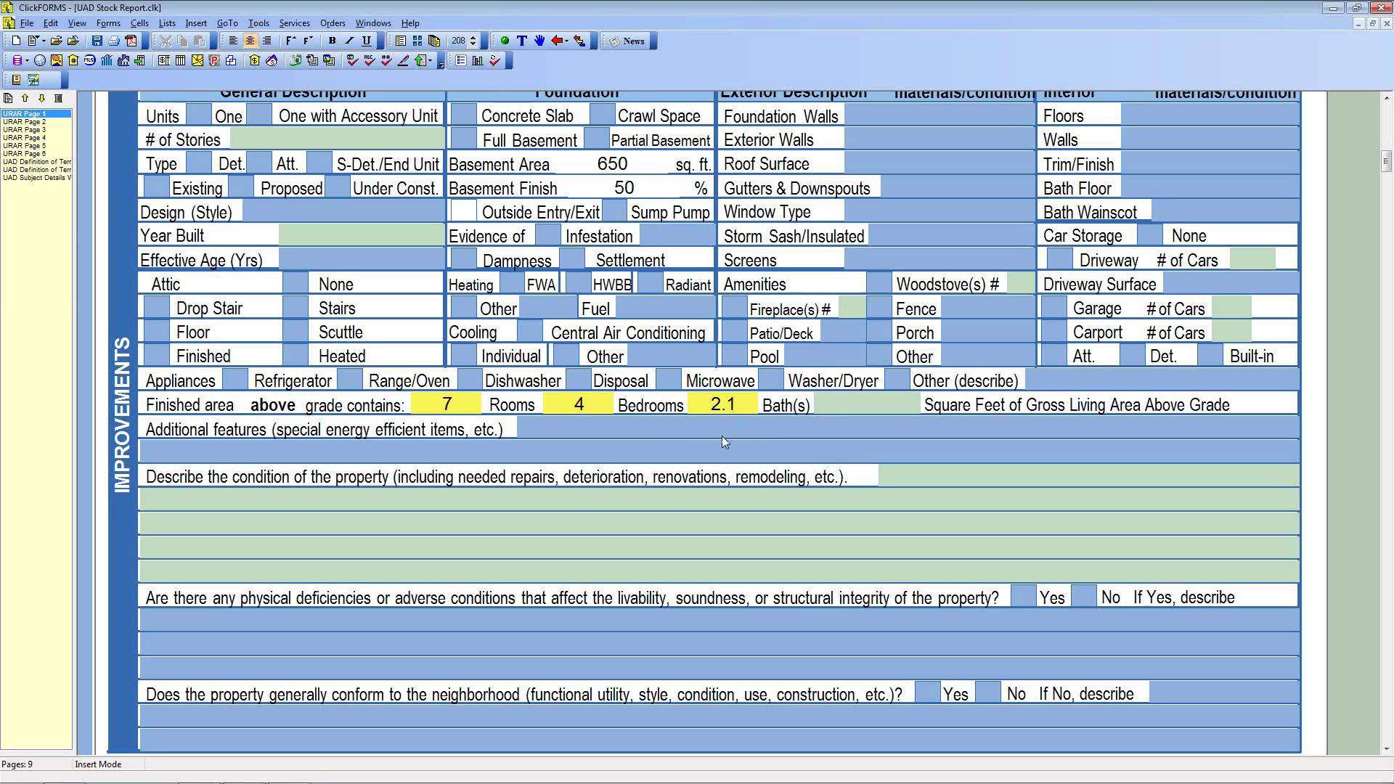
Change the above-grade bath count to 5 full baths and 3 half baths, and save it.
{"action": "left_click", "coordinate": [722, 405]}
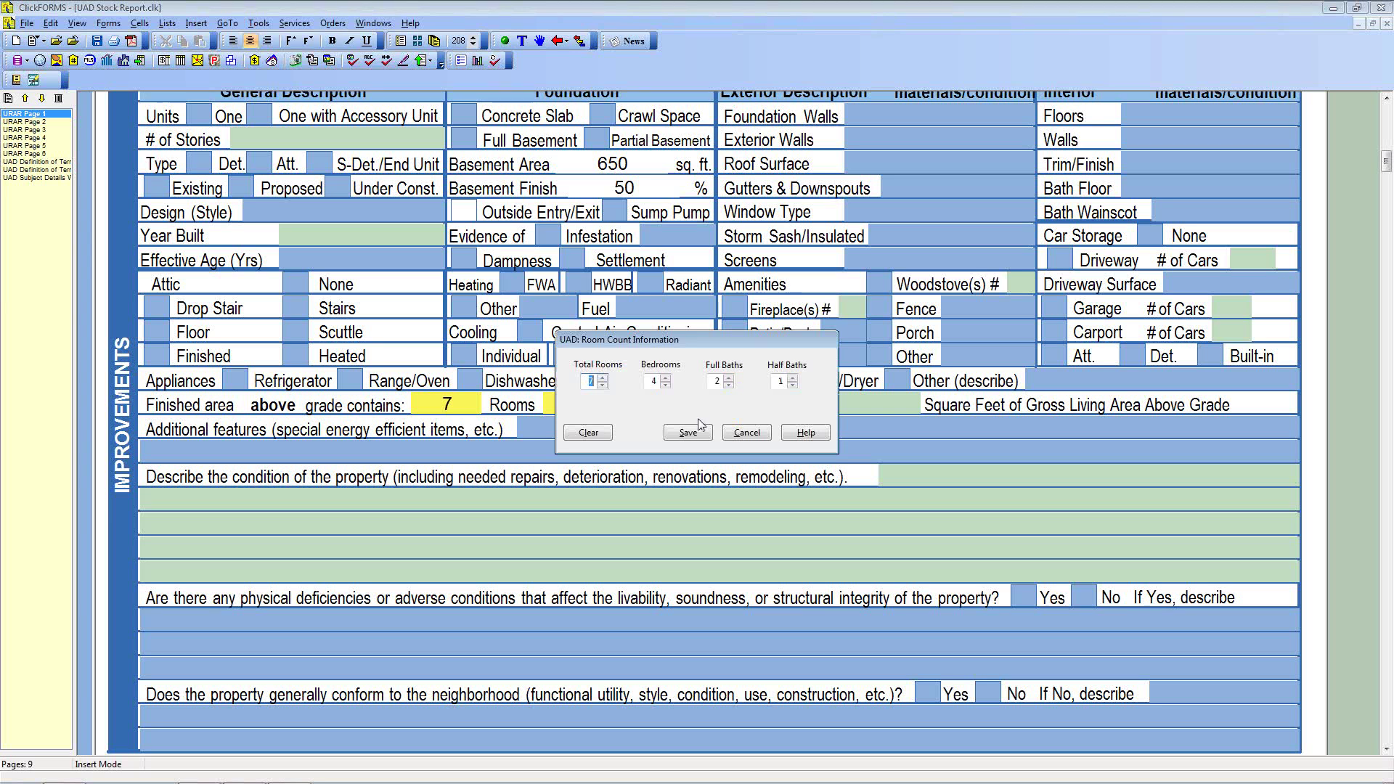
{"action": "double_click", "coordinate": [719, 381]}
{"action": "type", "text": "5"}
{"action": "double_click", "coordinate": [779, 381]}
{"action": "type", "text": "3"}
{"action": "left_click", "coordinate": [690, 433]}
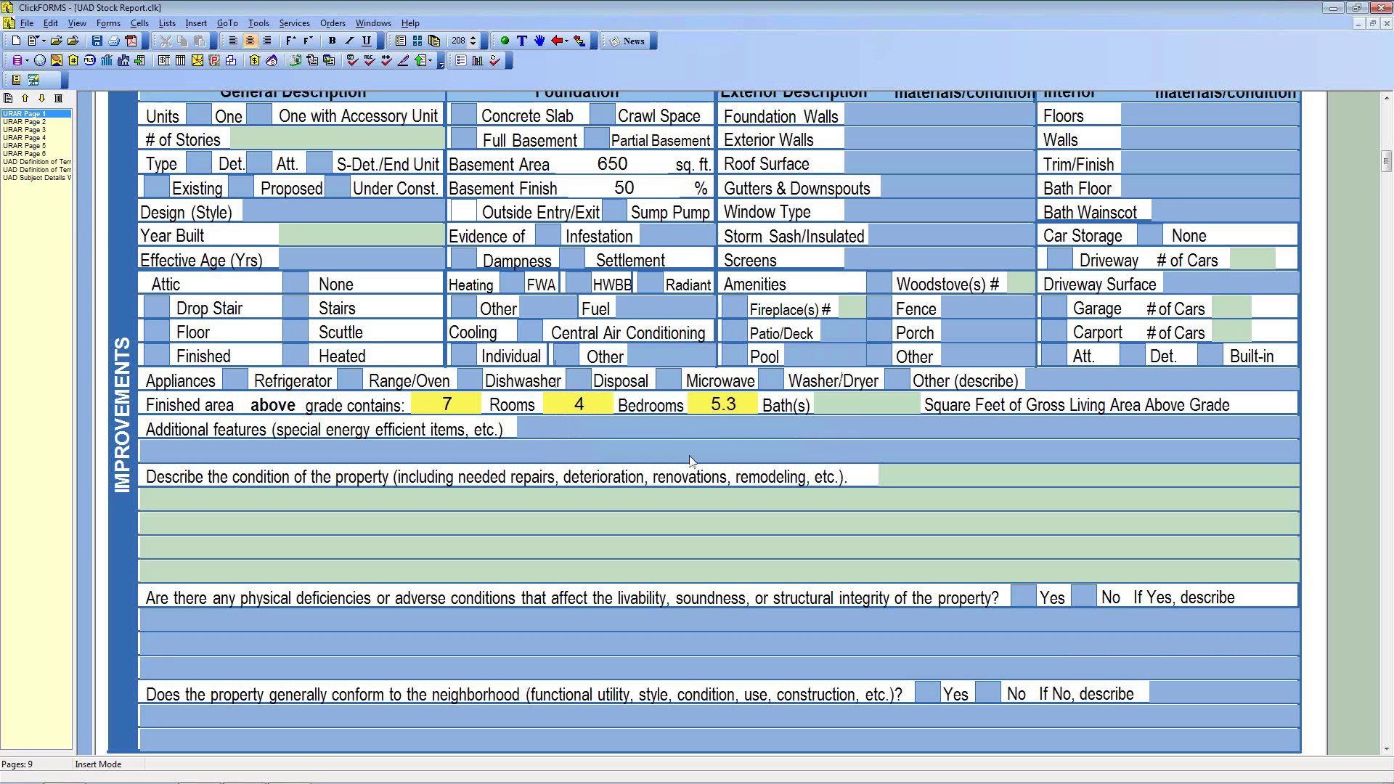
Reopen the above-grade room count information twice to review the full and half bath entries, closing it without saving.
{"action": "left_click", "coordinate": [698, 408]}
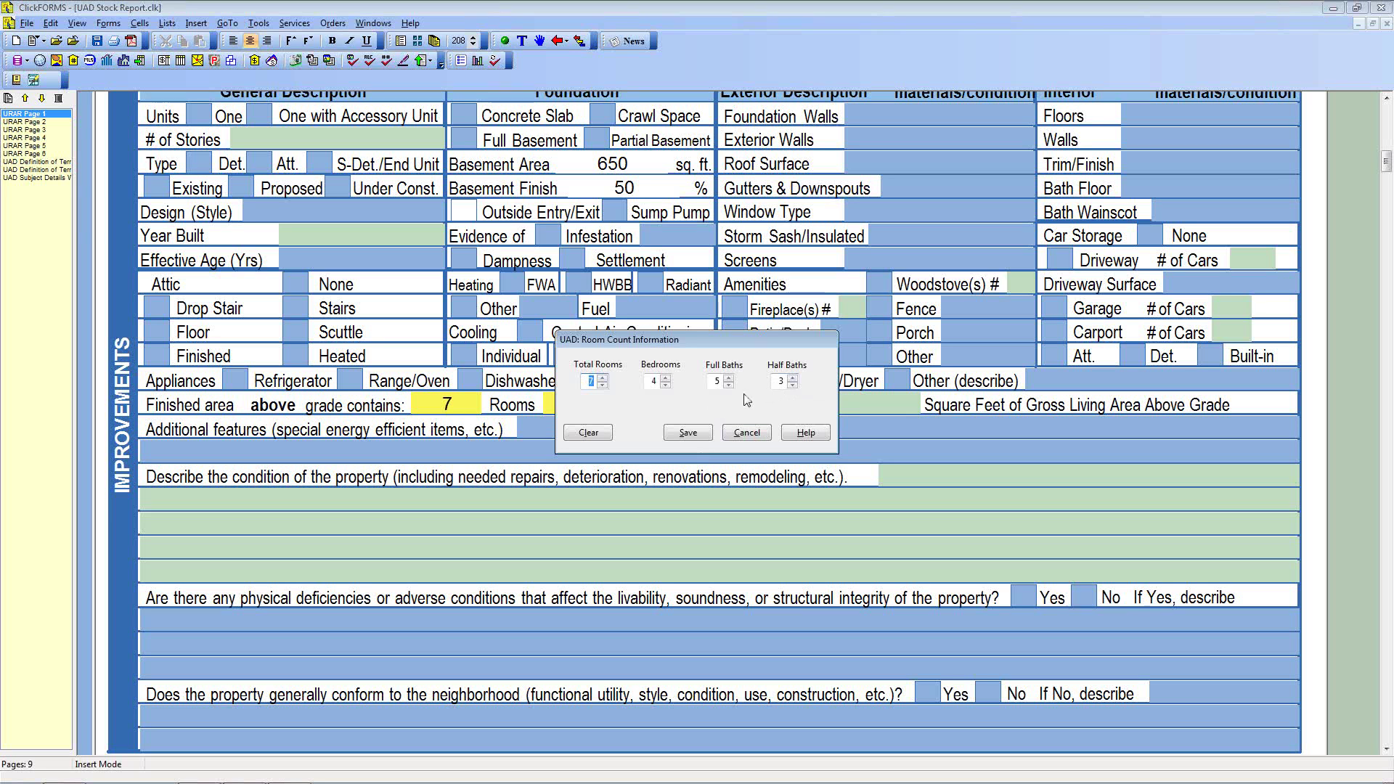
{"action": "left_click", "coordinate": [746, 434]}
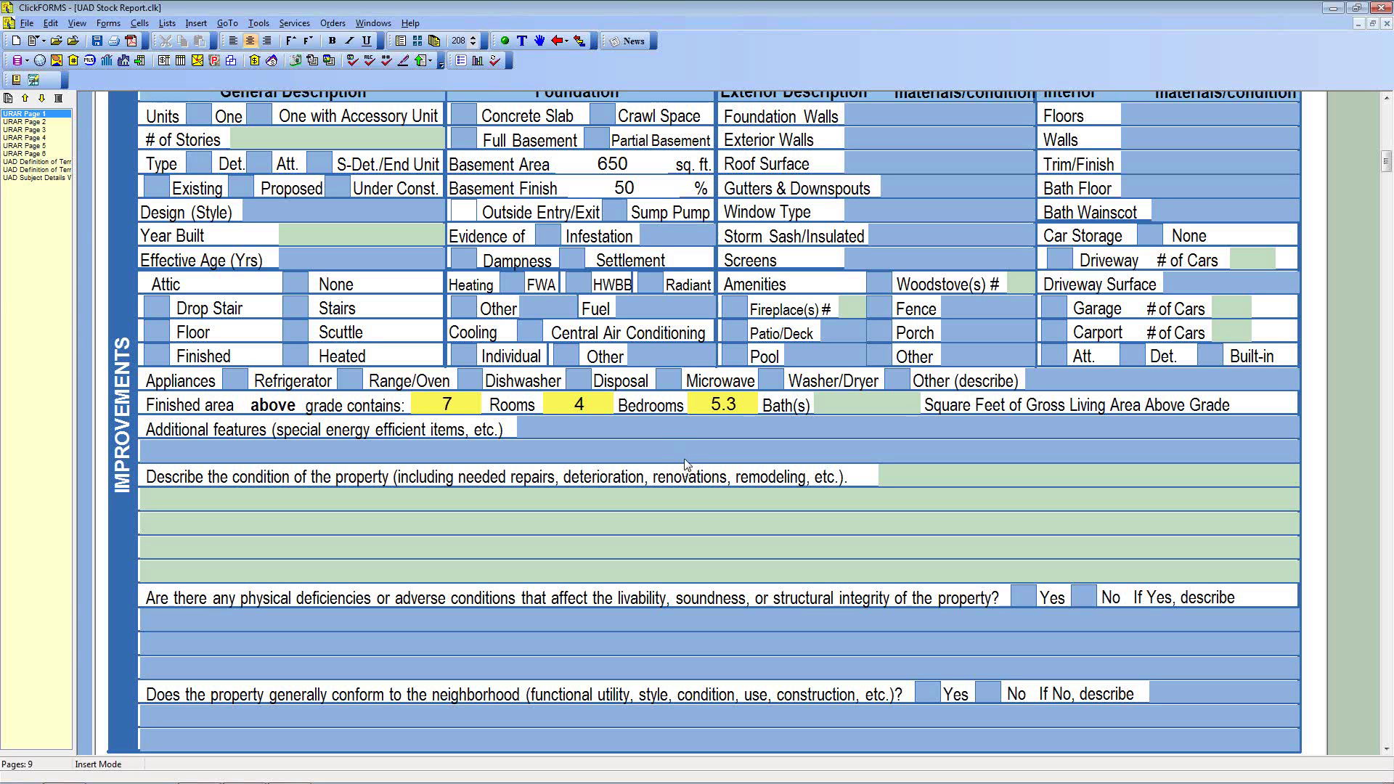
{"action": "left_click", "coordinate": [699, 411]}
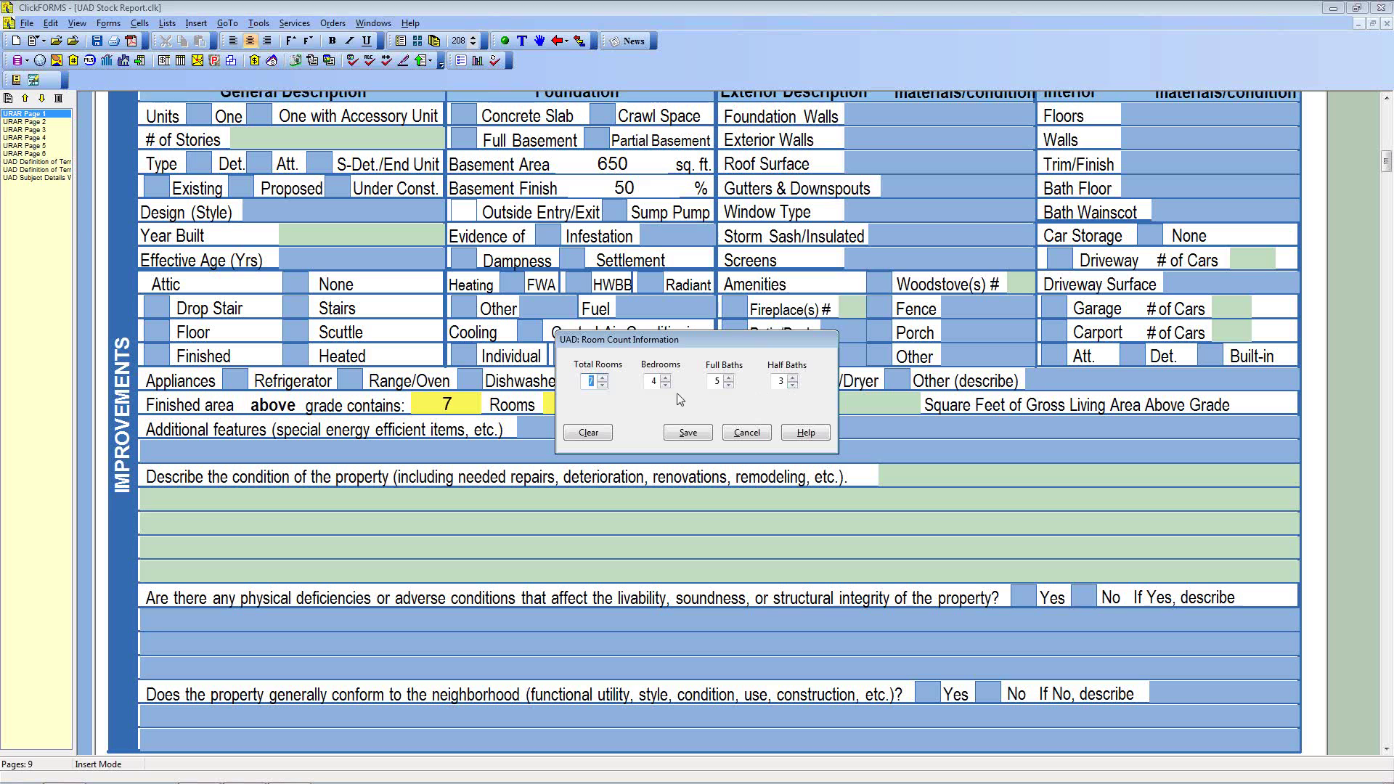
{"action": "left_click", "coordinate": [746, 432]}
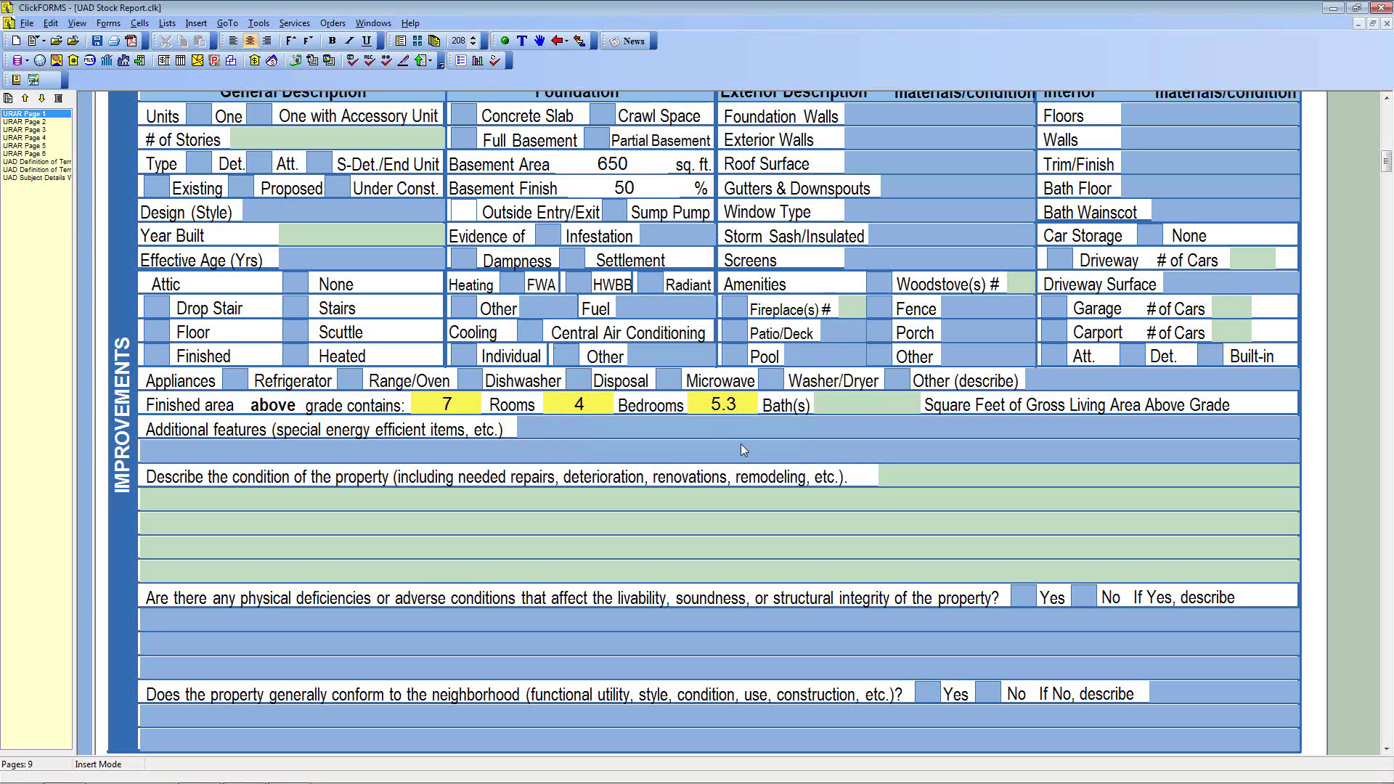
Open the Subject Condition form for the Improvements section and review the C1 to C6 overall condition ratings.
{"action": "scroll", "coordinate": [743, 450], "scroll_direction": "down", "scroll_amount": 5}
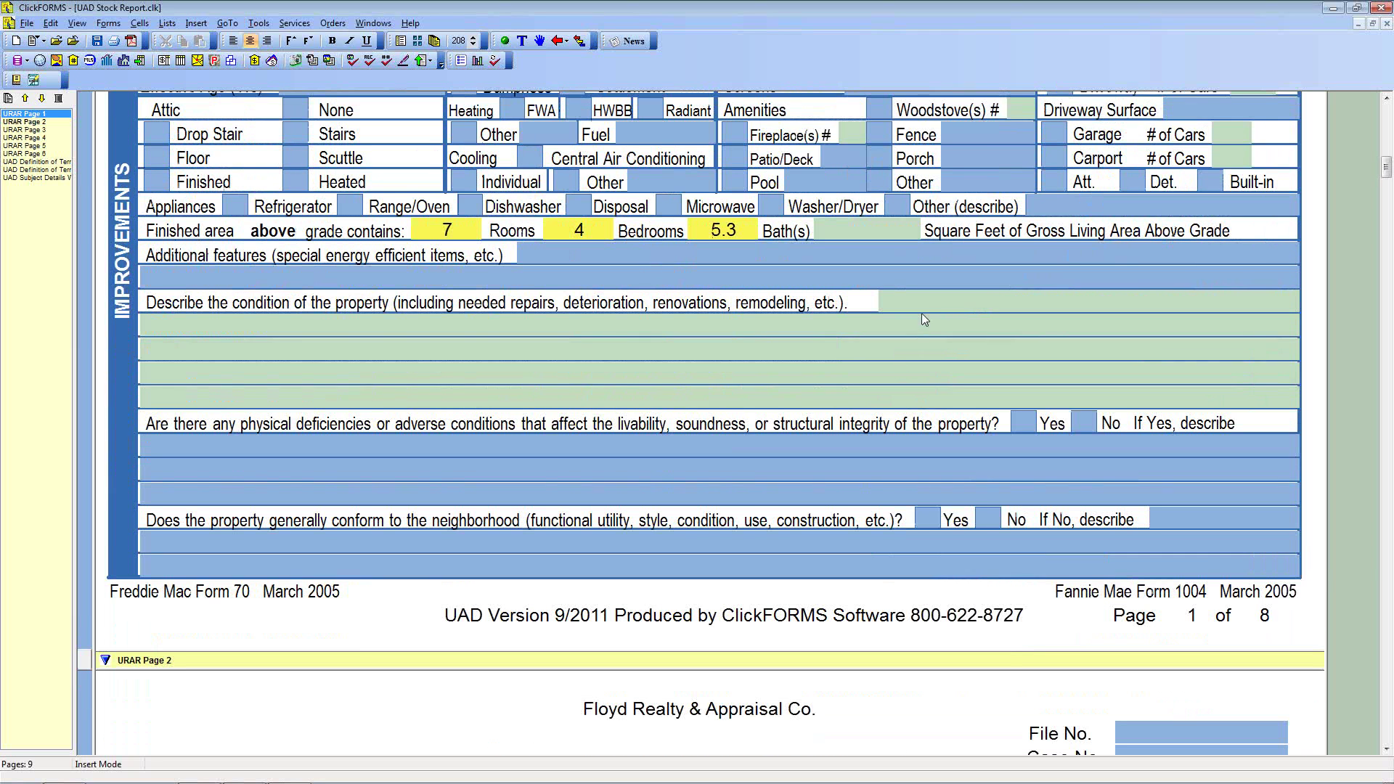
{"action": "left_click", "coordinate": [924, 319]}
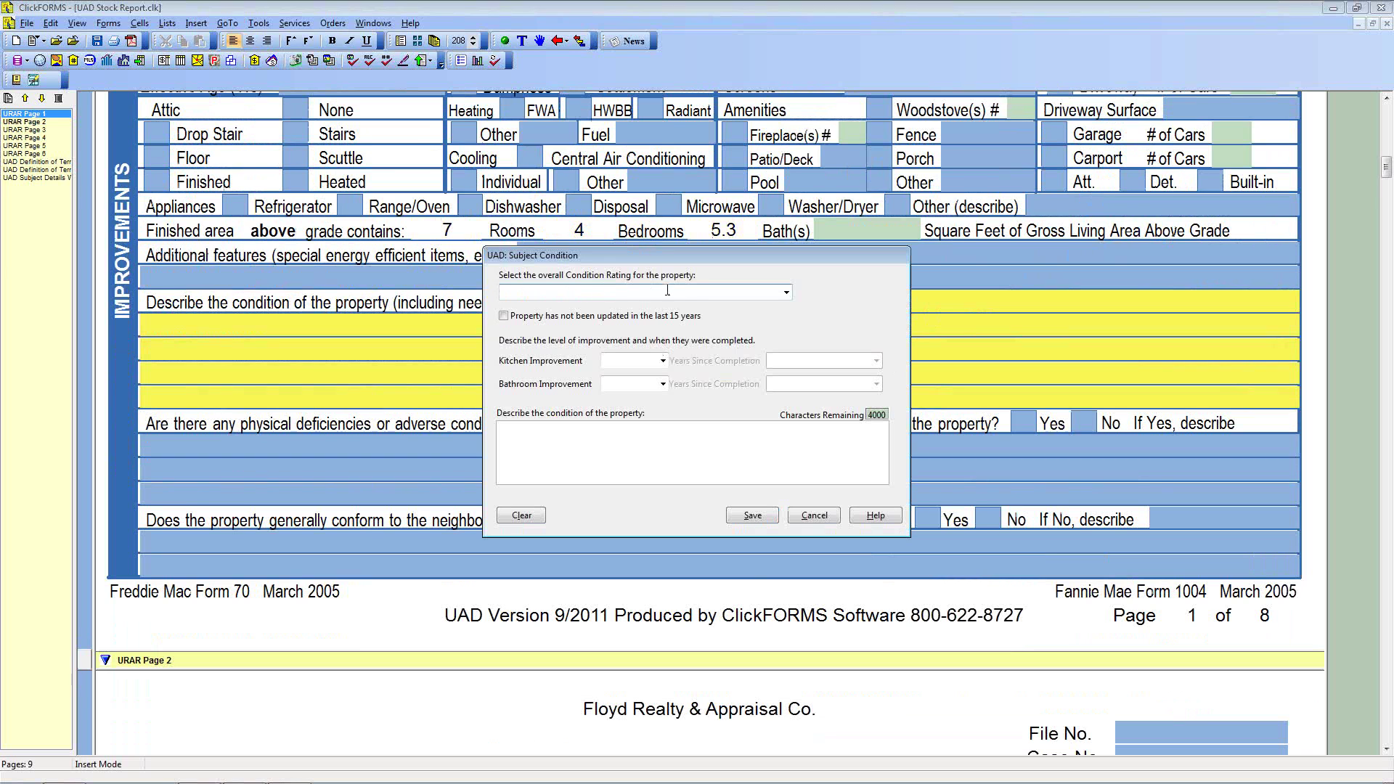
{"action": "left_click", "coordinate": [786, 293]}
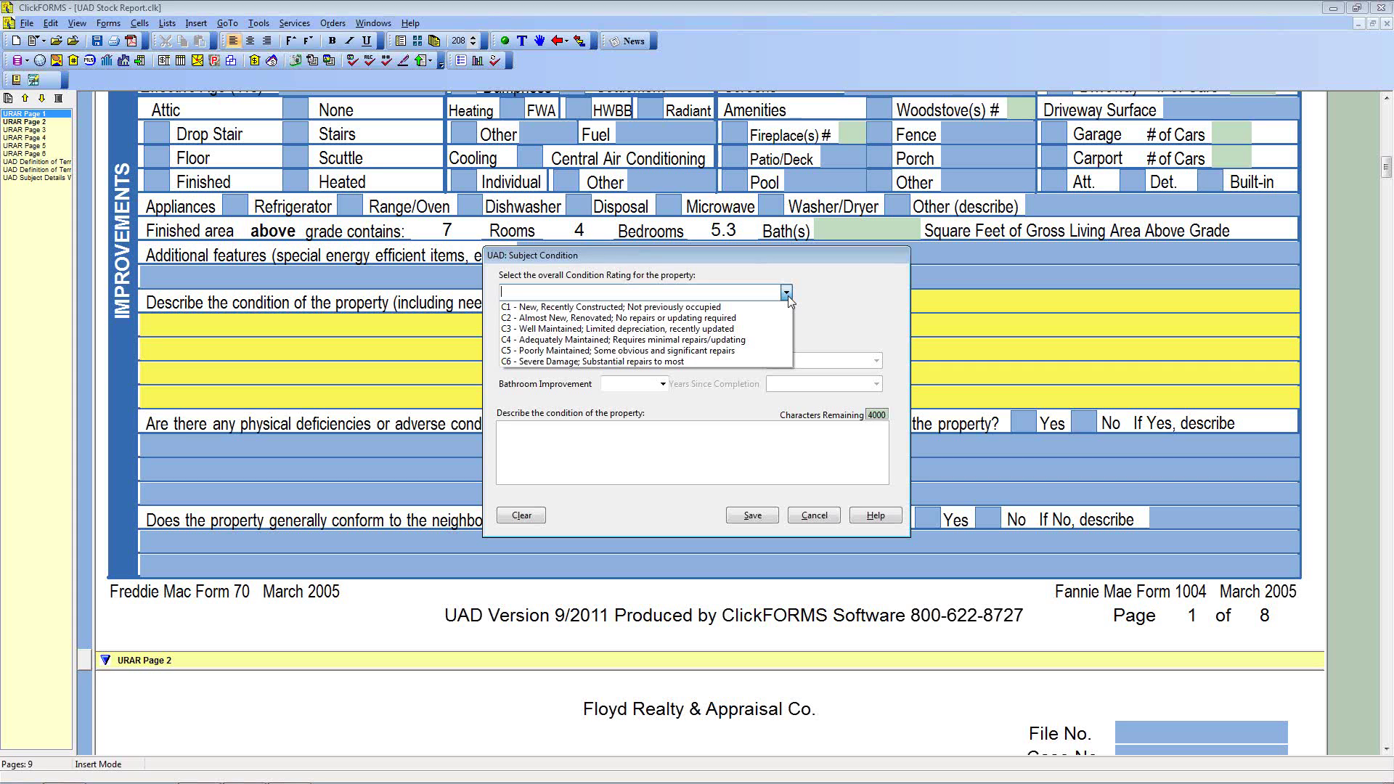
{"action": "left_click", "coordinate": [787, 295]}
{"action": "left_click", "coordinate": [787, 295]}
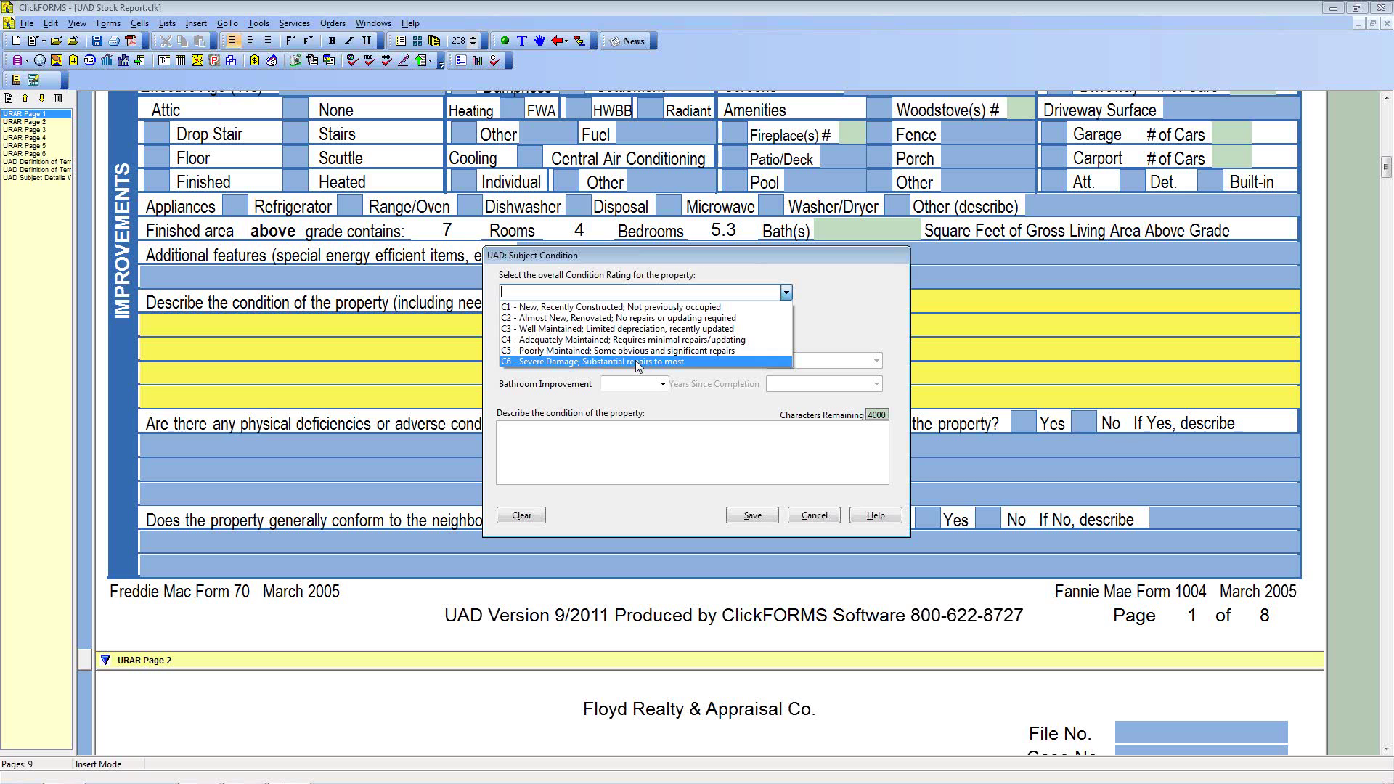
{"action": "left_click", "coordinate": [840, 323]}
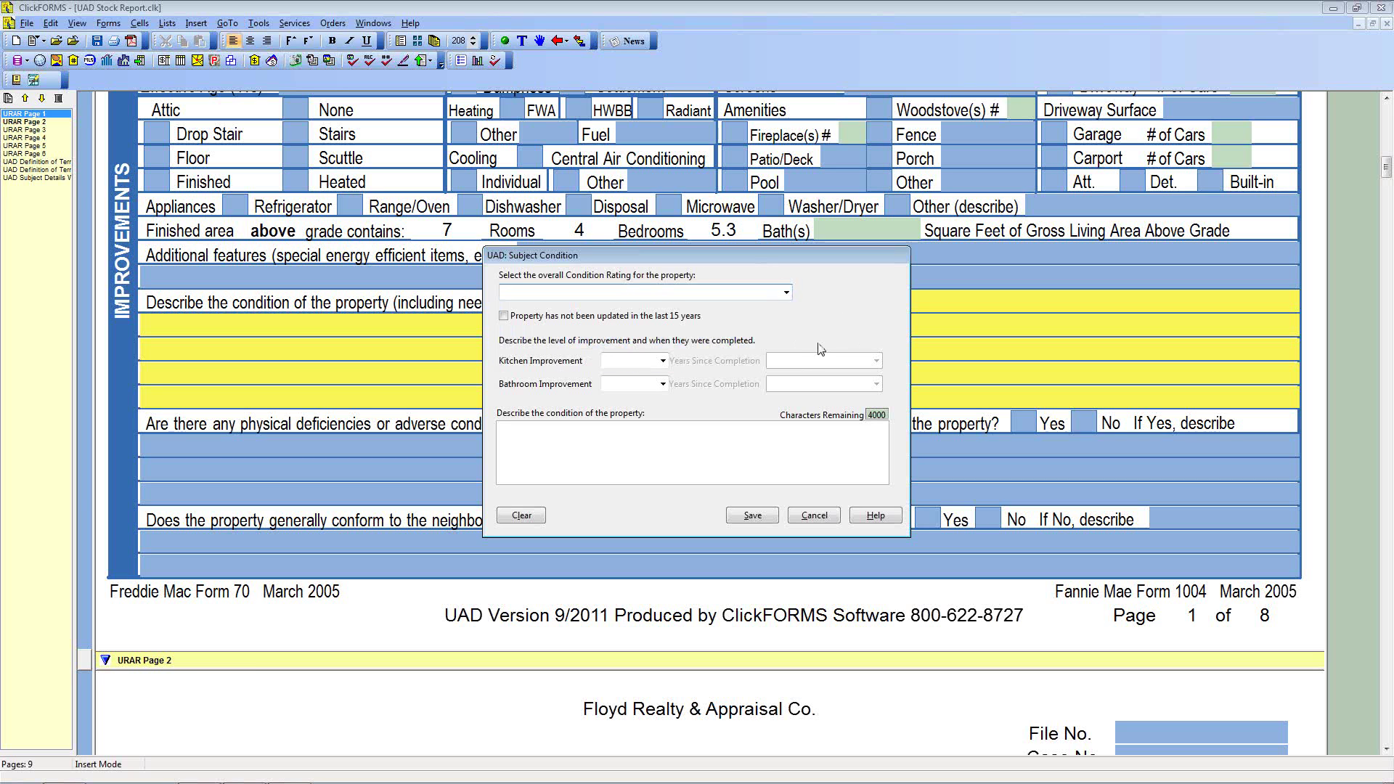
Read the Subject Condition help on condition ratings, updating and remodeling levels, and time frames, and close it.
{"action": "left_click", "coordinate": [878, 515]}
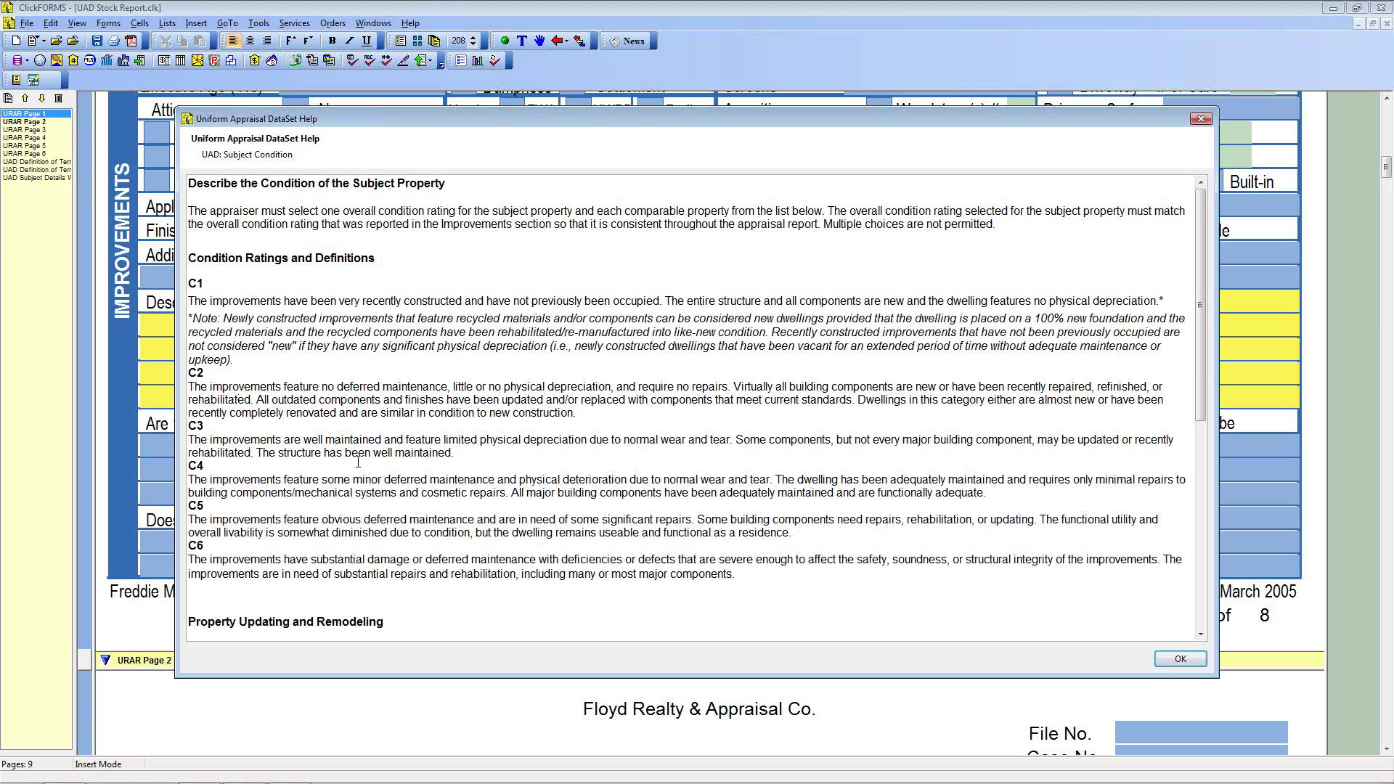
{"action": "left_click", "coordinate": [1200, 634]}
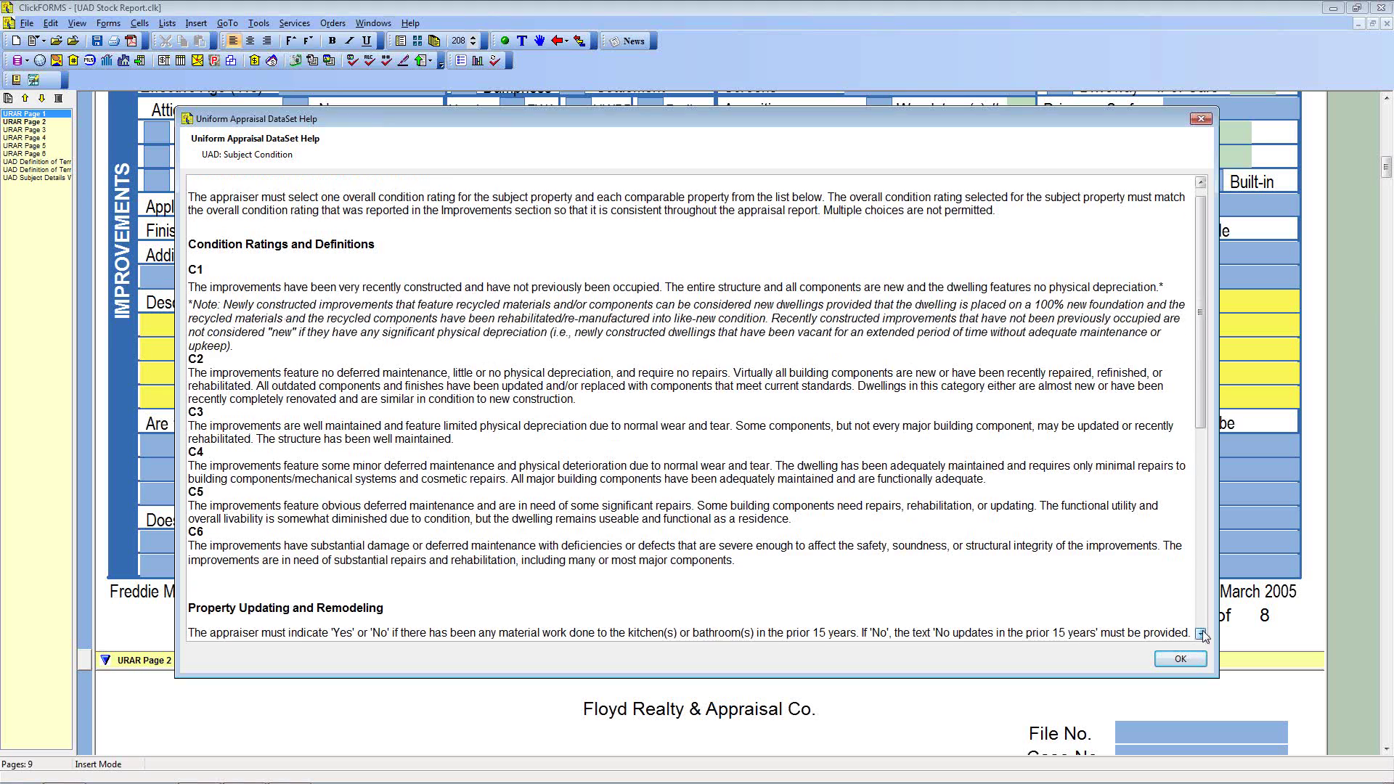
{"action": "scroll", "coordinate": [673, 475], "scroll_direction": "down", "scroll_amount": 8}
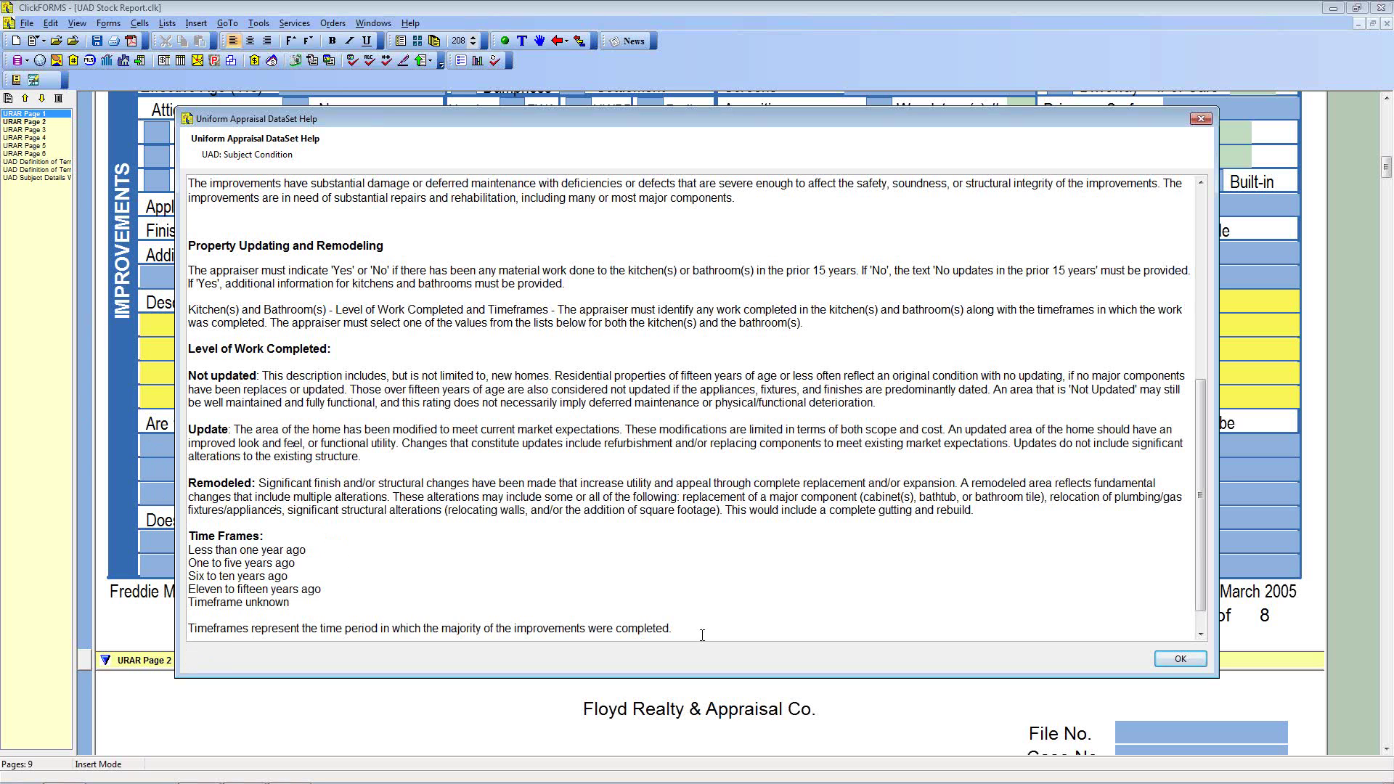
{"action": "left_click", "coordinate": [1201, 634]}
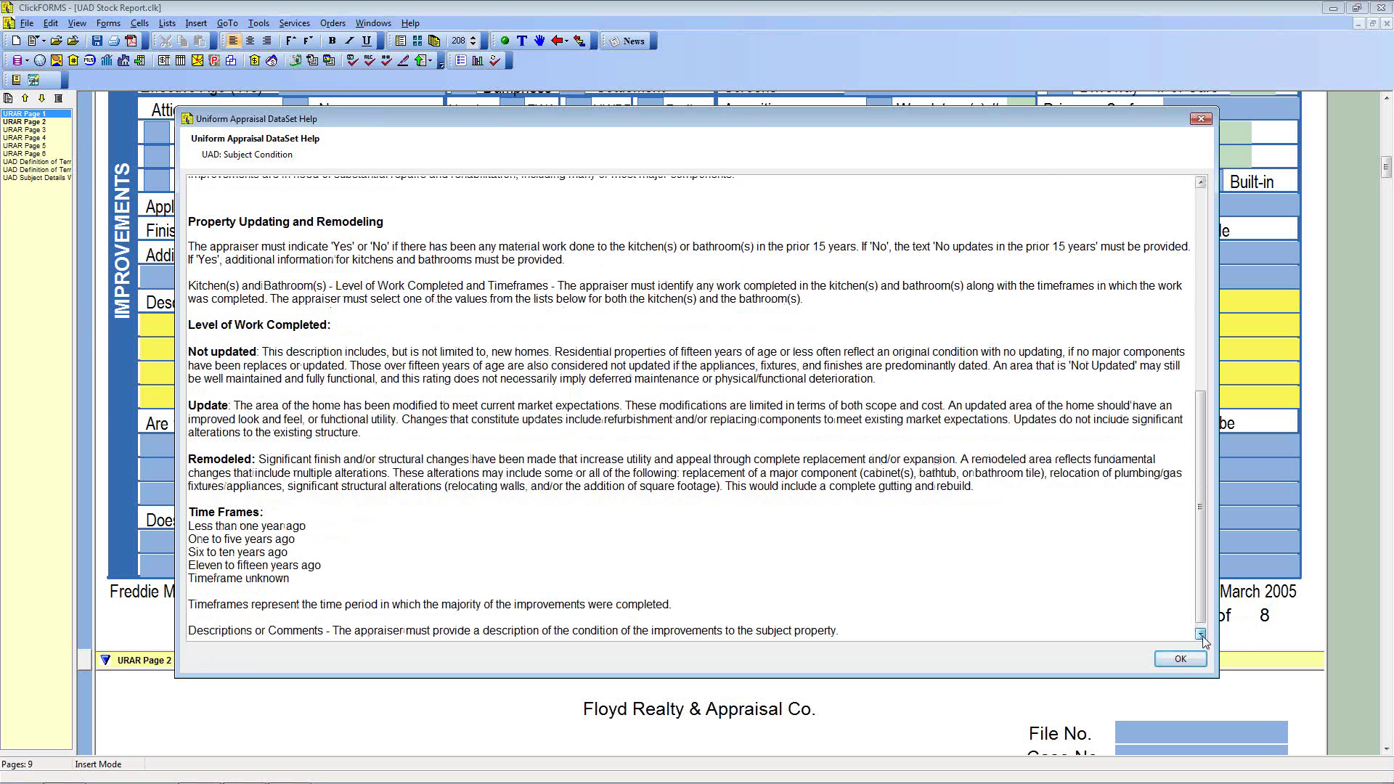
{"action": "left_click", "coordinate": [1201, 633]}
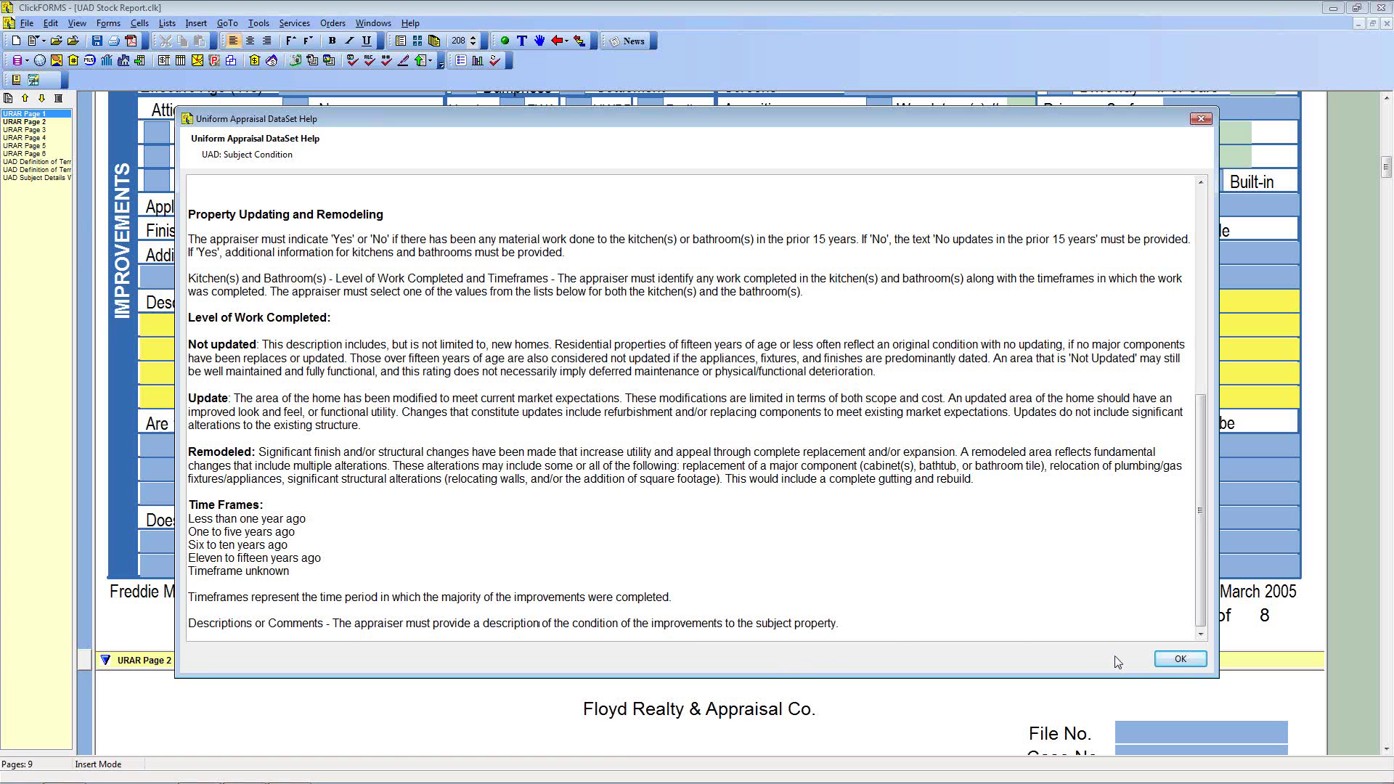
{"action": "left_click", "coordinate": [1177, 660]}
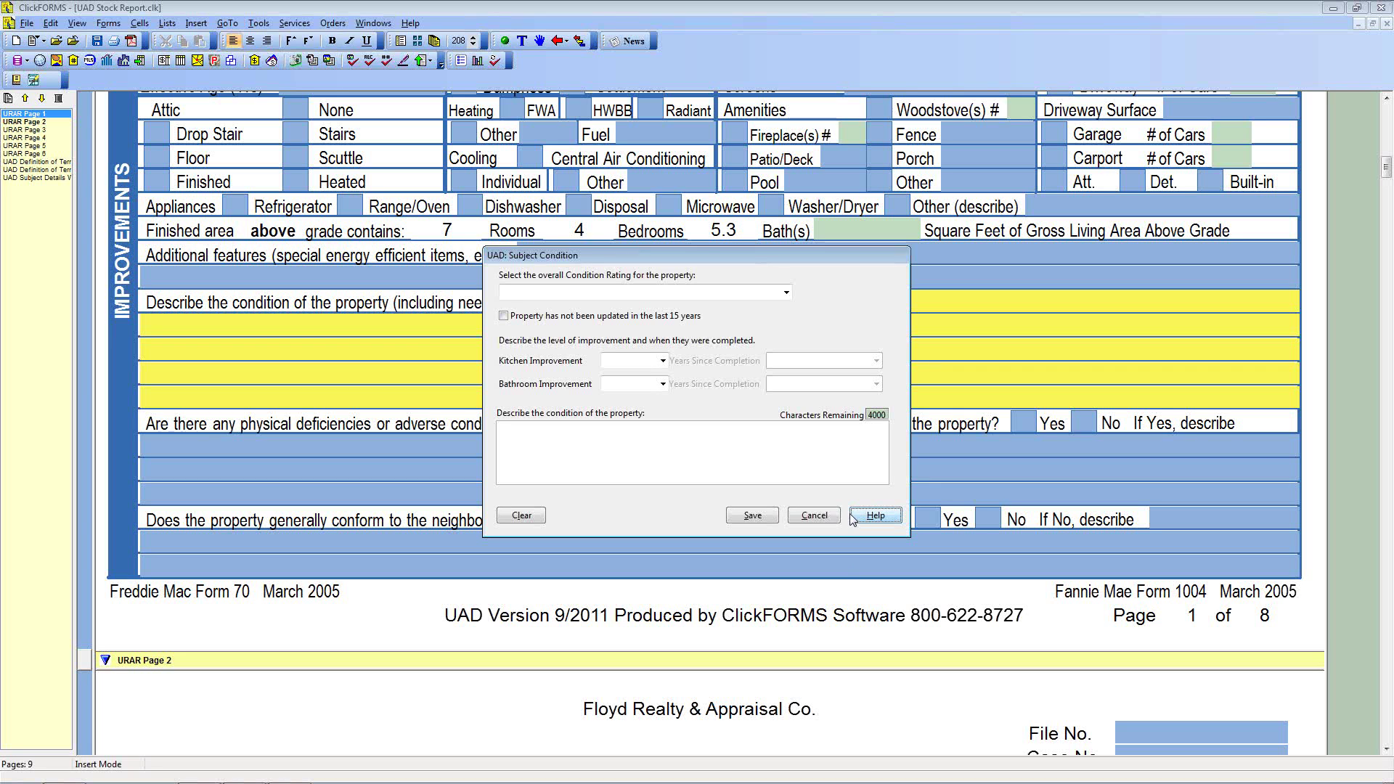
Rate the property's overall condition C3, with the kitchen Remodeled OneToFiveYearsAgo and the bathrooms NotUpdated.
{"action": "left_click", "coordinate": [787, 293]}
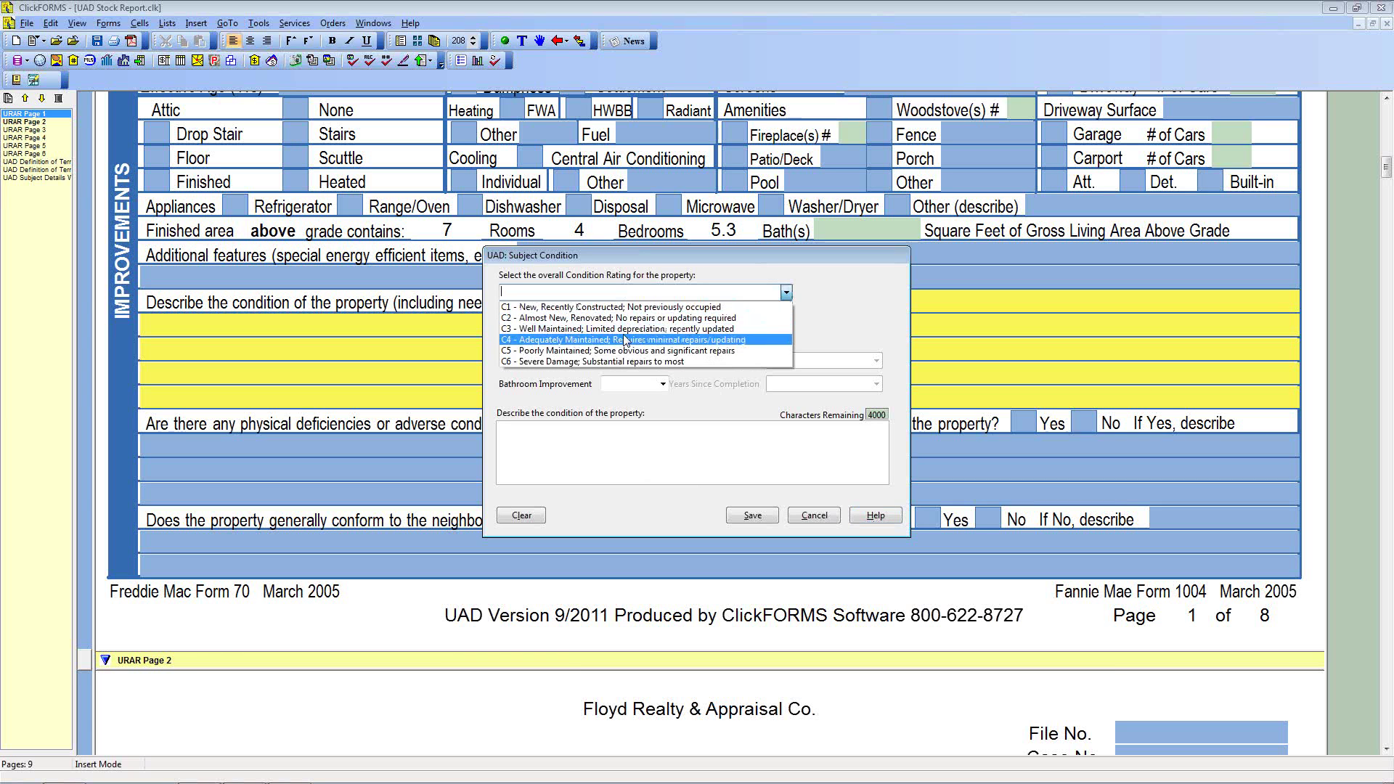
{"action": "left_click", "coordinate": [605, 332]}
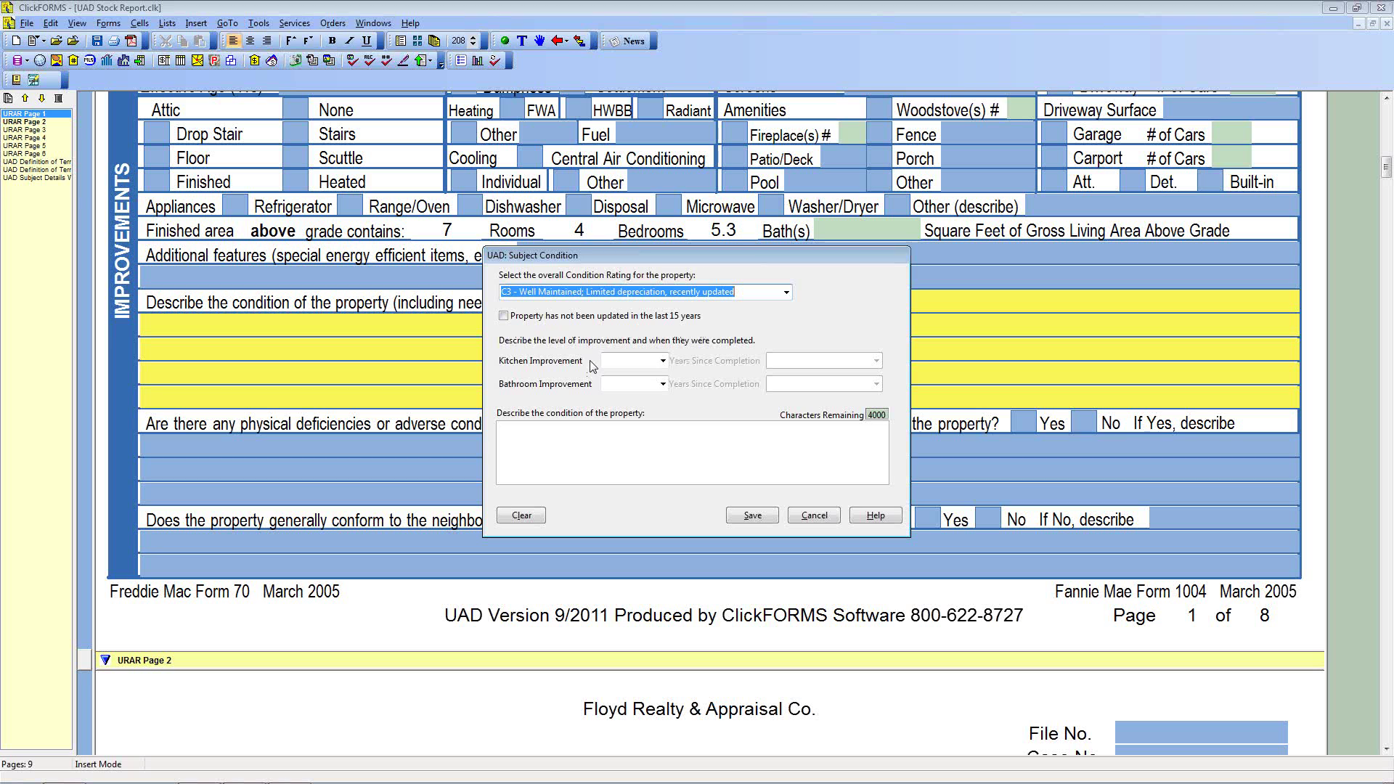
{"action": "left_click", "coordinate": [663, 360]}
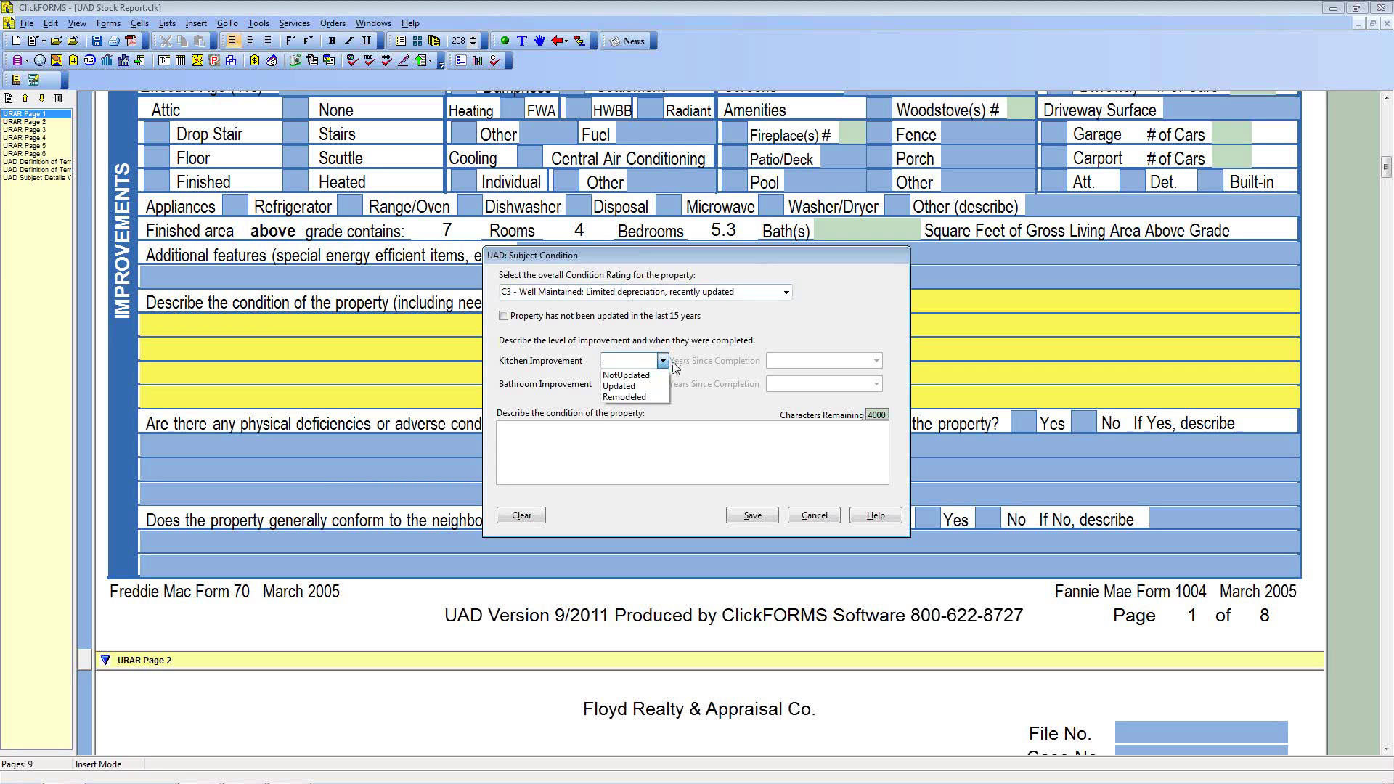
{"action": "left_click", "coordinate": [635, 402]}
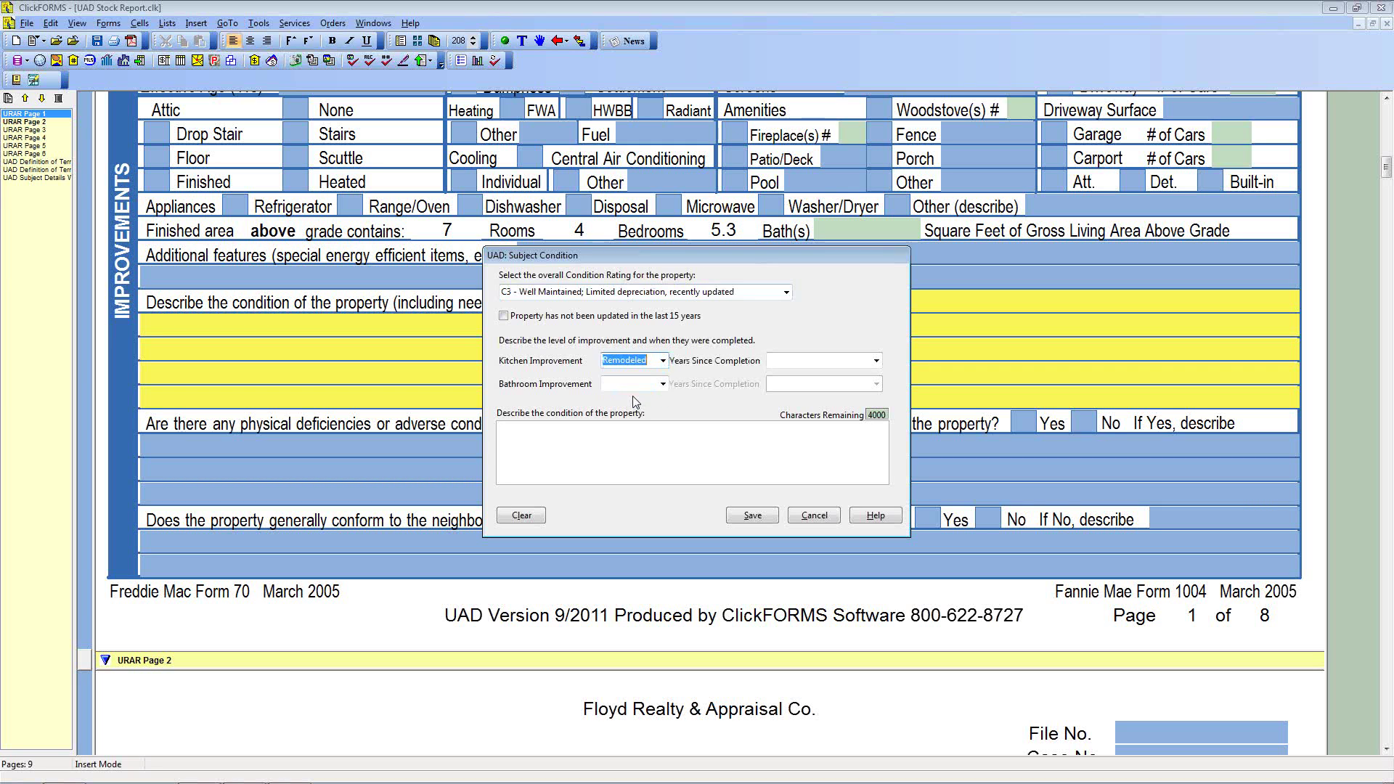
{"action": "left_click", "coordinate": [663, 383]}
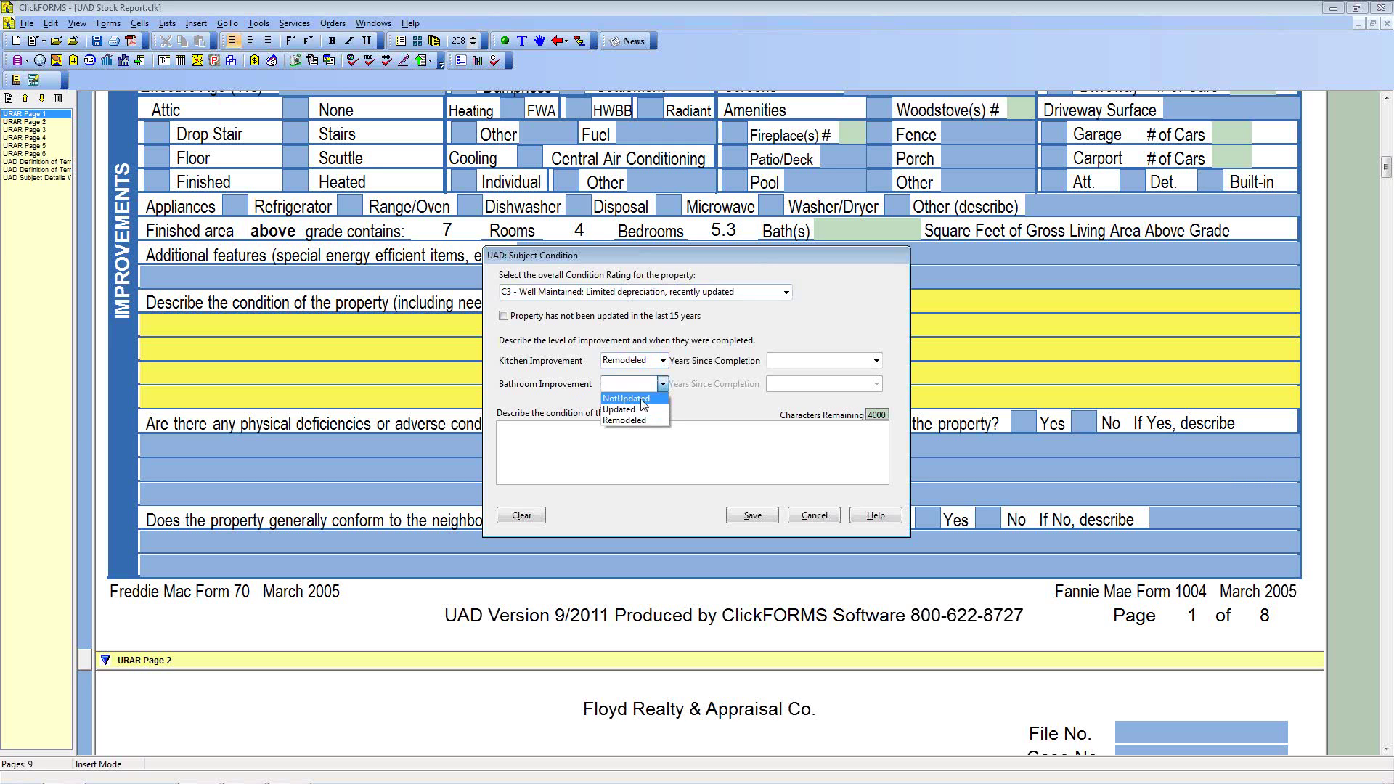
{"action": "left_click", "coordinate": [642, 398]}
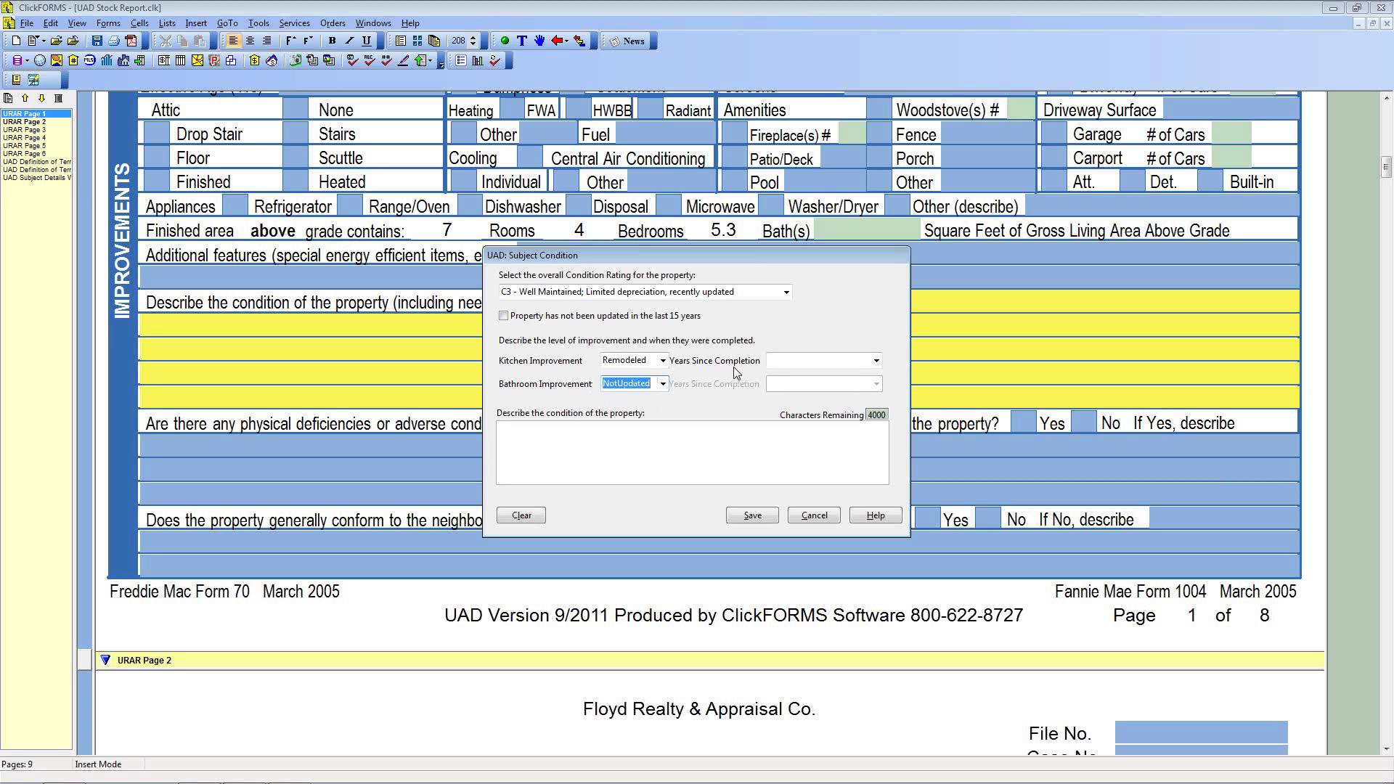
{"action": "left_click", "coordinate": [877, 361]}
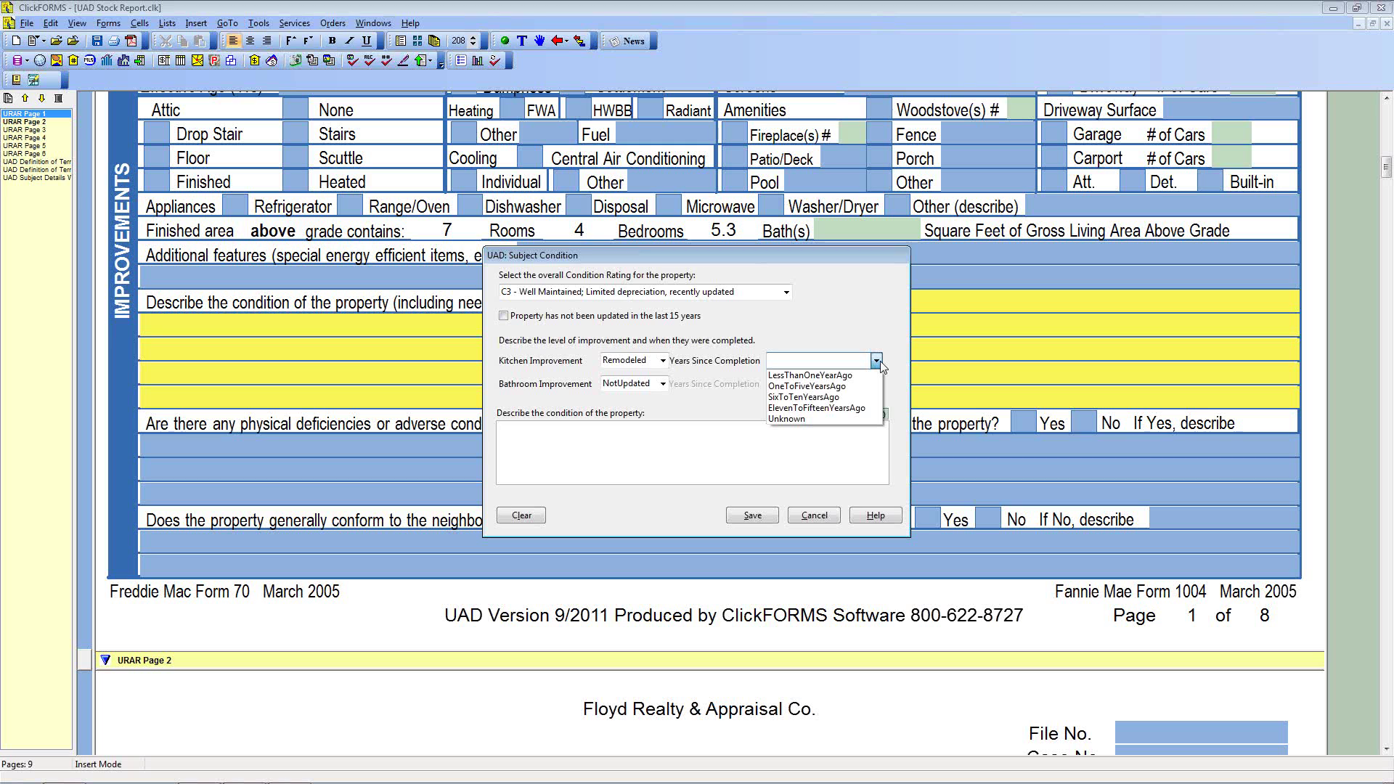
{"action": "left_click", "coordinate": [843, 387]}
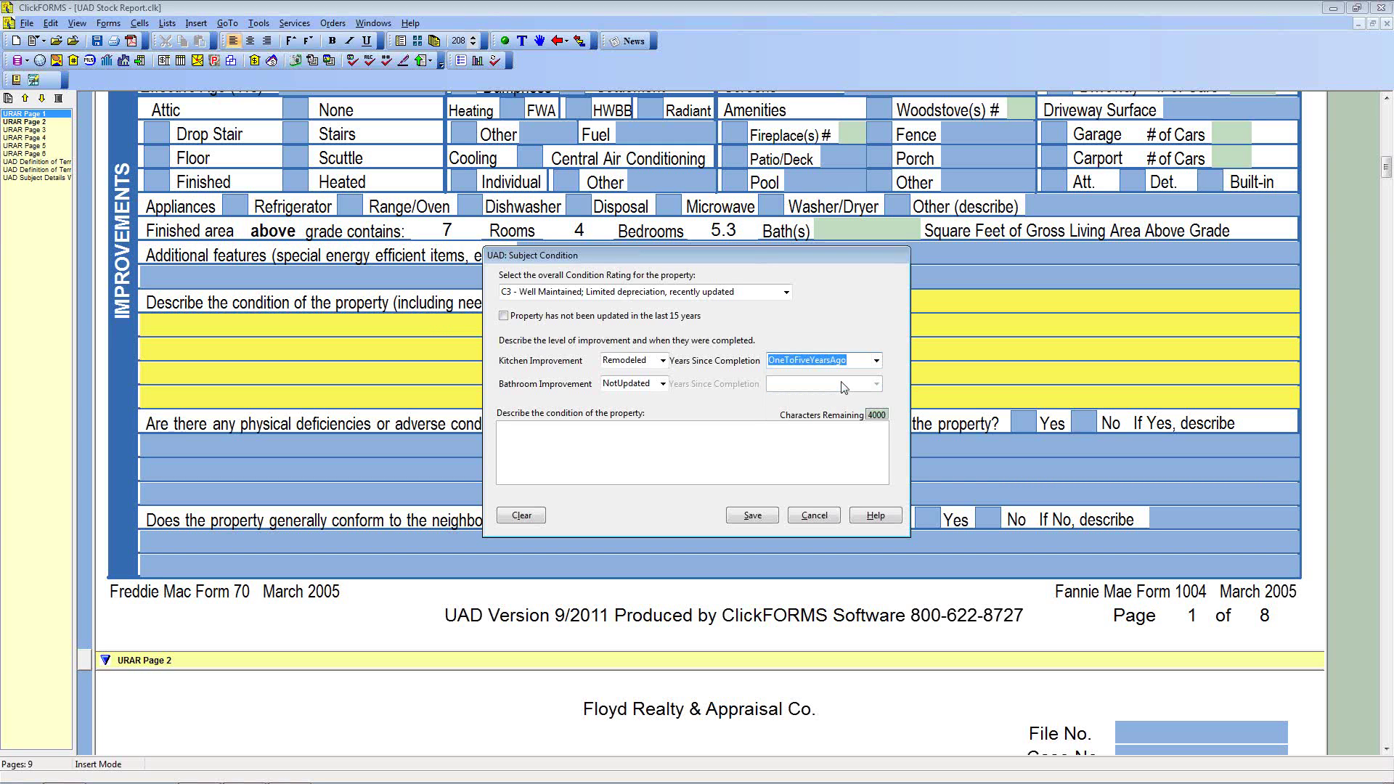
Insert the stored "Extra ordinary assump" comment as the property's condition description and append "this protyge".
{"action": "left_click", "coordinate": [657, 444]}
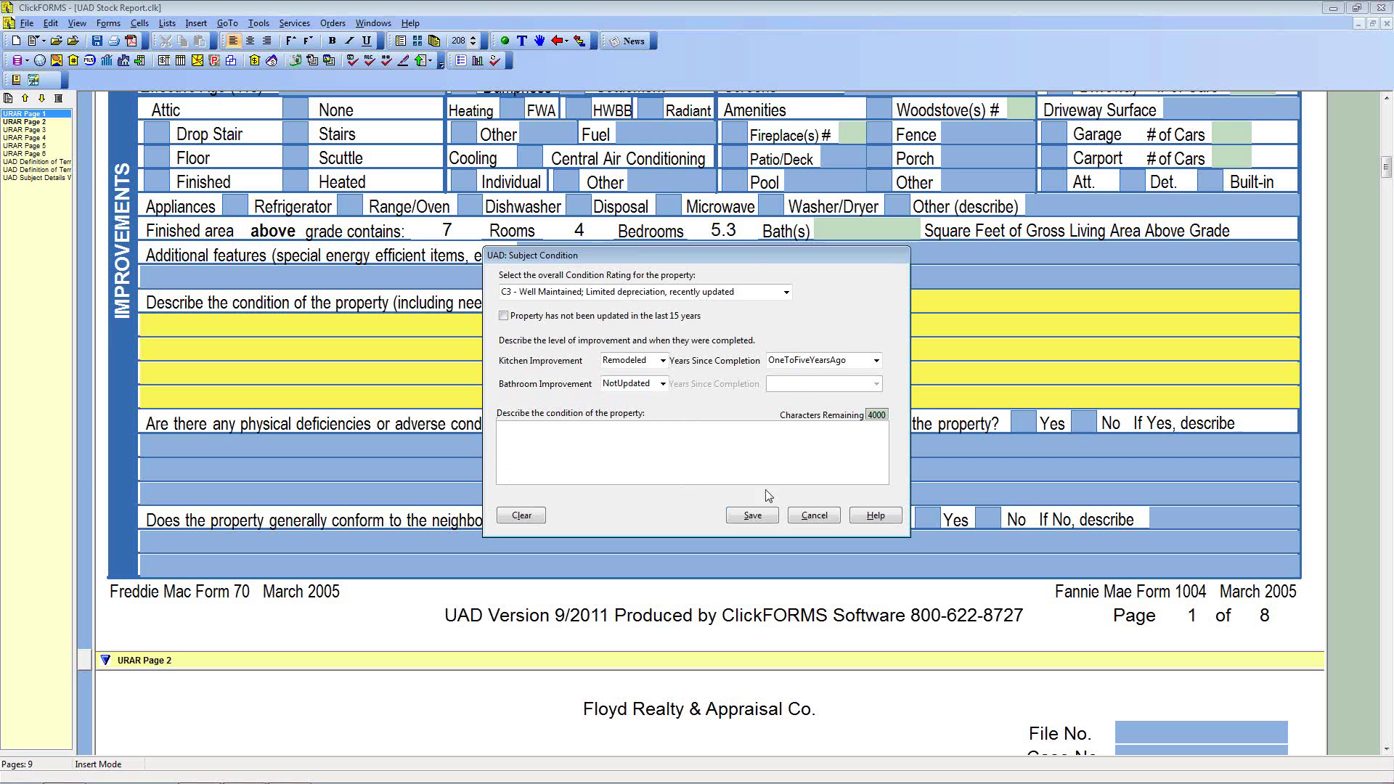
{"action": "right_click", "coordinate": [713, 447]}
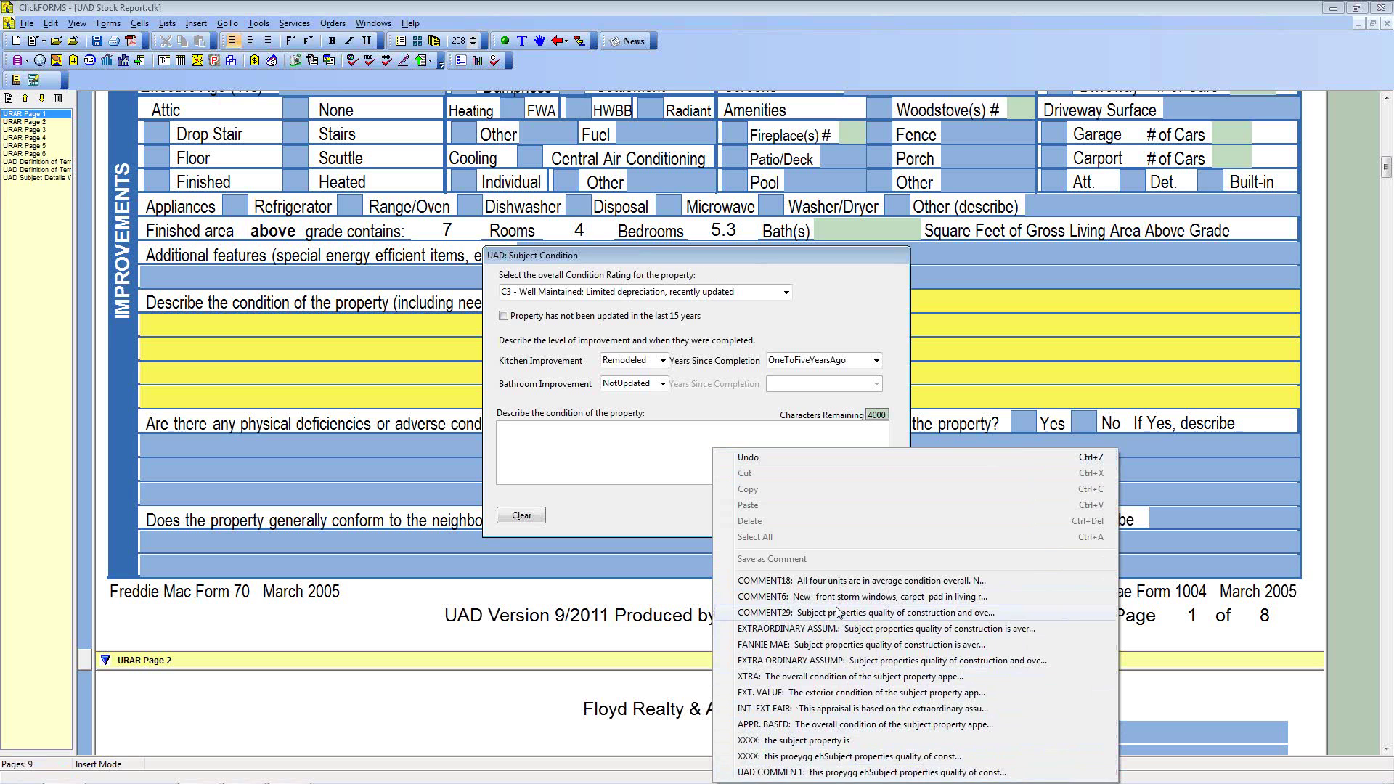
{"action": "left_click", "coordinate": [806, 661]}
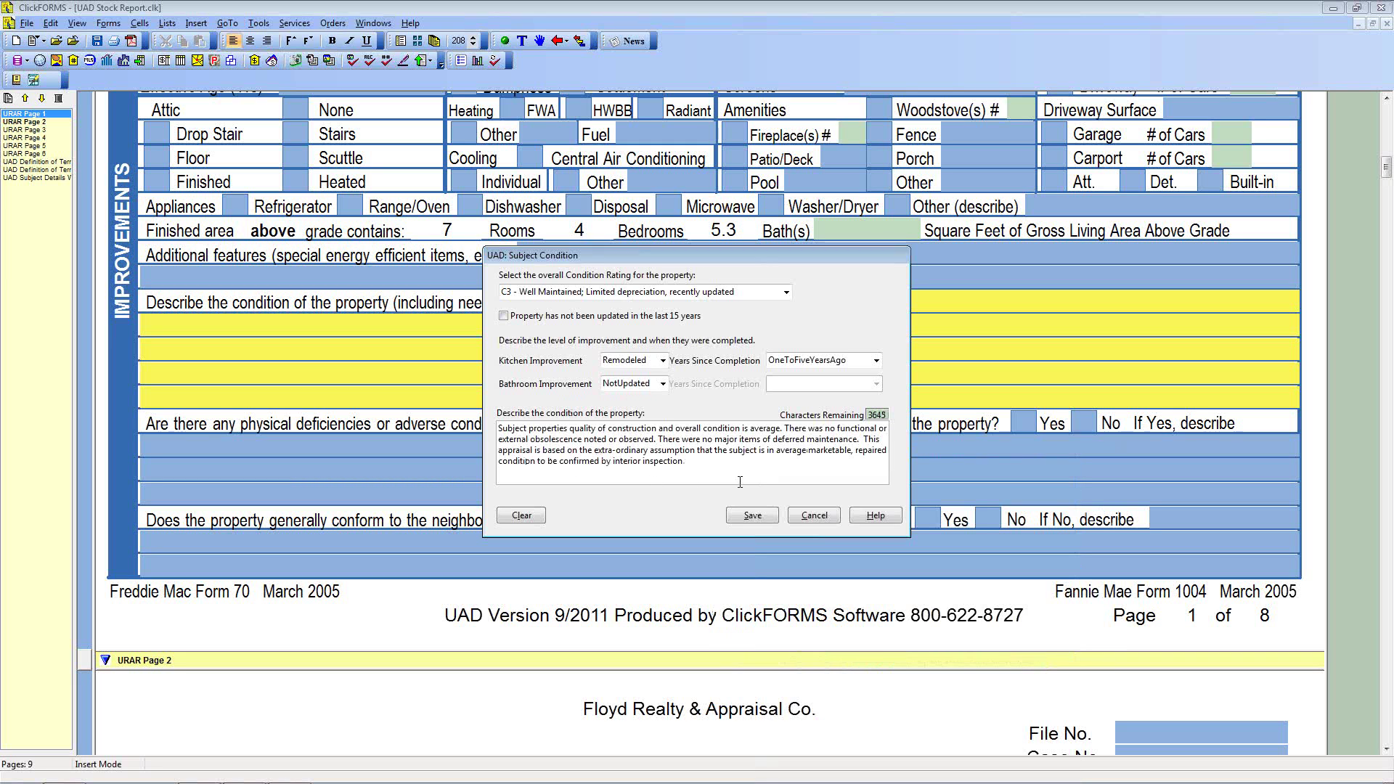
{"action": "type", "text": "this protyge"}
Check the spelling suggestions for "protyge" in the condition description, and close the spelling check without replacing the word.
{"action": "right_click", "coordinate": [715, 459]}
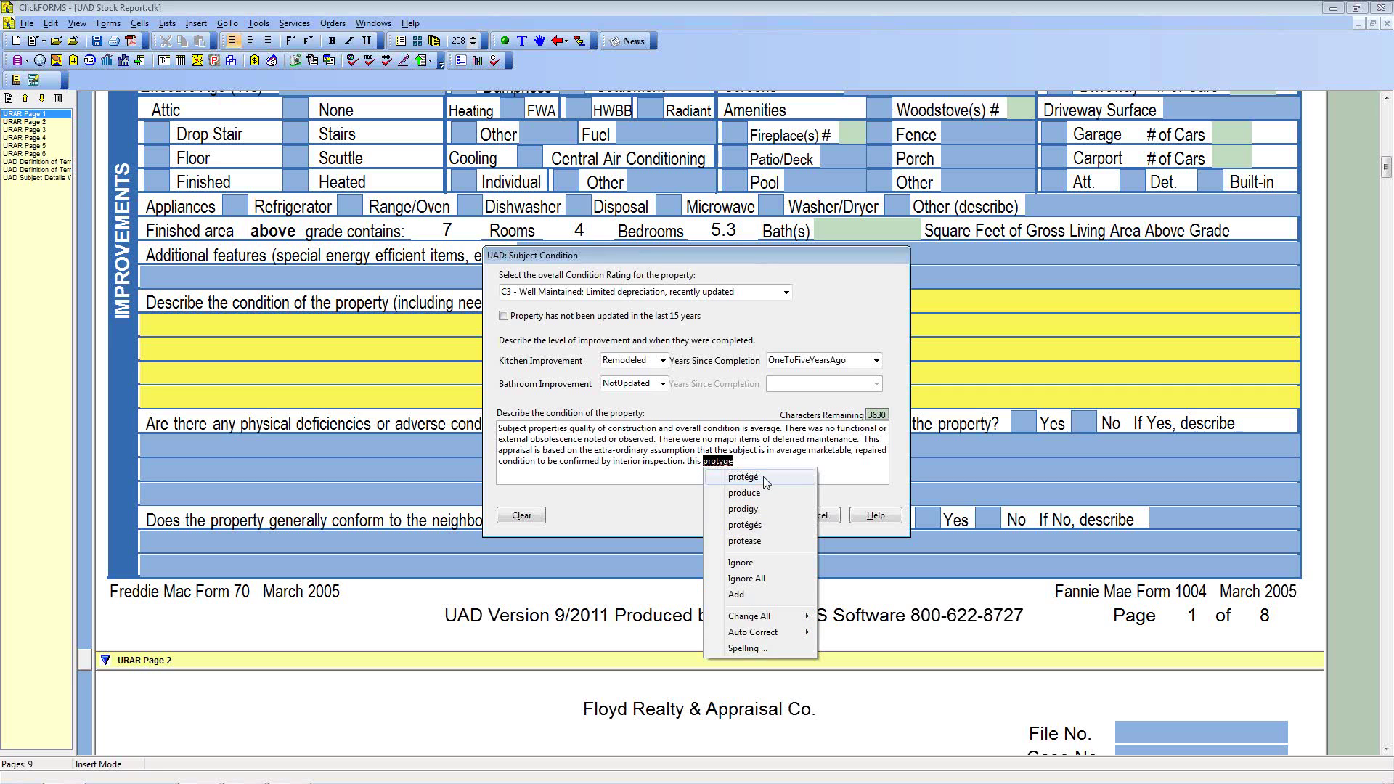
{"action": "left_click", "coordinate": [746, 648]}
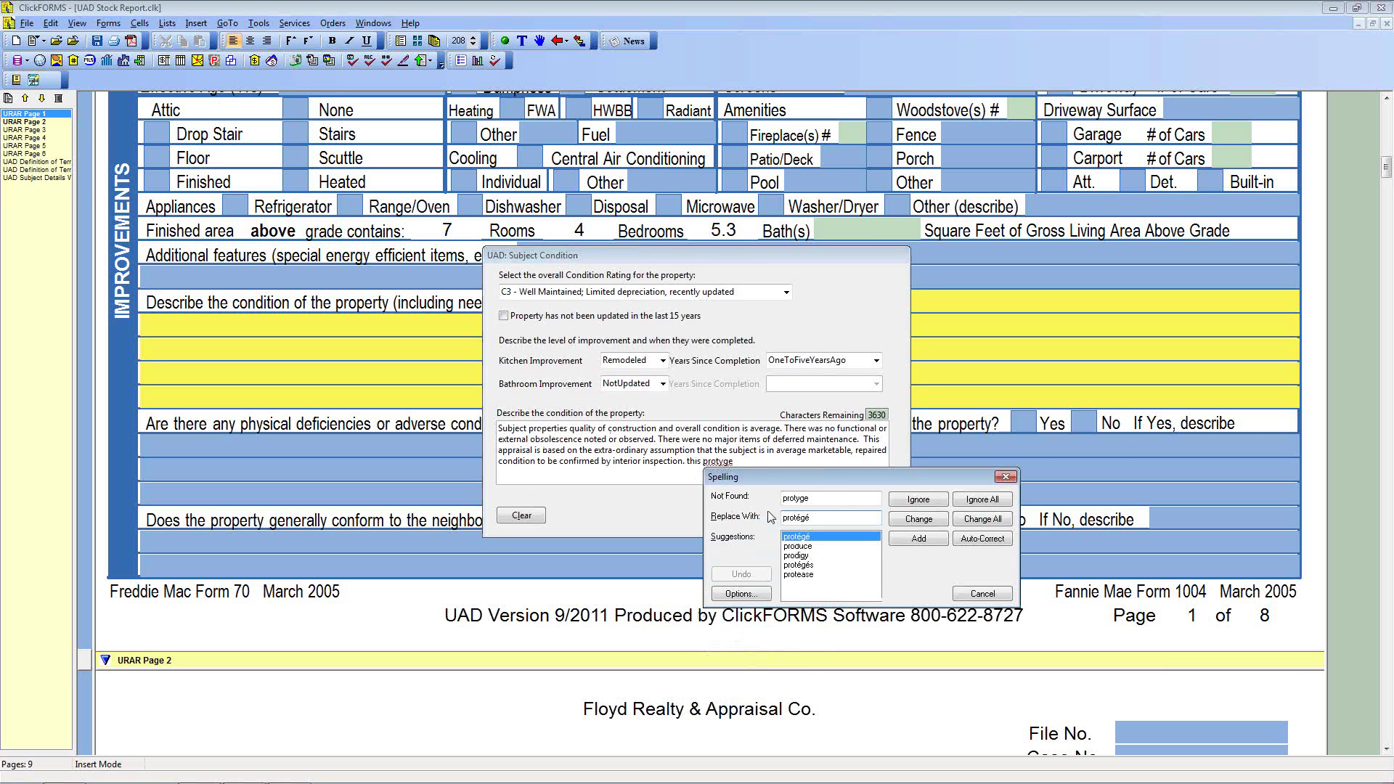
{"action": "left_click", "coordinate": [982, 593]}
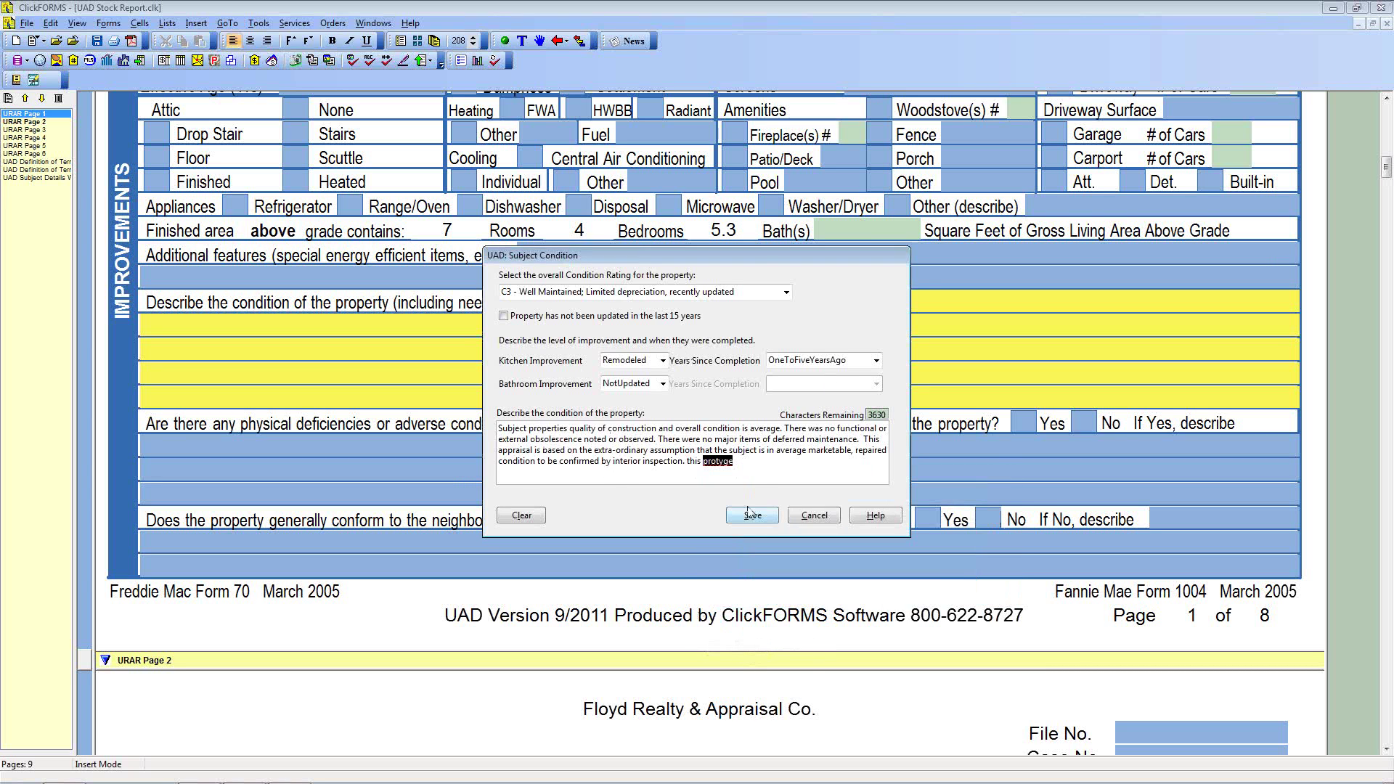
Start saving the condition description as a standard comment to review the list of stored comments, and cancel without adding it.
{"action": "left_click", "coordinate": [768, 472]}
{"action": "right_click", "coordinate": [782, 466]}
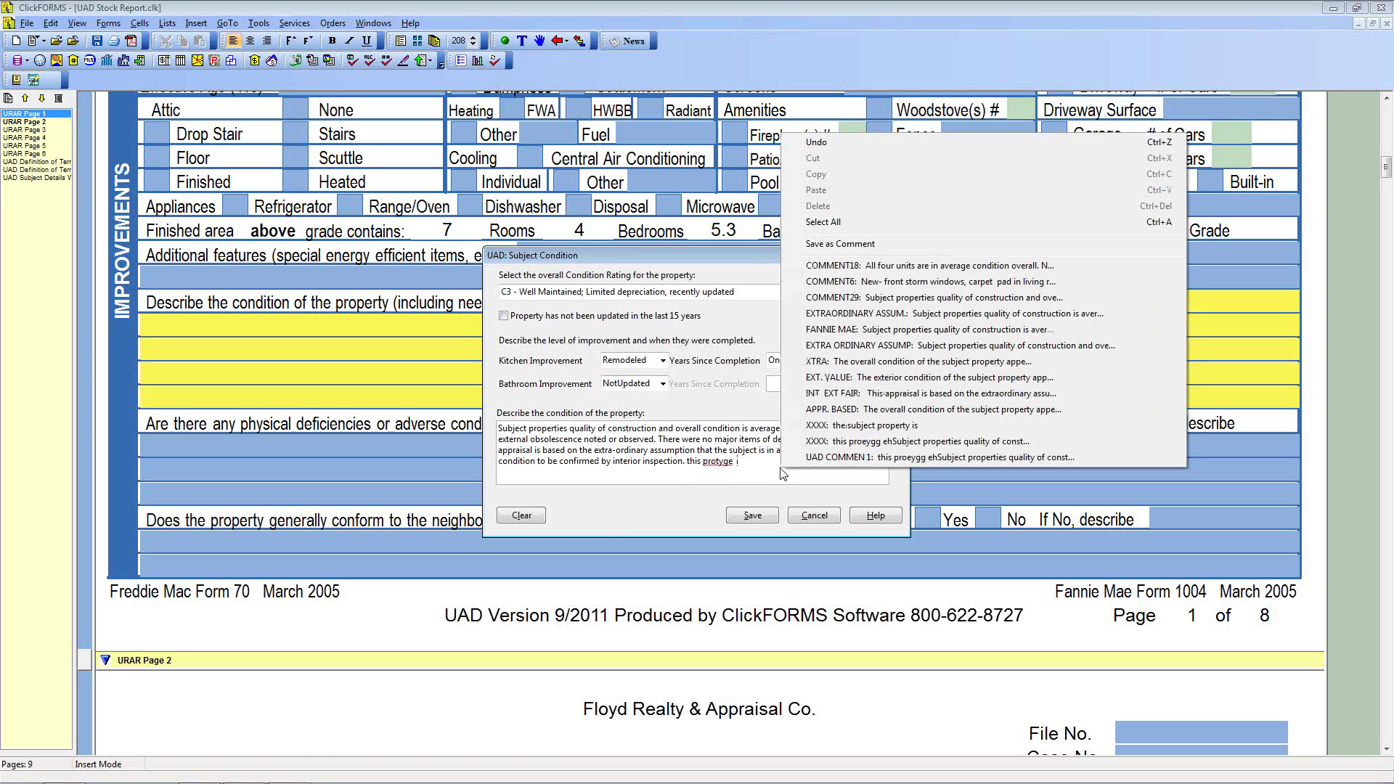
{"action": "left_click", "coordinate": [838, 247]}
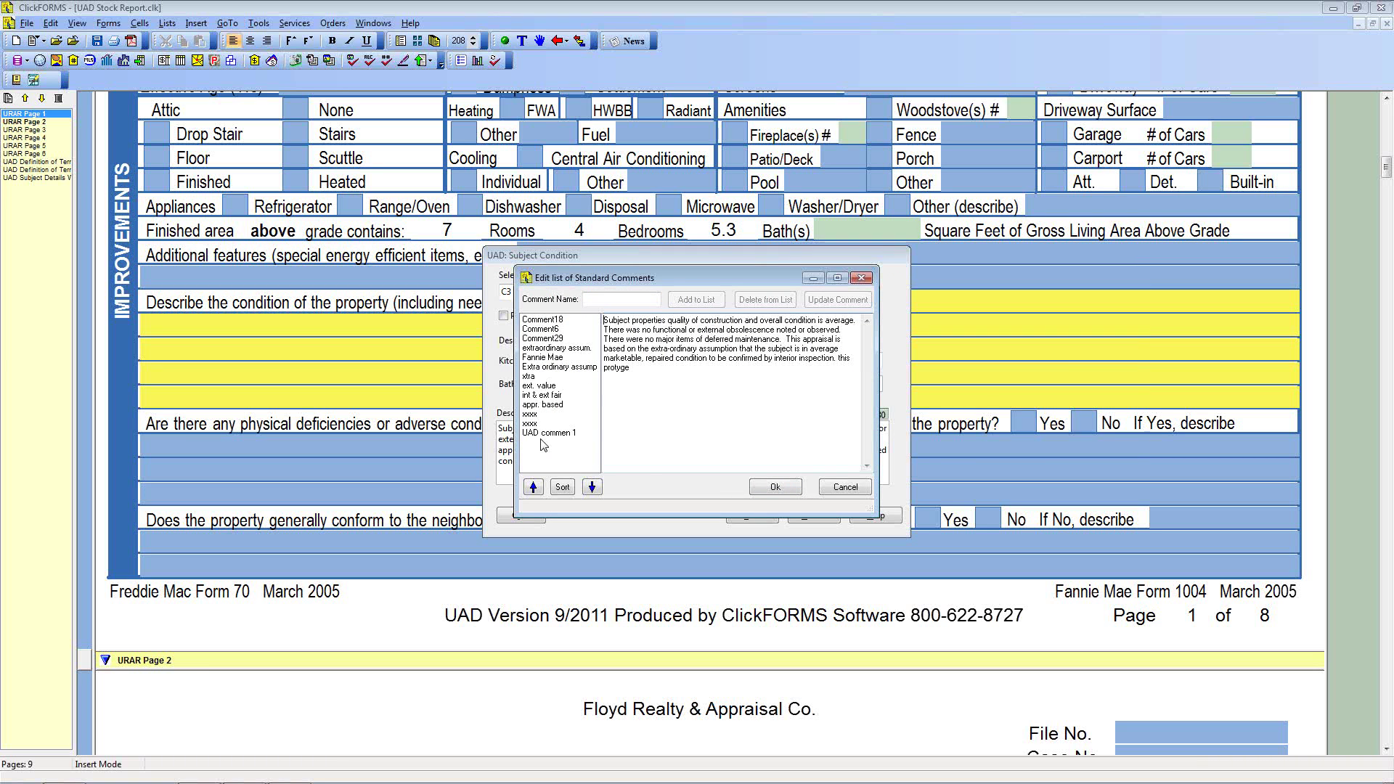
{"action": "left_click", "coordinate": [842, 486]}
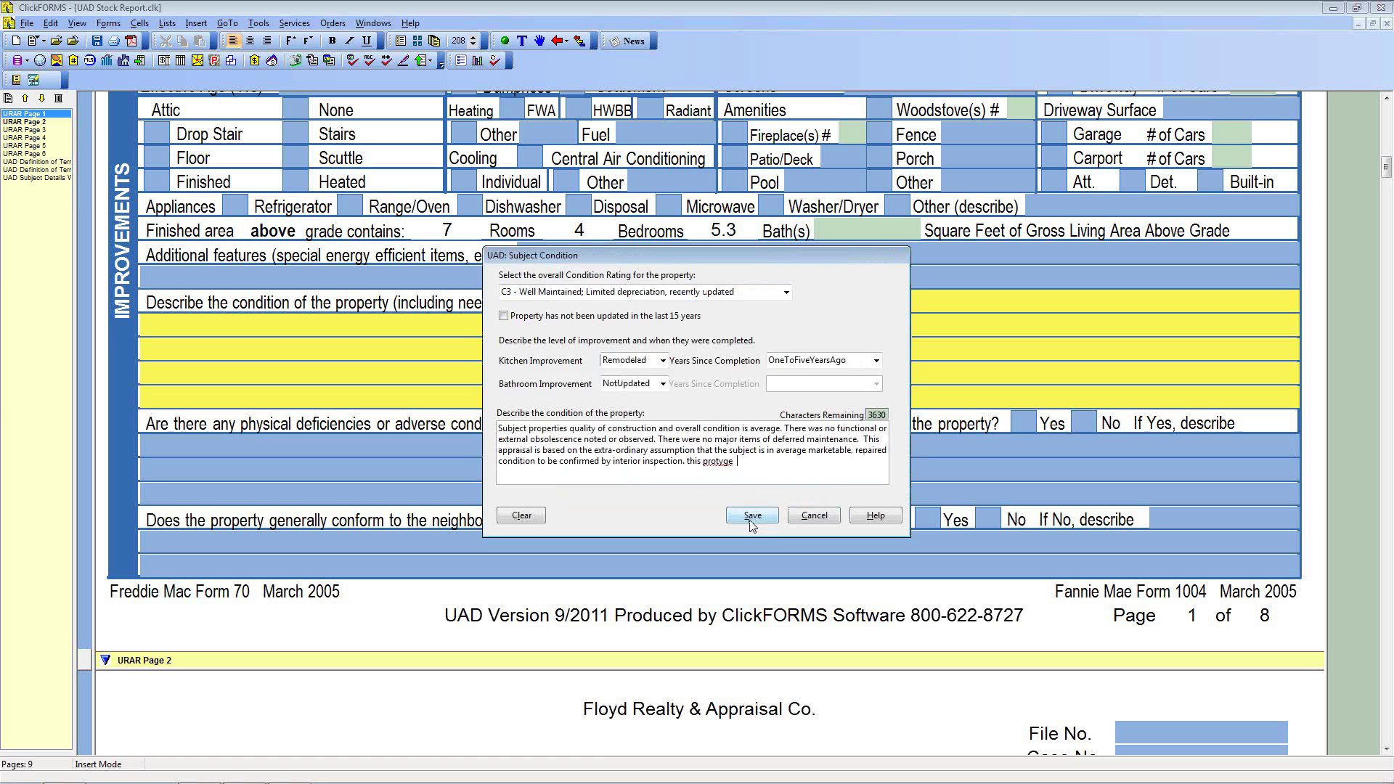
Save the Subject Condition entries to the Improvements section's property condition field.
{"action": "right_click", "coordinate": [796, 467]}
{"action": "left_click", "coordinate": [744, 276]}
{"action": "left_click", "coordinate": [752, 516]}
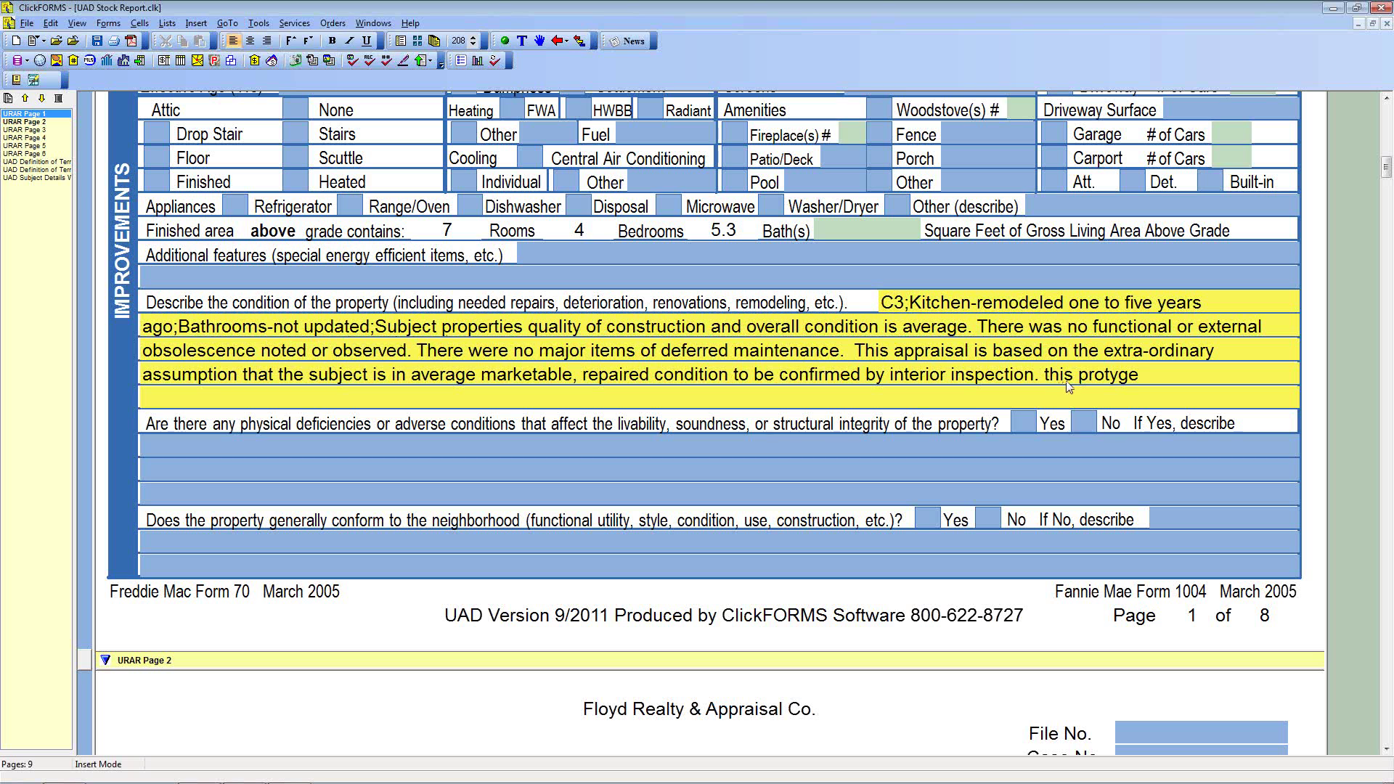
Reopen the Subject Condition form, add the stored "xtra" comment after the existing description, and save it.
{"action": "left_click", "coordinate": [1192, 374]}
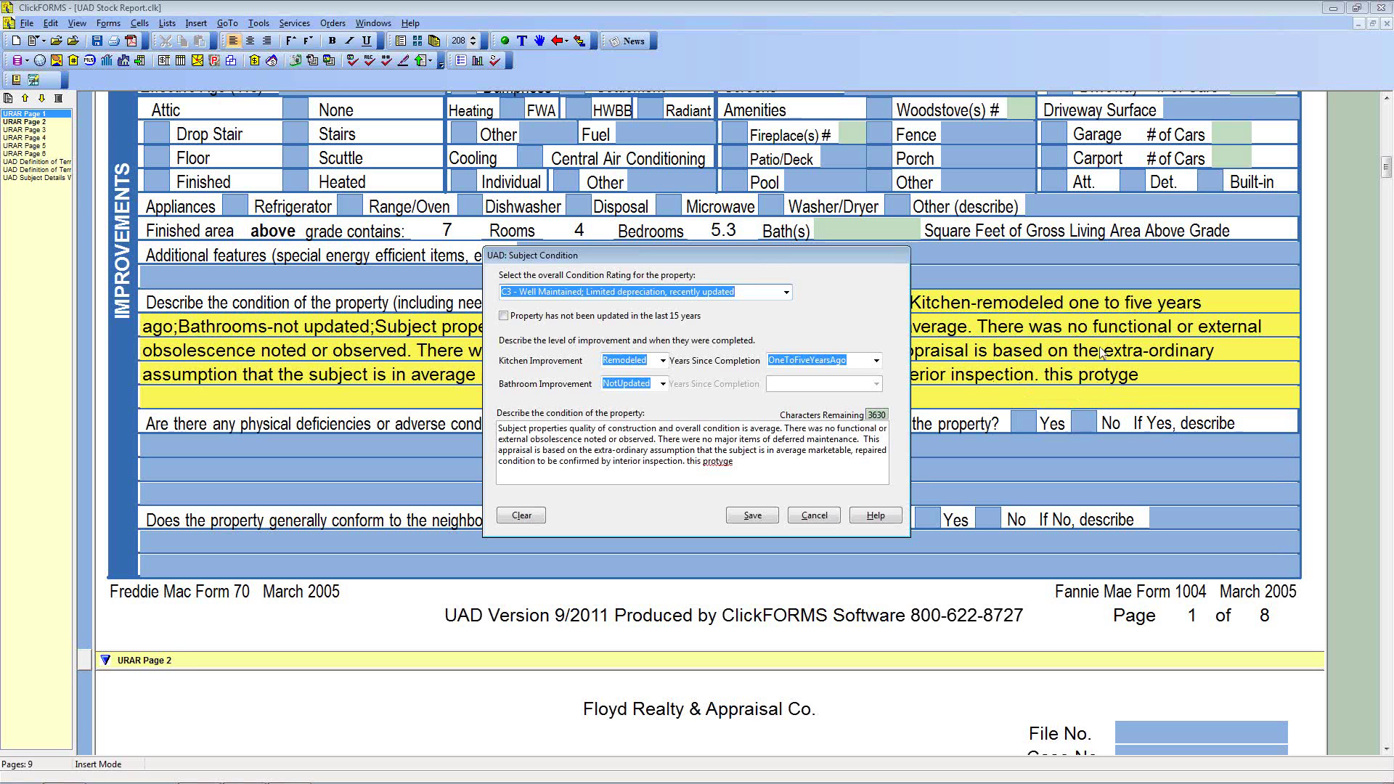
{"action": "left_click", "coordinate": [755, 464]}
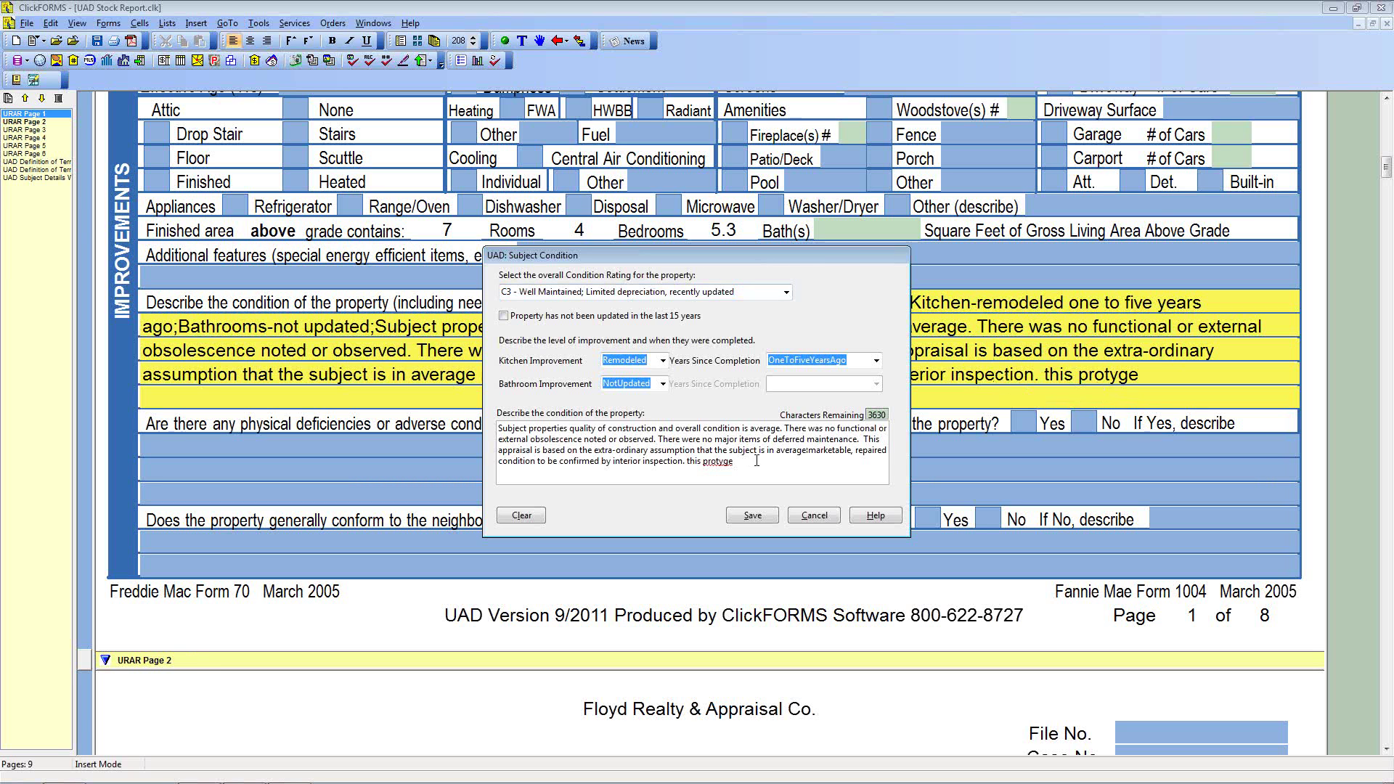
{"action": "right_click", "coordinate": [756, 461]}
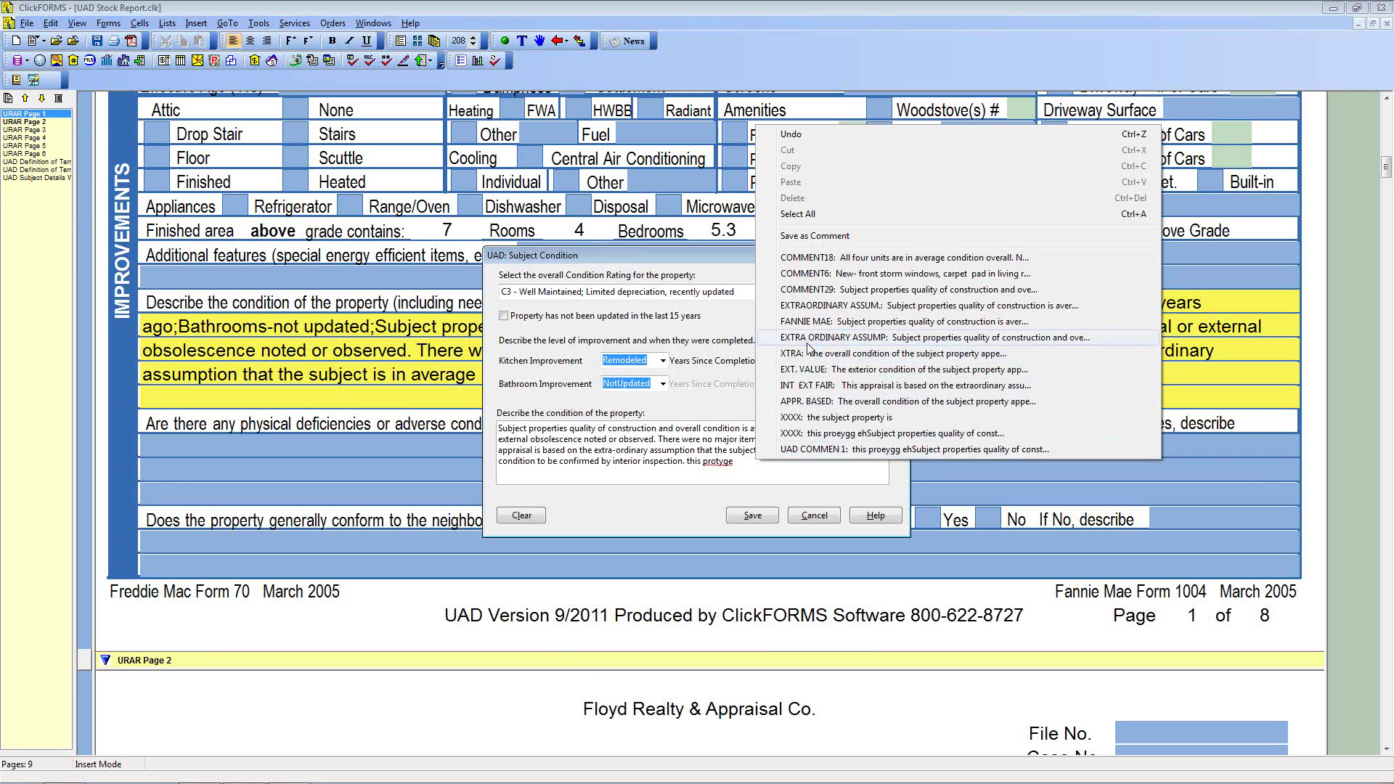
{"action": "left_click", "coordinate": [835, 353]}
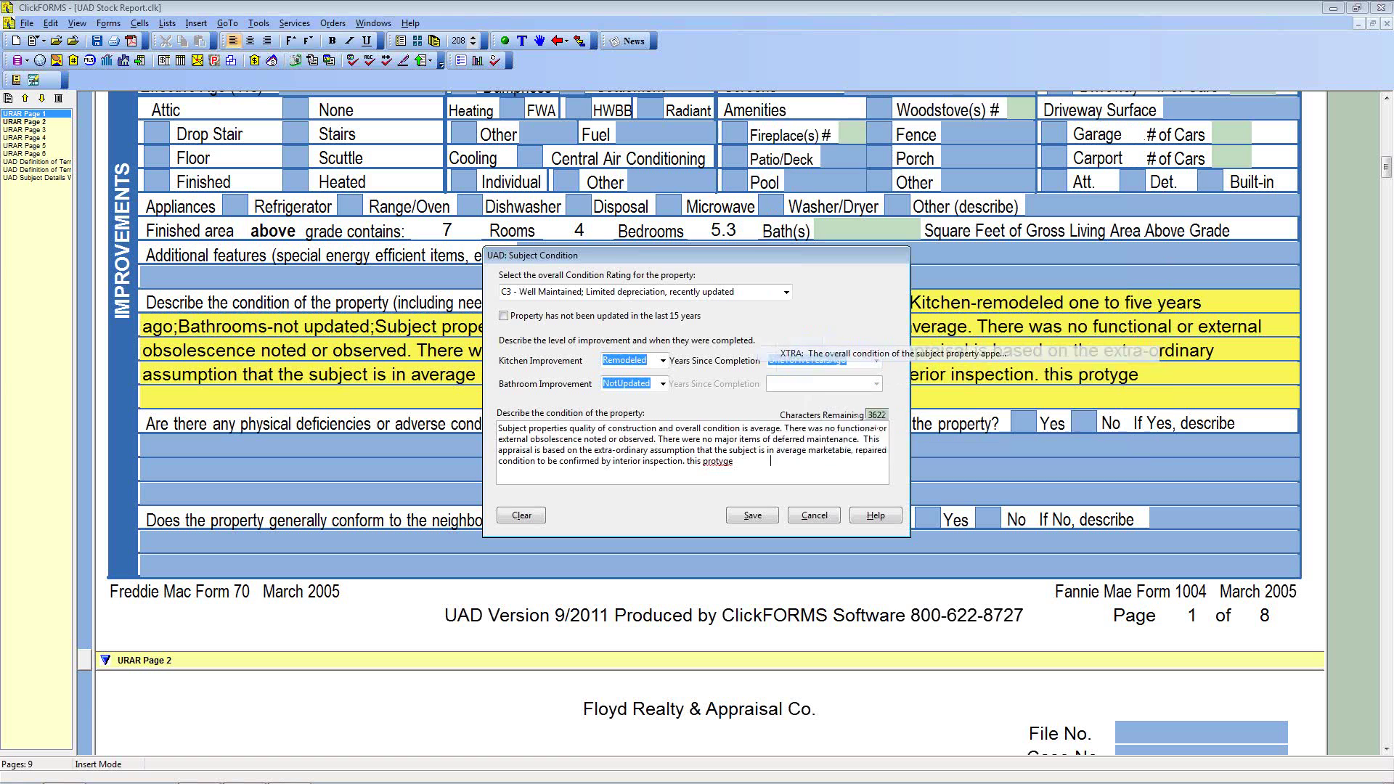
{"action": "left_click", "coordinate": [752, 515]}
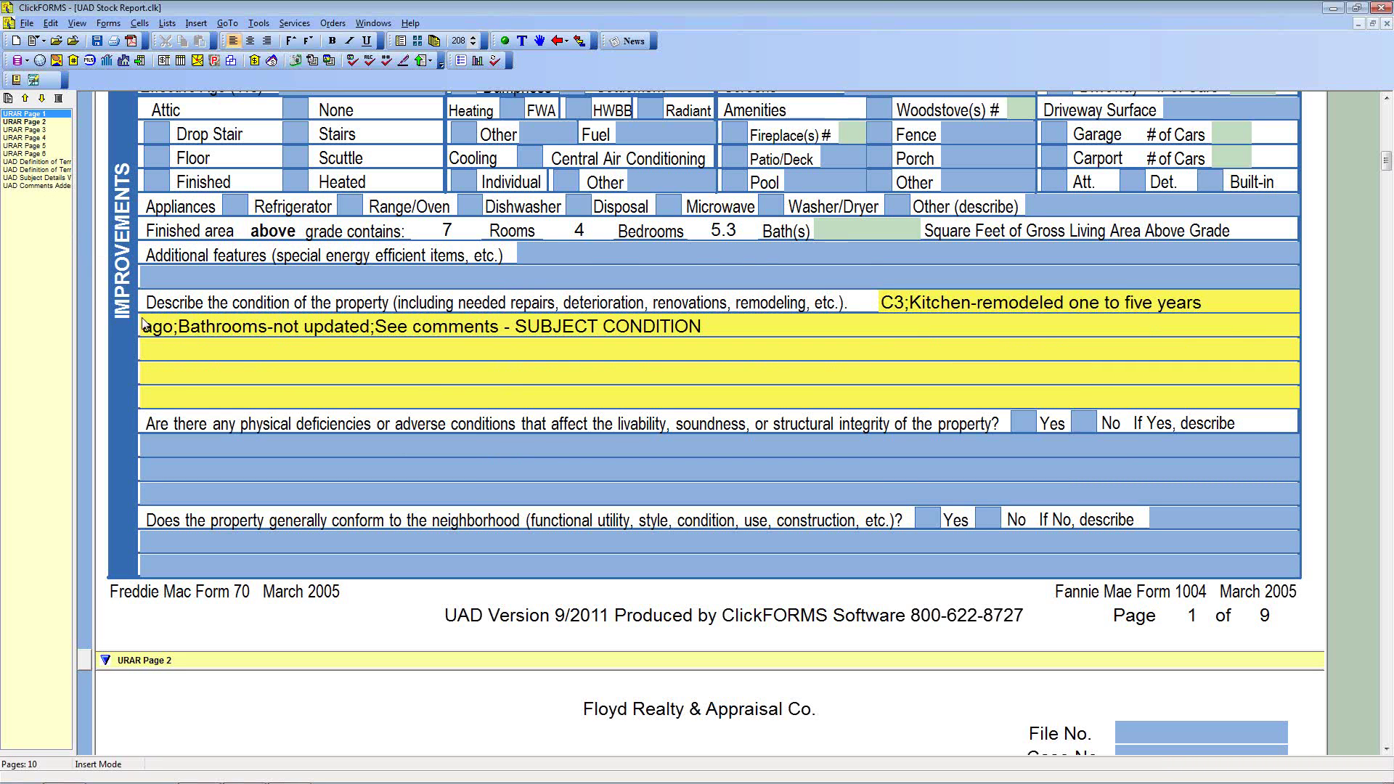
Compare the Subject Condition text on the UAD Comments Addendum with the property condition field in the Improvements section.
{"action": "left_click", "coordinate": [34, 187]}
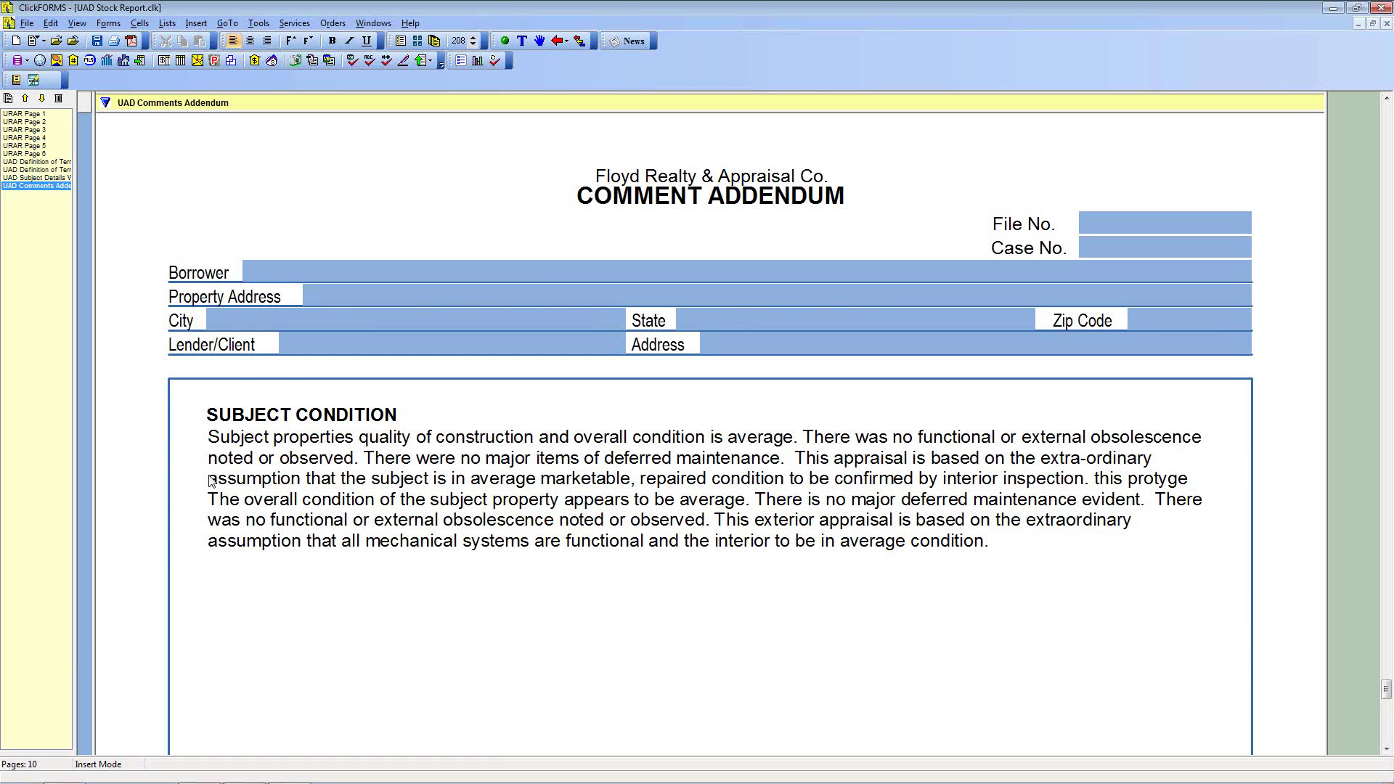
{"action": "left_click", "coordinate": [29, 122]}
{"action": "scroll", "coordinate": [450, 421], "scroll_direction": "up", "scroll_amount": 5}
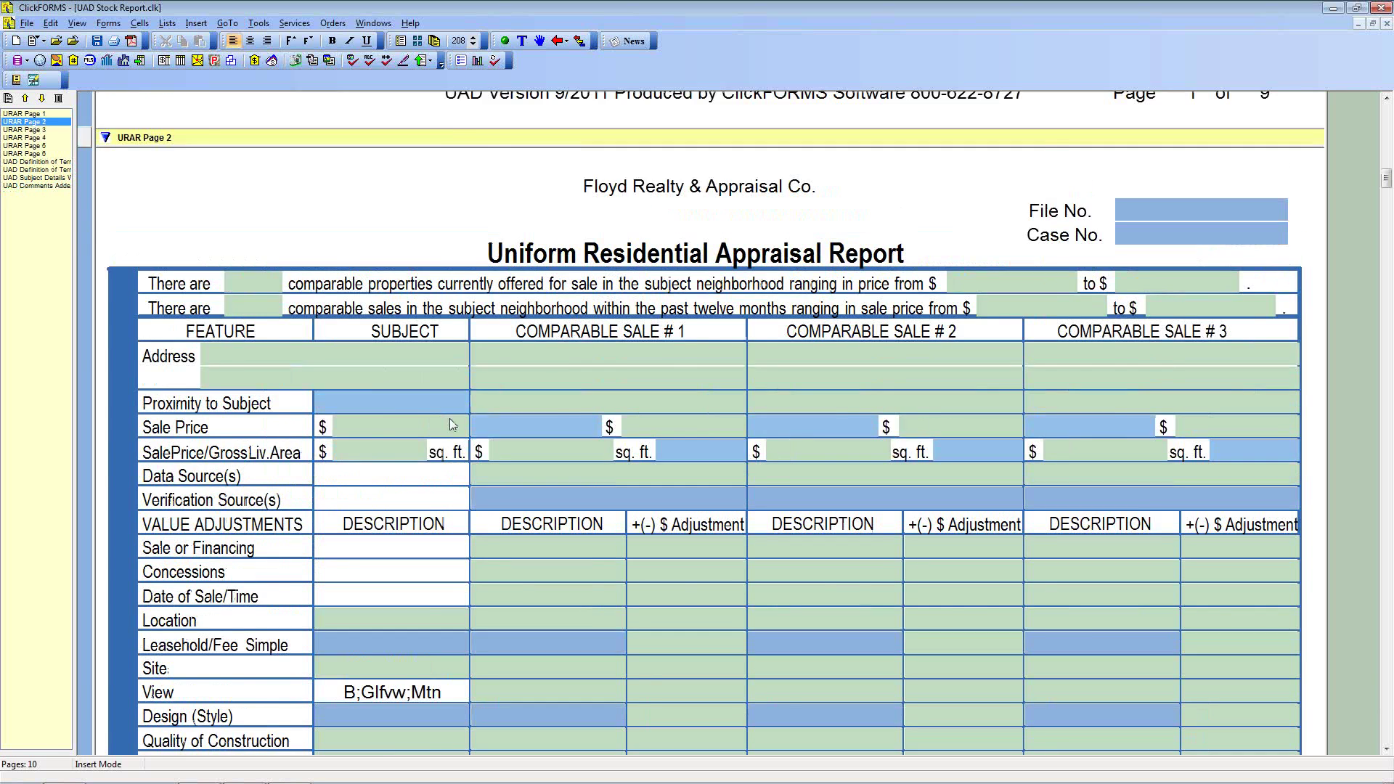
{"action": "scroll", "coordinate": [450, 423], "scroll_direction": "up", "scroll_amount": 5}
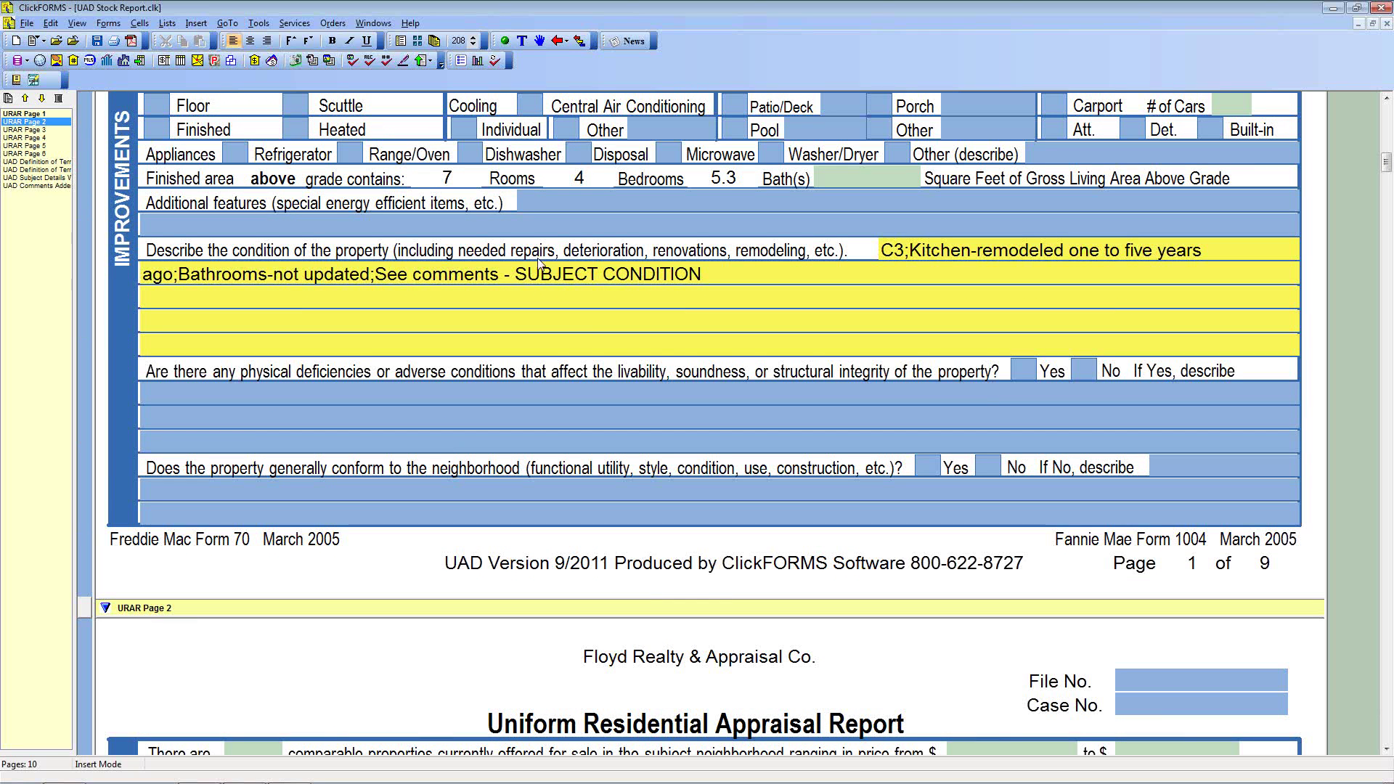
{"action": "left_click", "coordinate": [33, 186]}
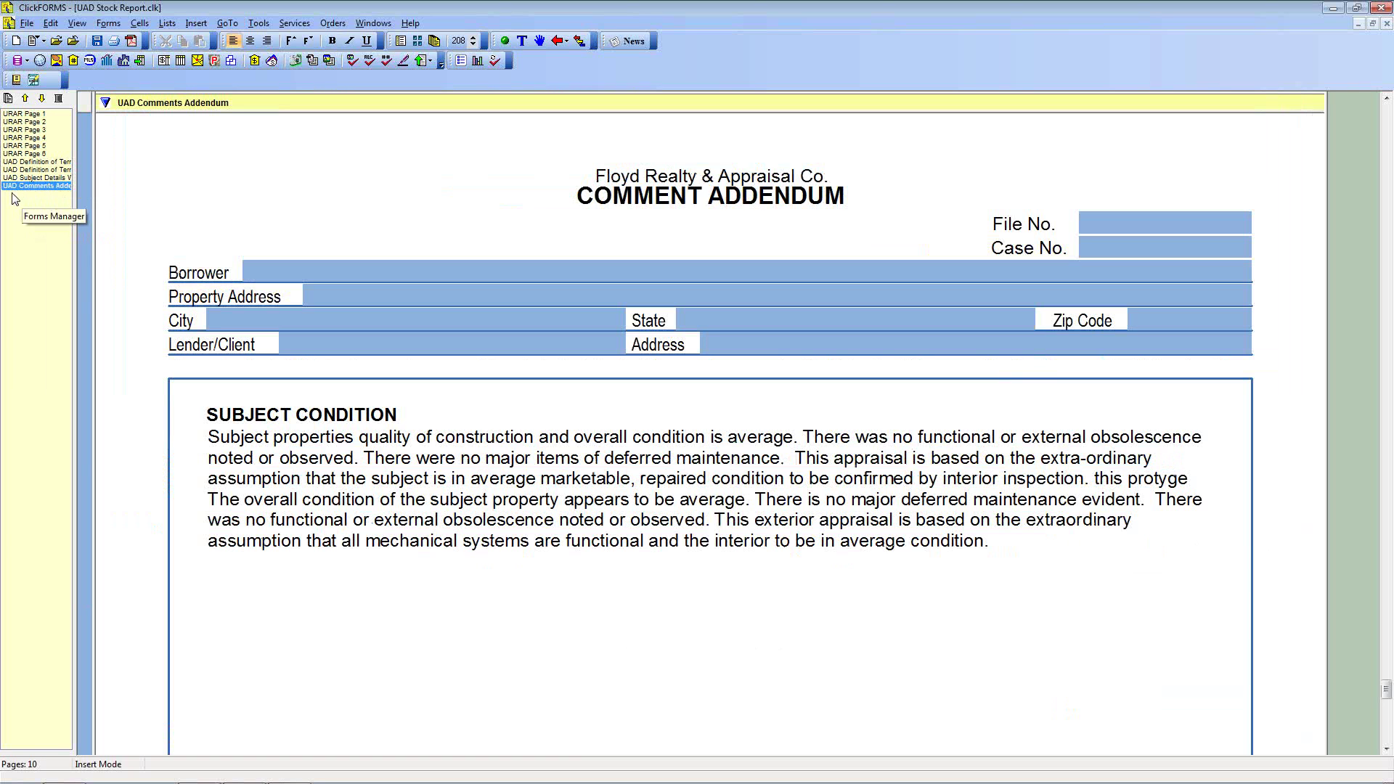
Open the Forms Library, review the forms in the UAD folder, and close the library.
{"action": "left_click", "coordinate": [419, 43]}
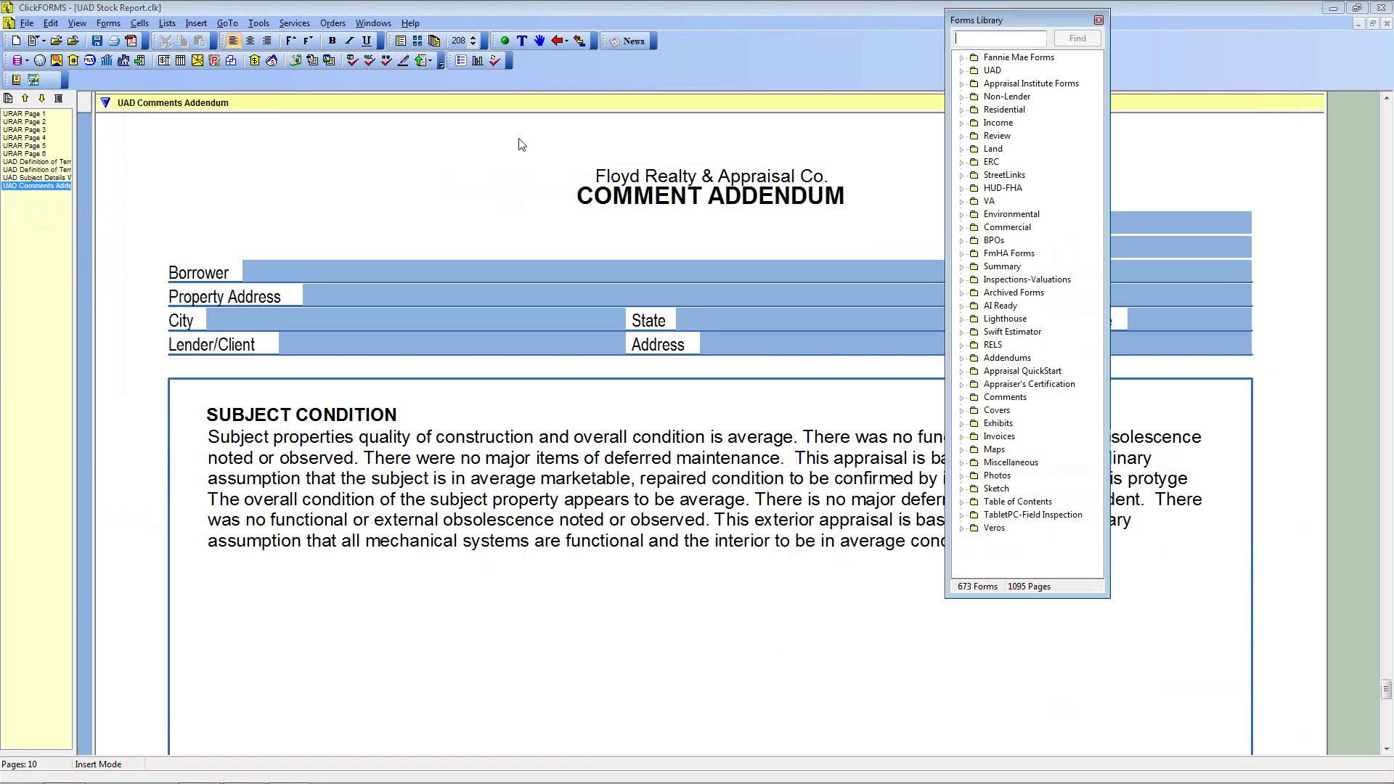
{"action": "left_click", "coordinate": [961, 70]}
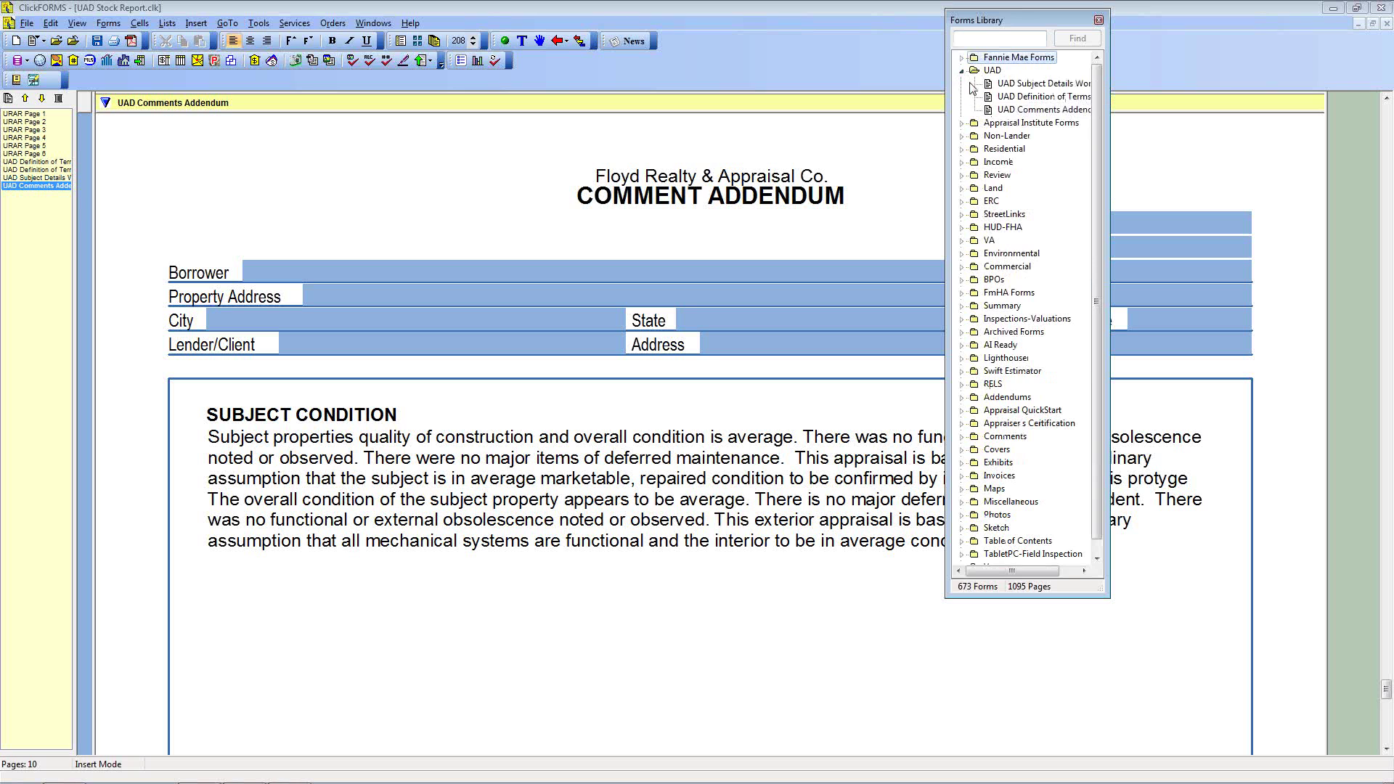
{"action": "left_click", "coordinate": [961, 71]}
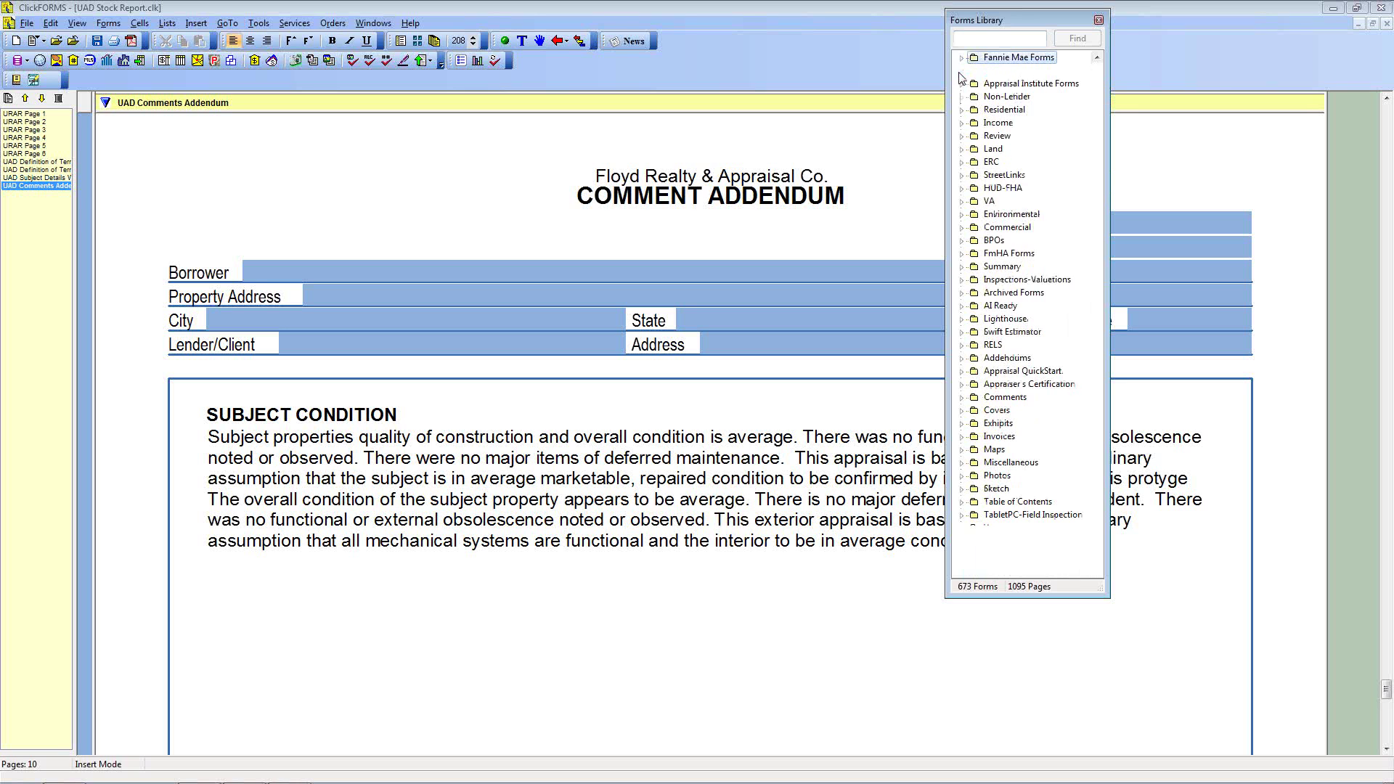
{"action": "left_click", "coordinate": [1099, 20]}
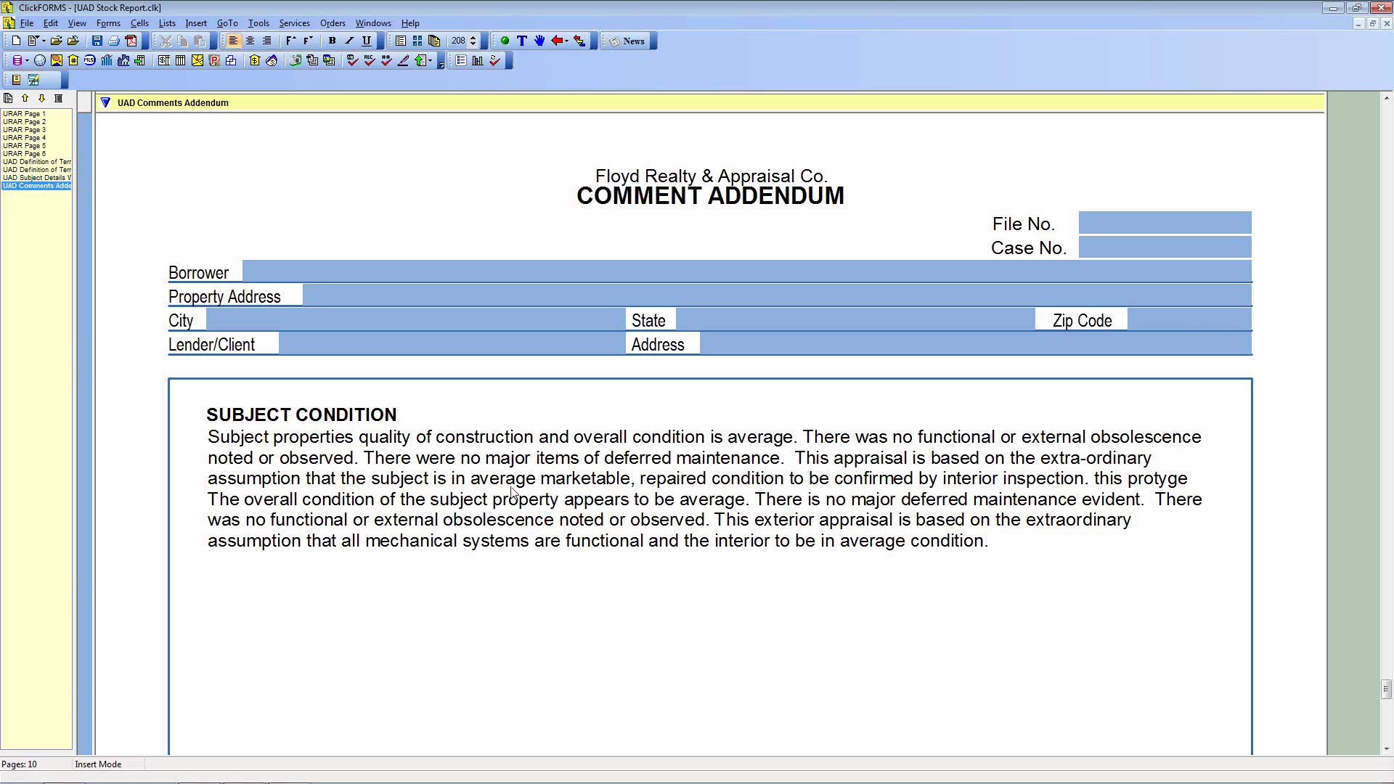
Try to edit the Subject Condition text directly on the addendum, and reopen its Subject Condition form from the Improvements section.
{"action": "left_click", "coordinate": [680, 468]}
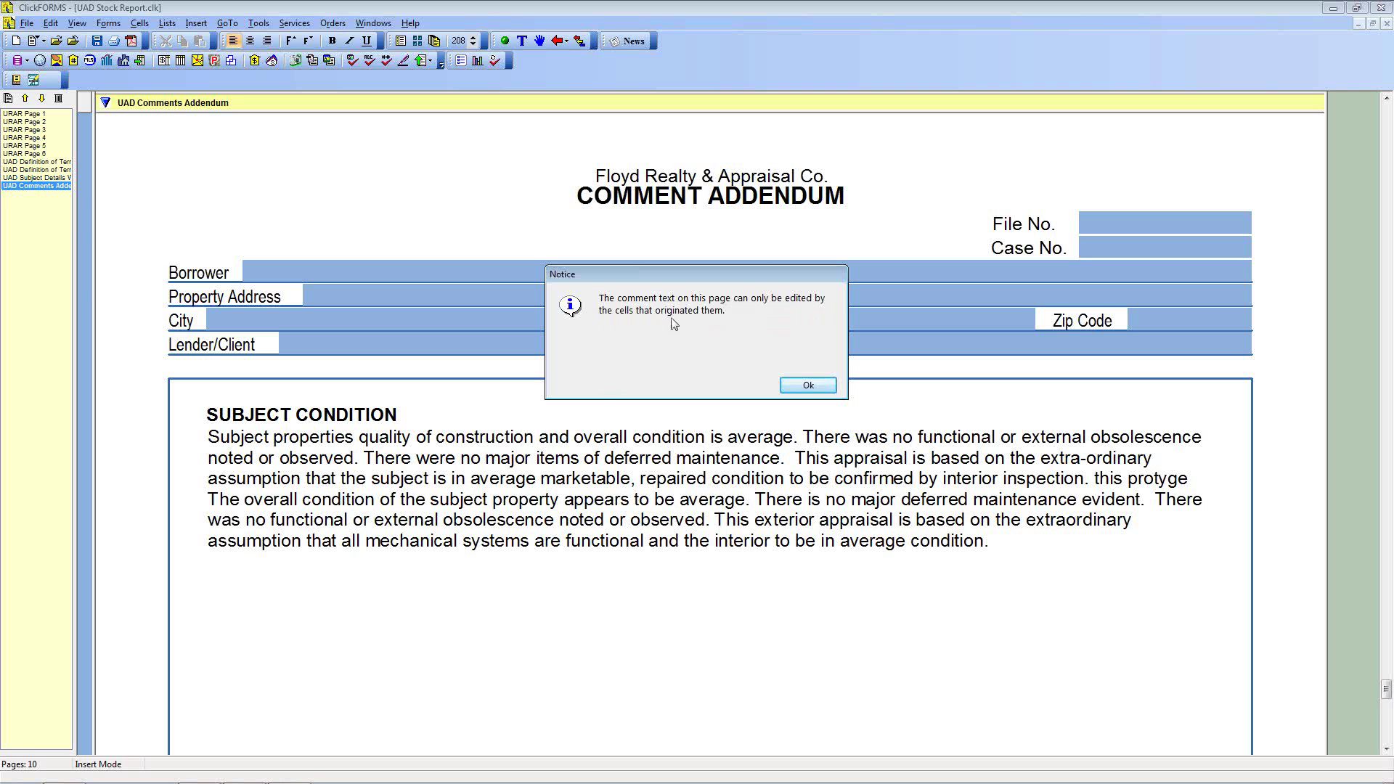
{"action": "left_click", "coordinate": [807, 385]}
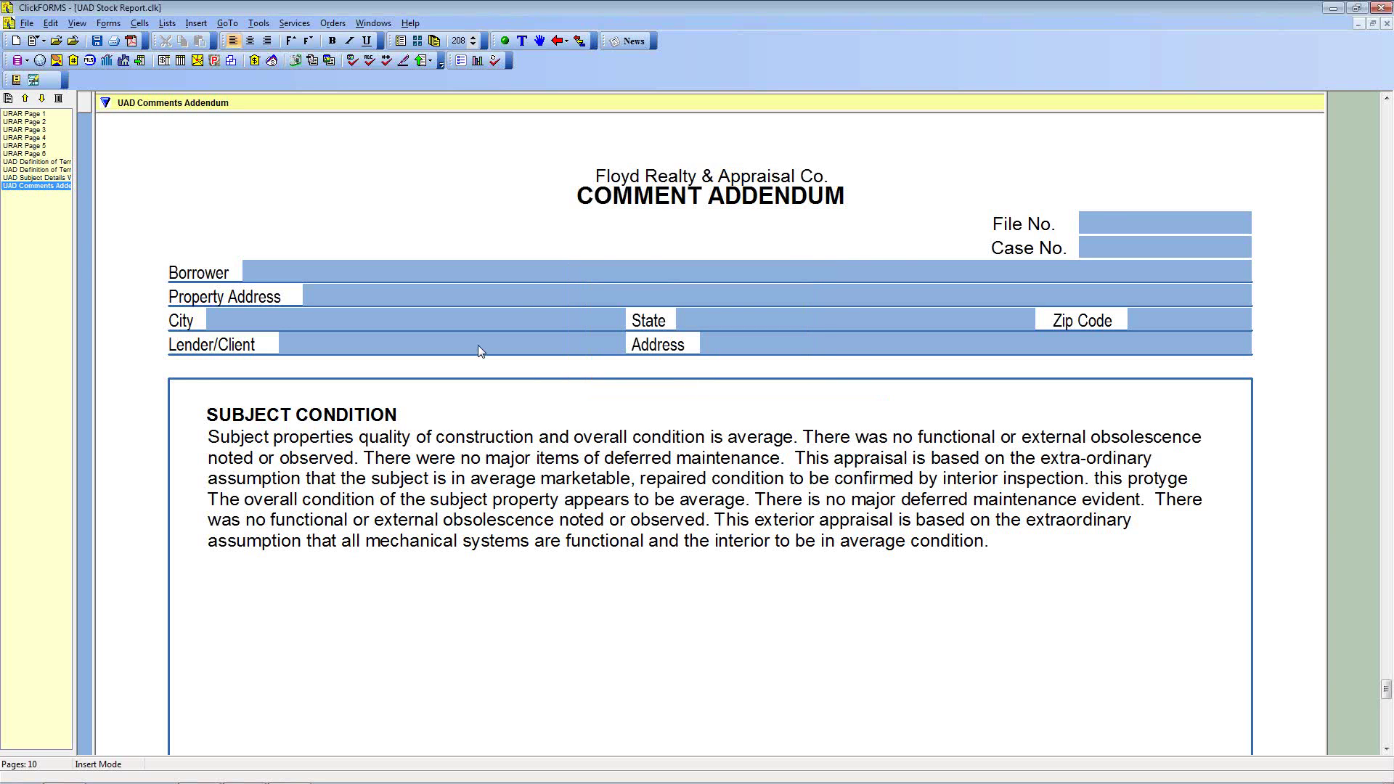
{"action": "left_click", "coordinate": [43, 122]}
{"action": "scroll", "coordinate": [389, 450], "scroll_direction": "up", "scroll_amount": 4}
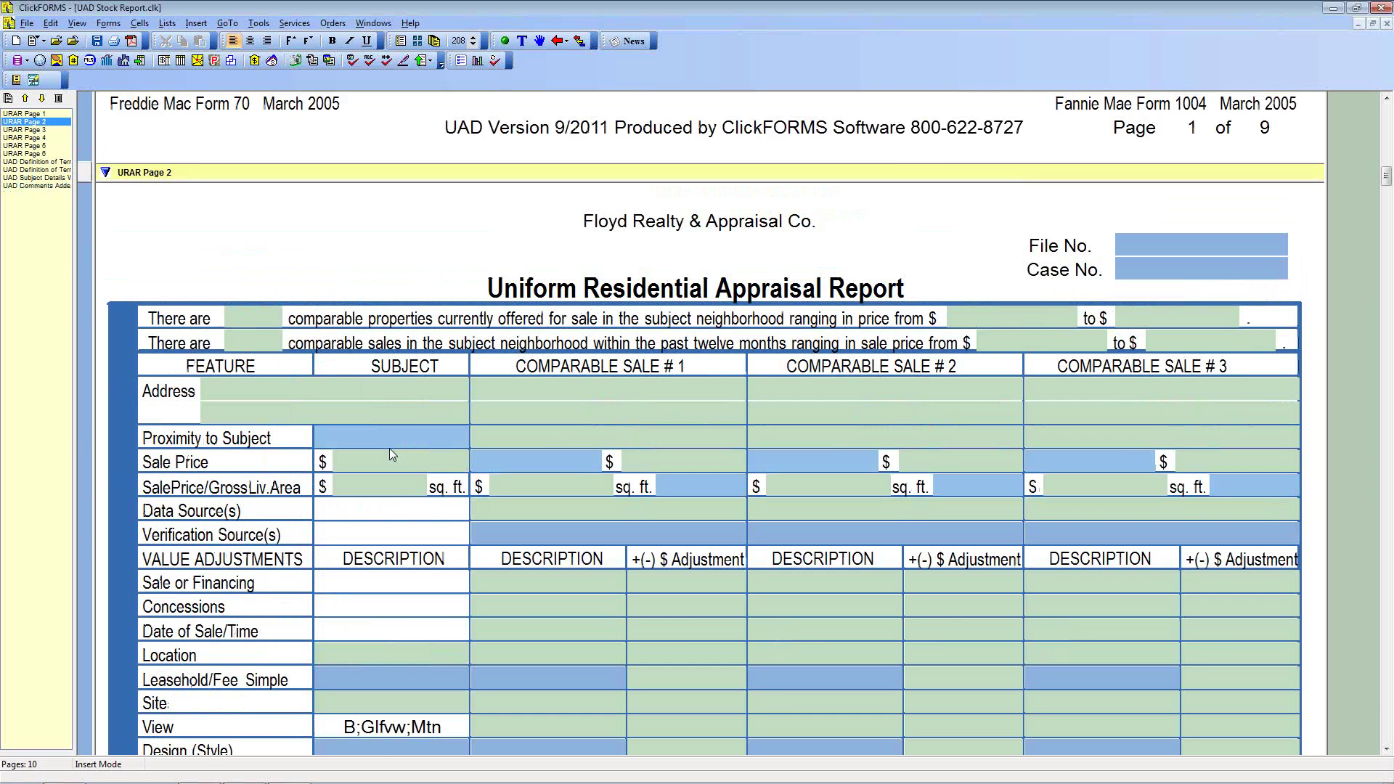
{"action": "scroll", "coordinate": [389, 450], "scroll_direction": "up", "scroll_amount": 3}
{"action": "left_click", "coordinate": [463, 286]}
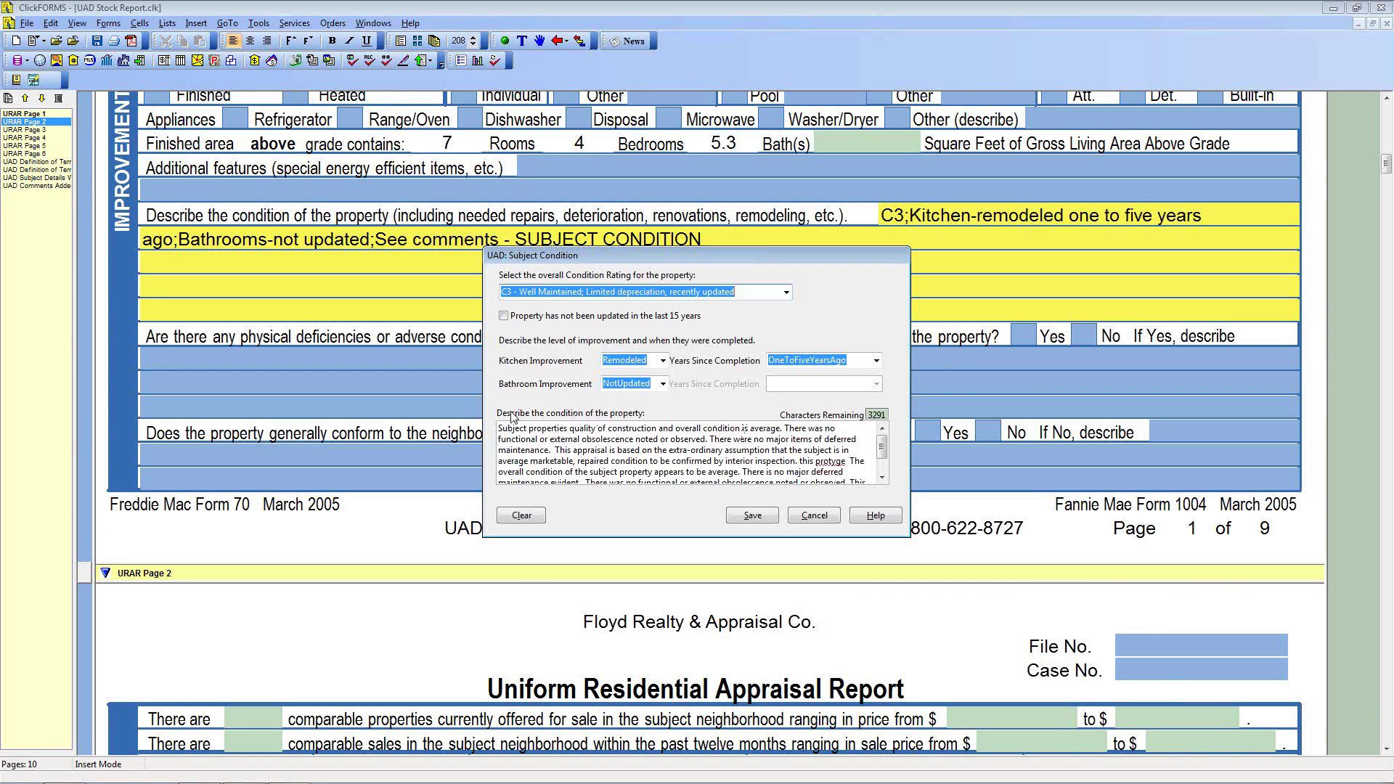
Review the description of the property's condition in the Subject Condition form, and close the form without saving.
{"action": "left_click", "coordinate": [695, 450]}
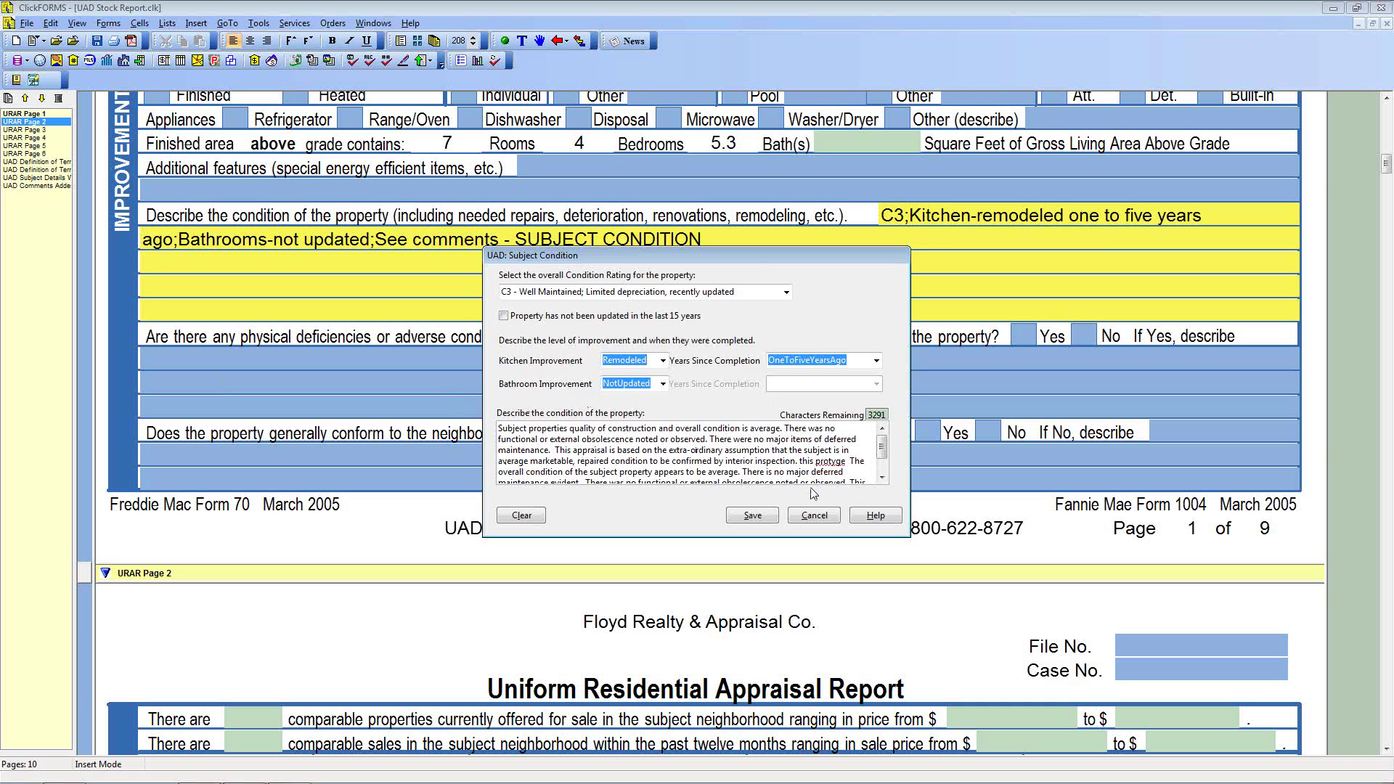
{"action": "left_click", "coordinate": [804, 515]}
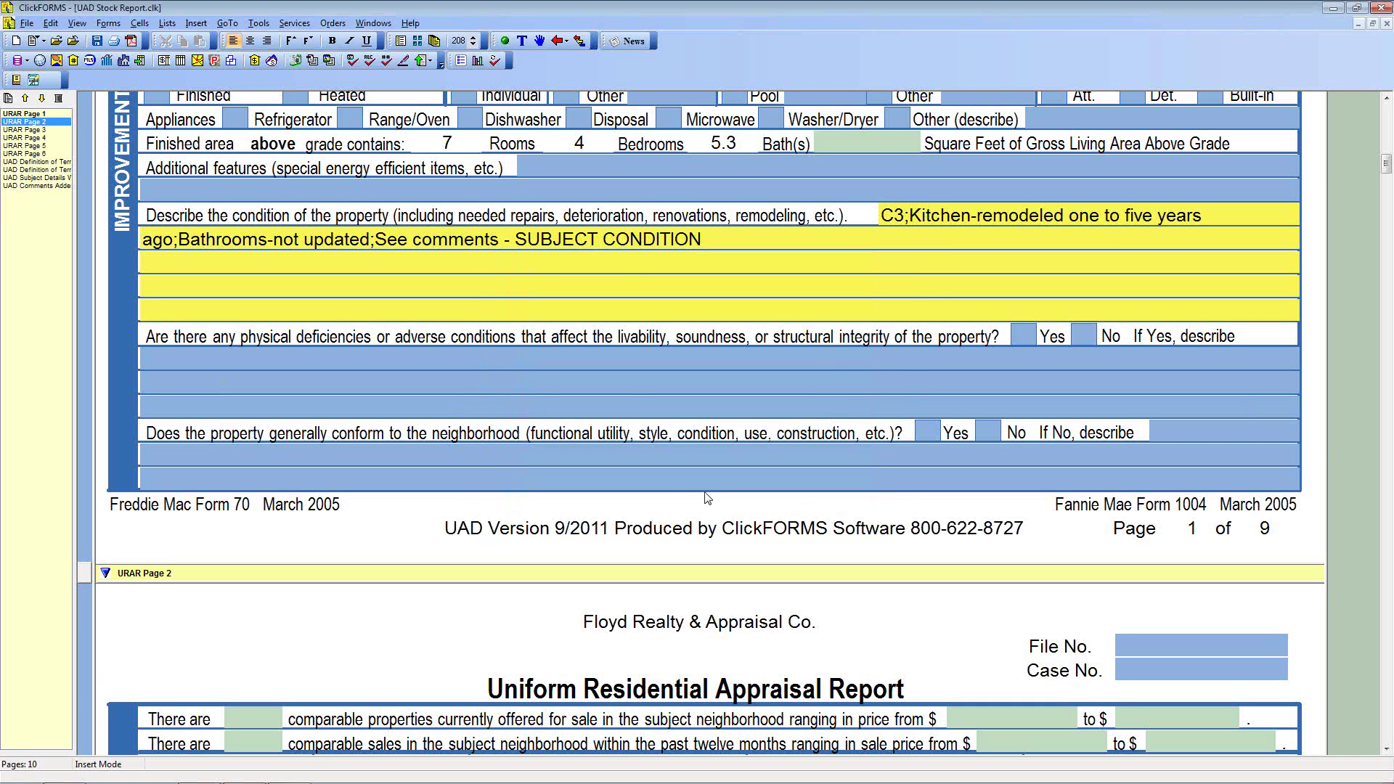
Check the subject's Data Source, Verification Source, Sale or Financing, Concessions and Date of Sale cells in the URAR Page 2 sales comparison grid.
{"action": "scroll", "coordinate": [706, 498], "scroll_direction": "down", "scroll_amount": 8}
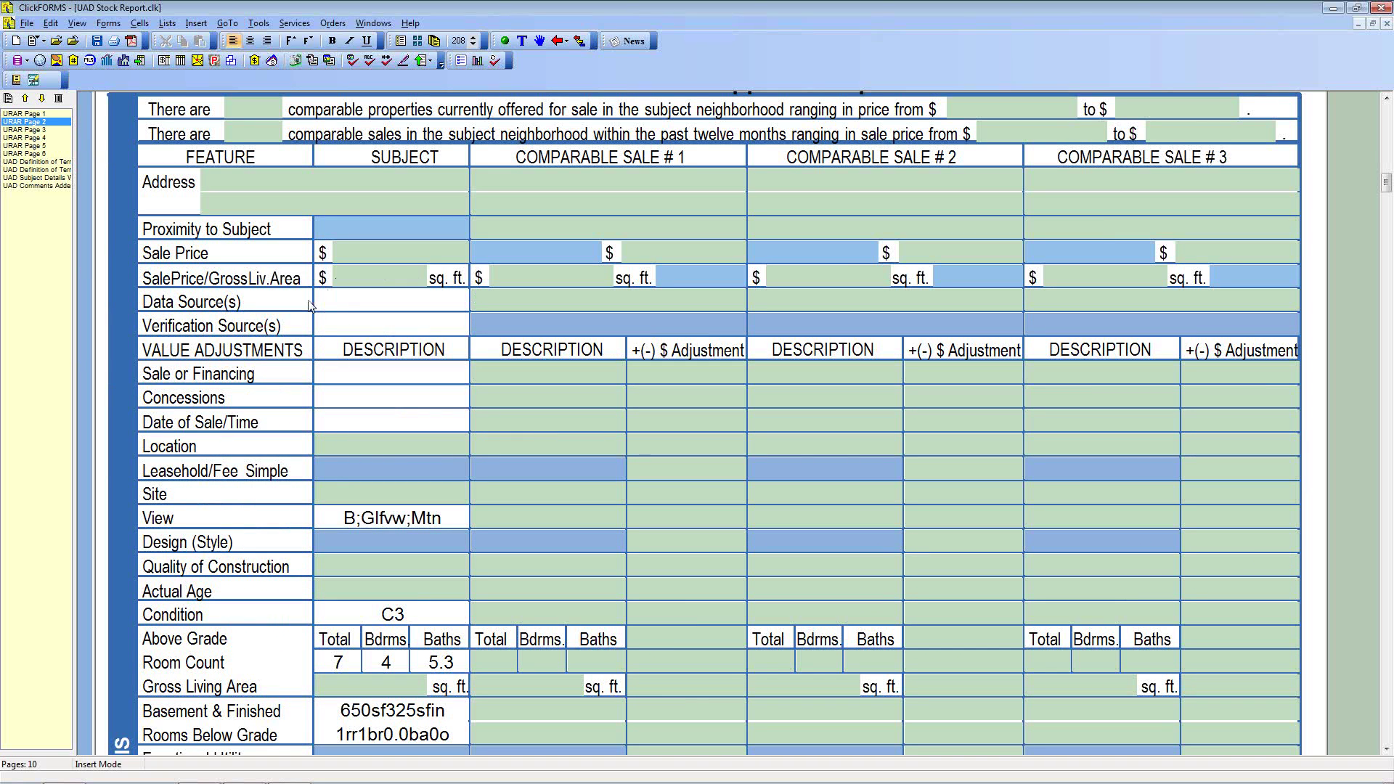
{"action": "left_click", "coordinate": [370, 420]}
{"action": "left_click", "coordinate": [369, 400]}
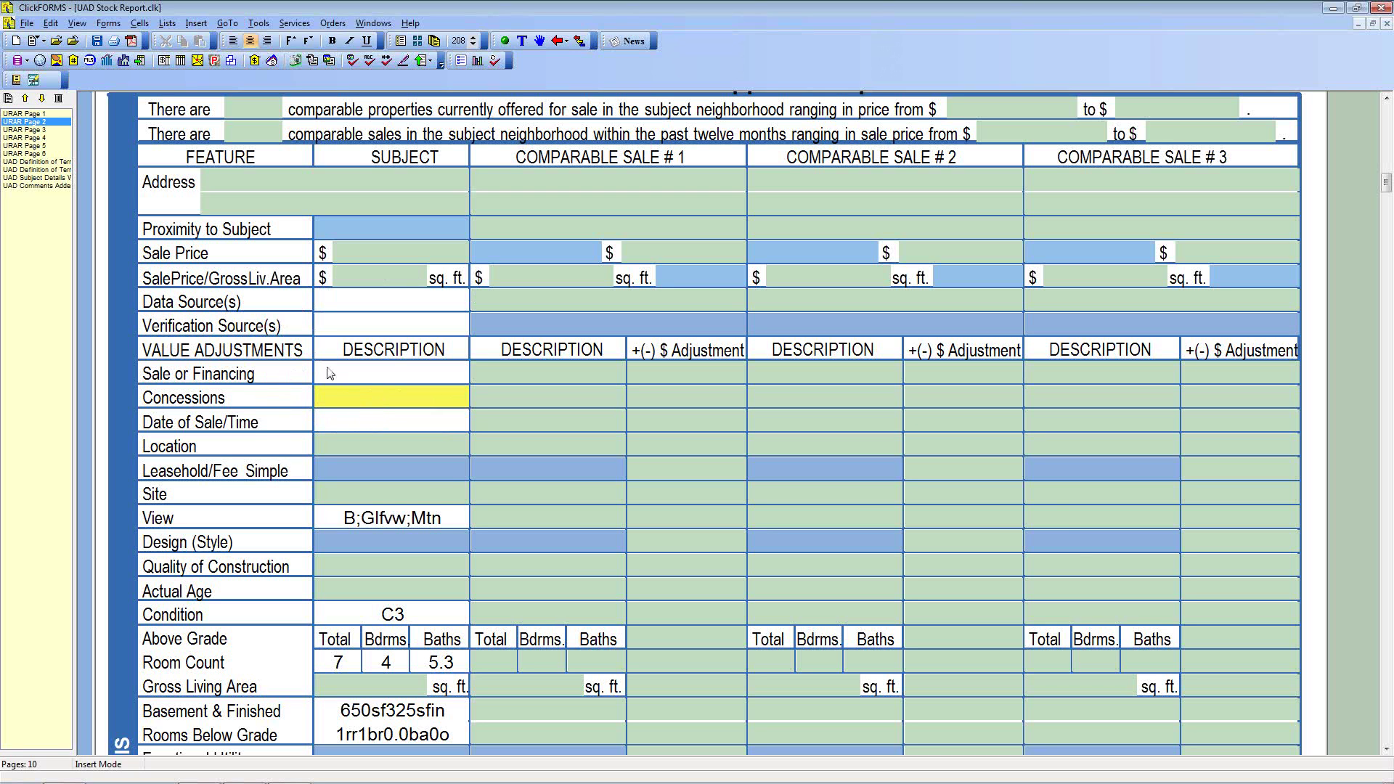
{"action": "left_click", "coordinate": [381, 422]}
{"action": "left_click", "coordinate": [381, 398]}
{"action": "left_click", "coordinate": [380, 374]}
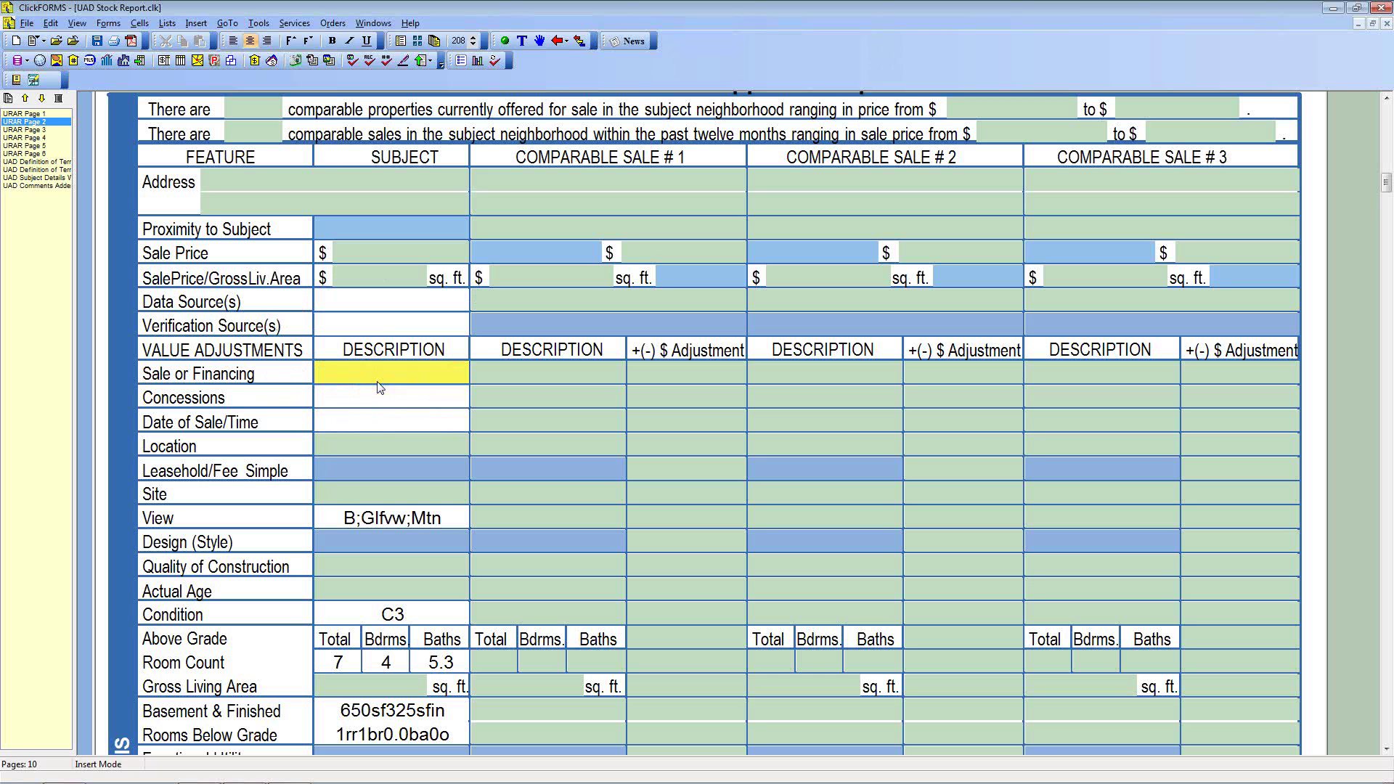
{"action": "left_click", "coordinate": [379, 302]}
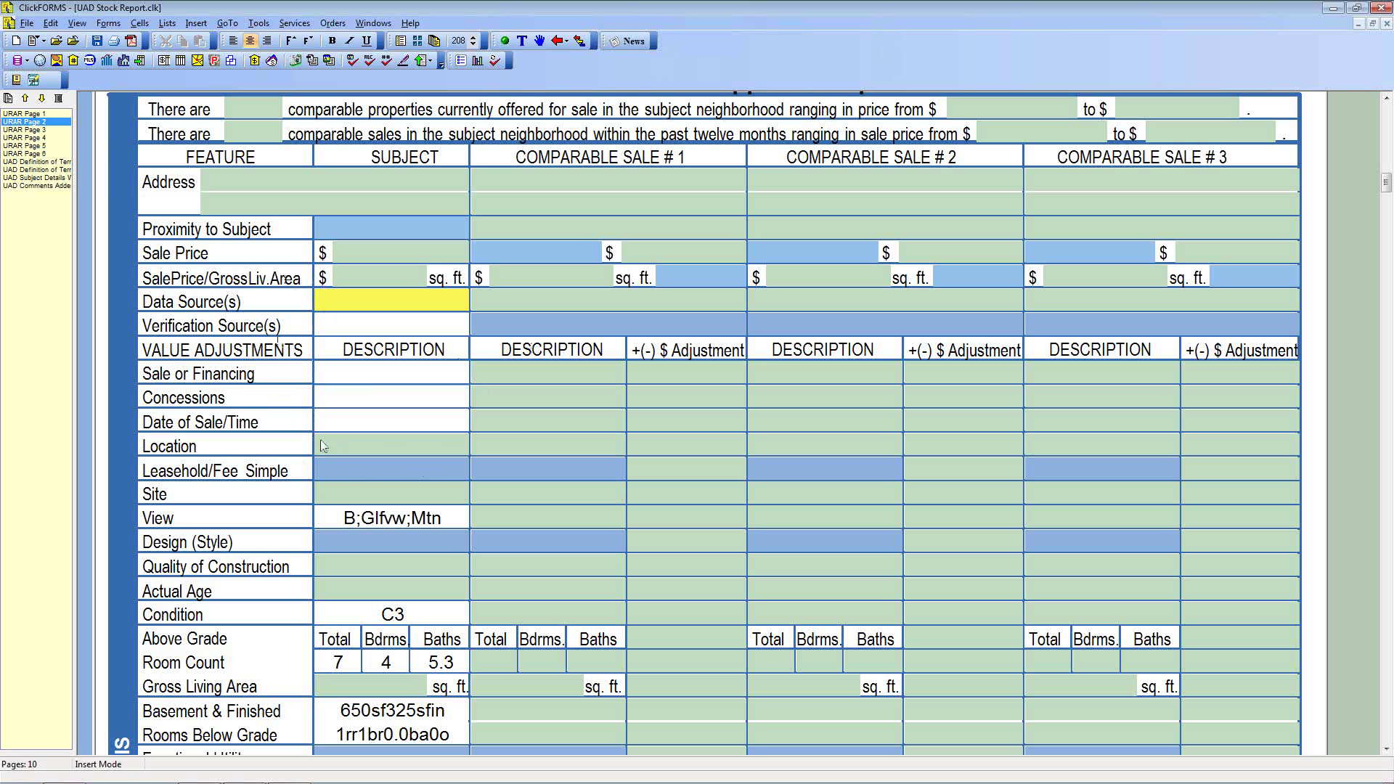
{"action": "left_click", "coordinate": [352, 428]}
{"action": "left_click", "coordinate": [368, 394]}
{"action": "left_click", "coordinate": [365, 373]}
{"action": "left_click", "coordinate": [363, 325]}
{"action": "left_click", "coordinate": [361, 307]}
{"action": "left_click", "coordinate": [384, 404]}
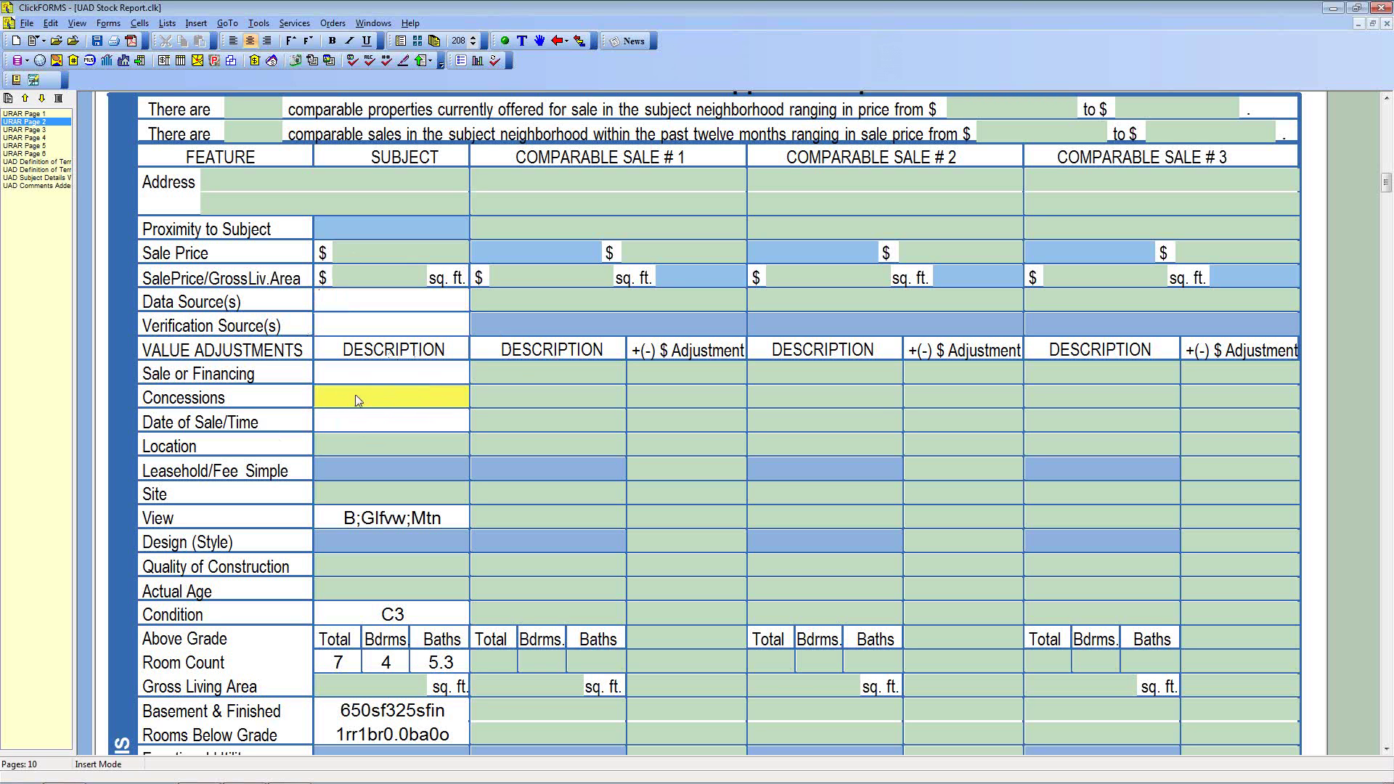
Set the subject's Location influence to Neutral with the AdjacentToPowerLines factor, and dismiss the Location form for Comparable Sale #1.
{"action": "left_click", "coordinate": [377, 446]}
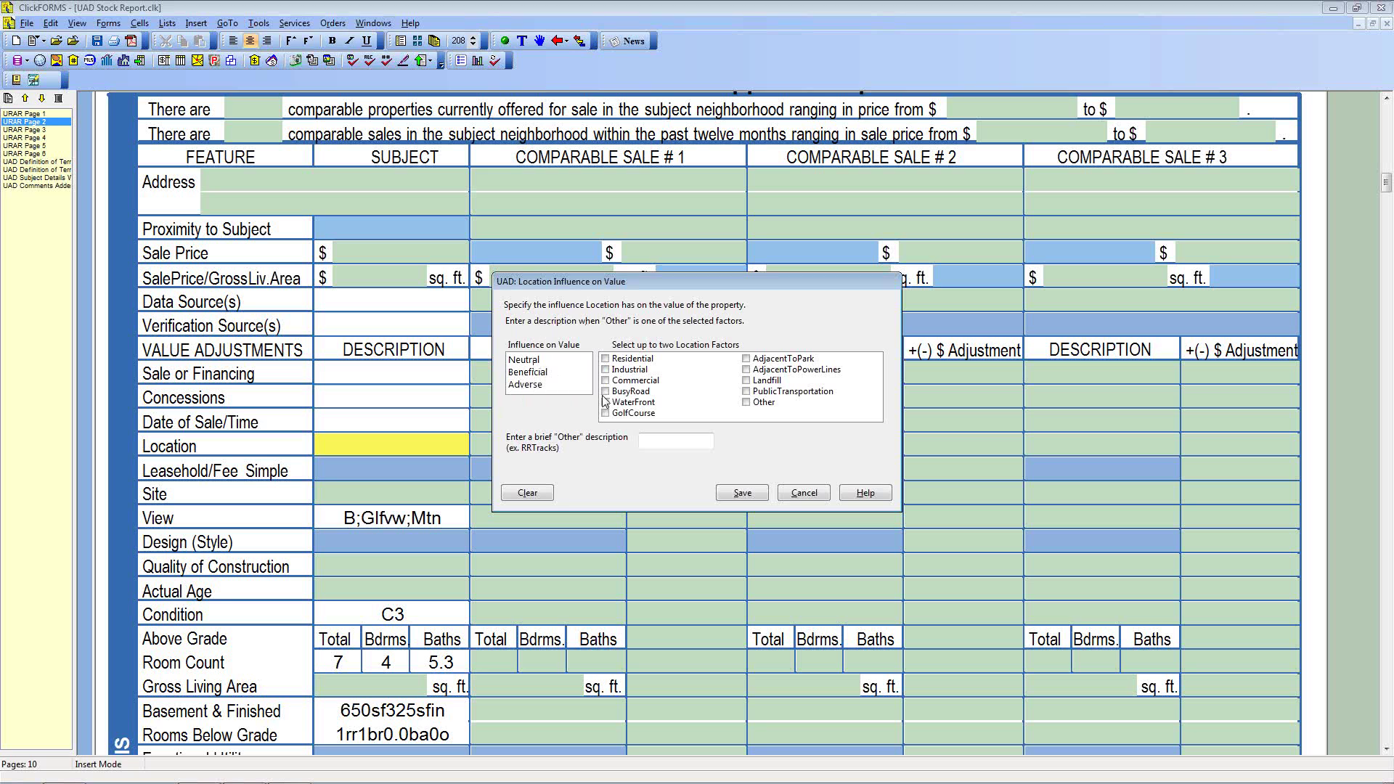
{"action": "left_click", "coordinate": [527, 361]}
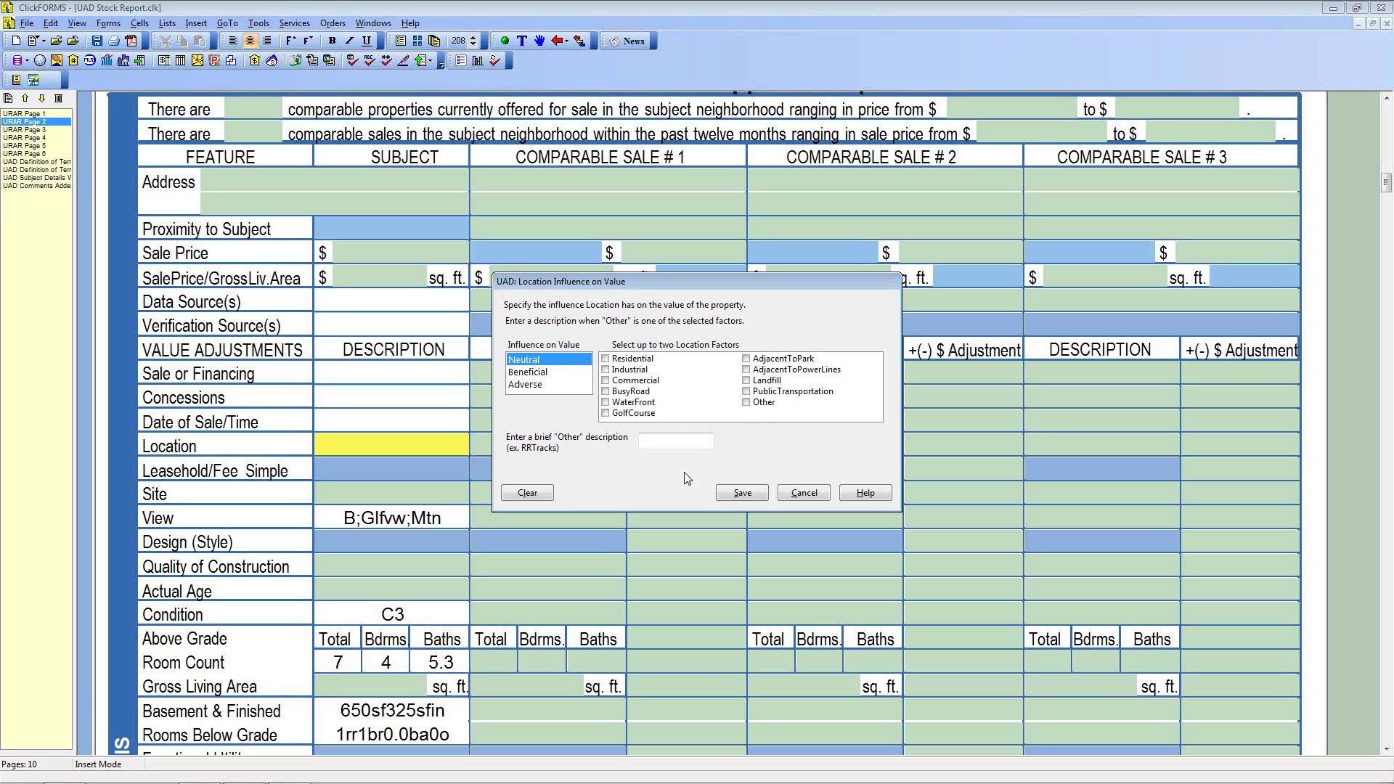
{"action": "left_click", "coordinate": [747, 370]}
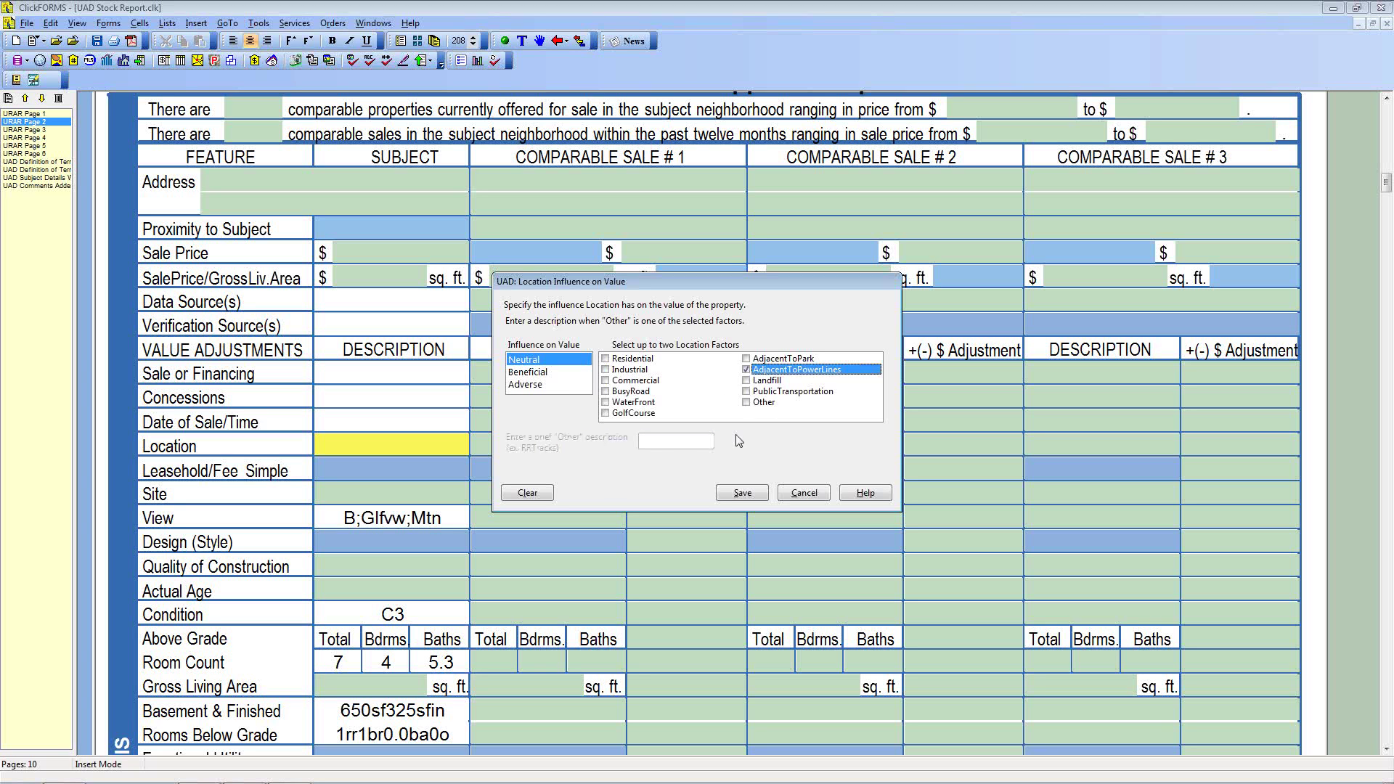
{"action": "left_click", "coordinate": [742, 495]}
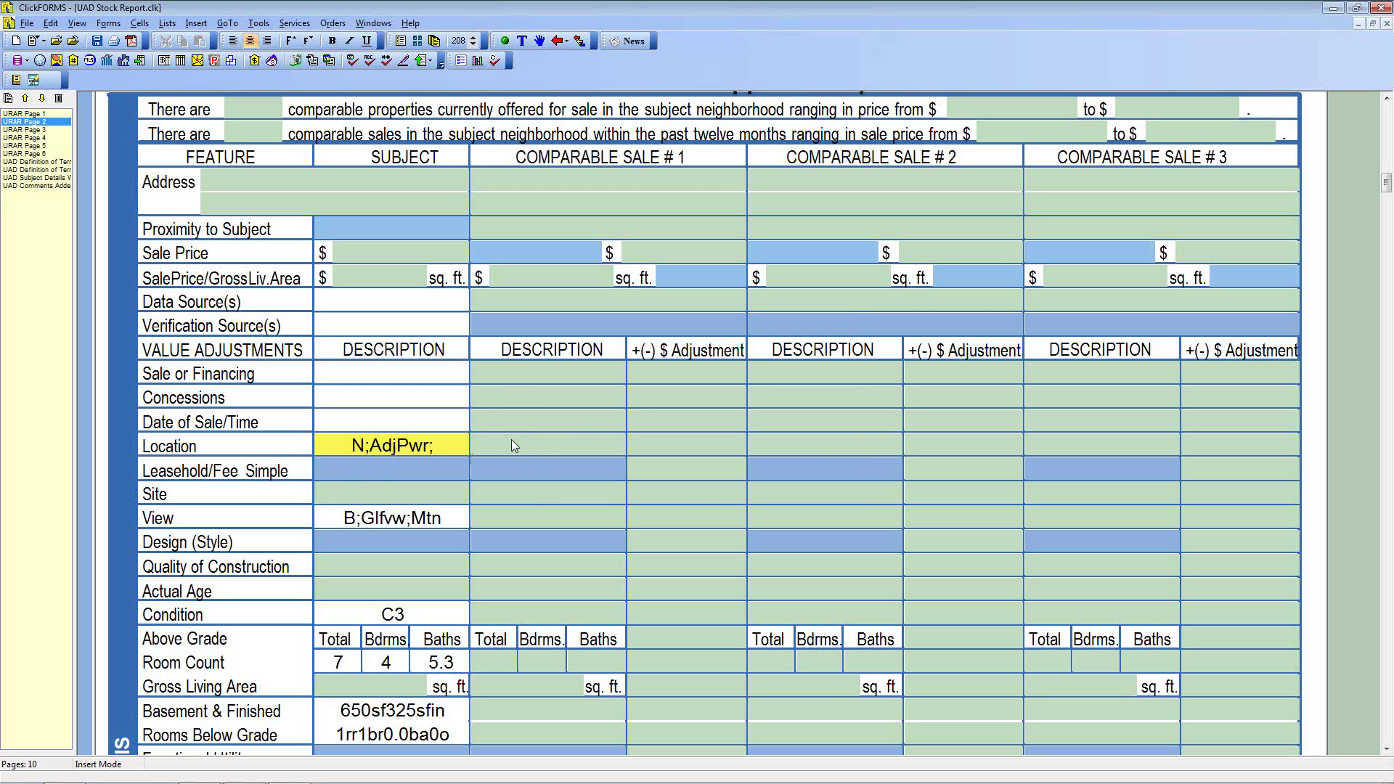
{"action": "key", "text": "Tab"}
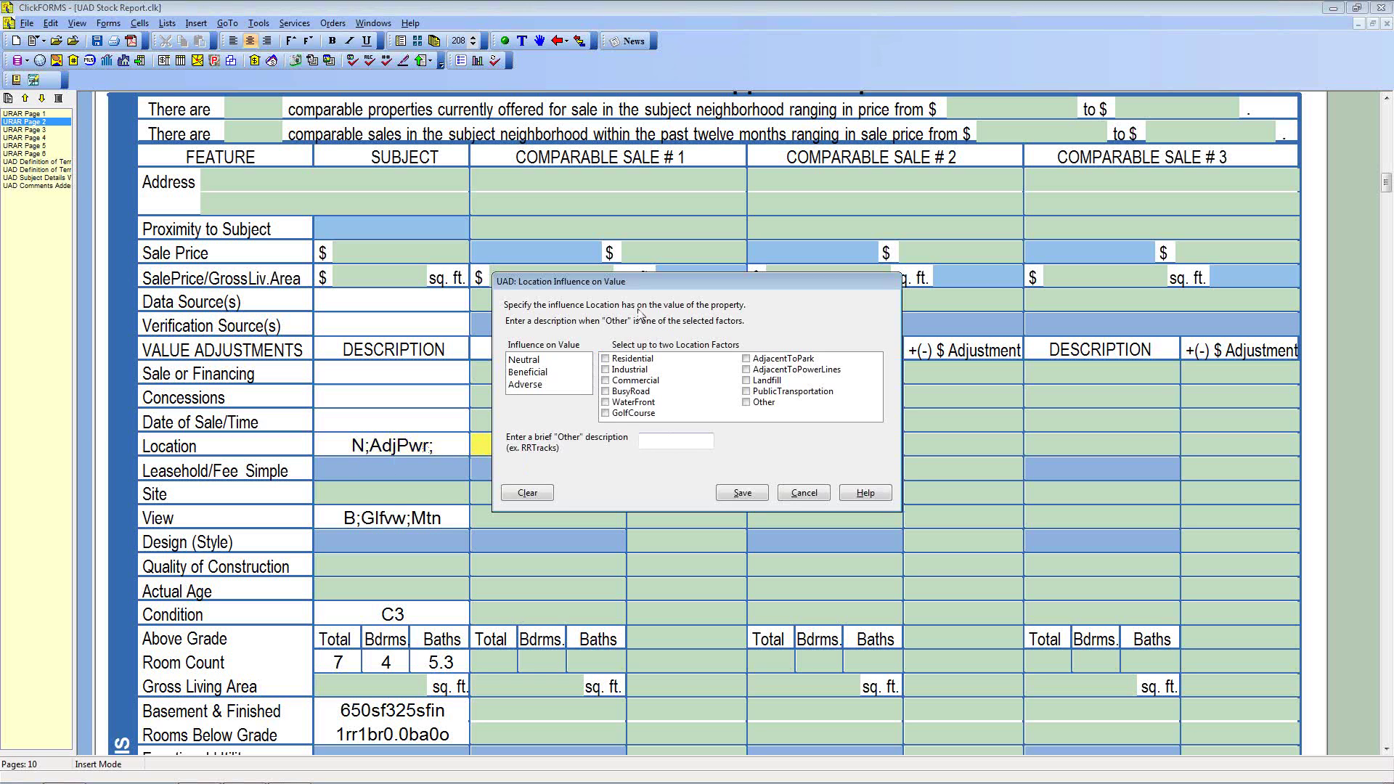
{"action": "left_click", "coordinate": [802, 494]}
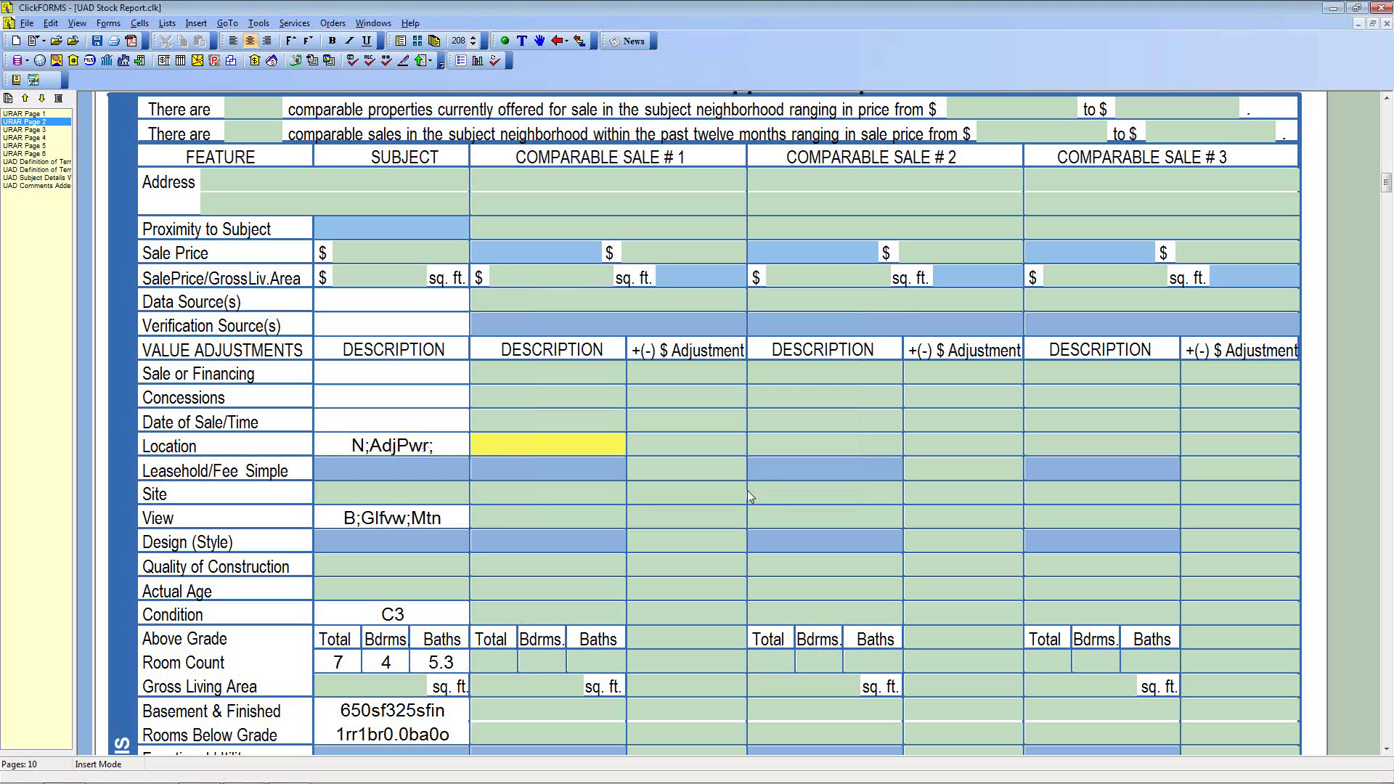
Copy the Subject column of the sales comparison grid and paste it into Comparable Sale #1.
{"action": "left_click", "coordinate": [368, 472]}
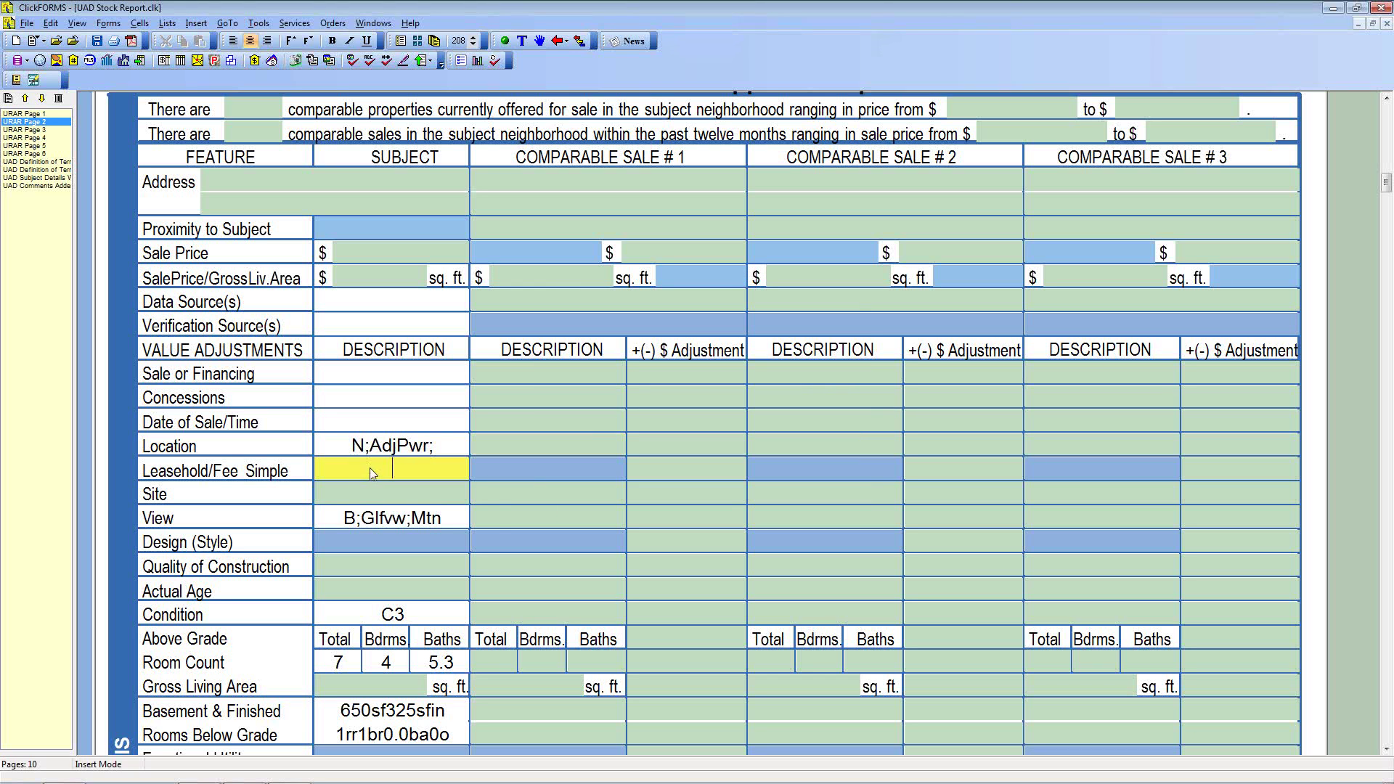
{"action": "right_click", "coordinate": [370, 464]}
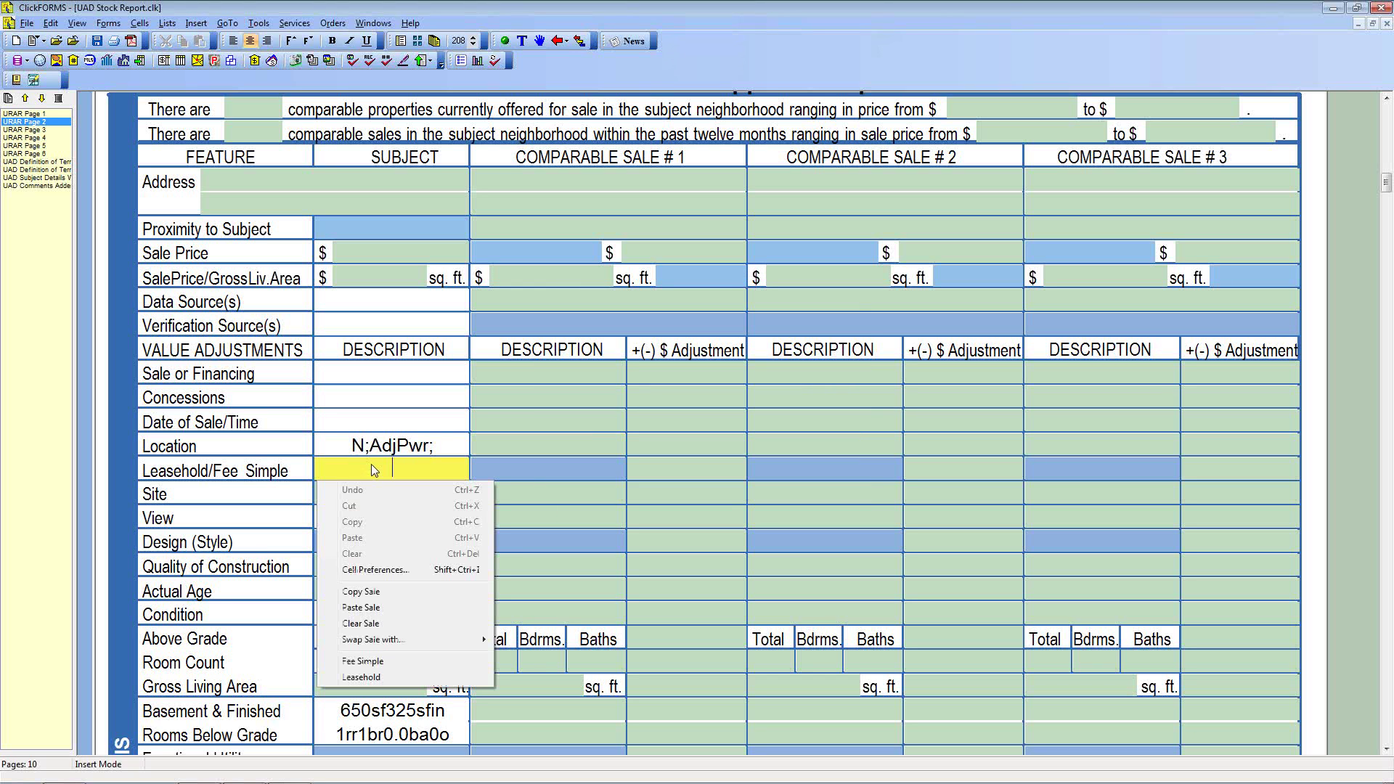
{"action": "left_click", "coordinate": [378, 592]}
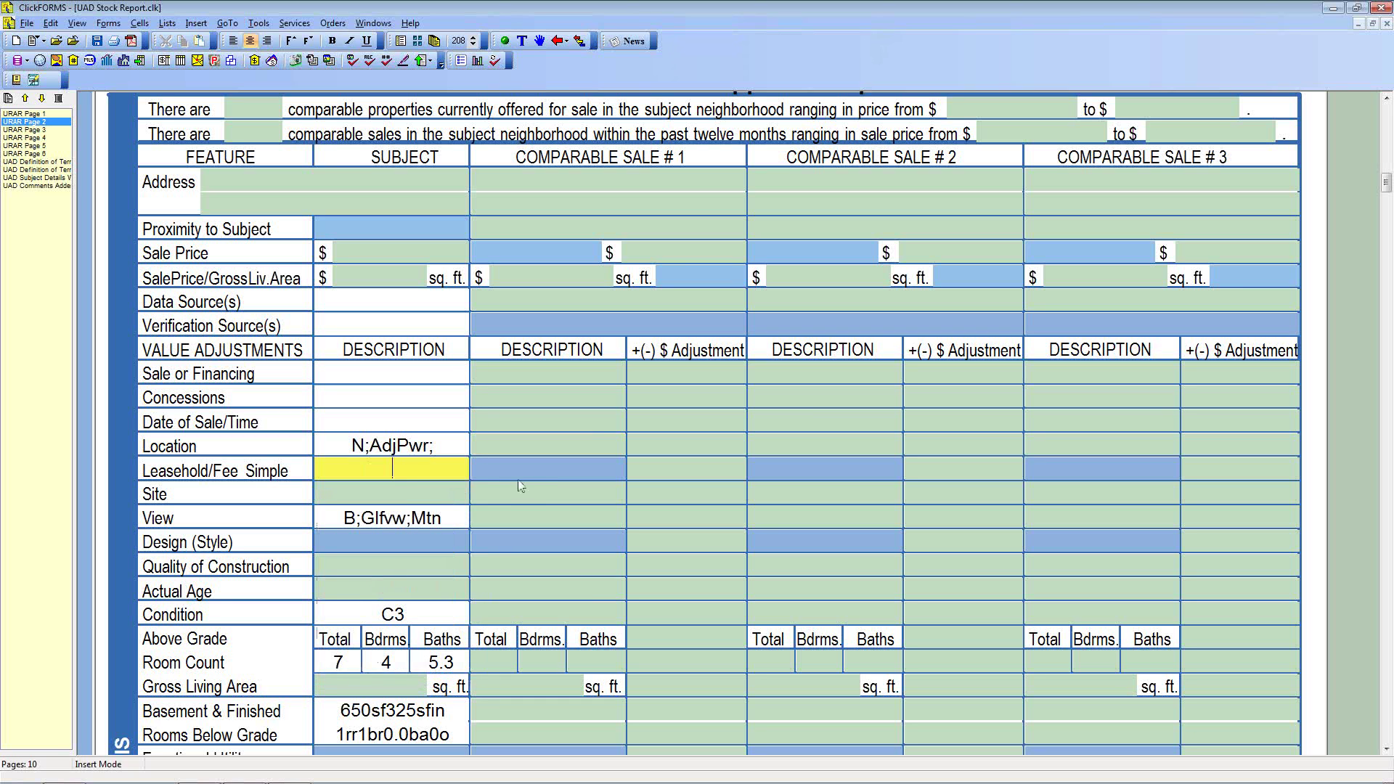
{"action": "left_click", "coordinate": [546, 472]}
{"action": "right_click", "coordinate": [546, 475]}
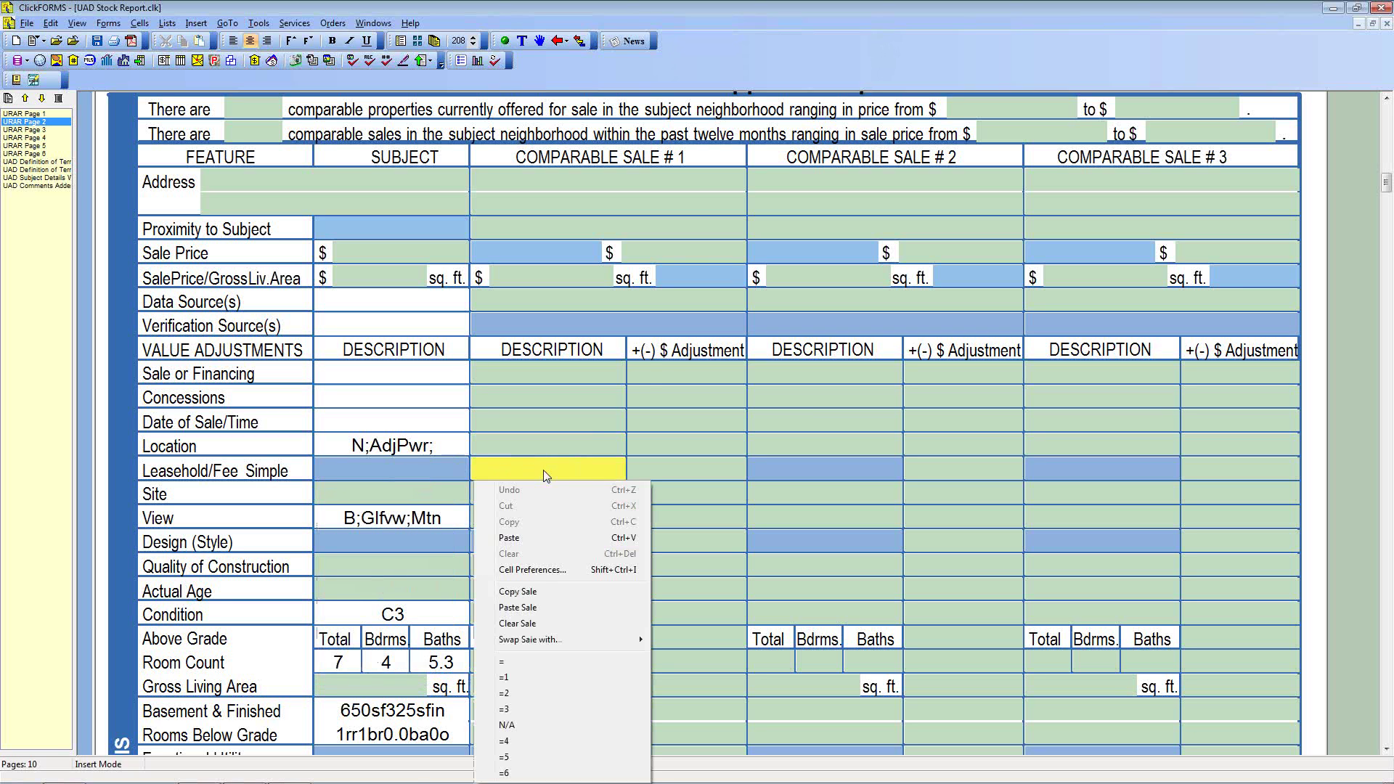
{"action": "left_click", "coordinate": [538, 606]}
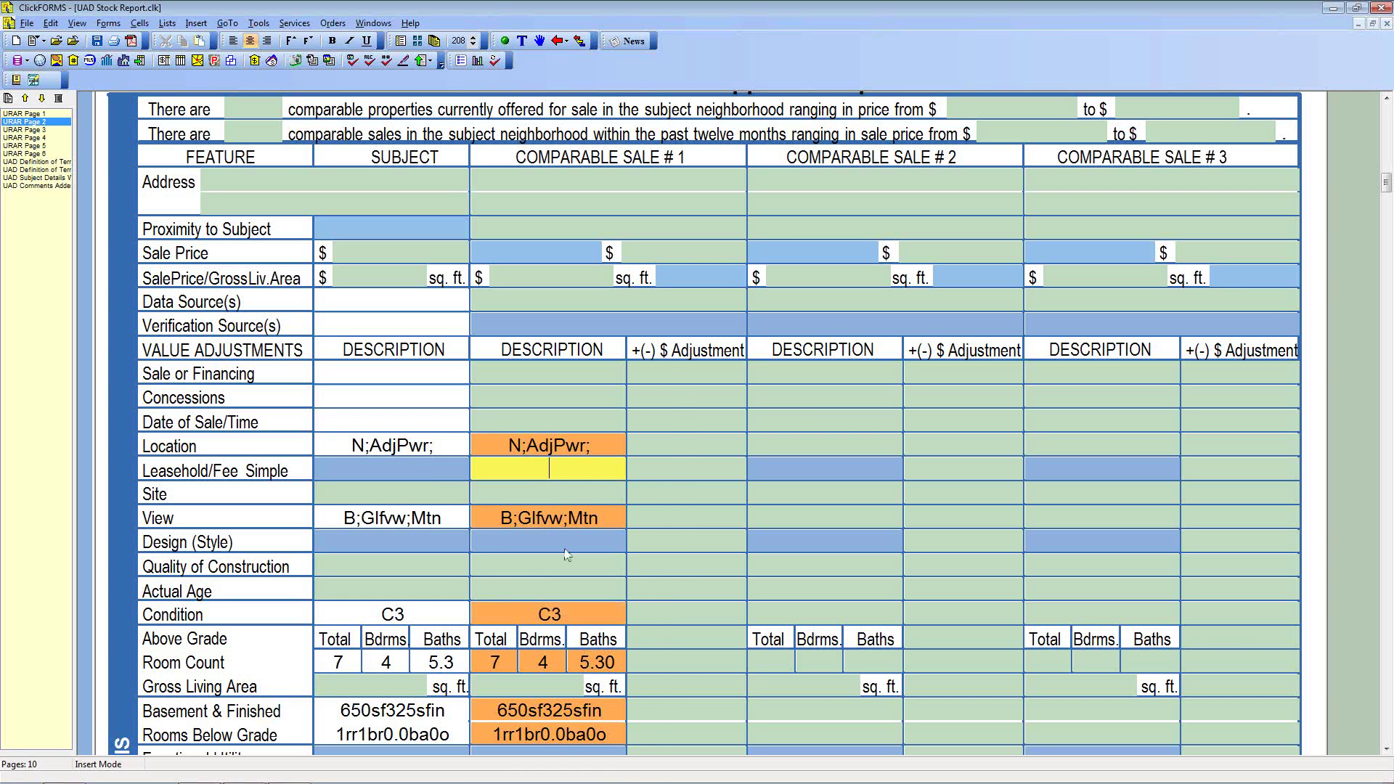
Confirm Comparable Sale #1's copied Location by saving it as Neutral with the AdjacentToPowerLines factor.
{"action": "scroll", "coordinate": [577, 495], "scroll_direction": "down", "scroll_amount": 1}
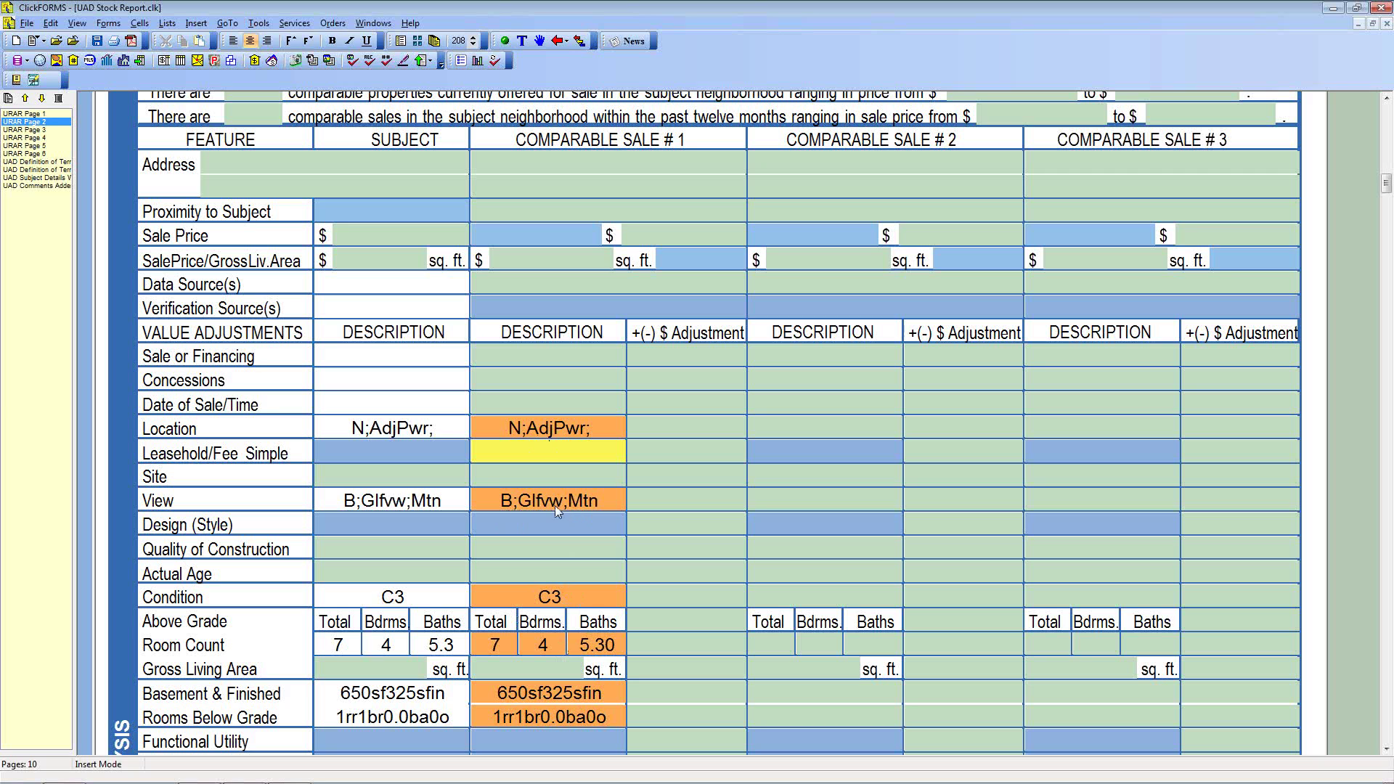
{"action": "left_click", "coordinate": [483, 429]}
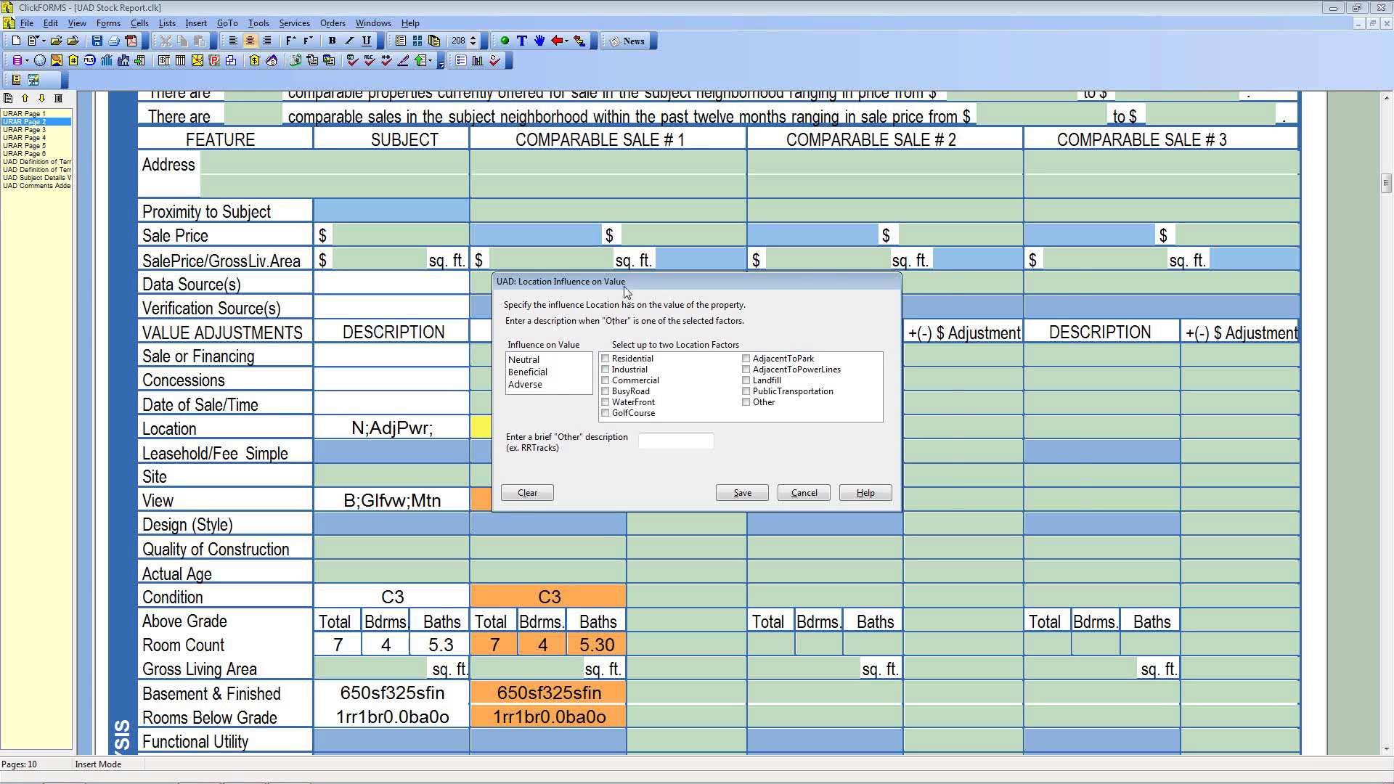
{"action": "left_click_drag", "start_coordinate": [625, 284], "coordinate": [805, 284]}
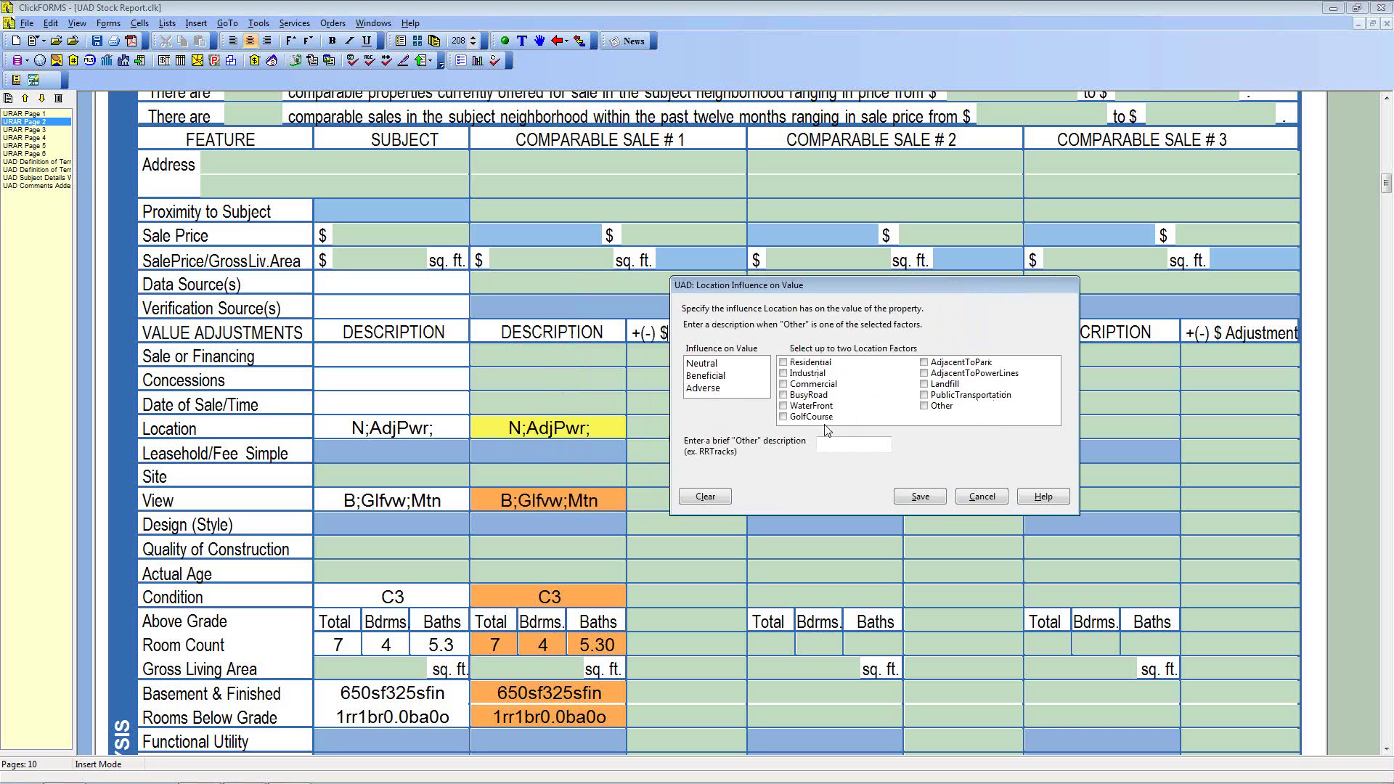
{"action": "left_click", "coordinate": [710, 365]}
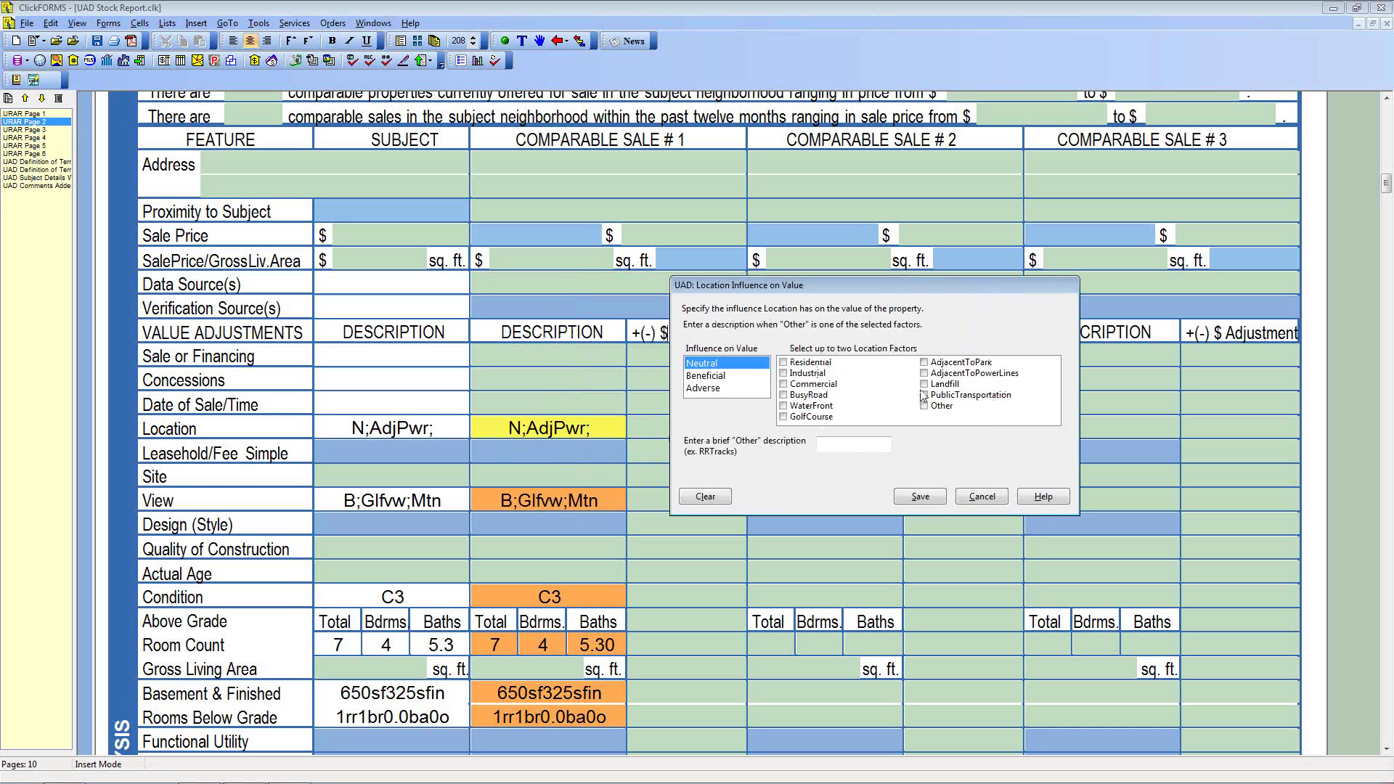
{"action": "left_click", "coordinate": [929, 373]}
{"action": "left_click", "coordinate": [922, 496]}
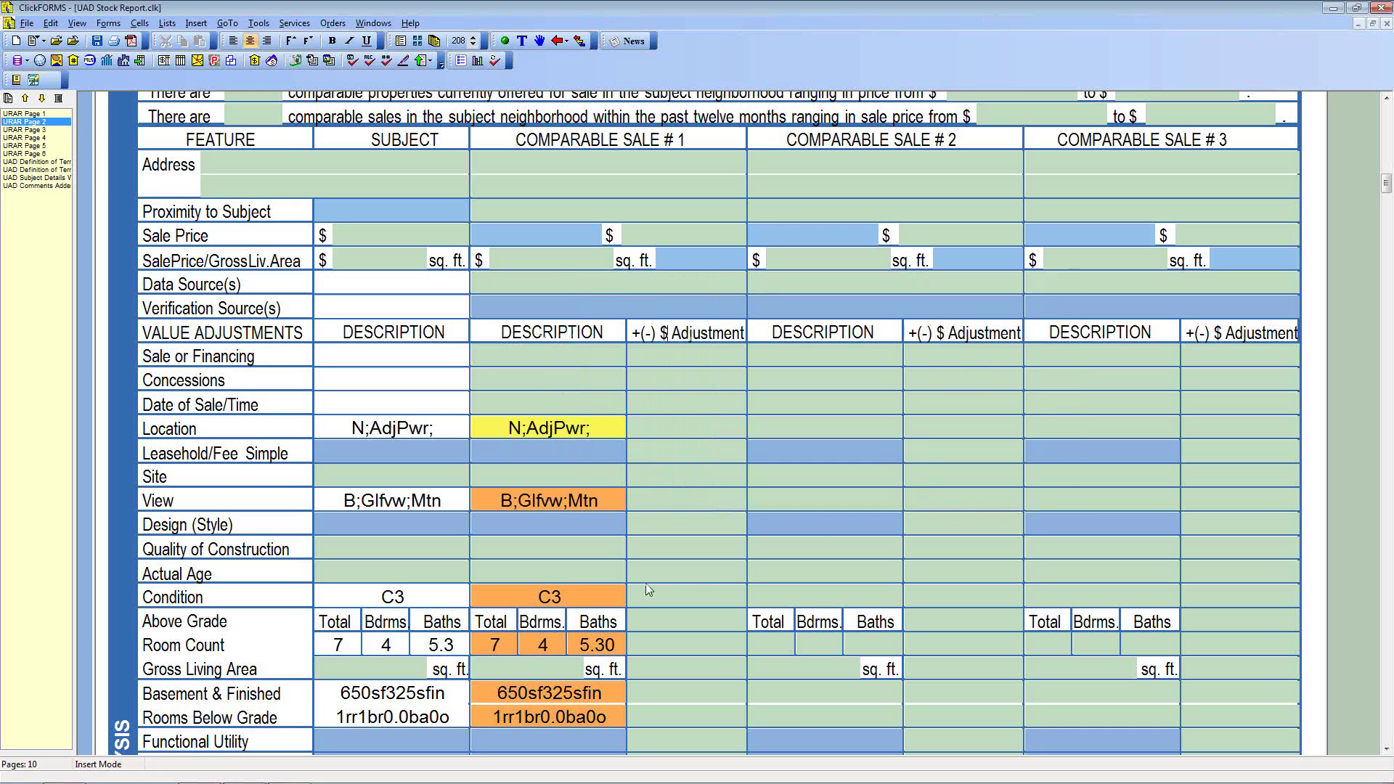
Save Comparable Sale #1's condition as C3 along with its copied room count, and save its Basement Finish form with the areas left blank.
{"action": "left_click", "coordinate": [511, 593]}
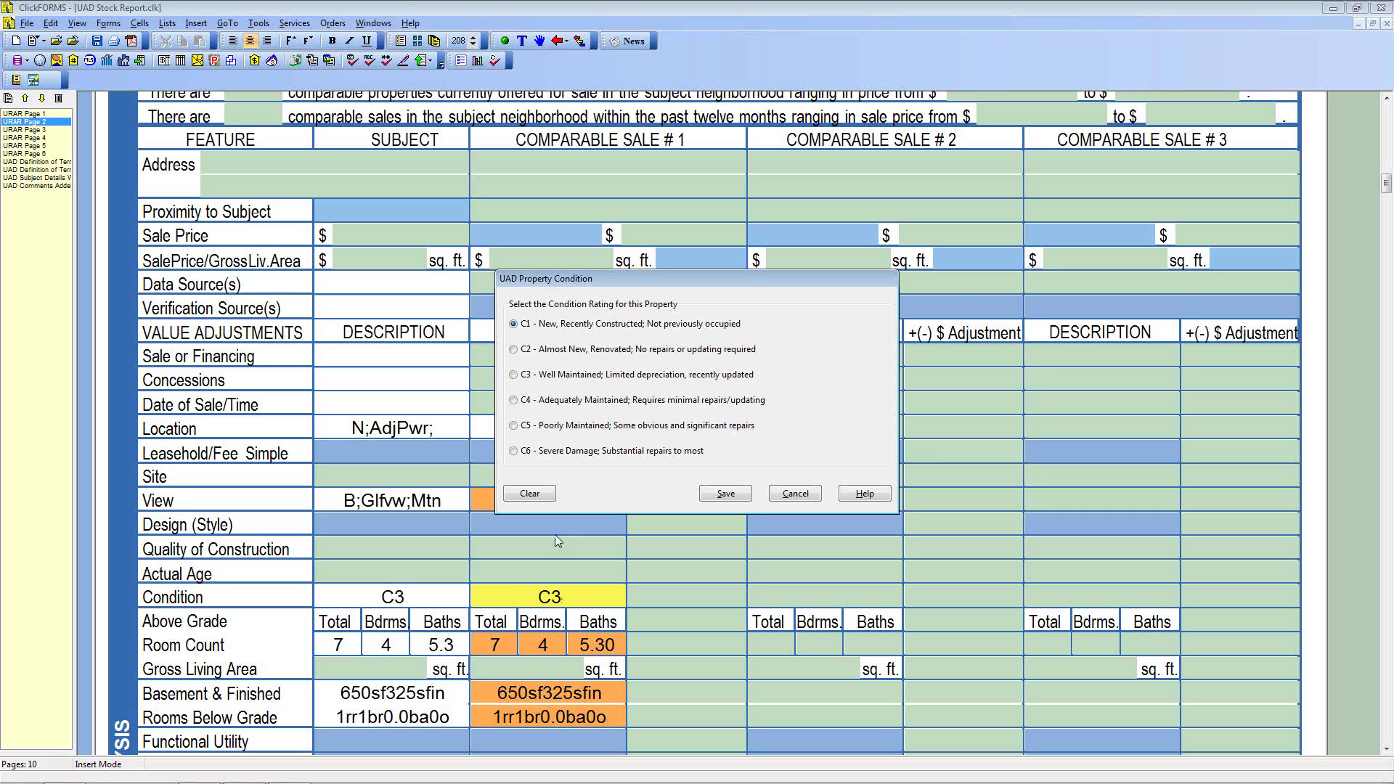
{"action": "left_click", "coordinate": [724, 494]}
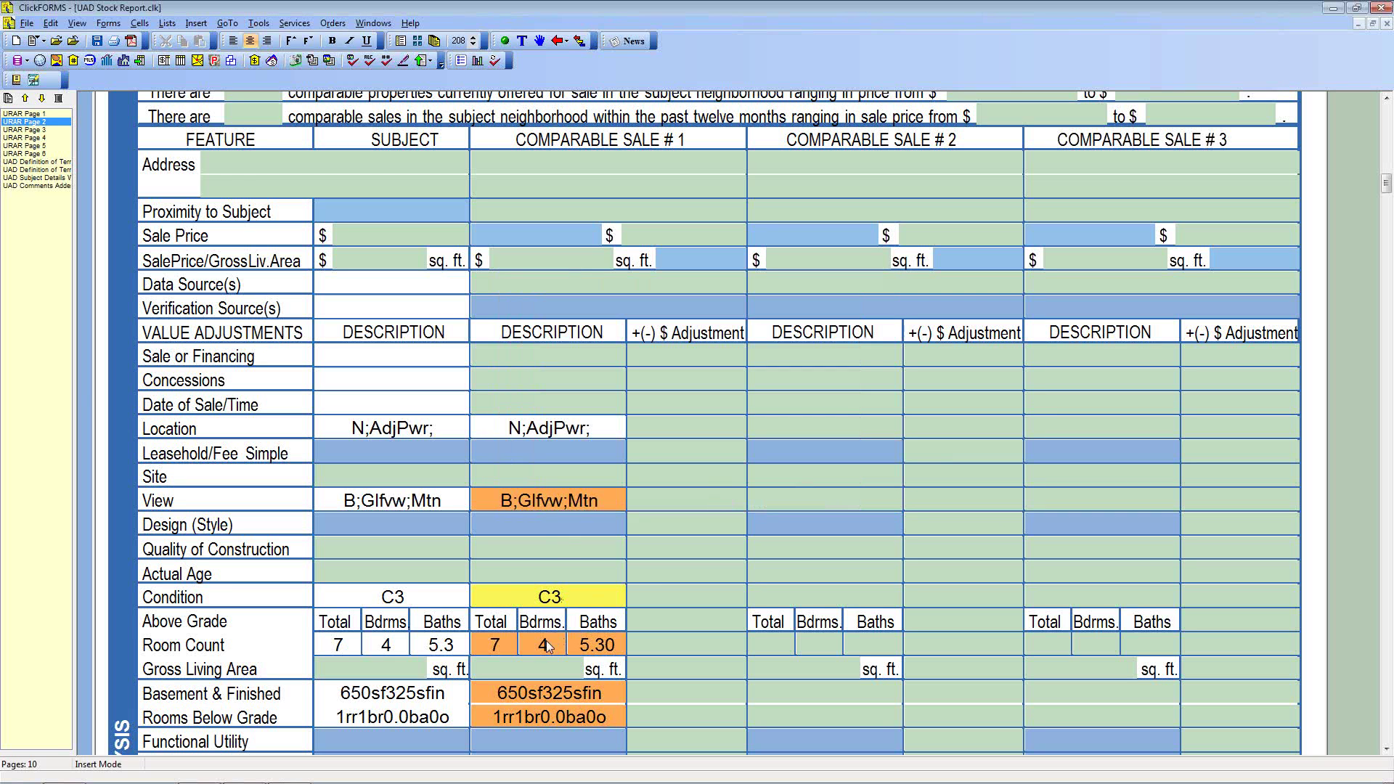
{"action": "left_click", "coordinate": [501, 648]}
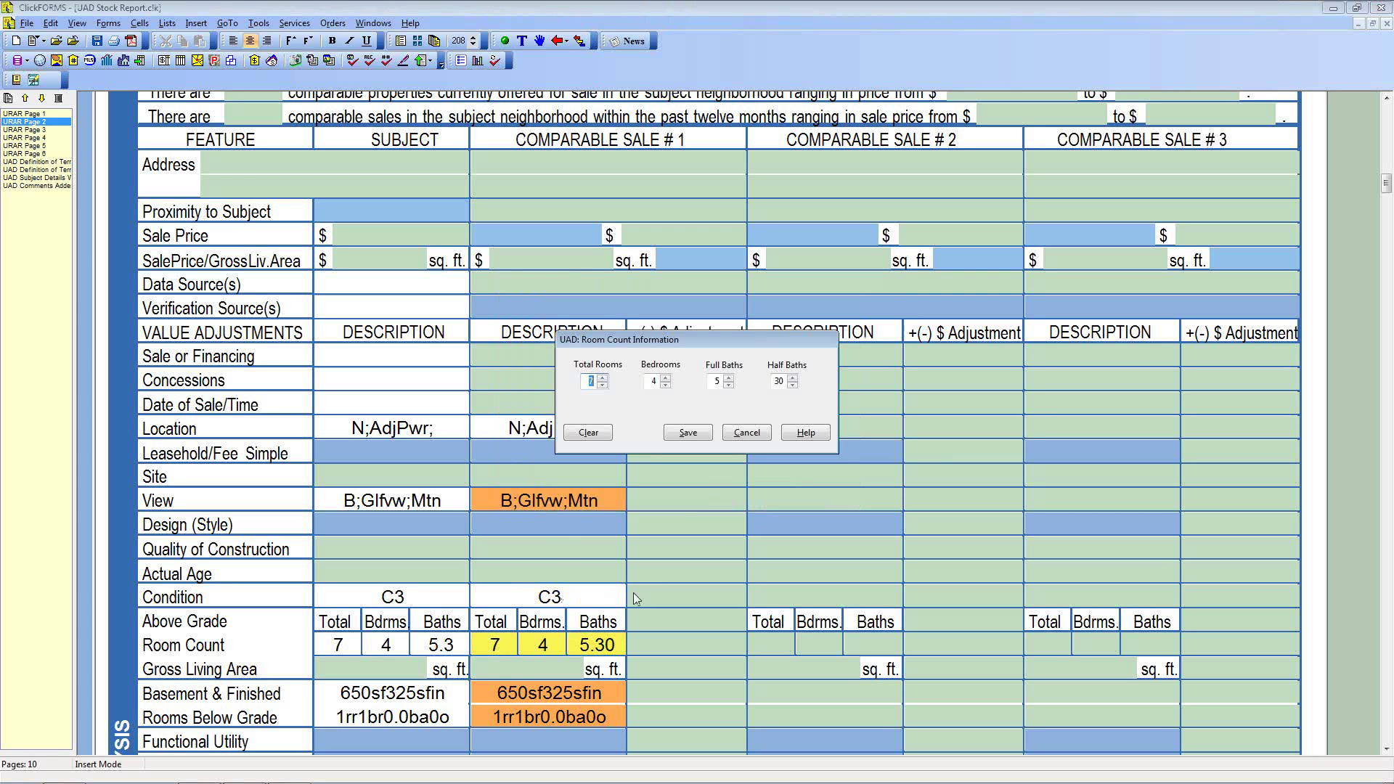
{"action": "left_click", "coordinate": [687, 434]}
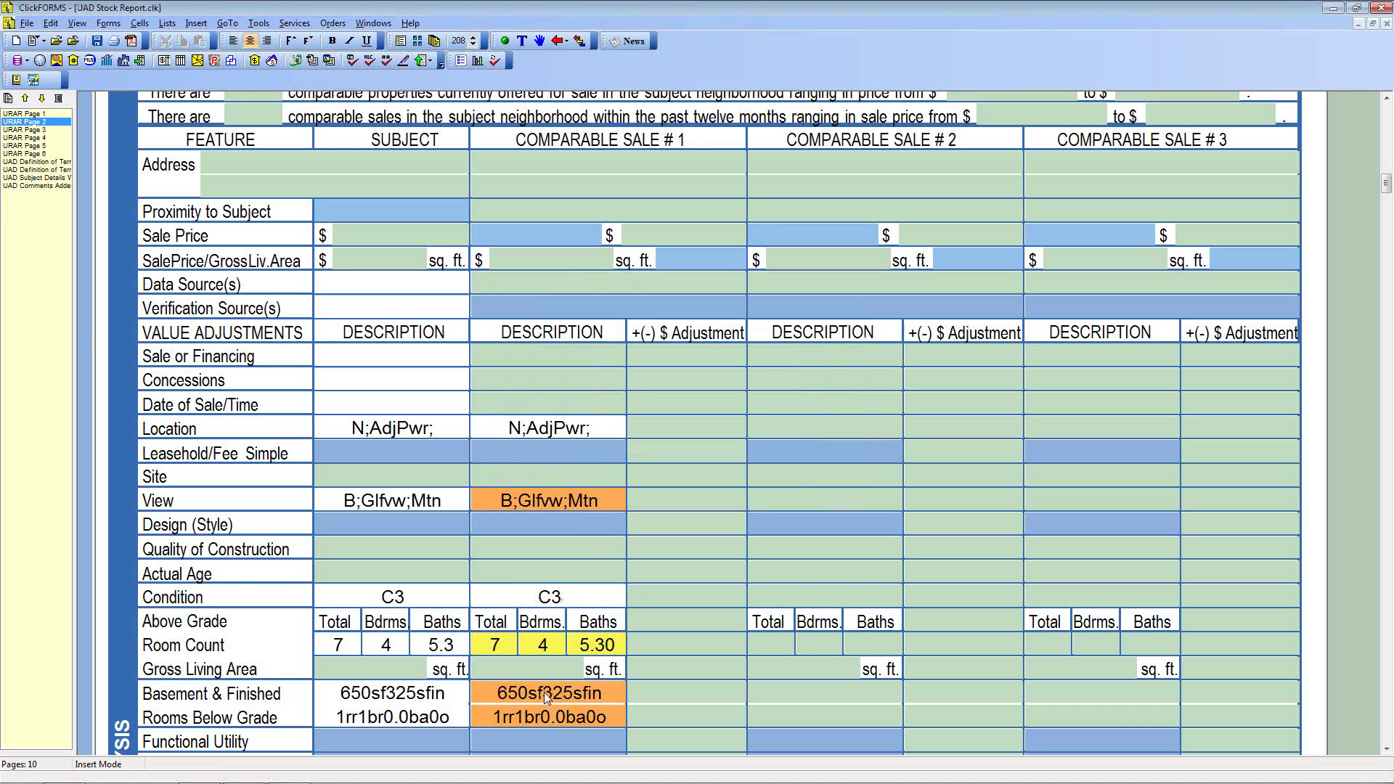
{"action": "left_click", "coordinate": [543, 691]}
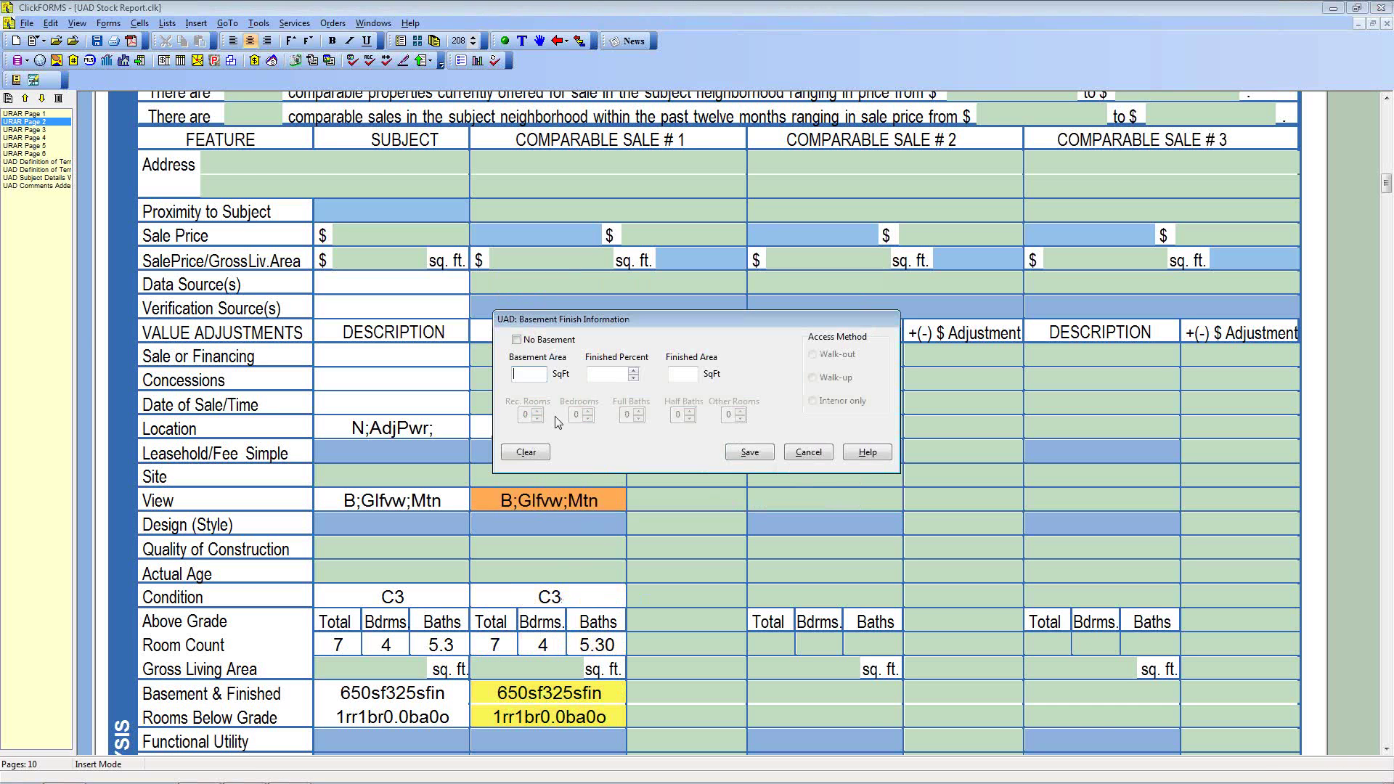
{"action": "left_click", "coordinate": [759, 460]}
Read the help definitions of the construction quality ratings, and rate the subject's Quality of Construction Q3.
{"action": "scroll", "coordinate": [638, 592], "scroll_direction": "down", "scroll_amount": 2}
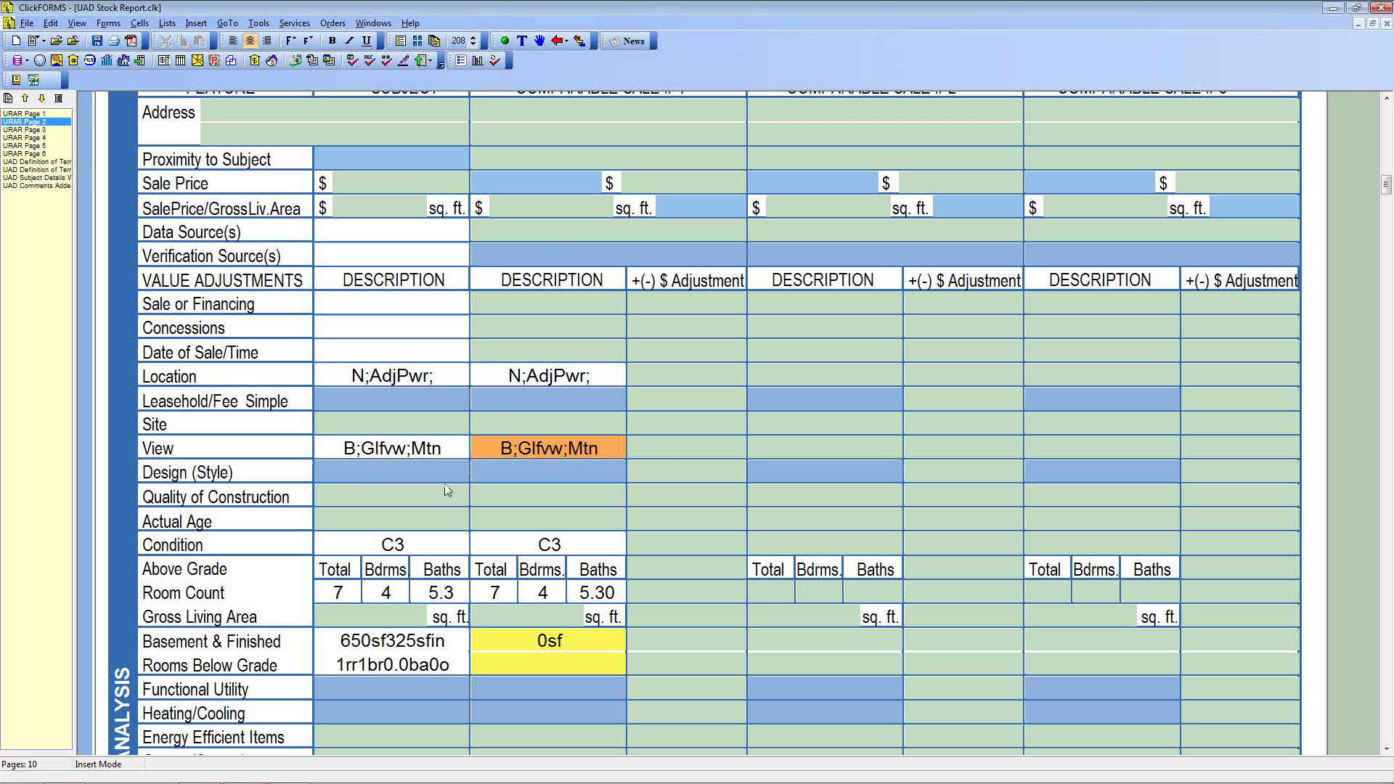
{"action": "left_click", "coordinate": [367, 494]}
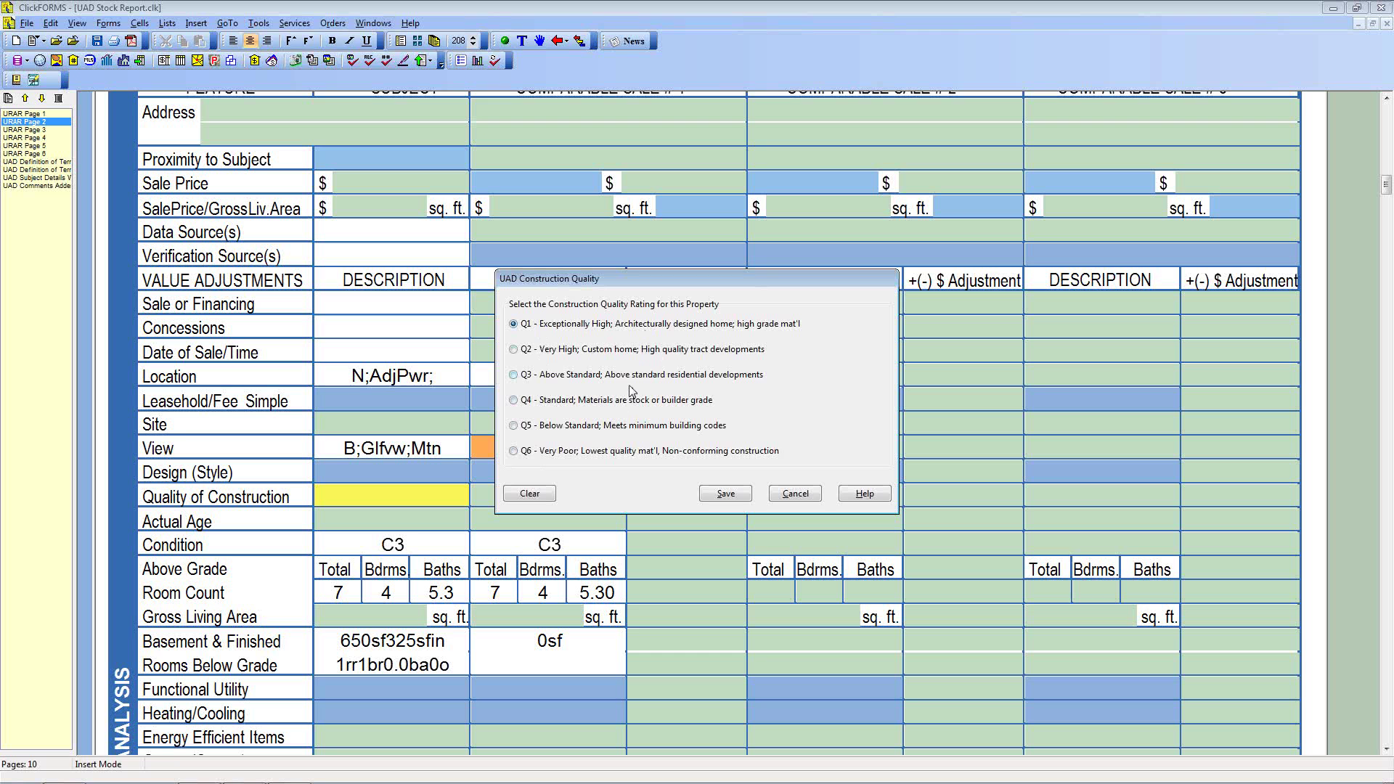
{"action": "left_click", "coordinate": [877, 491]}
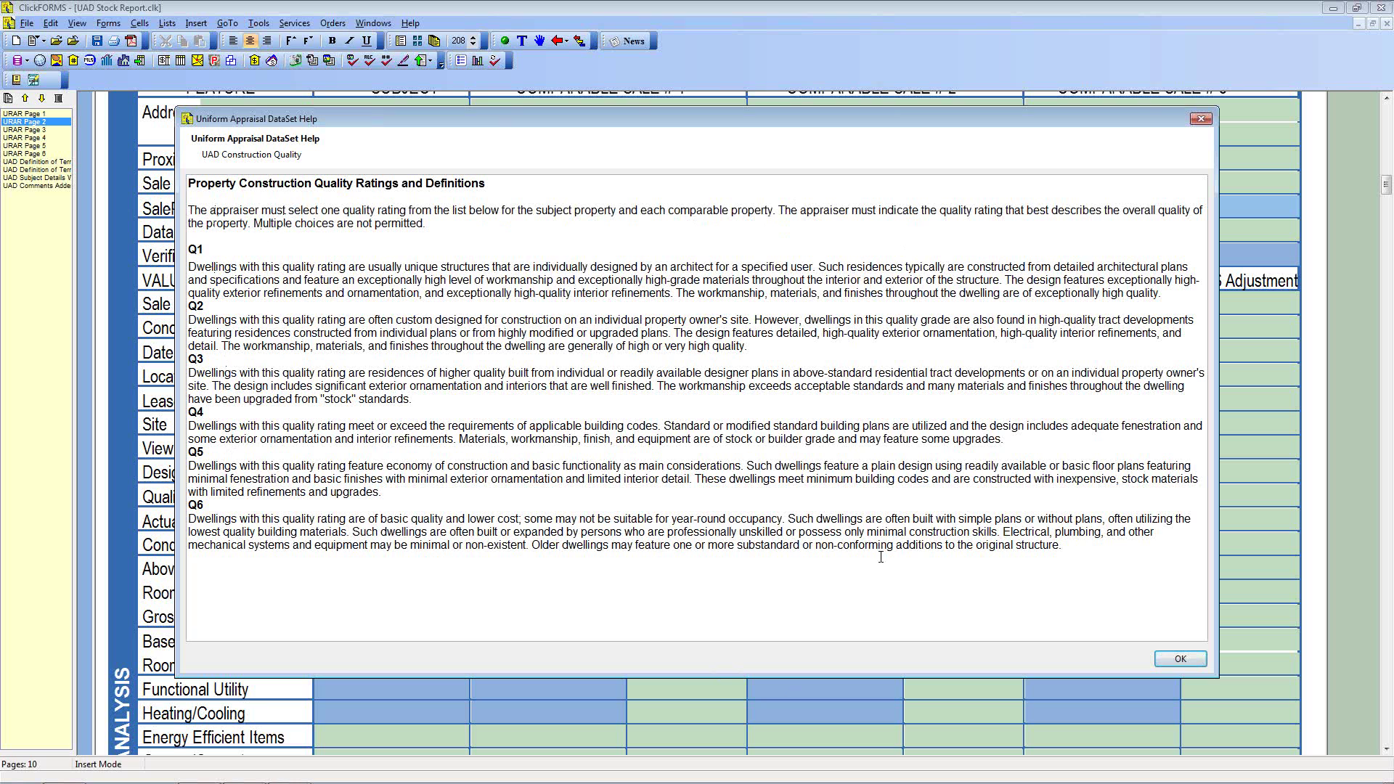
{"action": "left_click", "coordinate": [1170, 660]}
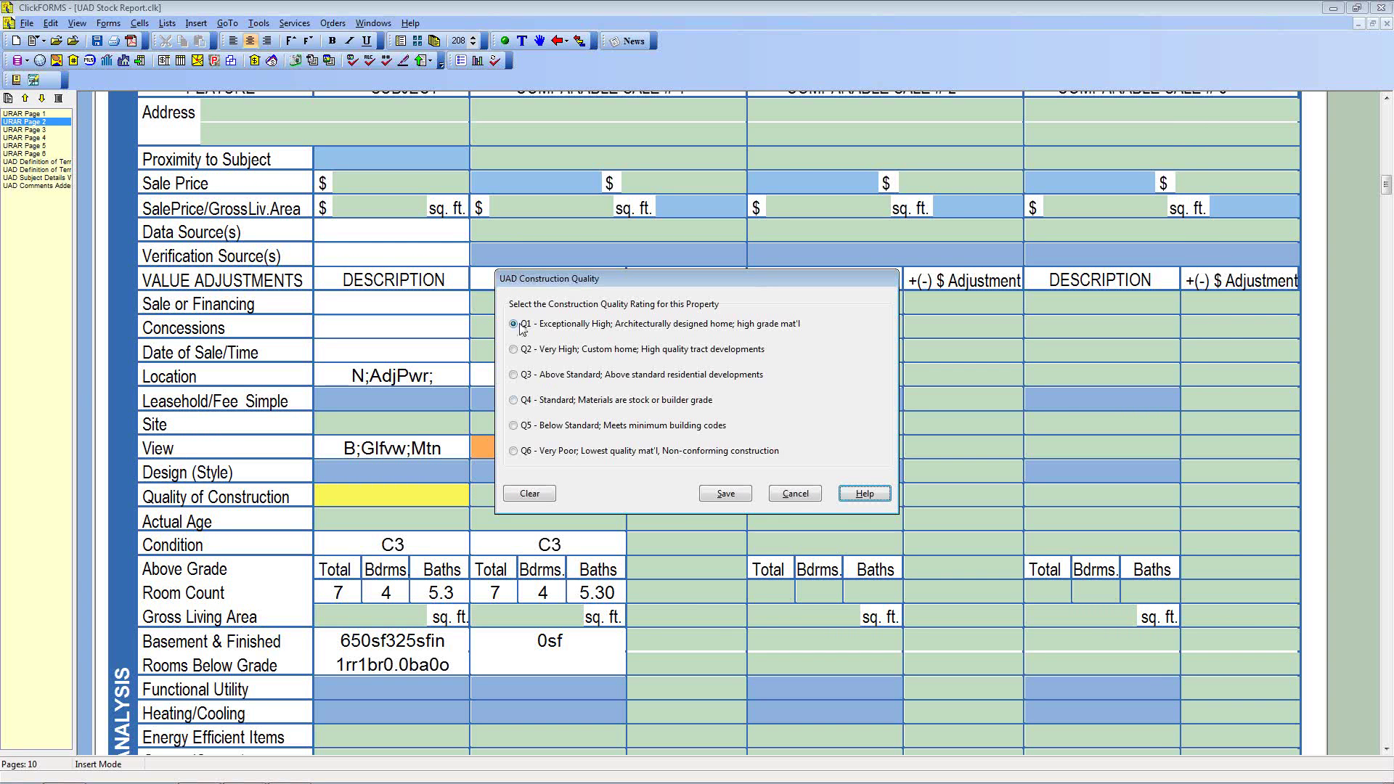
{"action": "left_click", "coordinate": [516, 375]}
{"action": "left_click", "coordinate": [725, 493]}
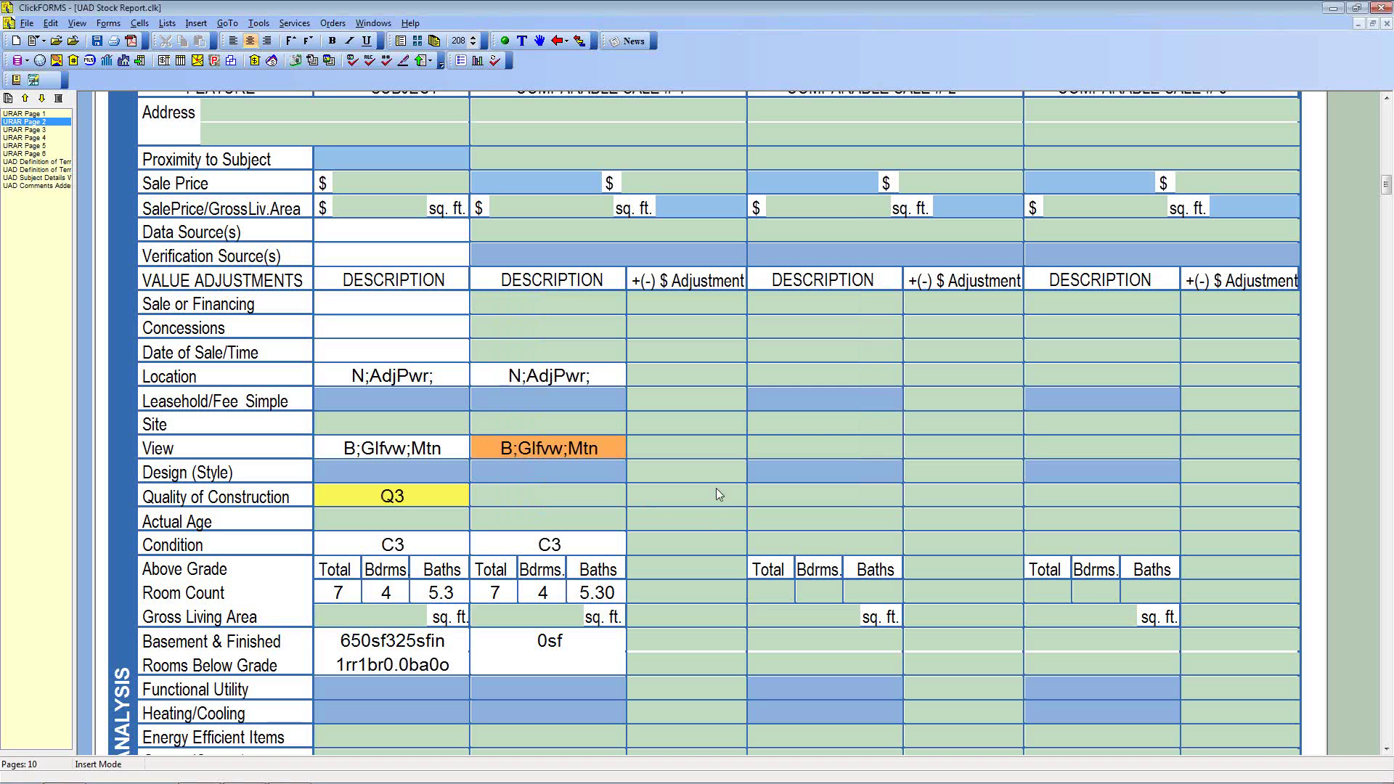
Rate Comparable Sale #1's Quality of Construction Q2 and save the rating.
{"action": "left_click", "coordinate": [537, 495]}
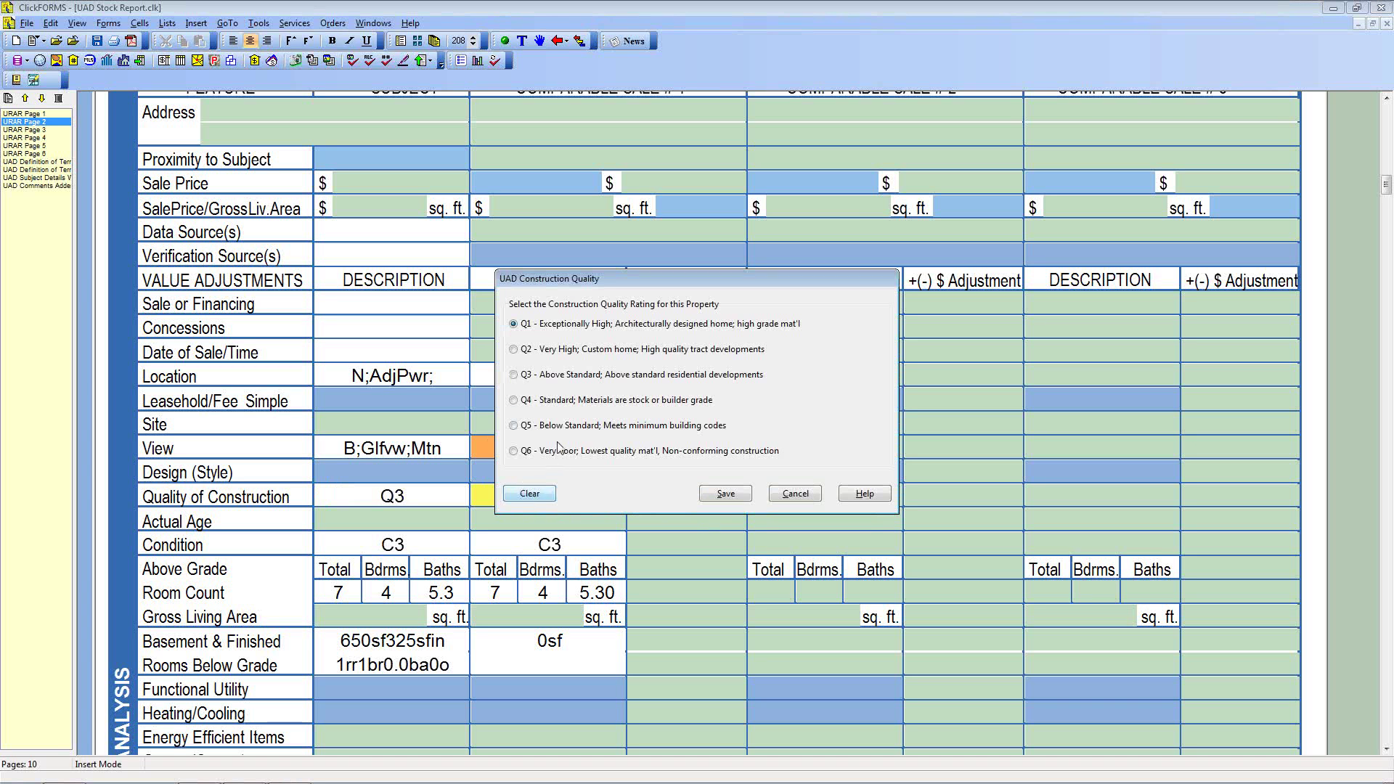
{"action": "left_click", "coordinate": [514, 349]}
{"action": "left_click", "coordinate": [726, 493]}
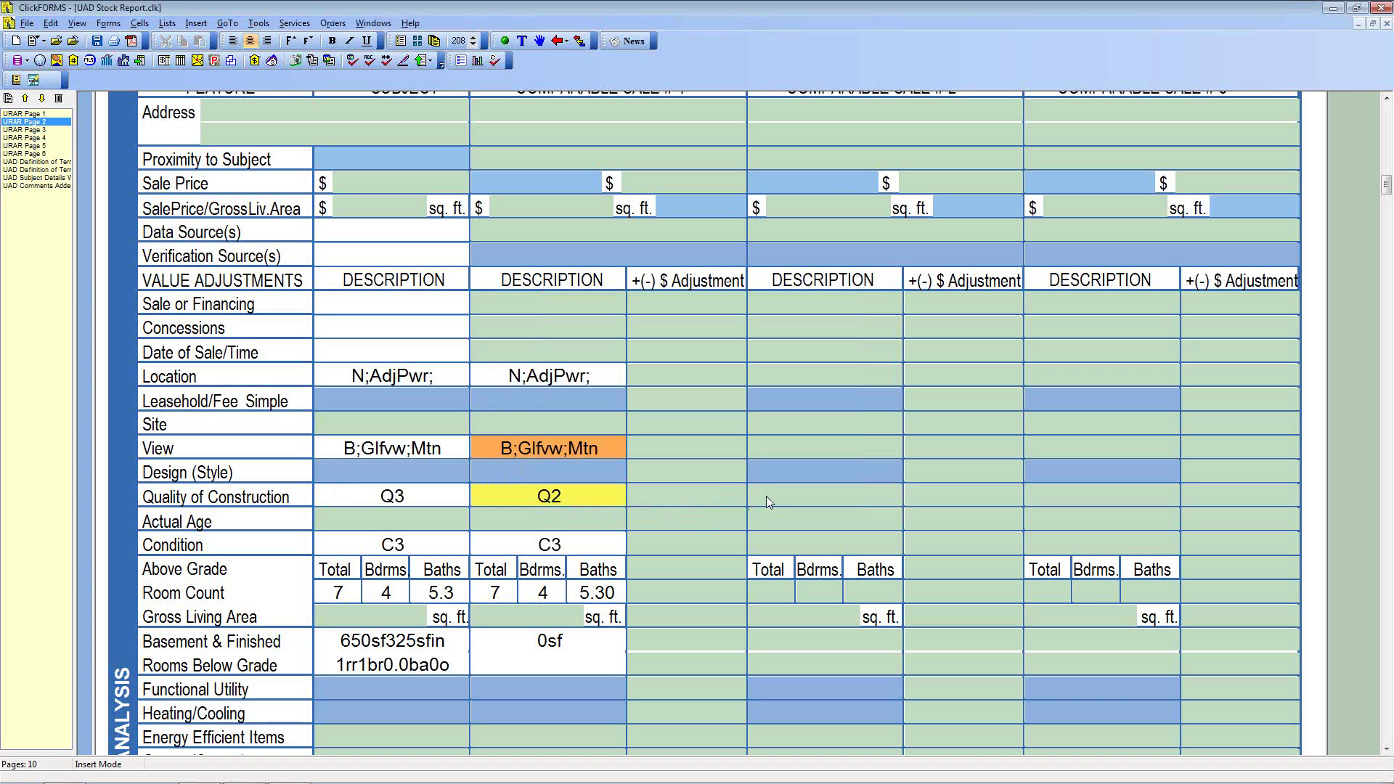
Rate Comparable Sale #2's Quality of Construction Q3 and its Condition C2, saving both ratings.
{"action": "left_click", "coordinate": [769, 501]}
{"action": "left_click", "coordinate": [514, 374]}
{"action": "left_click", "coordinate": [726, 493]}
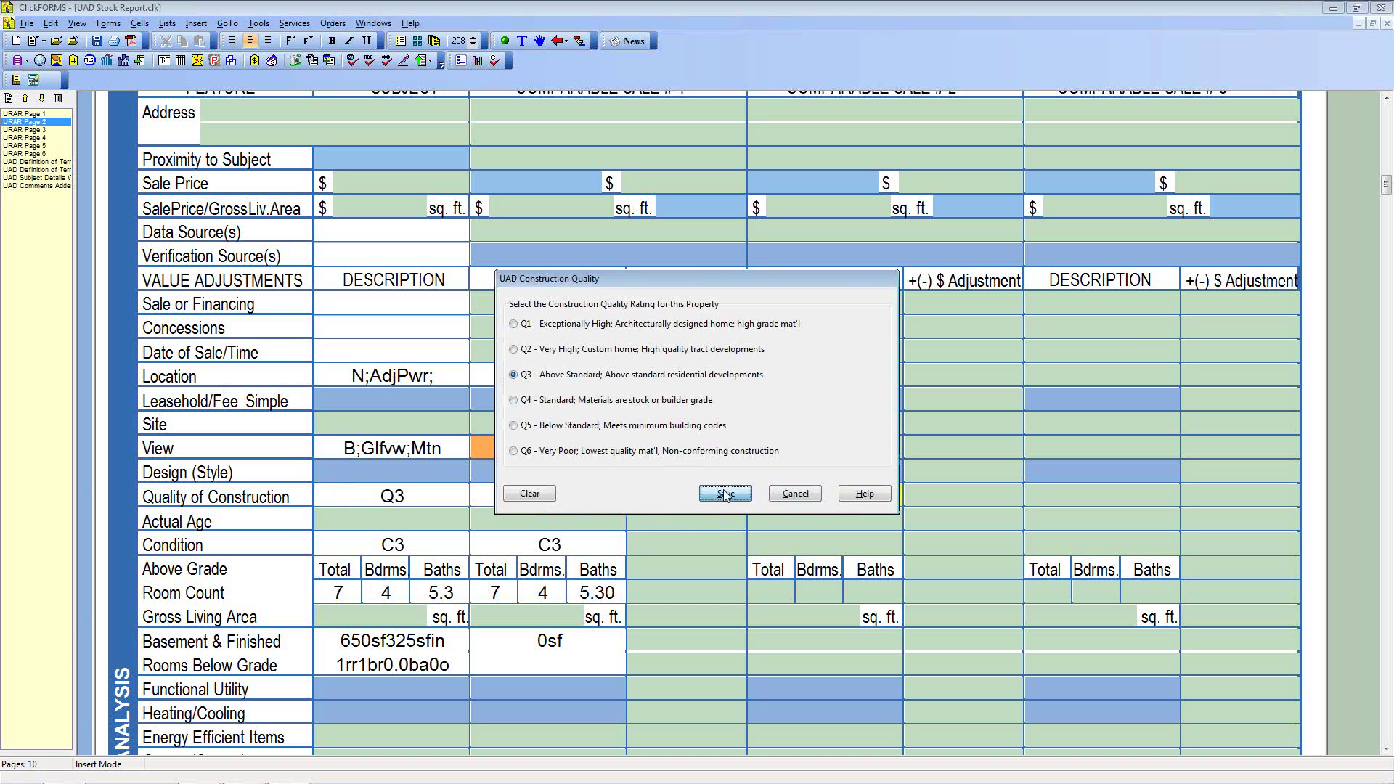
{"action": "left_click", "coordinate": [805, 548]}
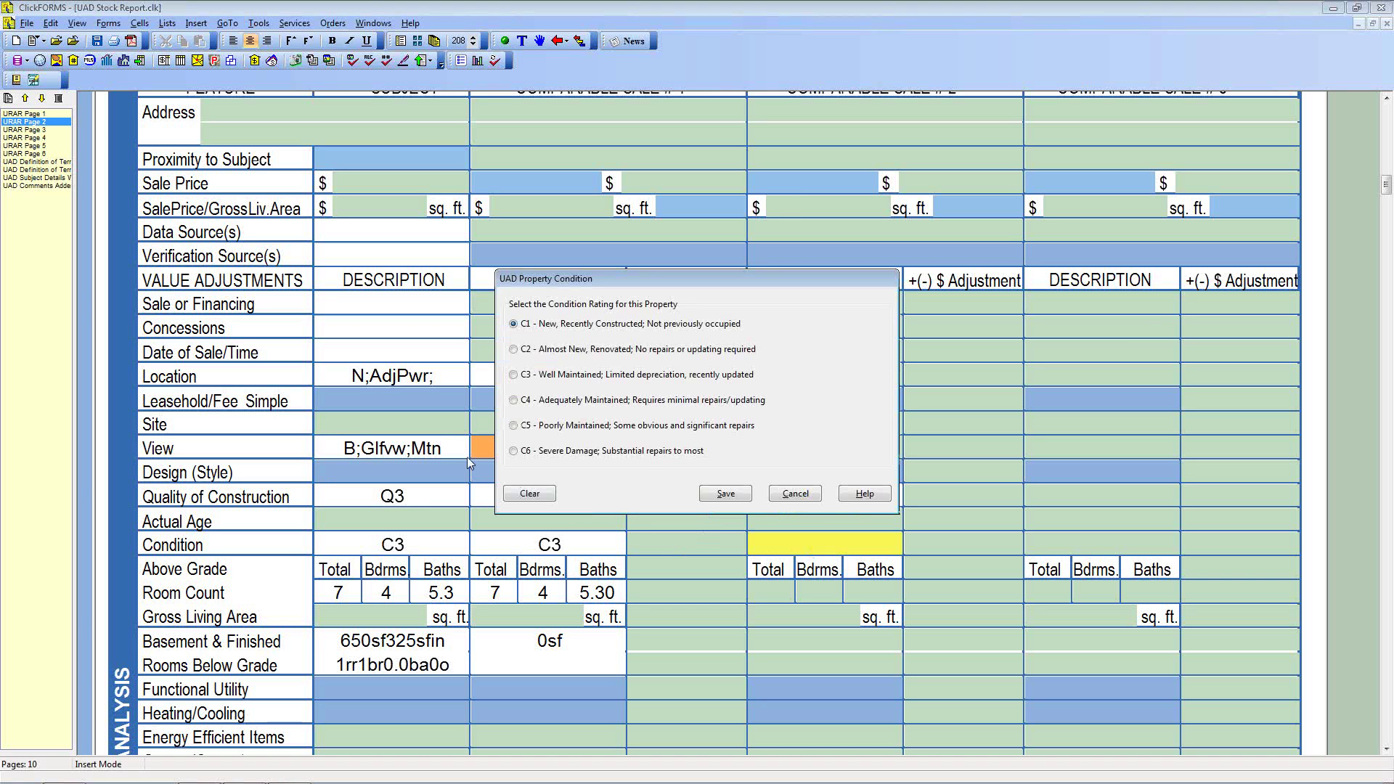
{"action": "left_click", "coordinate": [514, 349]}
{"action": "left_click", "coordinate": [726, 494]}
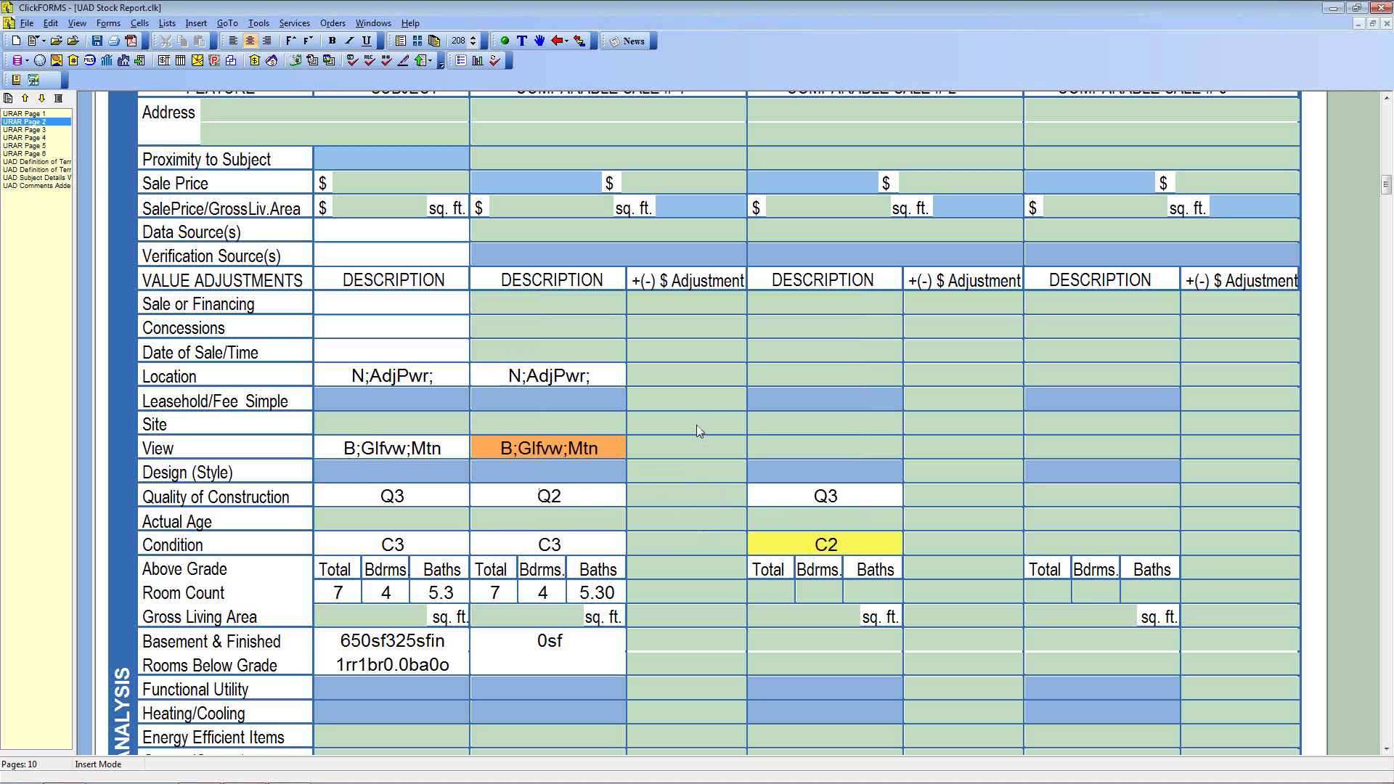
Enter a 1500 Condition adjustment for Comparable Sale #2 and check the net adjustment totals.
{"action": "scroll", "coordinate": [671, 462], "scroll_direction": "down", "scroll_amount": 1}
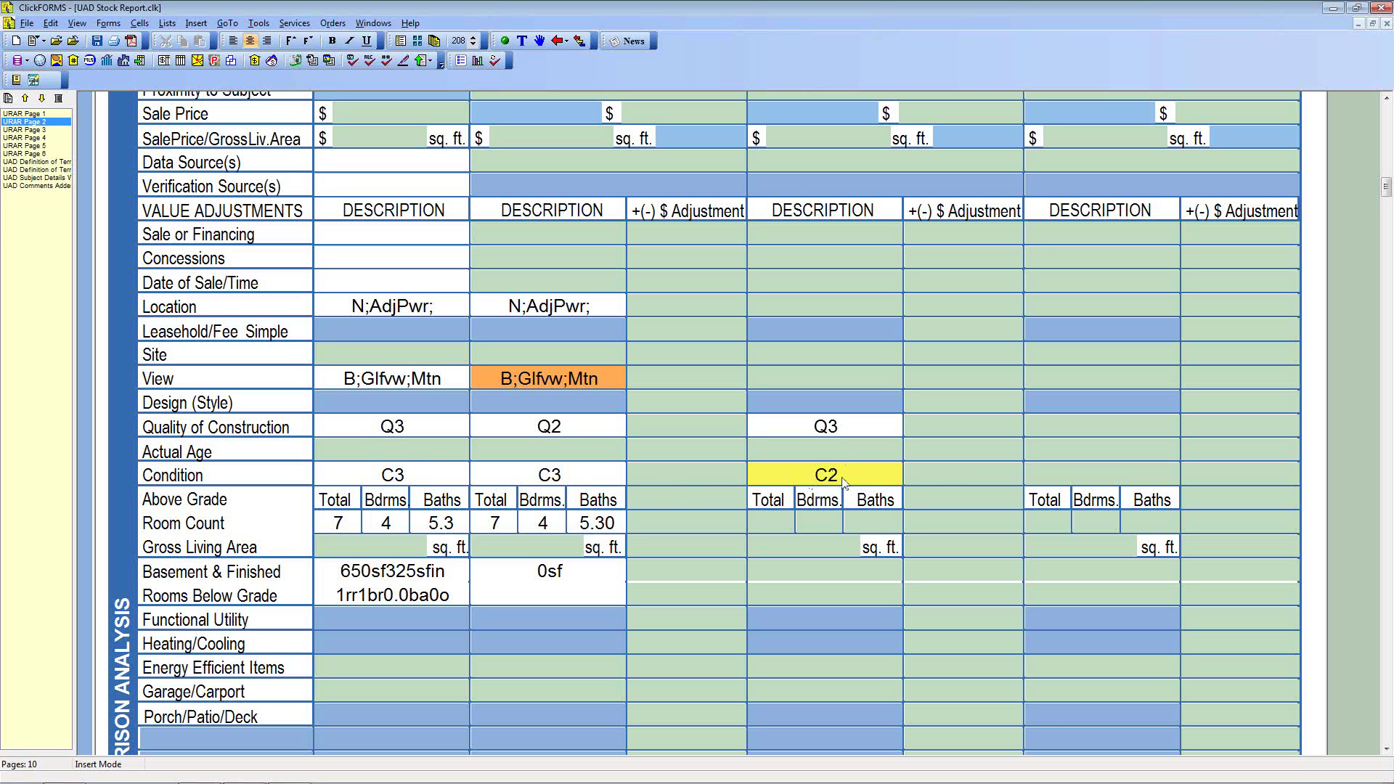
{"action": "left_click", "coordinate": [939, 478]}
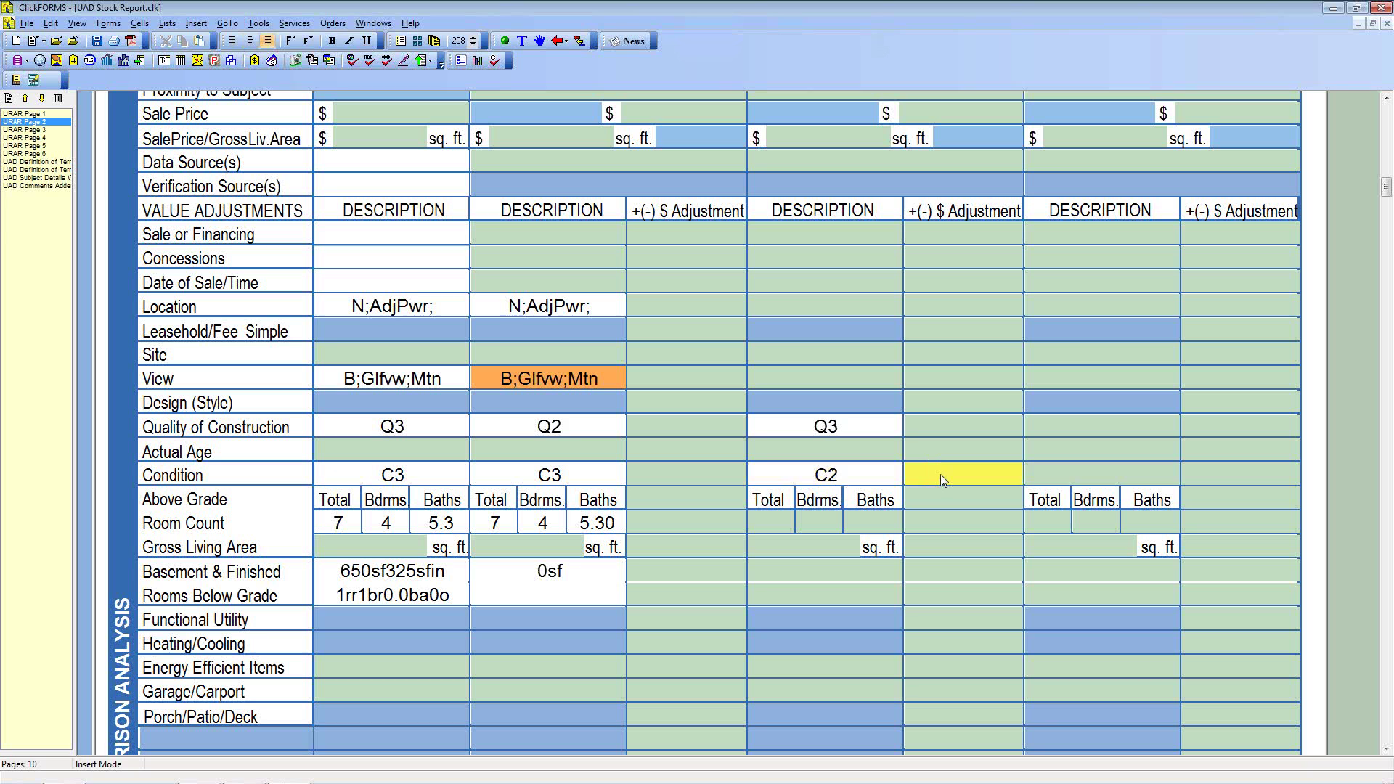
{"action": "type", "text": "1500"}
{"action": "key", "text": "Return"}
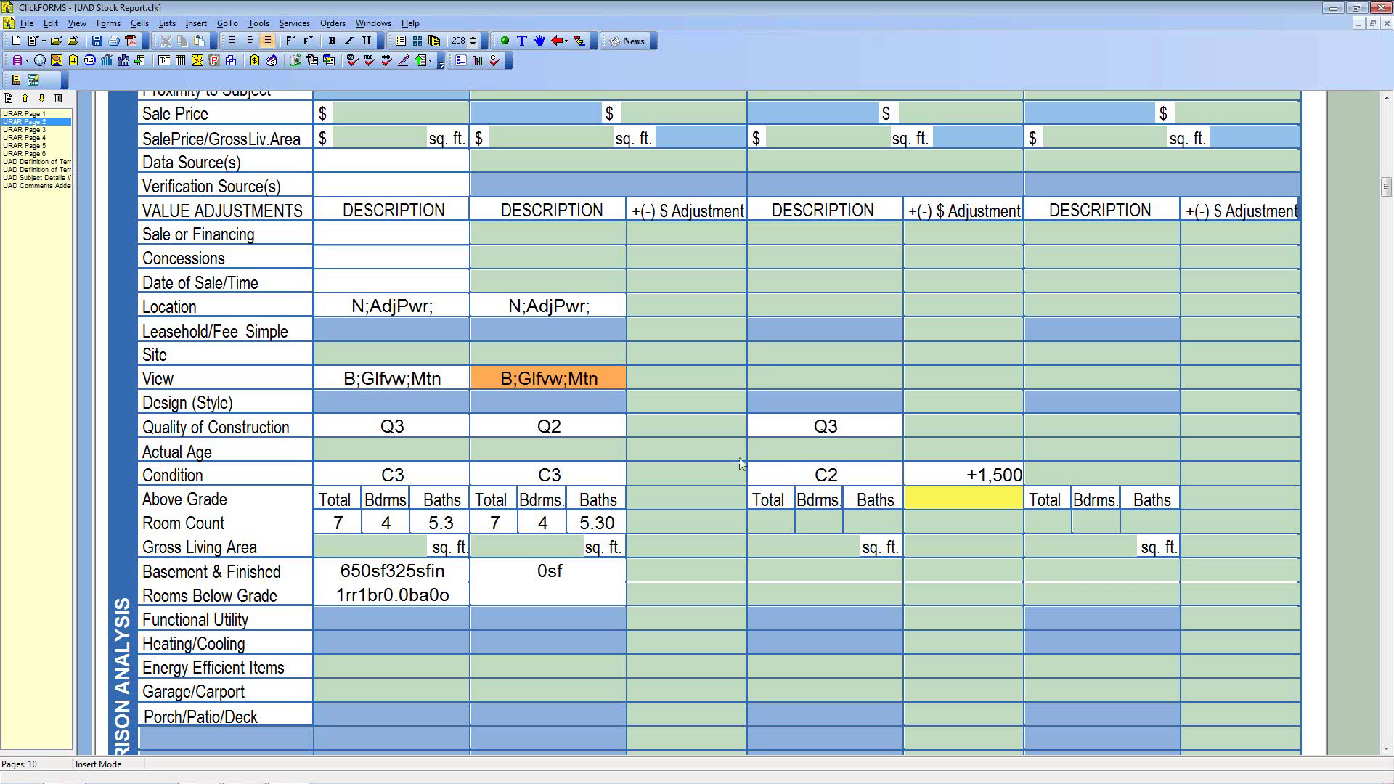
{"action": "scroll", "coordinate": [769, 536], "scroll_direction": "down", "scroll_amount": 3}
{"action": "scroll", "coordinate": [766, 530], "scroll_direction": "down", "scroll_amount": 15}
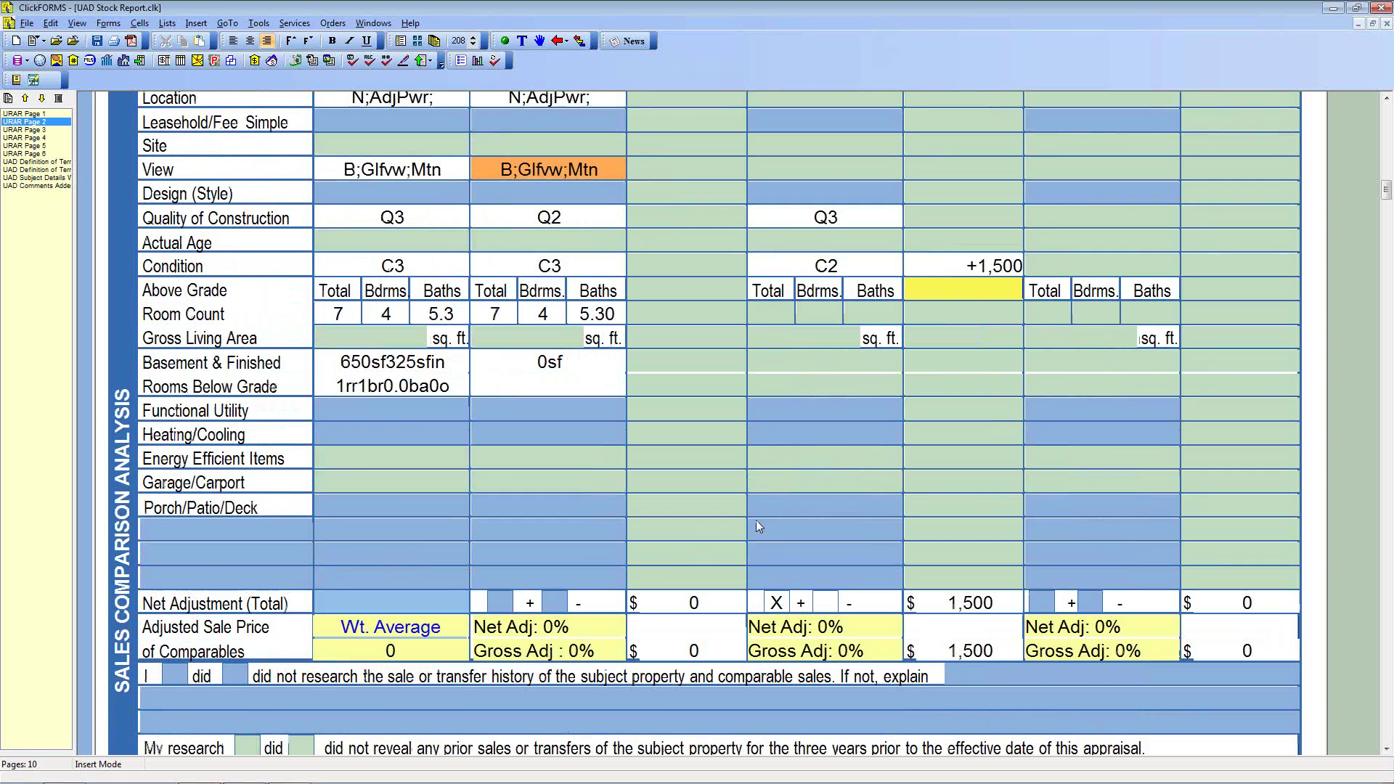
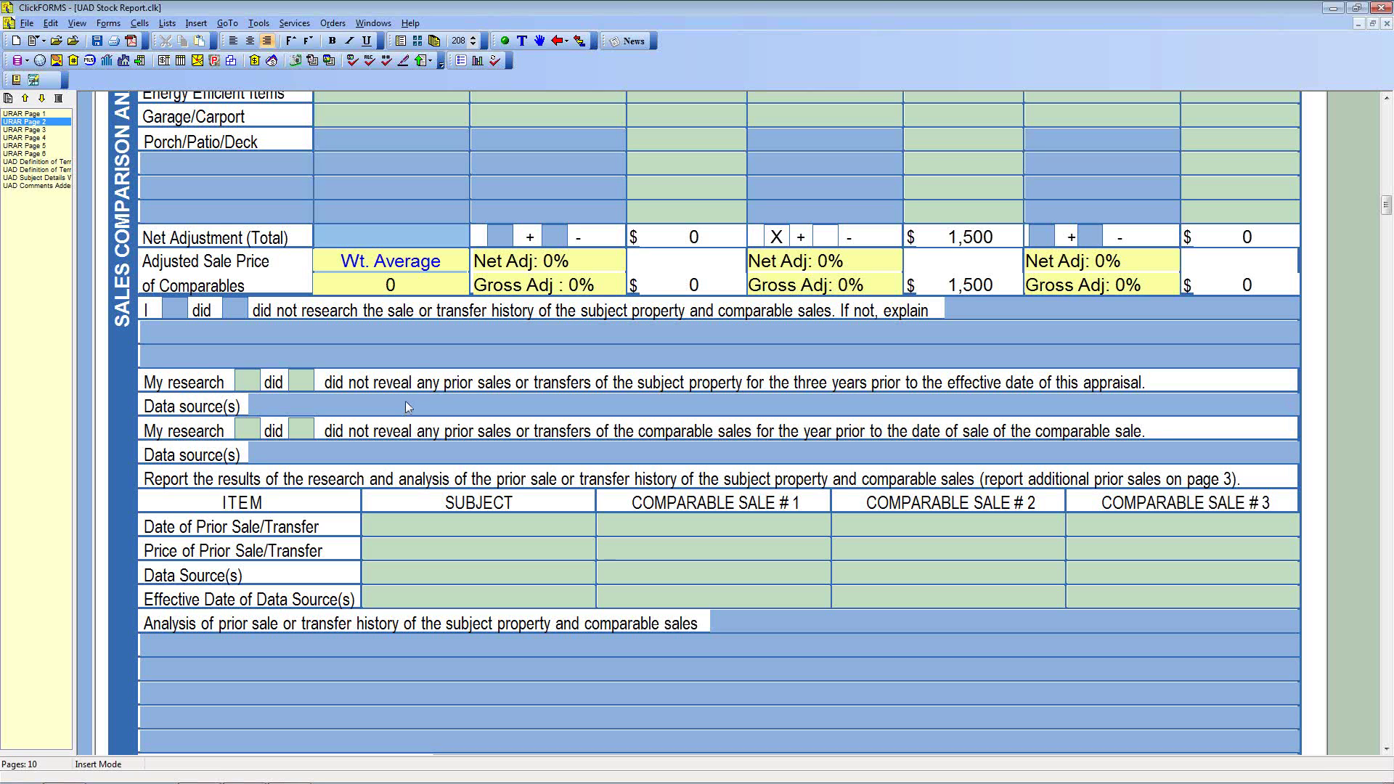
Affix a signature to the report as Appraiser, choosing the user whose signature is not password protected.
{"action": "left_click", "coordinate": [259, 24]}
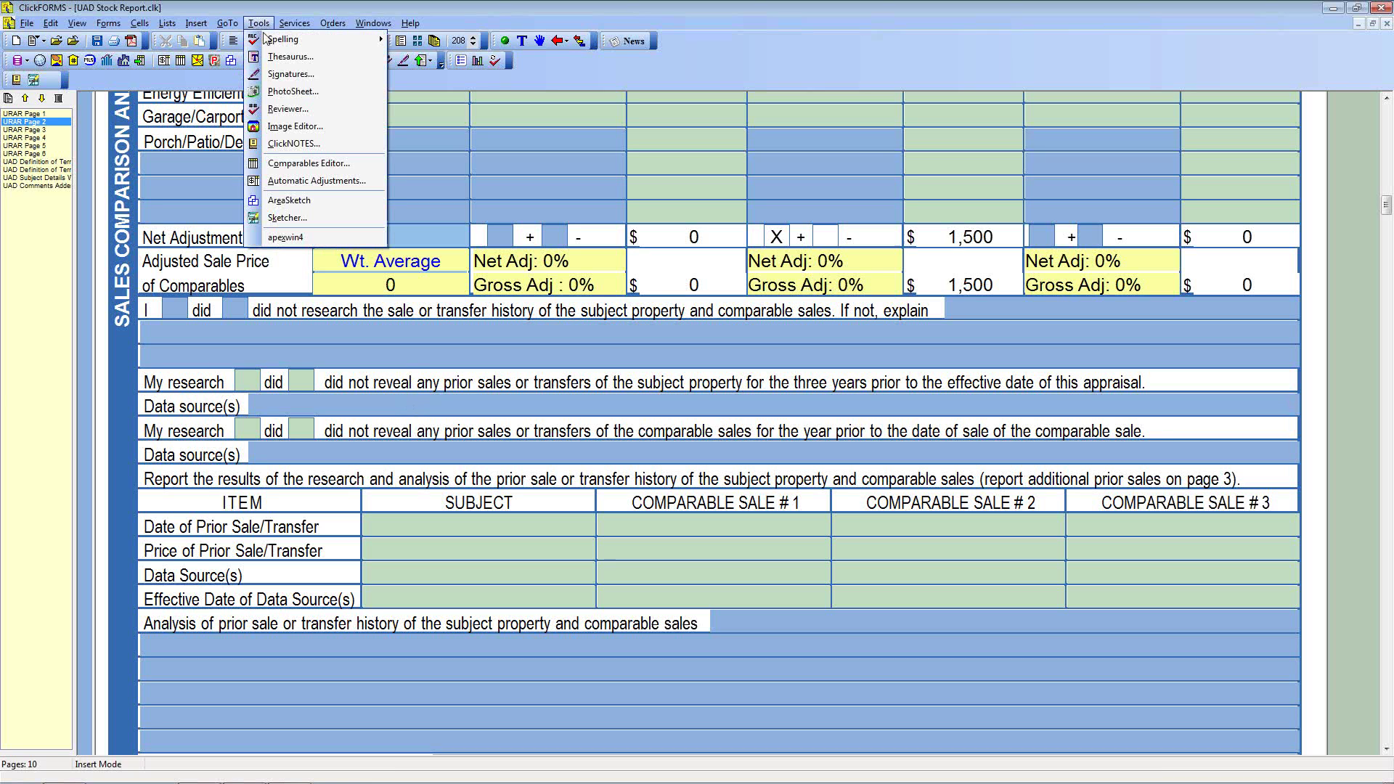
{"action": "left_click", "coordinate": [289, 74]}
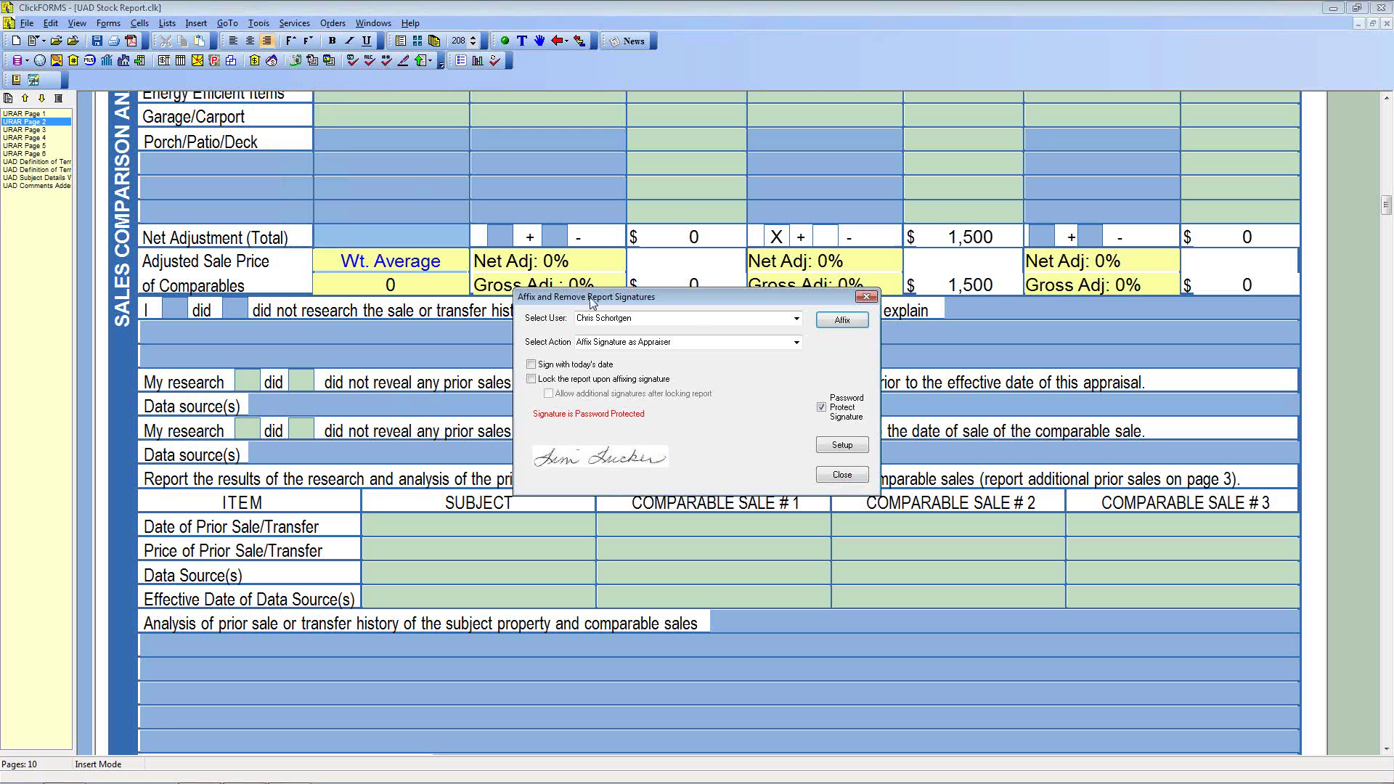
{"action": "left_click", "coordinate": [796, 318]}
{"action": "left_click", "coordinate": [765, 338]}
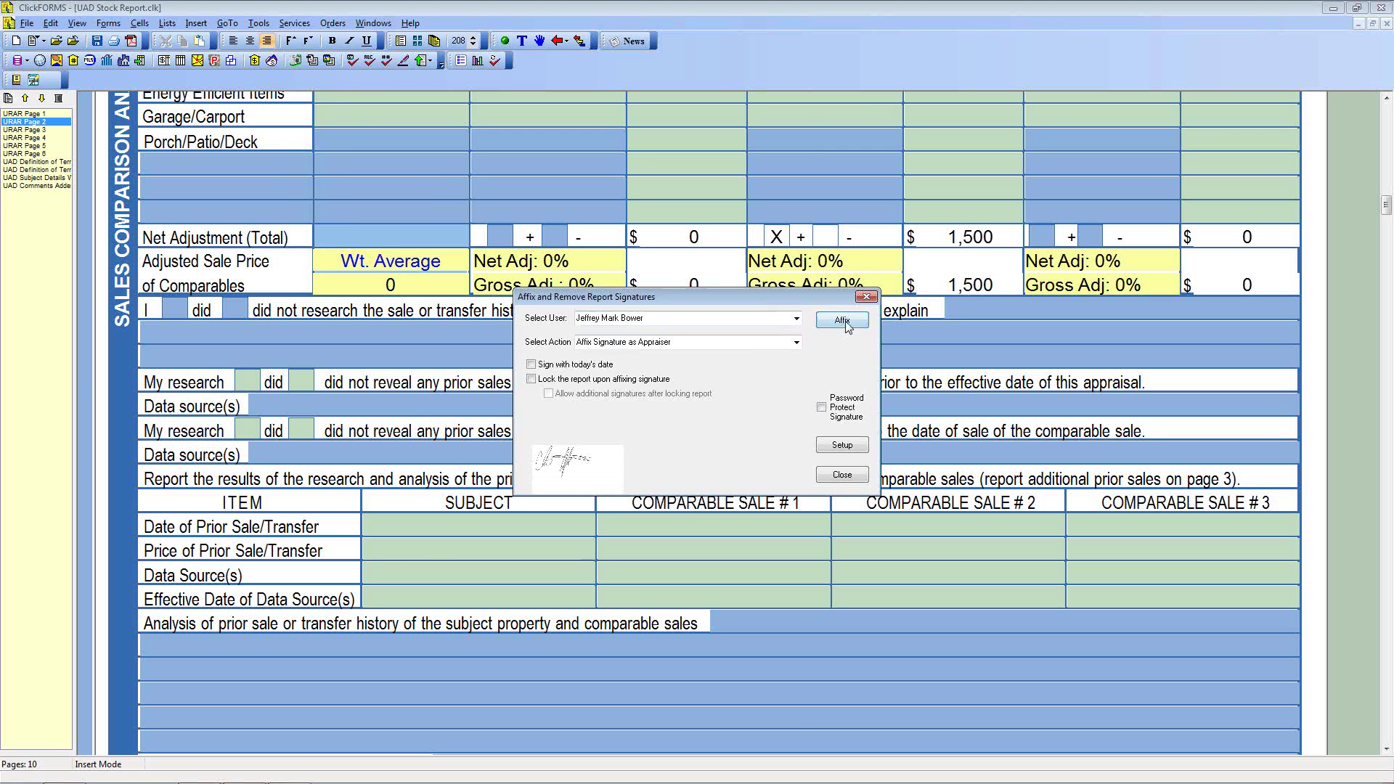
{"action": "left_click", "coordinate": [844, 323]}
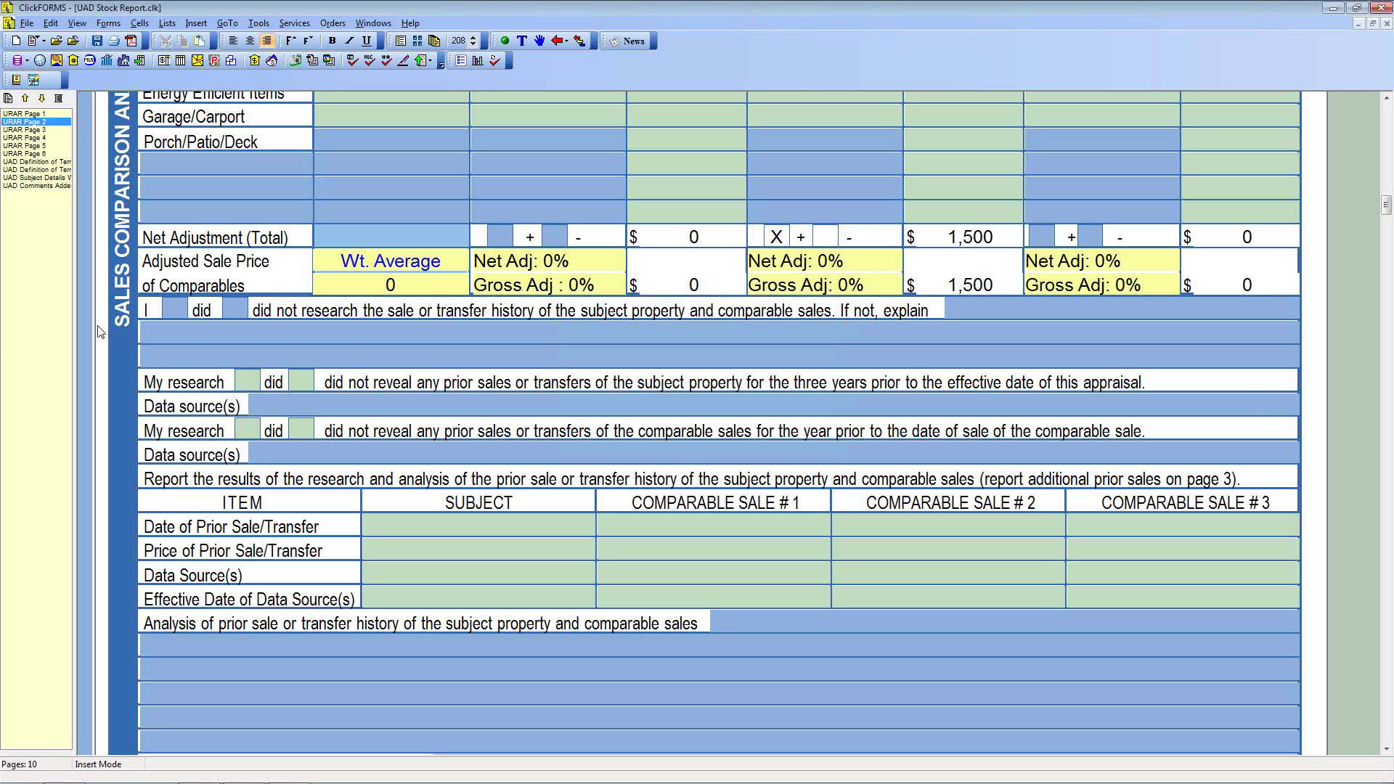
Start creating the UAD XML with all report forms included, run the UAD Review, and uncover the sales comparison grid.
{"action": "left_click", "coordinate": [26, 23]}
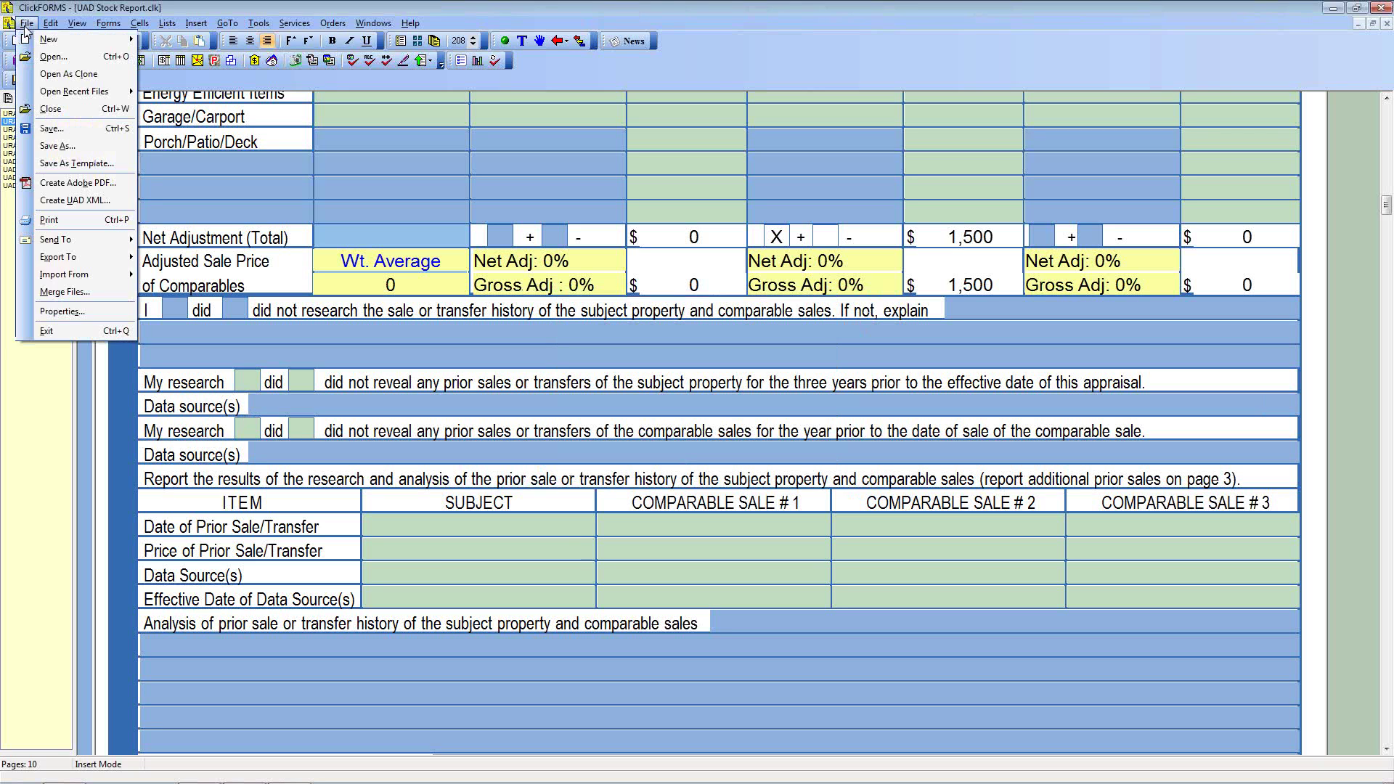
{"action": "left_click", "coordinate": [73, 201]}
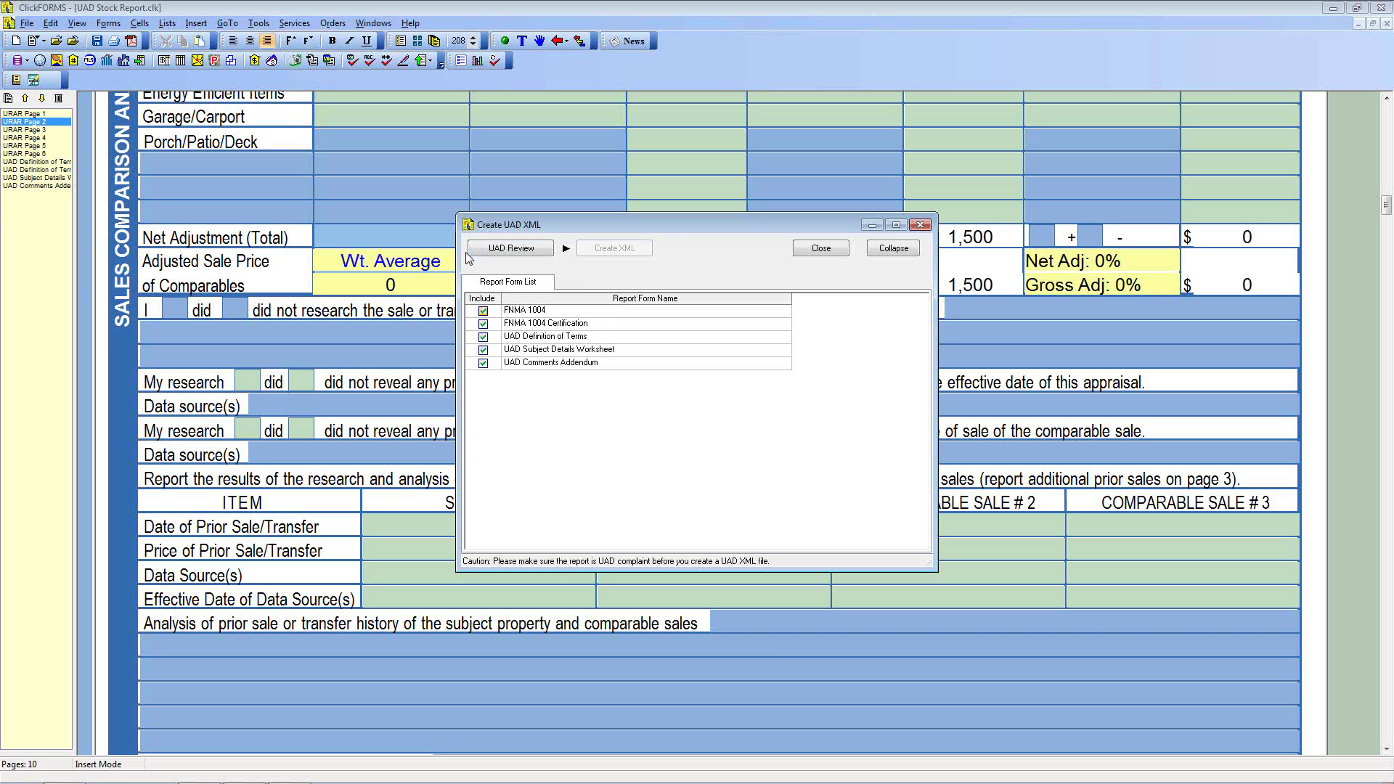
{"action": "left_click", "coordinate": [512, 249]}
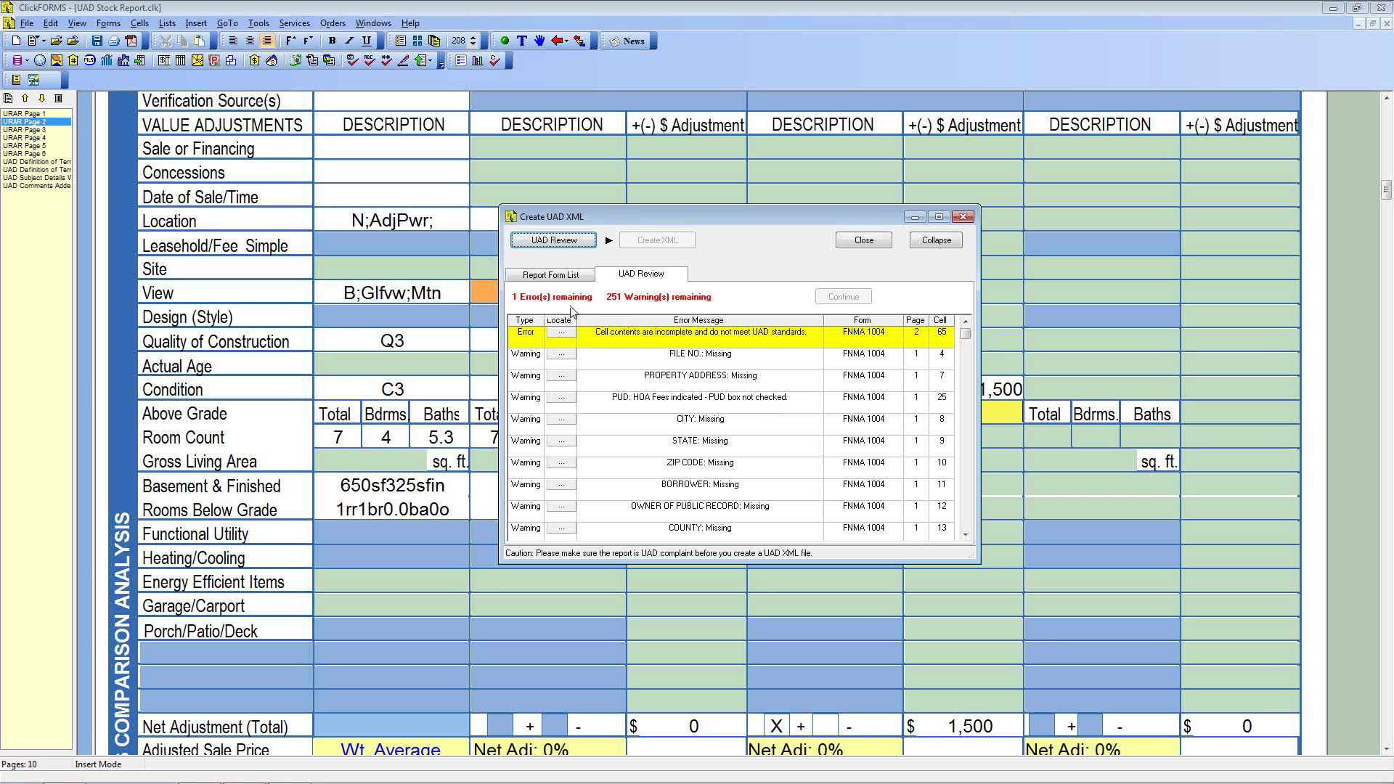
{"action": "left_click_drag", "start_coordinate": [642, 215], "coordinate": [861, 191]}
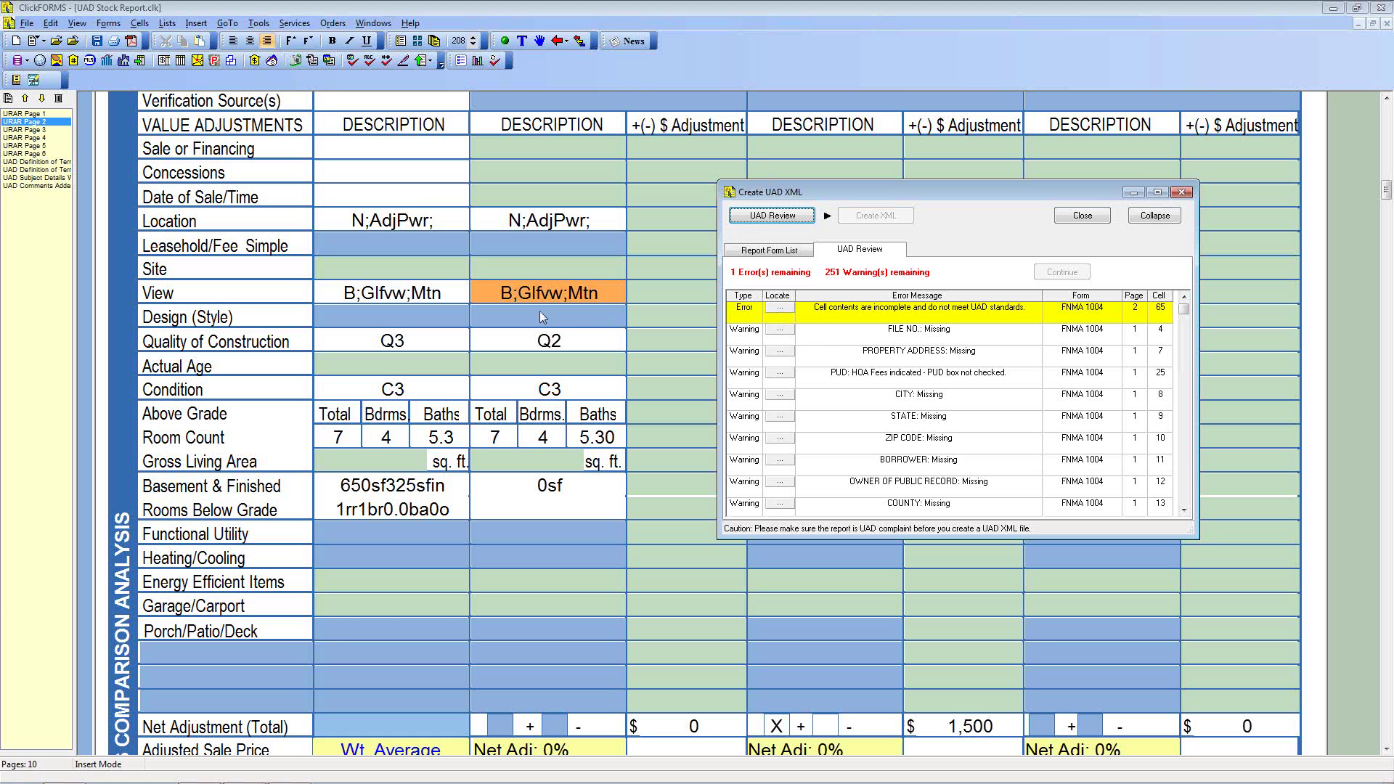
Inspect Comparable Sale #1's View form without saving, and locate the cell behind the UAD Review error.
{"action": "left_click", "coordinate": [507, 296]}
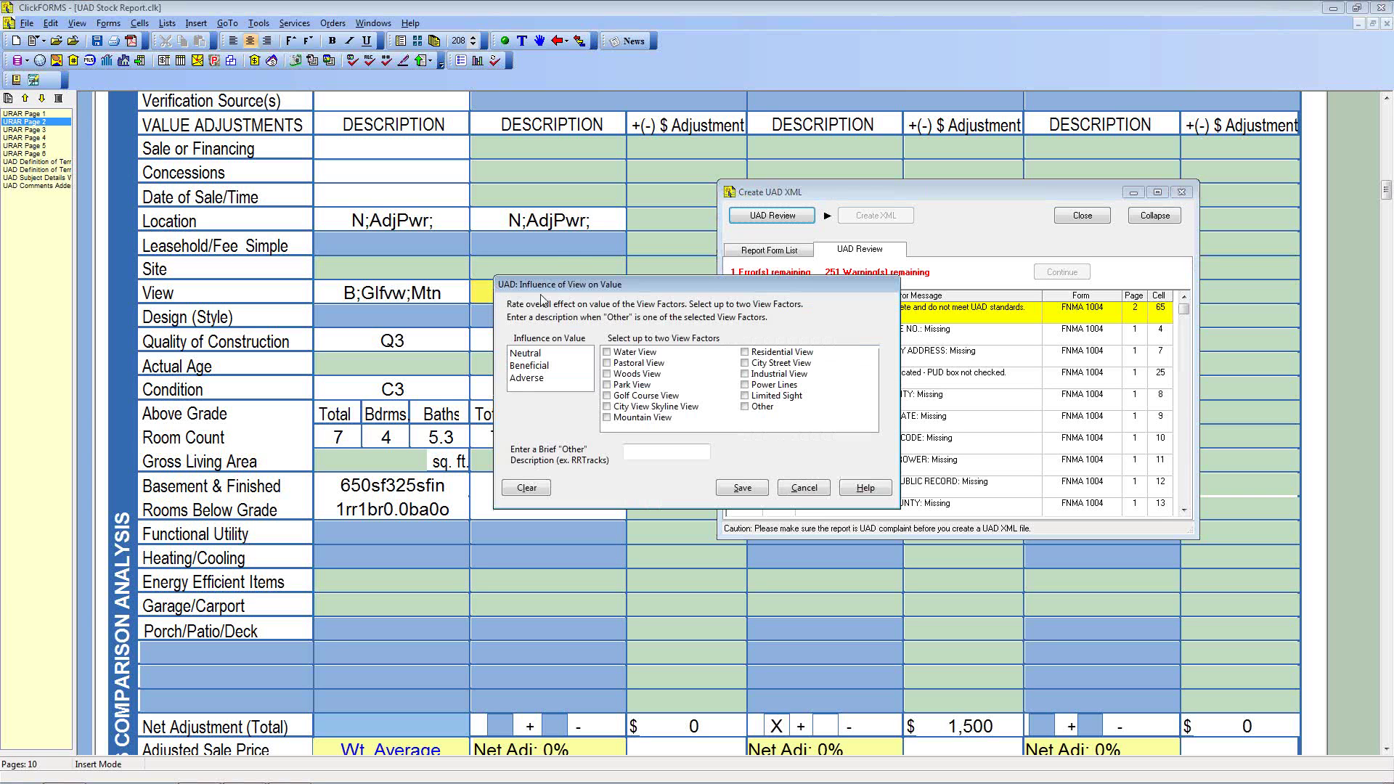
{"action": "left_click", "coordinate": [813, 484]}
{"action": "left_click", "coordinate": [585, 317]}
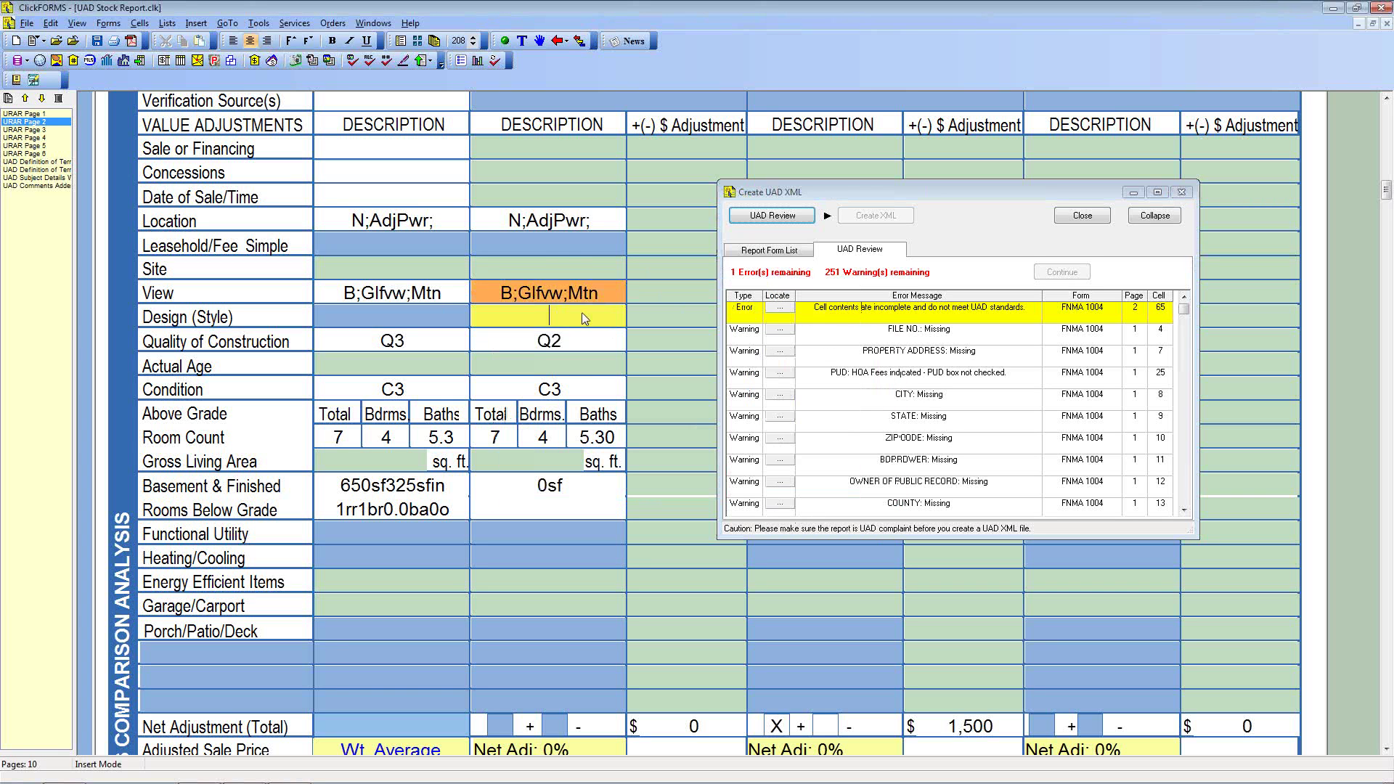
{"action": "left_click", "coordinate": [781, 310]}
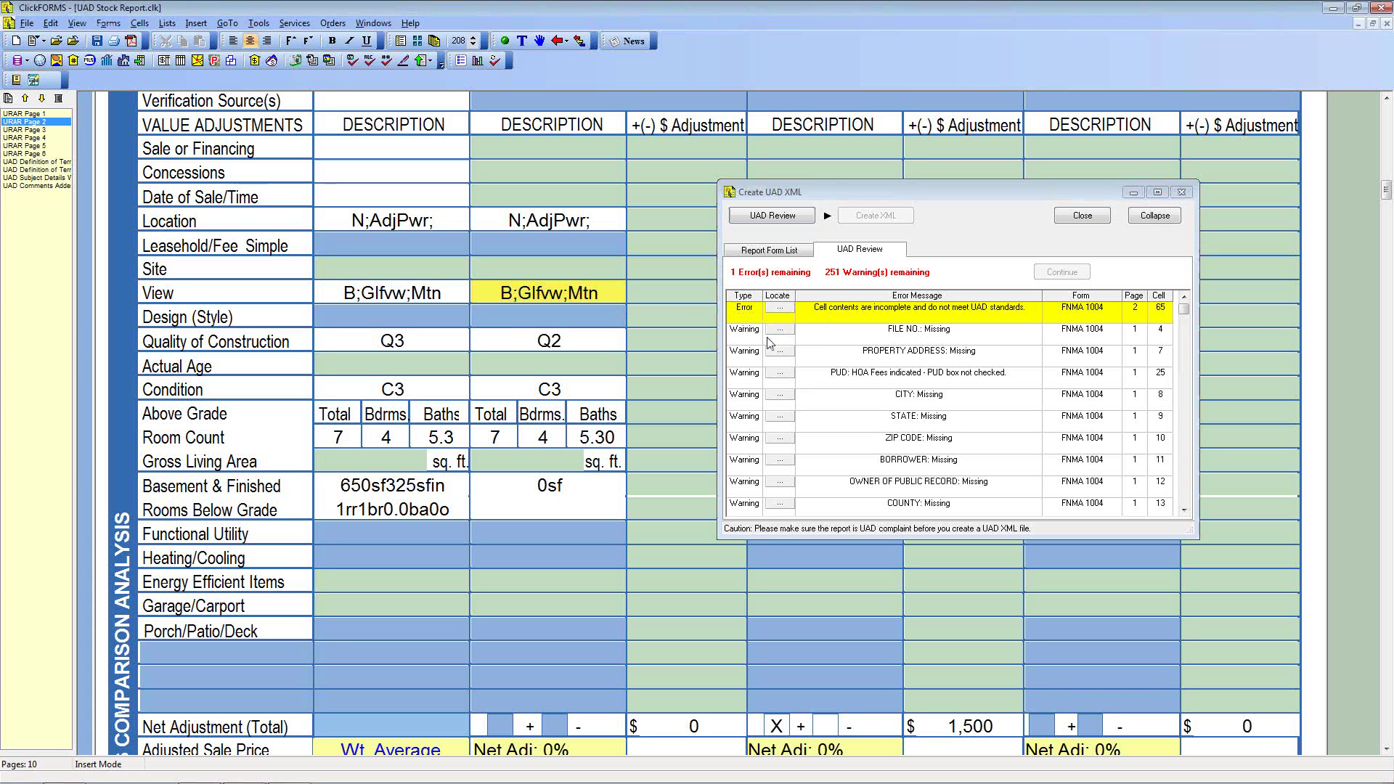
Save Comparable Sale #1's View as Beneficial with Golf Course View and City View Skyline View, and rerun the UAD Review.
{"action": "left_click", "coordinate": [484, 293]}
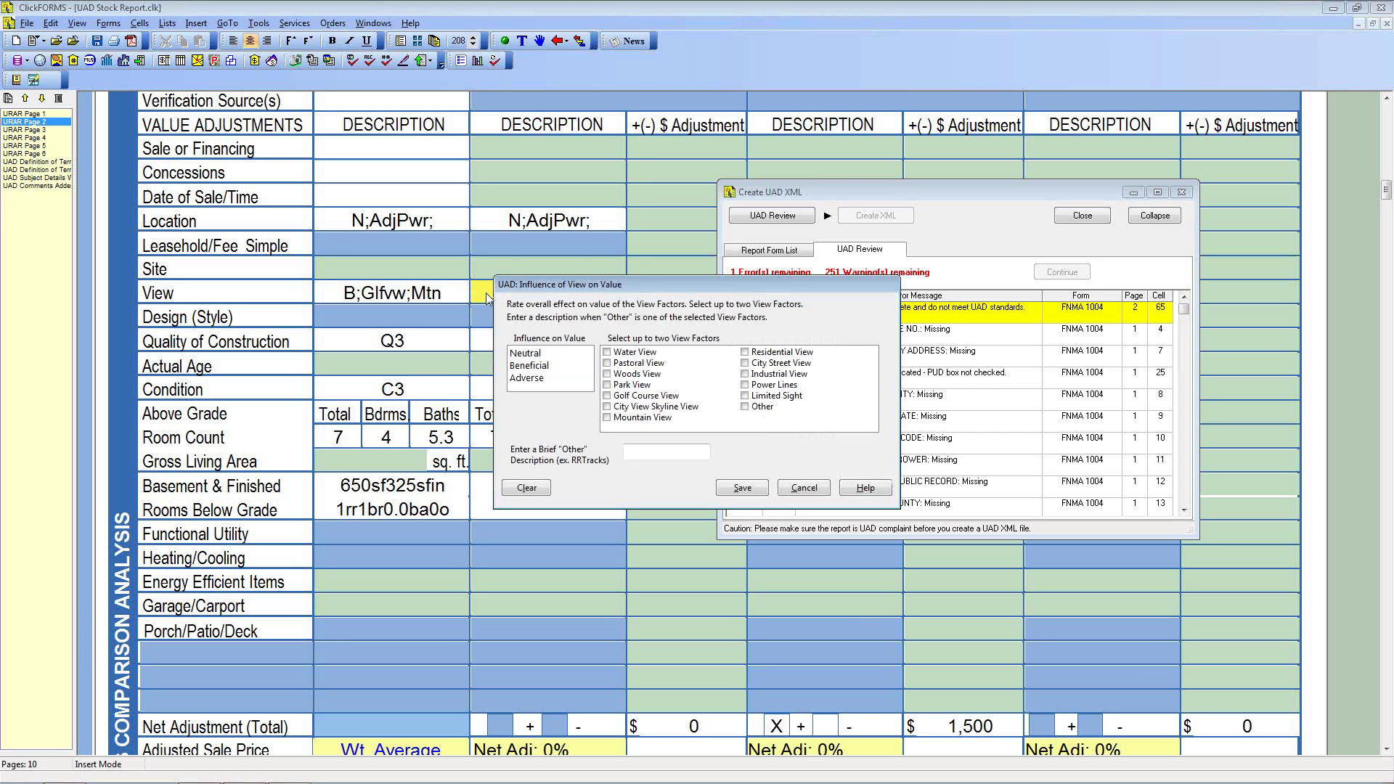
{"action": "left_click", "coordinate": [540, 366]}
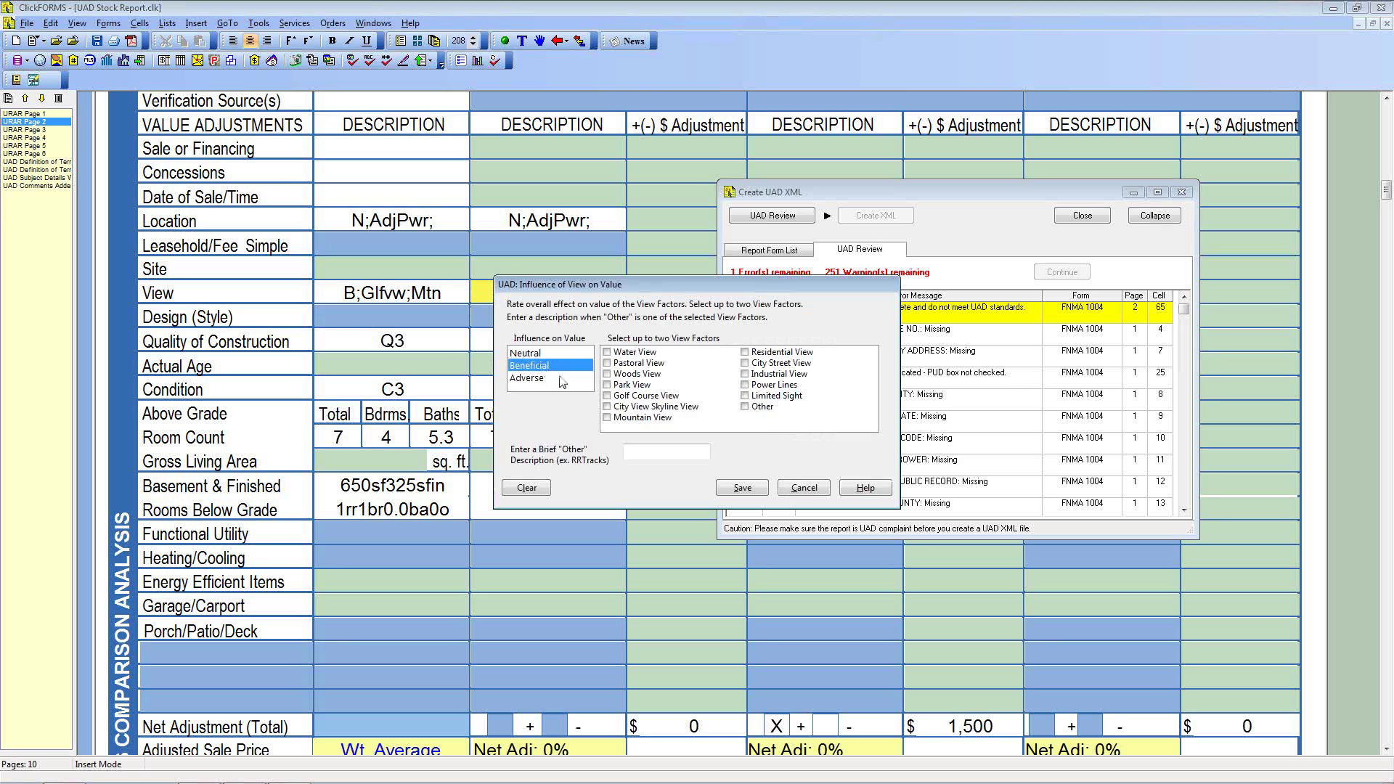
{"action": "left_click", "coordinate": [606, 395]}
{"action": "left_click", "coordinate": [607, 407]}
{"action": "left_click", "coordinate": [730, 488]}
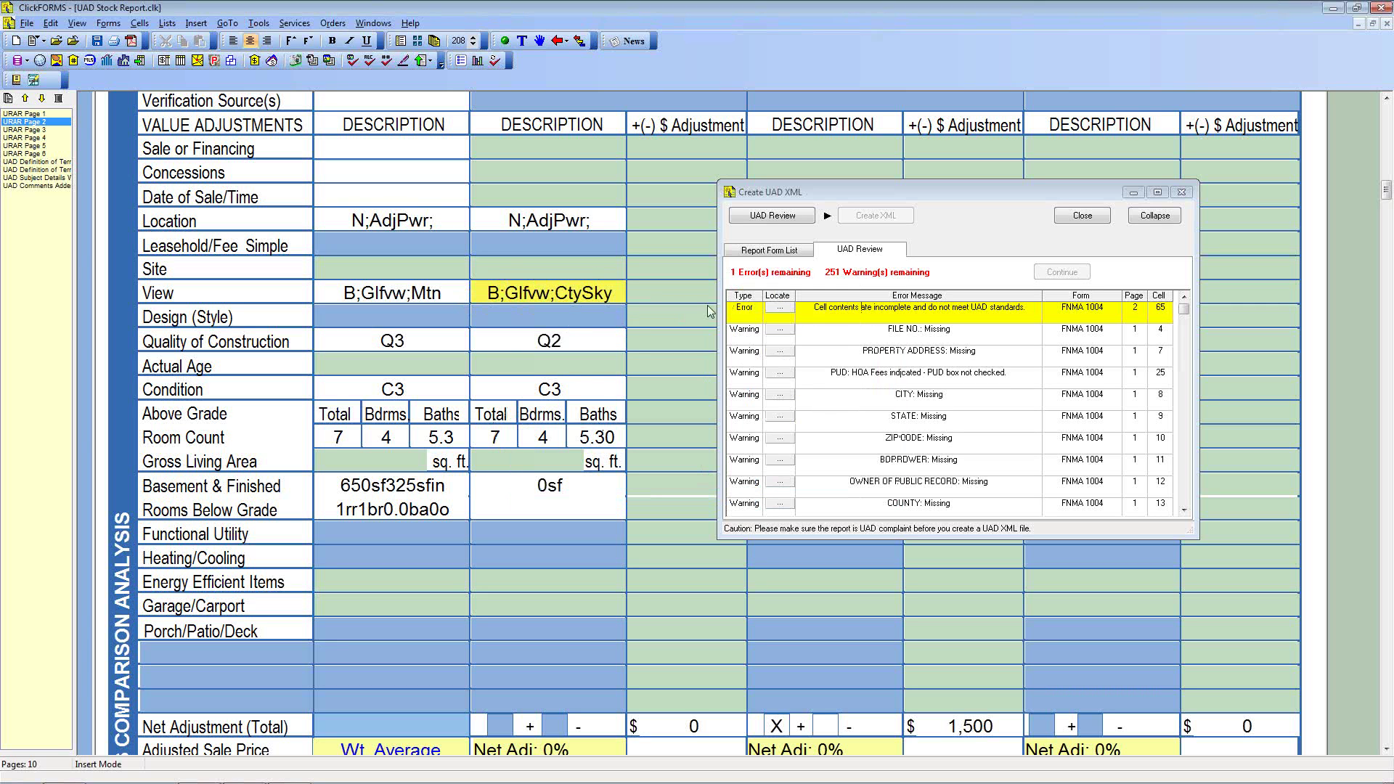
{"action": "left_click", "coordinate": [770, 218]}
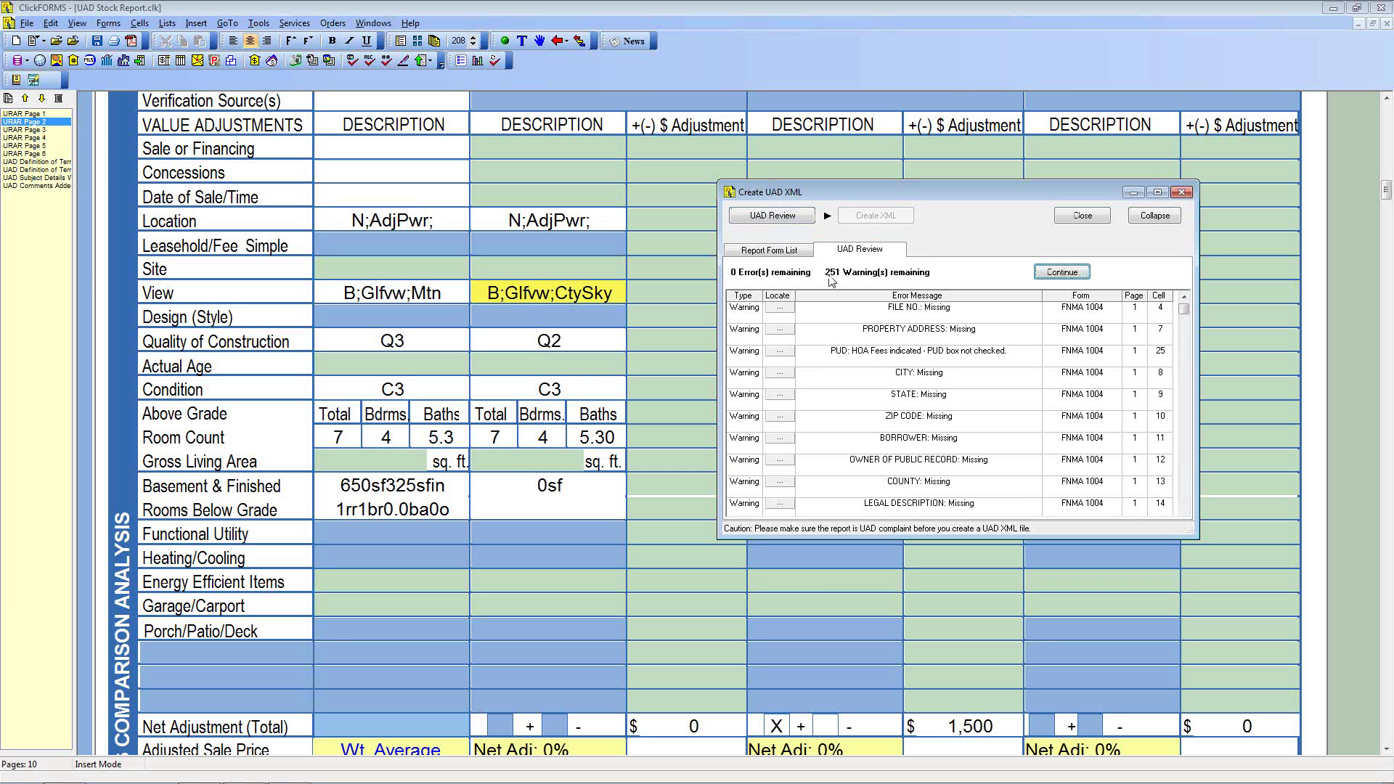
Continue past the review warnings and save the XML file as UAD Stock Report.XML in the UAD XML Files folder.
{"action": "left_click", "coordinate": [1063, 274]}
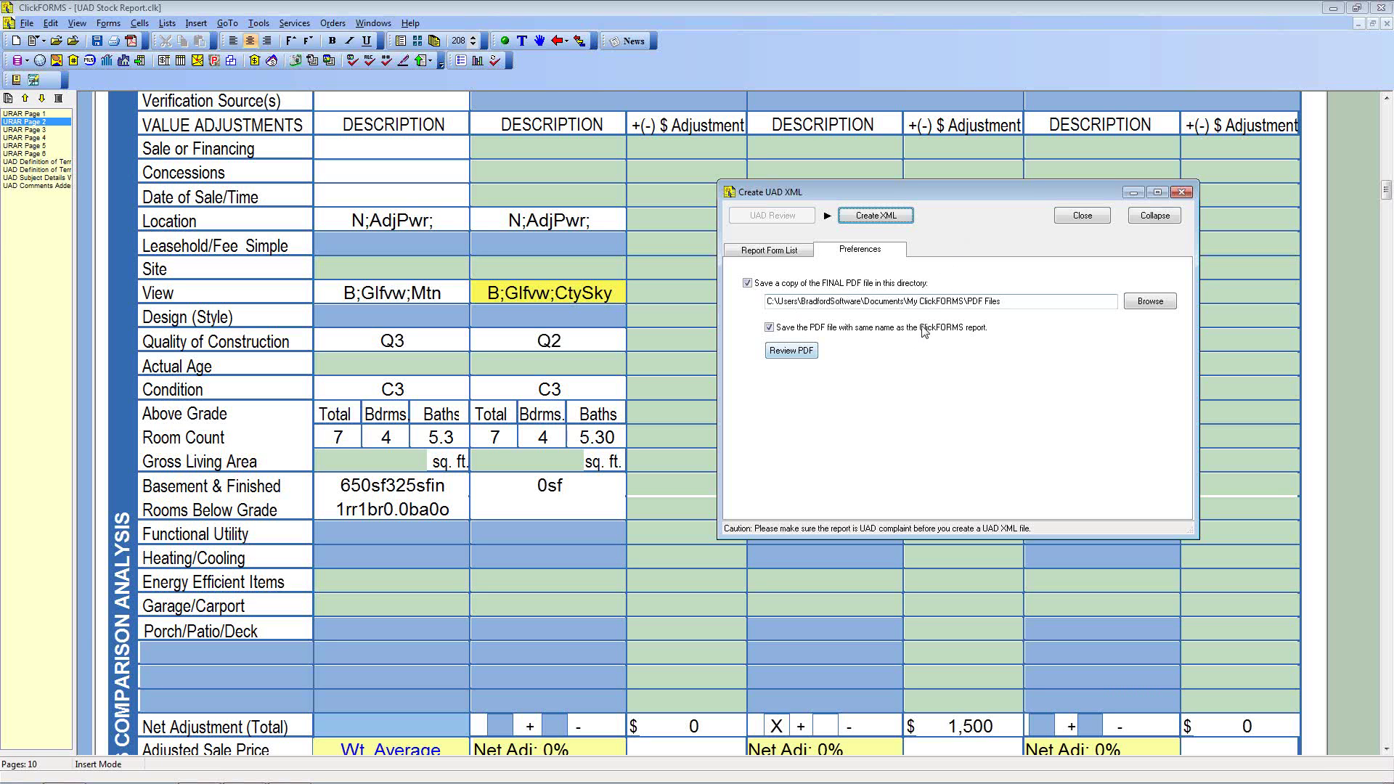
{"action": "left_click", "coordinate": [876, 218]}
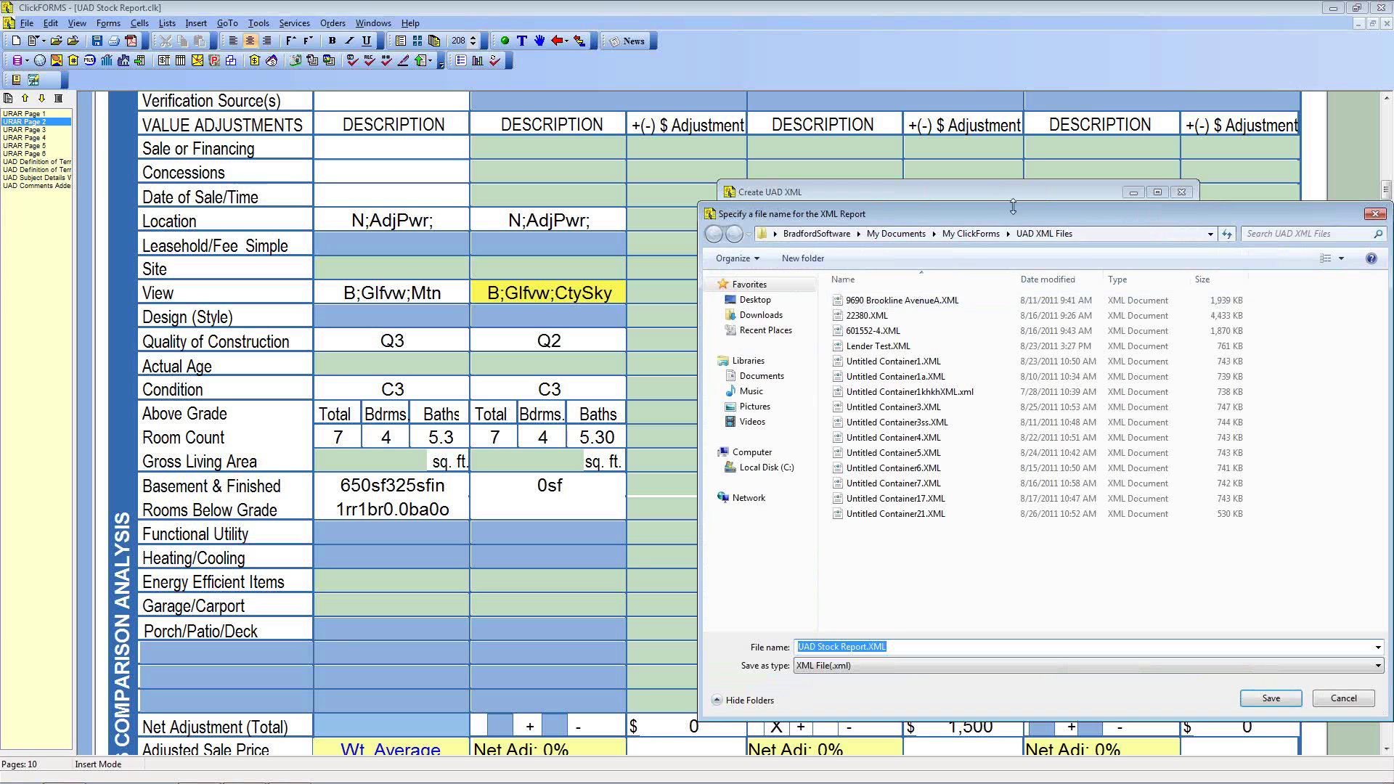
{"action": "left_click_drag", "start_coordinate": [1019, 215], "coordinate": [786, 164]}
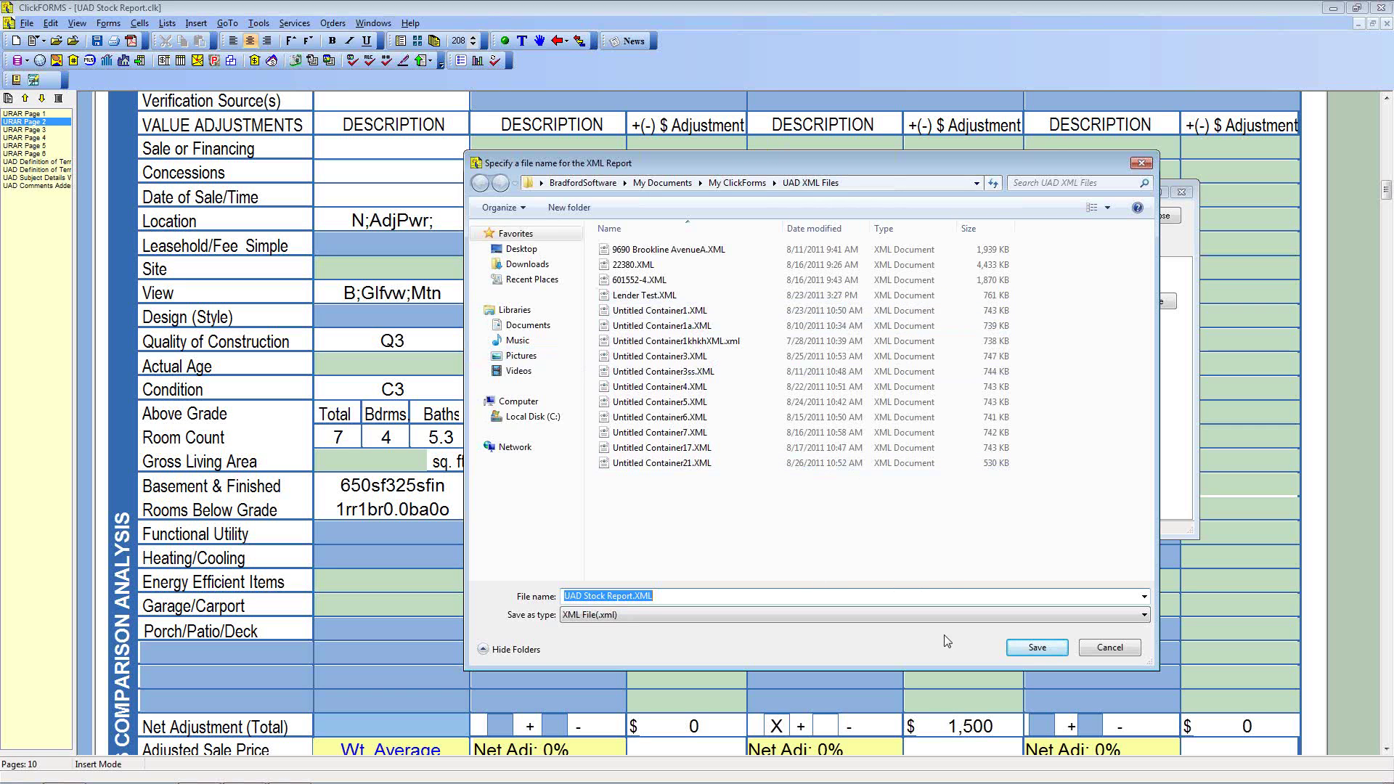
{"action": "left_click", "coordinate": [1038, 648]}
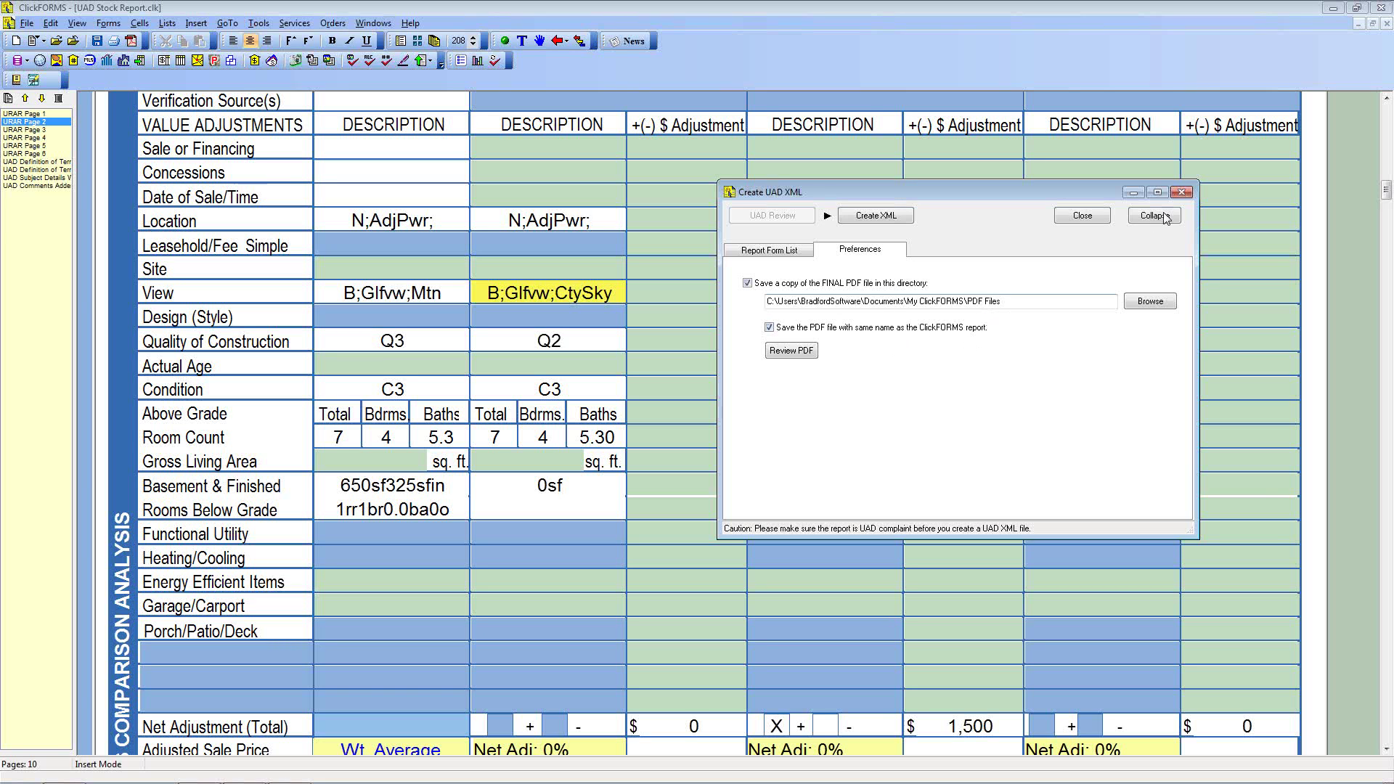
{"action": "left_click", "coordinate": [1182, 193]}
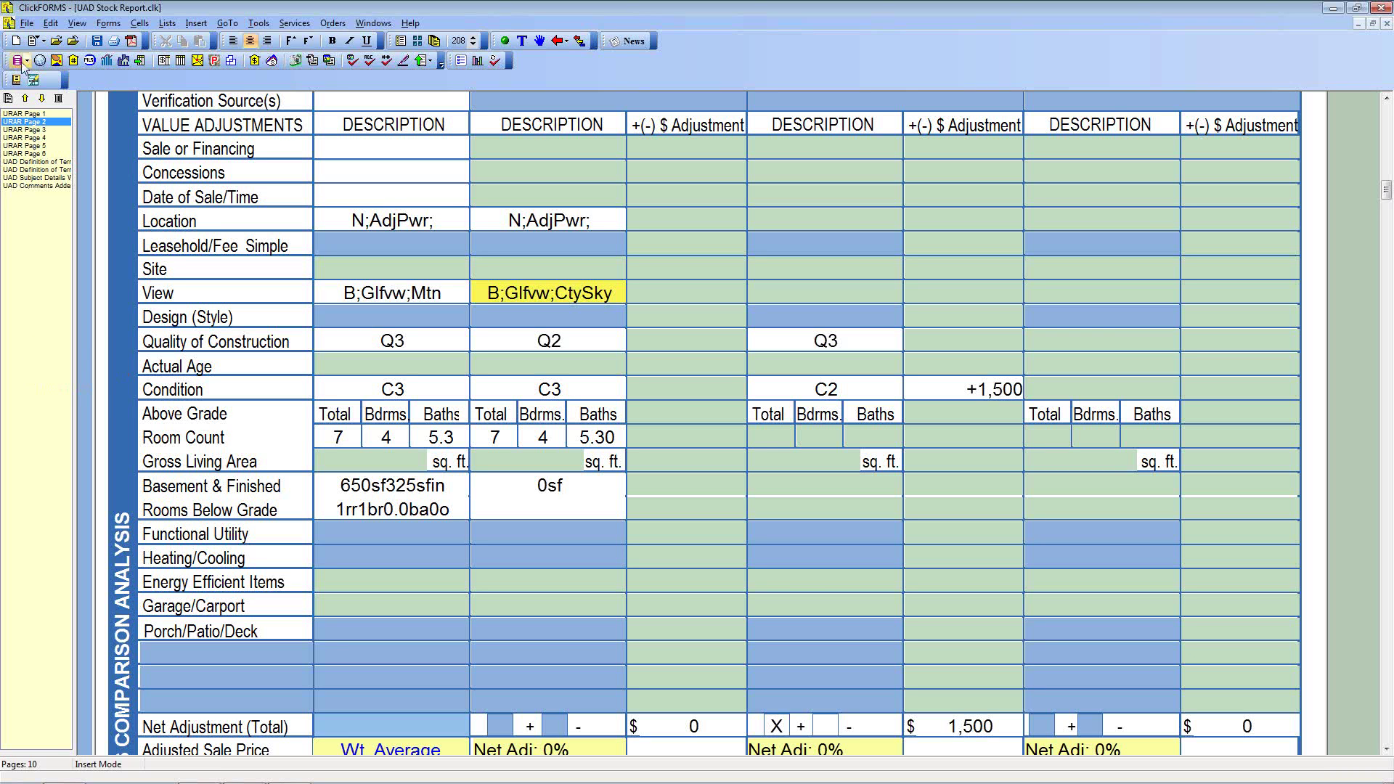
Close the report without saving its changes and reopen UAD Stock Report.clk from the recent files.
{"action": "left_click", "coordinate": [27, 24]}
{"action": "left_click", "coordinate": [51, 109]}
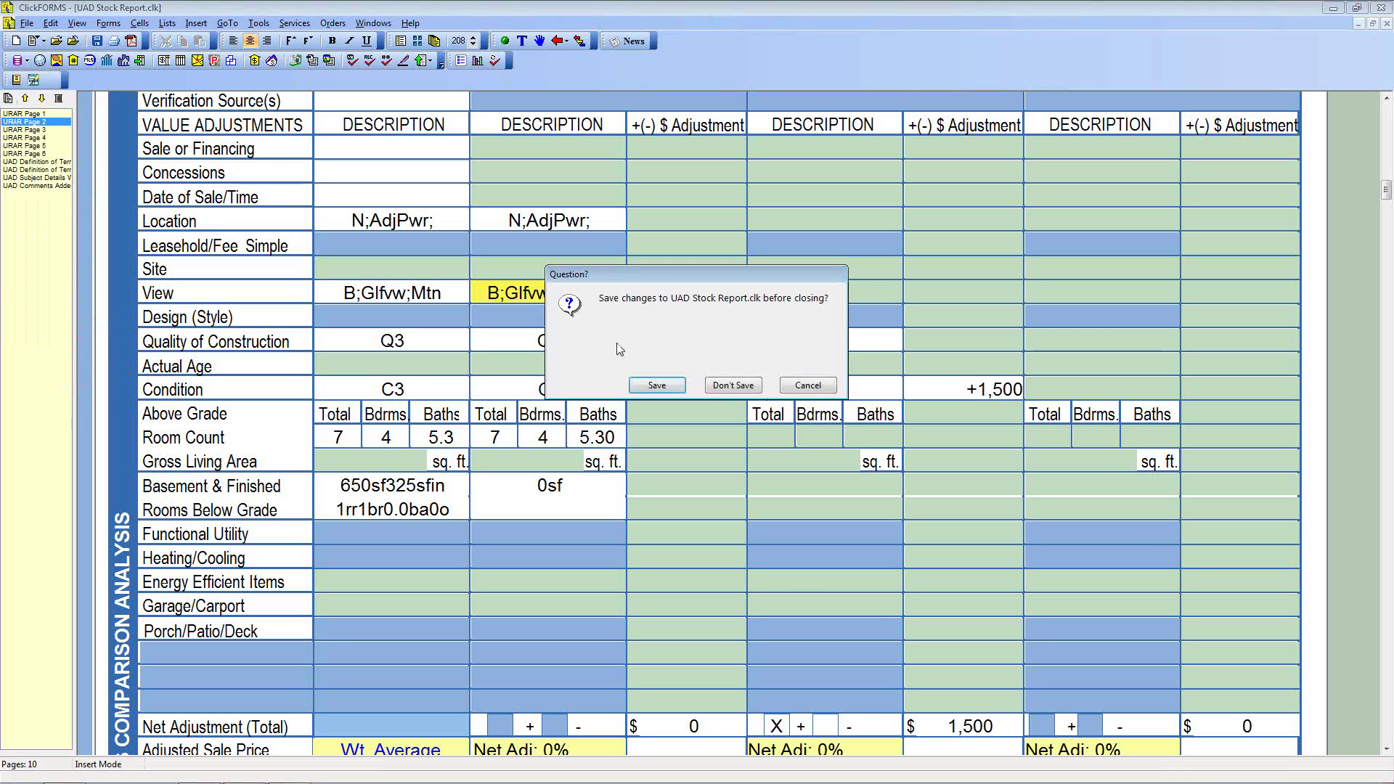
{"action": "left_click", "coordinate": [729, 384]}
{"action": "left_click", "coordinate": [804, 381]}
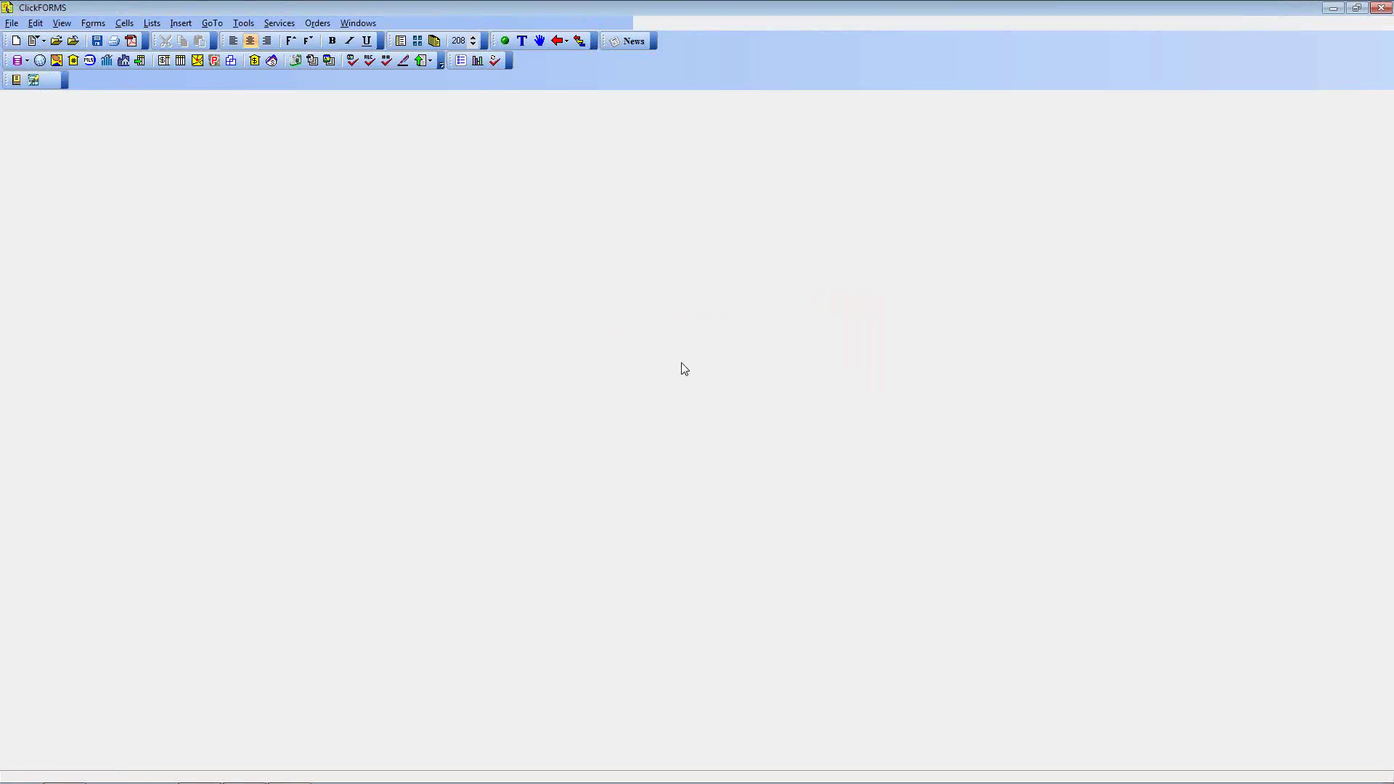
{"action": "left_click", "coordinate": [13, 23]}
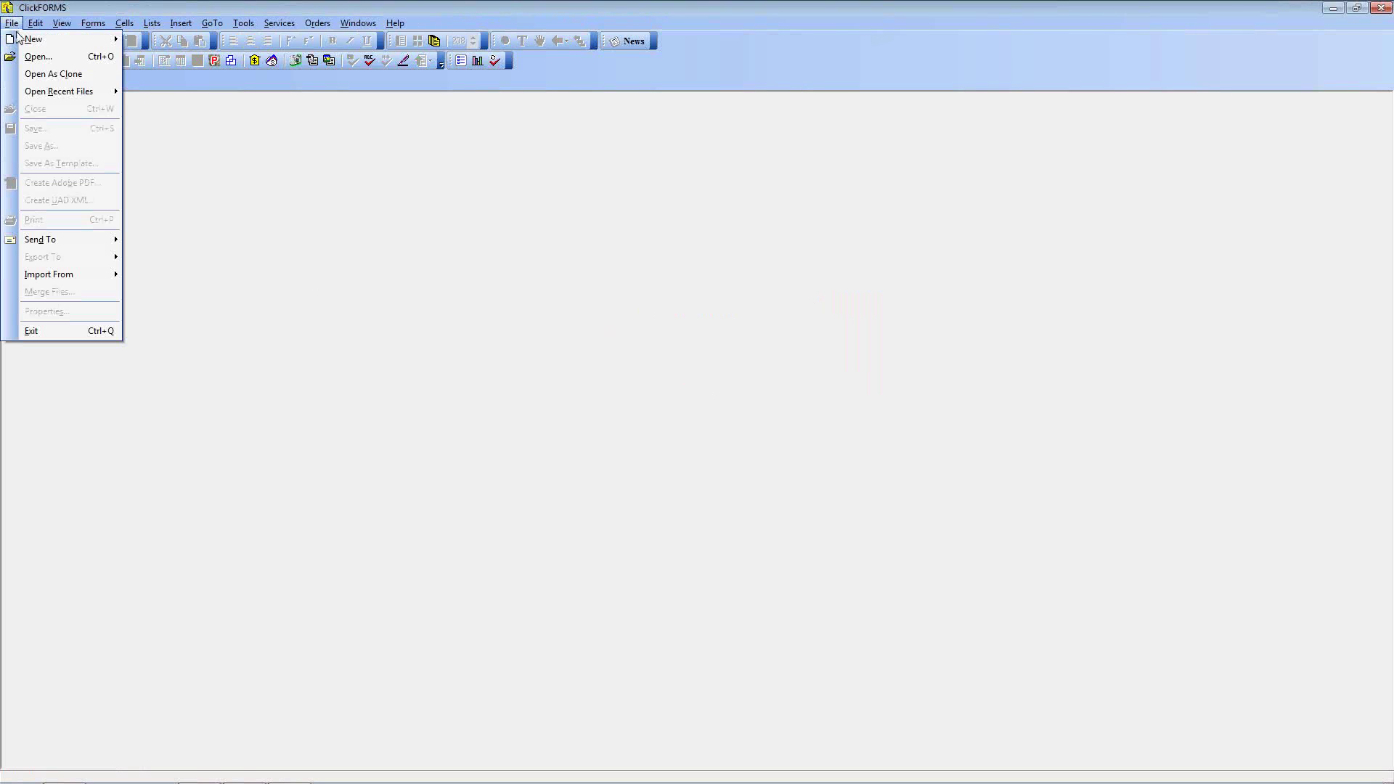
{"action": "mouse_move", "coordinate": [65, 91]}
{"action": "left_click", "coordinate": [180, 100]}
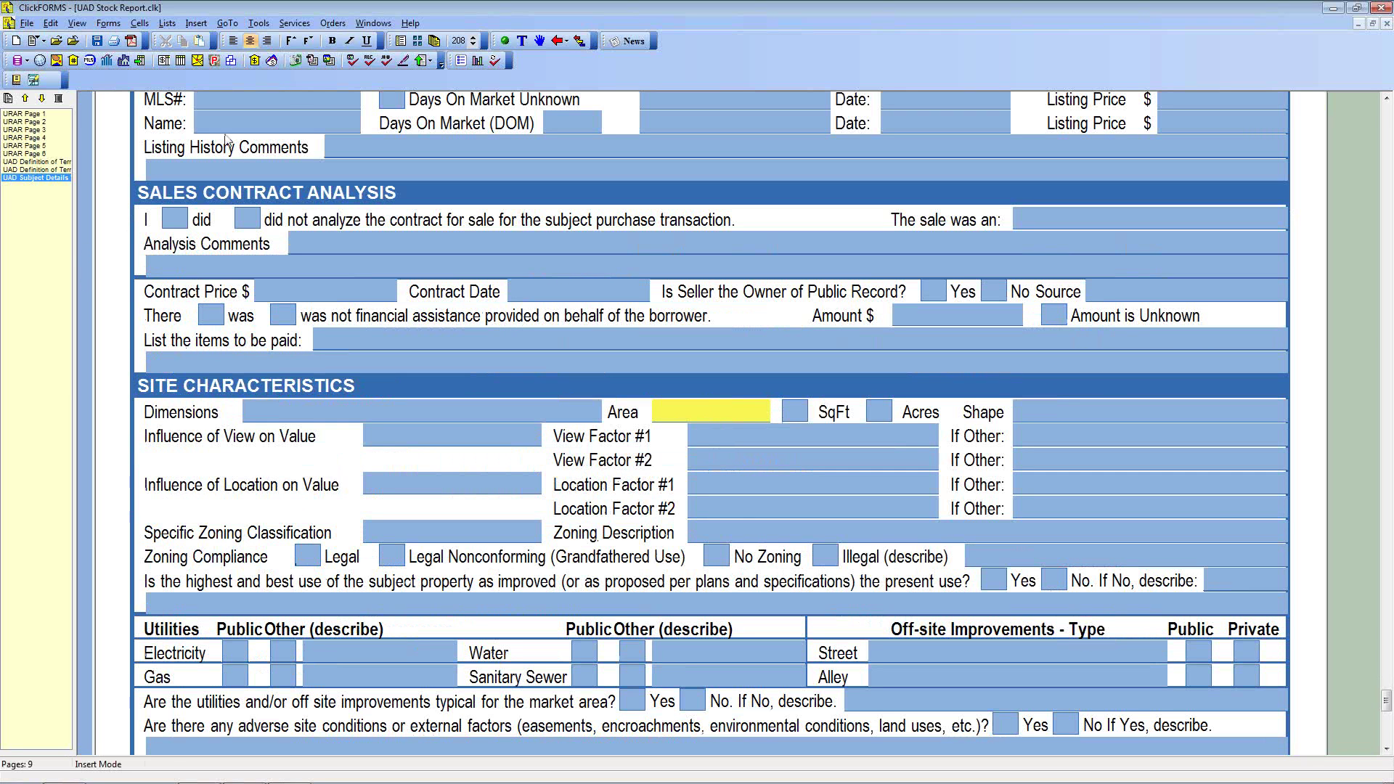
Review the UAD Compliance Preferences, cancel out of them, and look over the UAD Subject Details Worksheet.
{"action": "left_click", "coordinate": [294, 23]}
{"action": "left_click", "coordinate": [330, 39]}
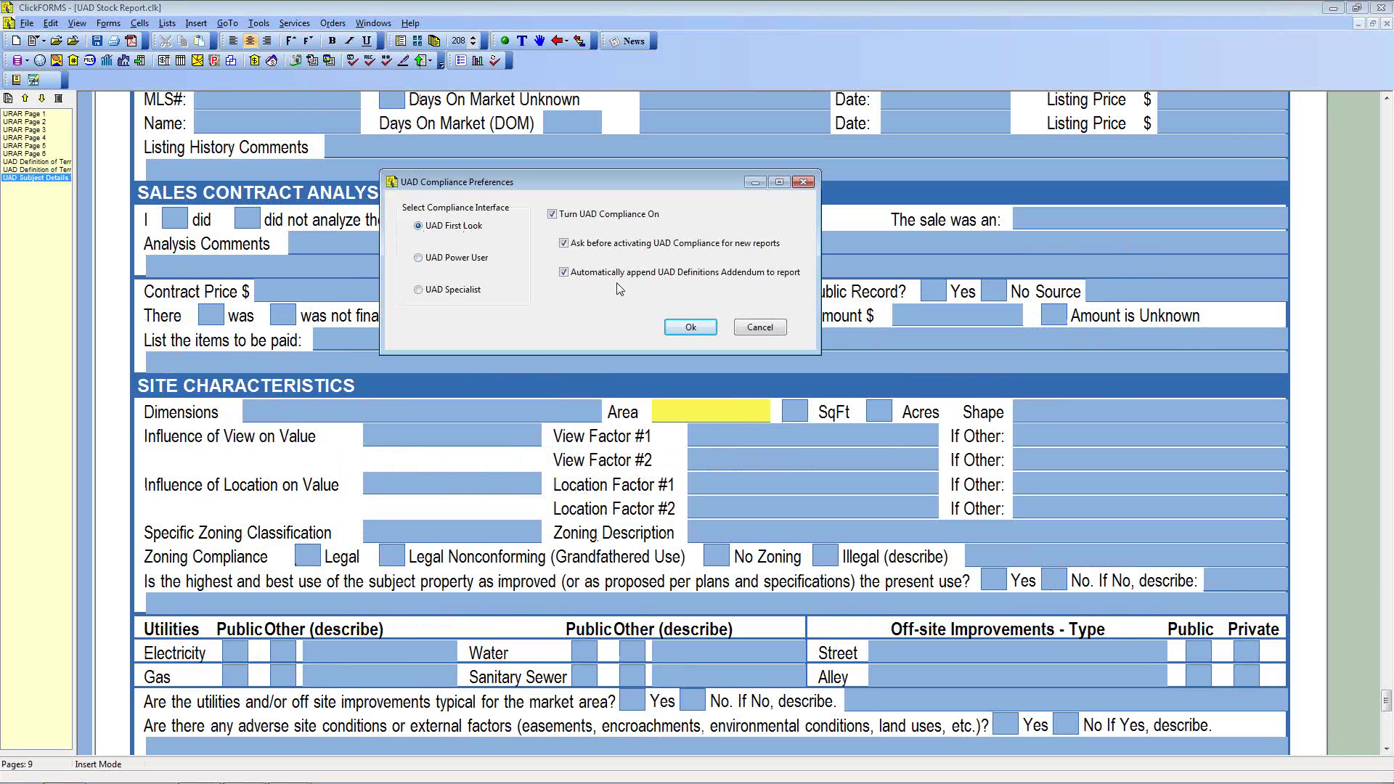
{"action": "left_click", "coordinate": [767, 328]}
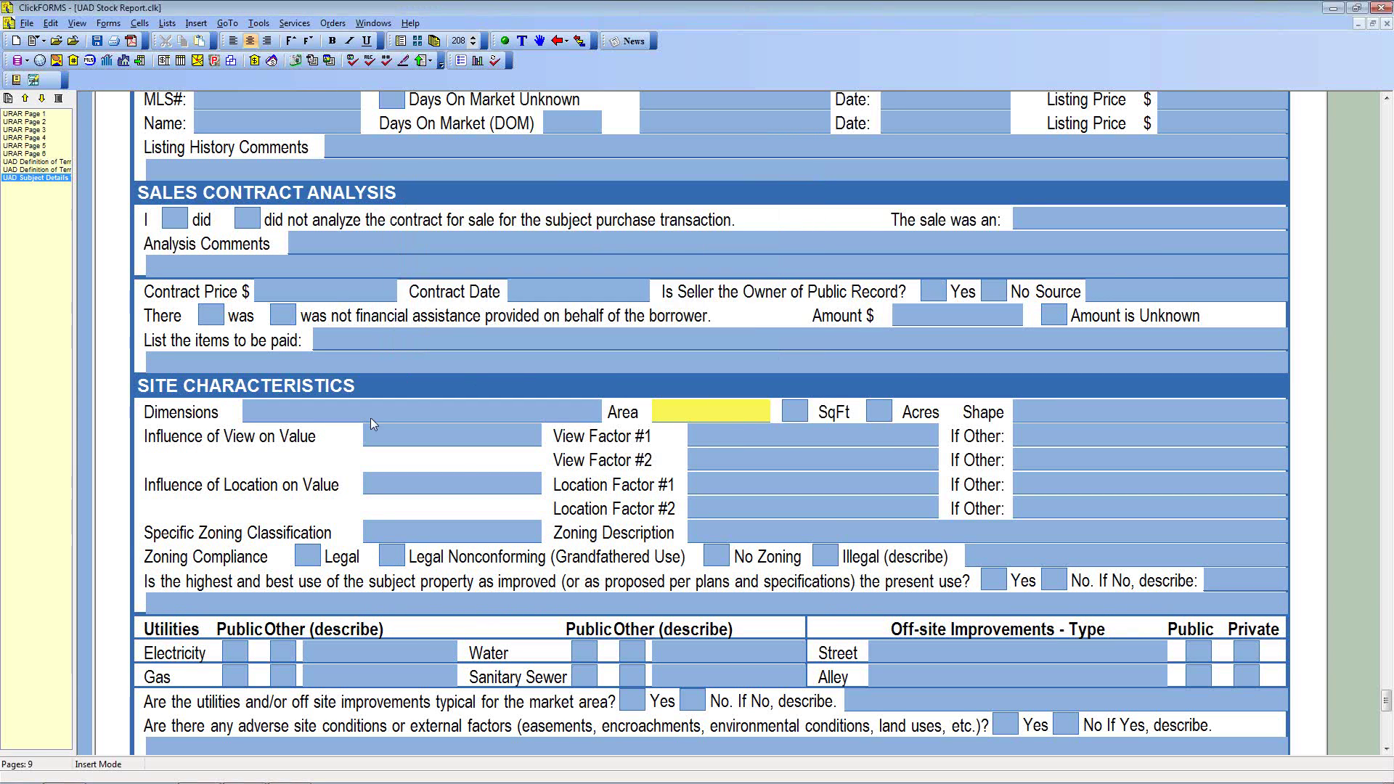
{"action": "scroll", "coordinate": [370, 411], "scroll_direction": "up", "scroll_amount": 4}
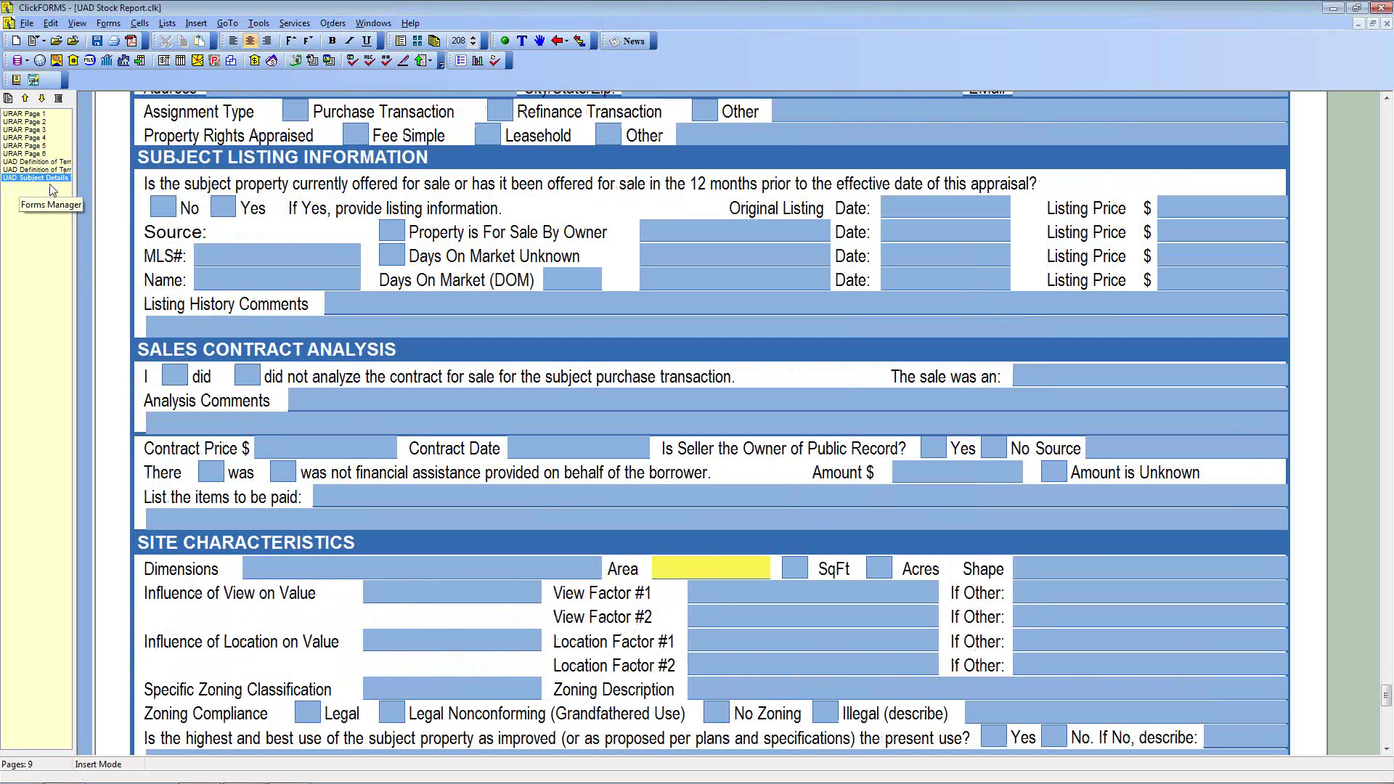
Look up the UAD forms in the Forms Library and close the library.
{"action": "left_click", "coordinate": [435, 40]}
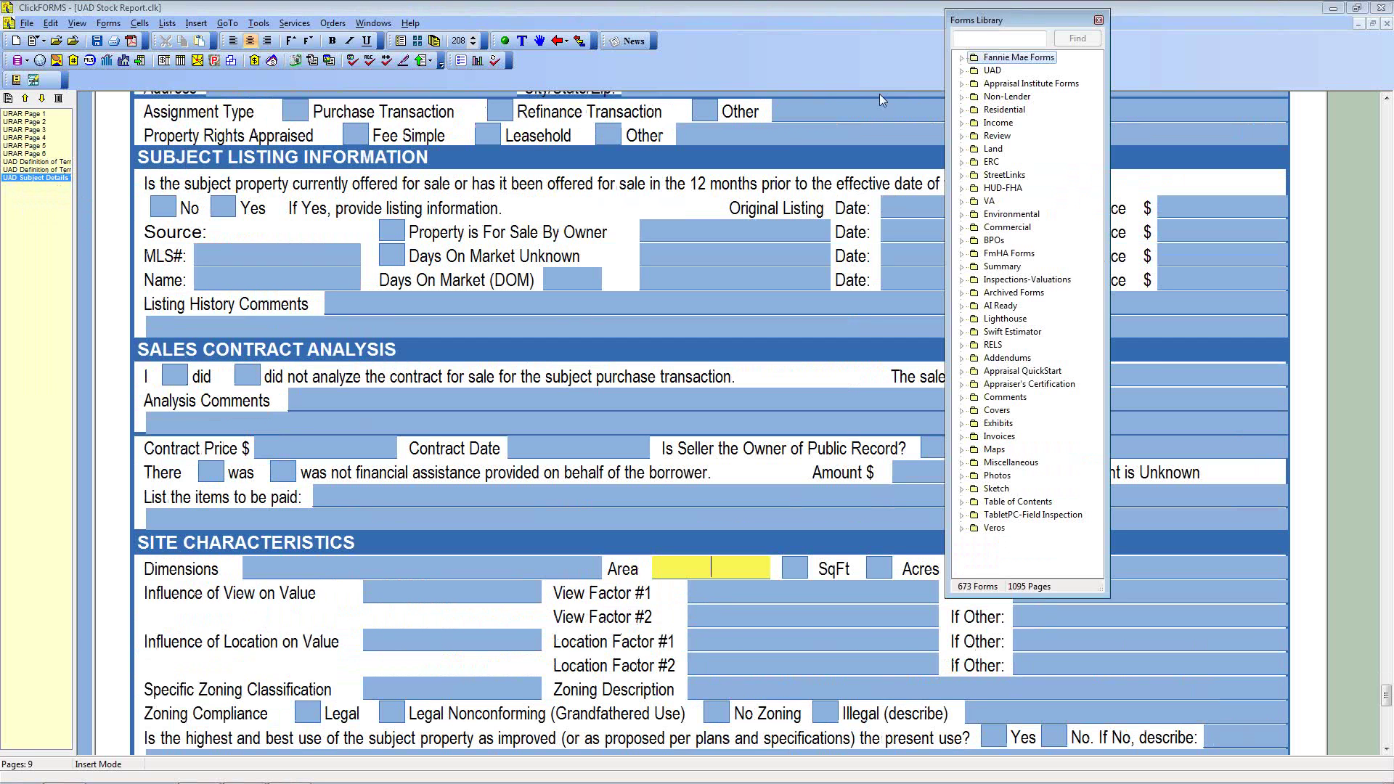
{"action": "left_click", "coordinate": [963, 71]}
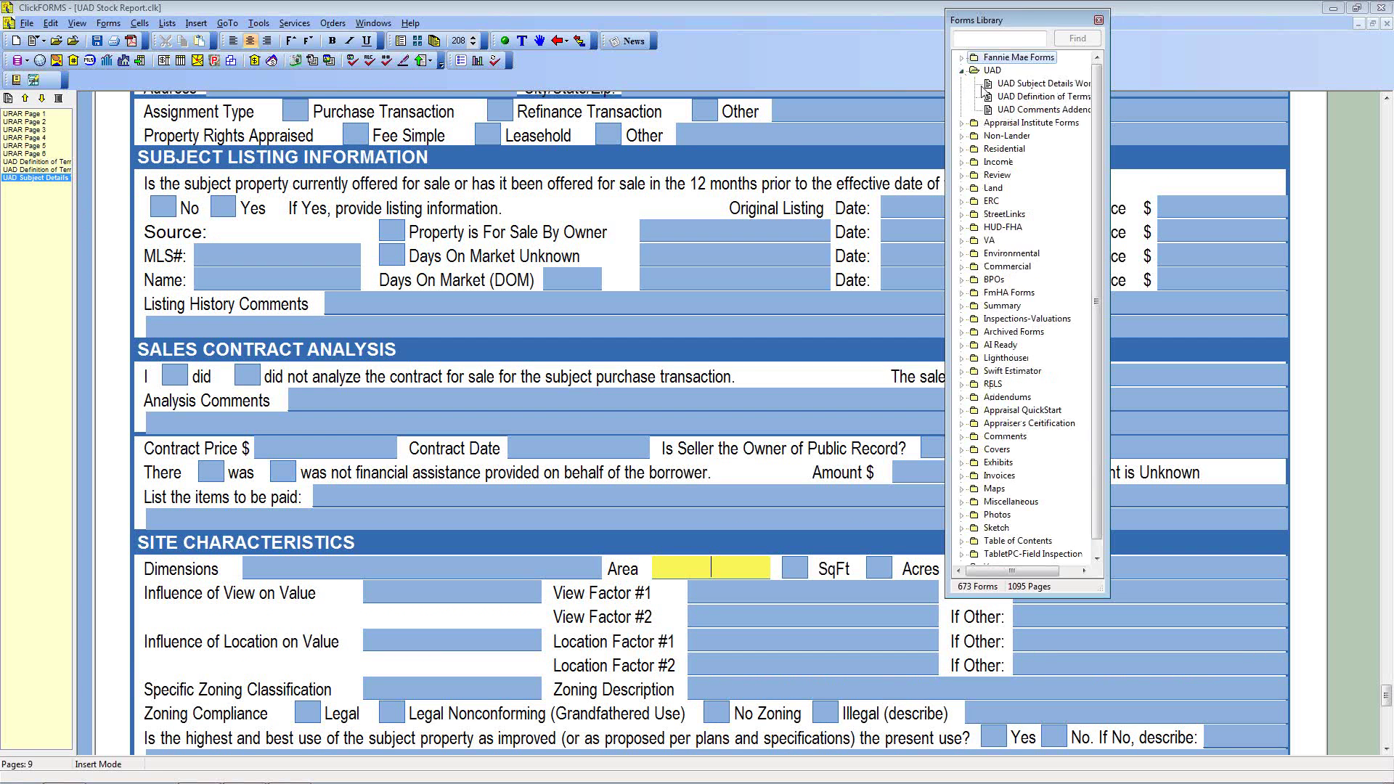
{"action": "left_click", "coordinate": [1098, 20]}
Examine the sections of the UAD Subject Details Worksheet, from the property address fields through the improvements.
{"action": "scroll", "coordinate": [549, 231], "scroll_direction": "up", "scroll_amount": 3}
{"action": "scroll", "coordinate": [544, 230], "scroll_direction": "up", "scroll_amount": 8}
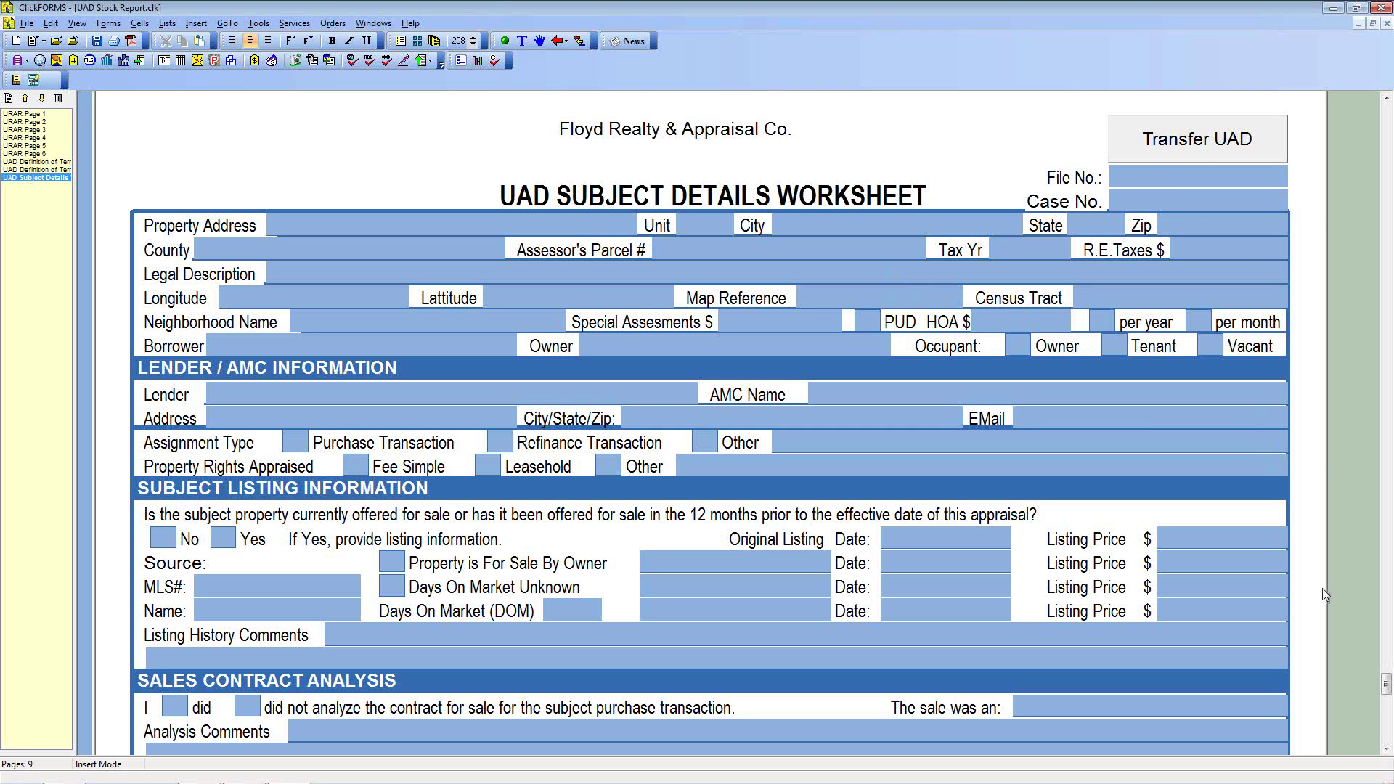
{"action": "scroll", "coordinate": [1376, 744], "scroll_direction": "down", "scroll_amount": 15}
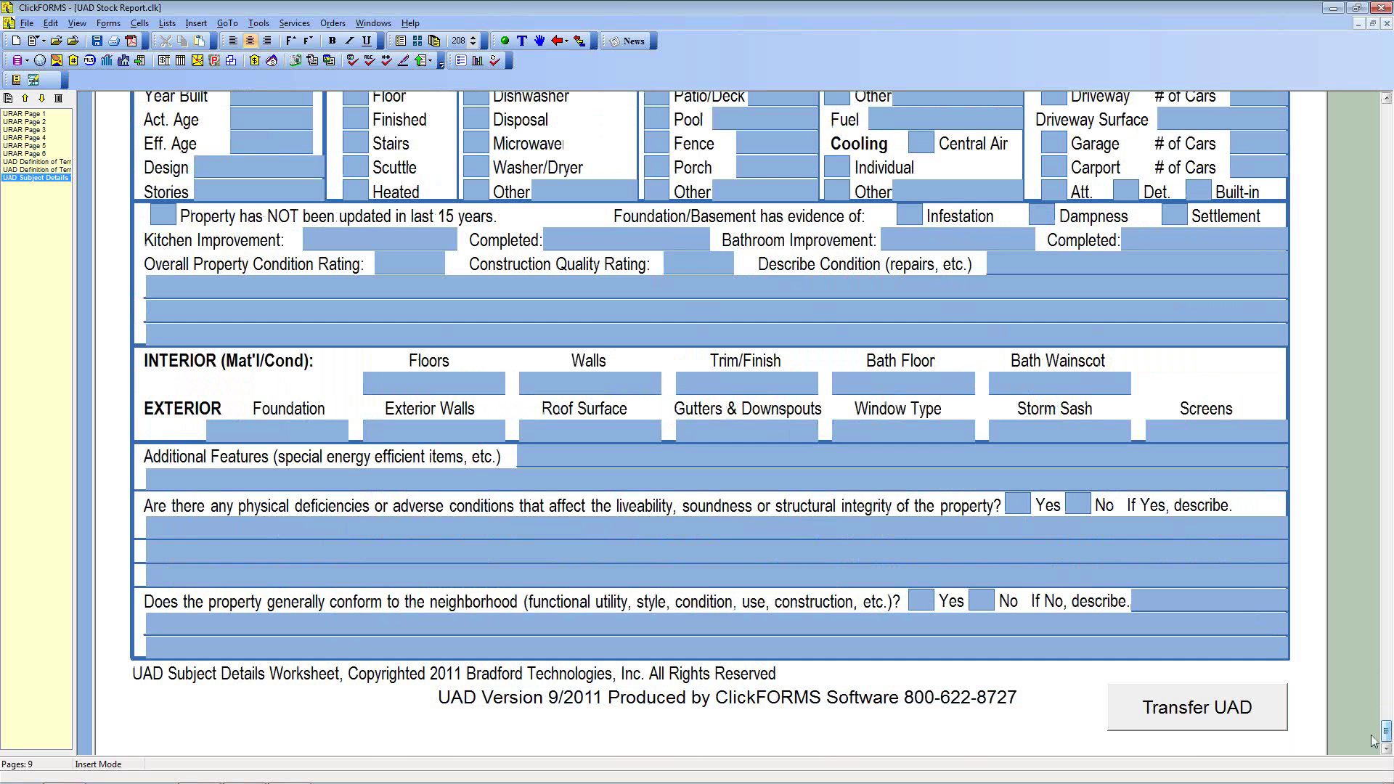
{"action": "scroll", "coordinate": [1348, 585], "scroll_direction": "up", "scroll_amount": 3}
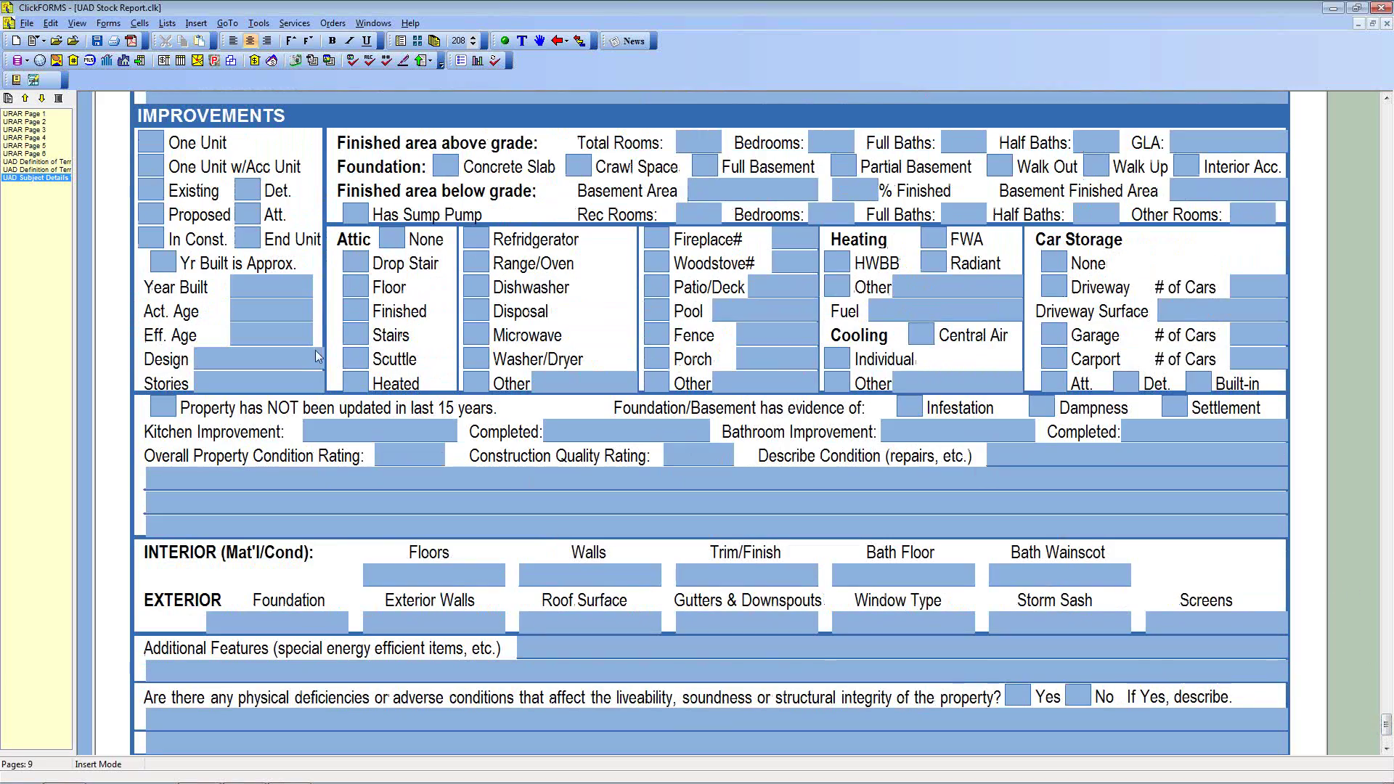
{"action": "scroll", "coordinate": [733, 373], "scroll_direction": "up", "scroll_amount": 5}
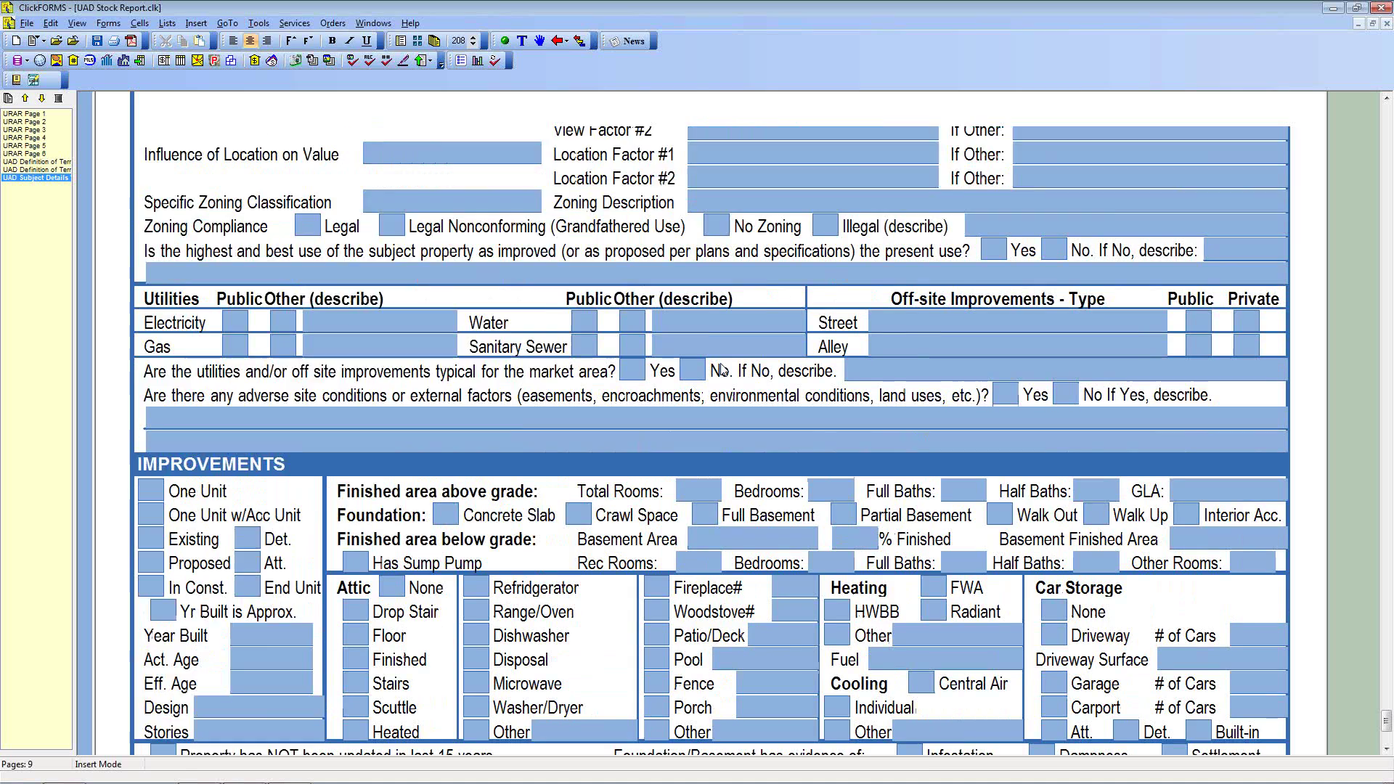
{"action": "scroll", "coordinate": [719, 363], "scroll_direction": "up", "scroll_amount": 4}
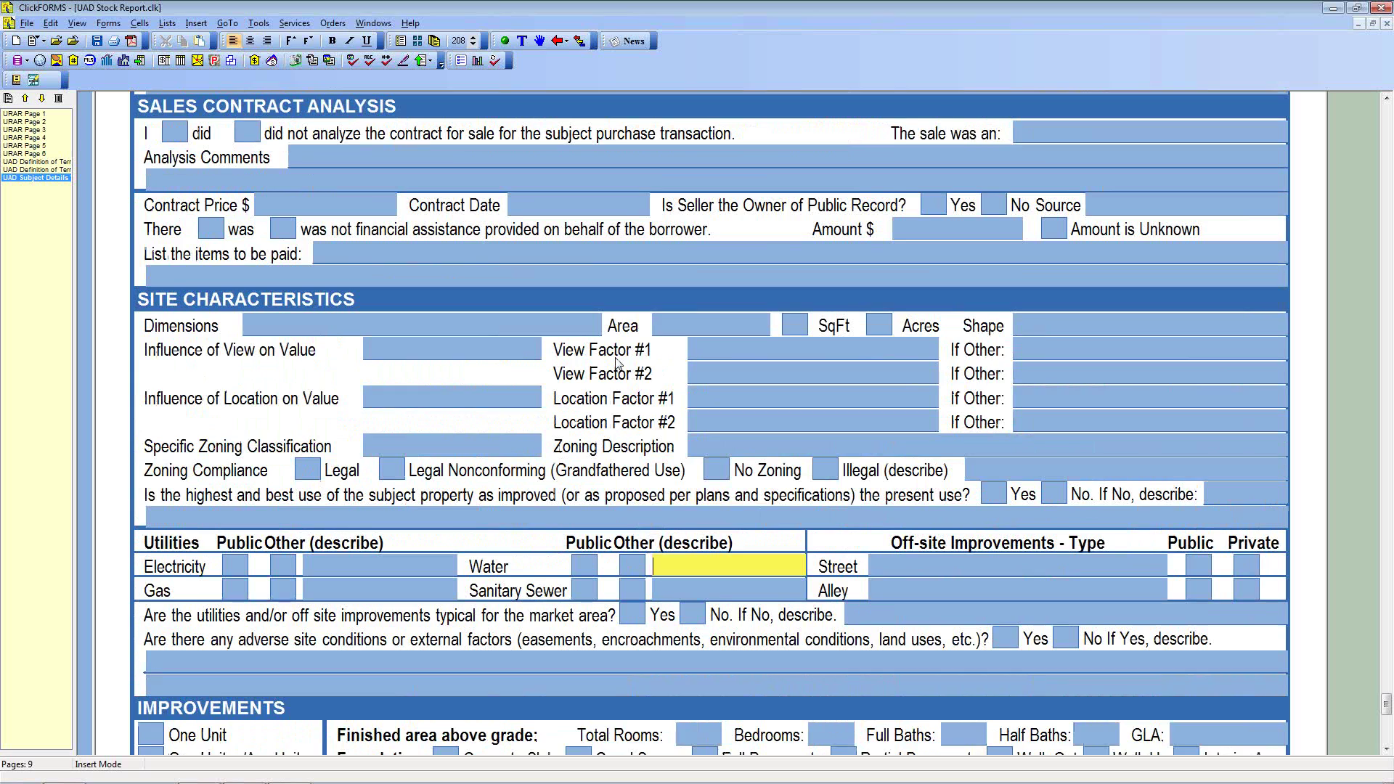
{"action": "scroll", "coordinate": [616, 363], "scroll_direction": "up", "scroll_amount": 4}
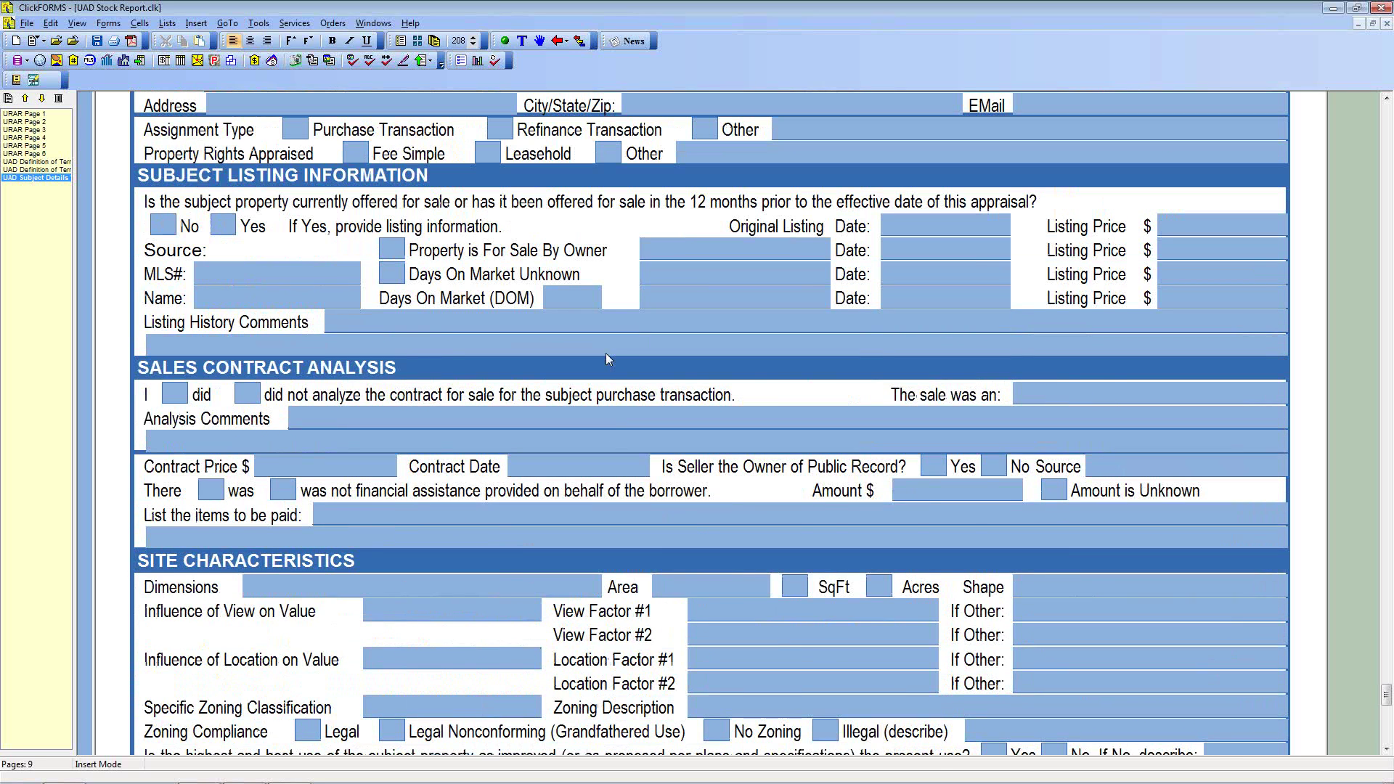
{"action": "scroll", "coordinate": [607, 359], "scroll_direction": "up", "scroll_amount": 4}
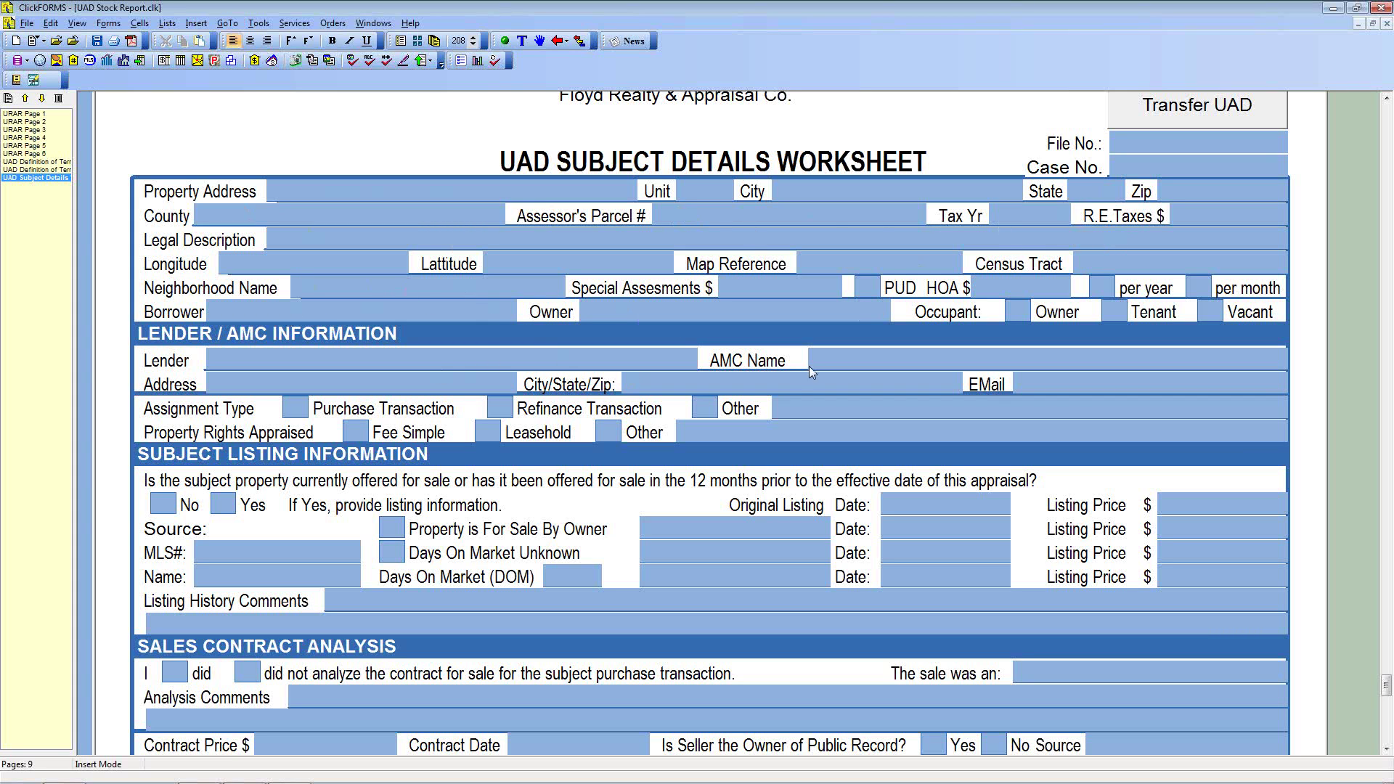
Compare the worksheet's AMC Name field with the Lender/Client field on URAR Page 1 and return to the worksheet.
{"action": "left_click", "coordinate": [870, 368]}
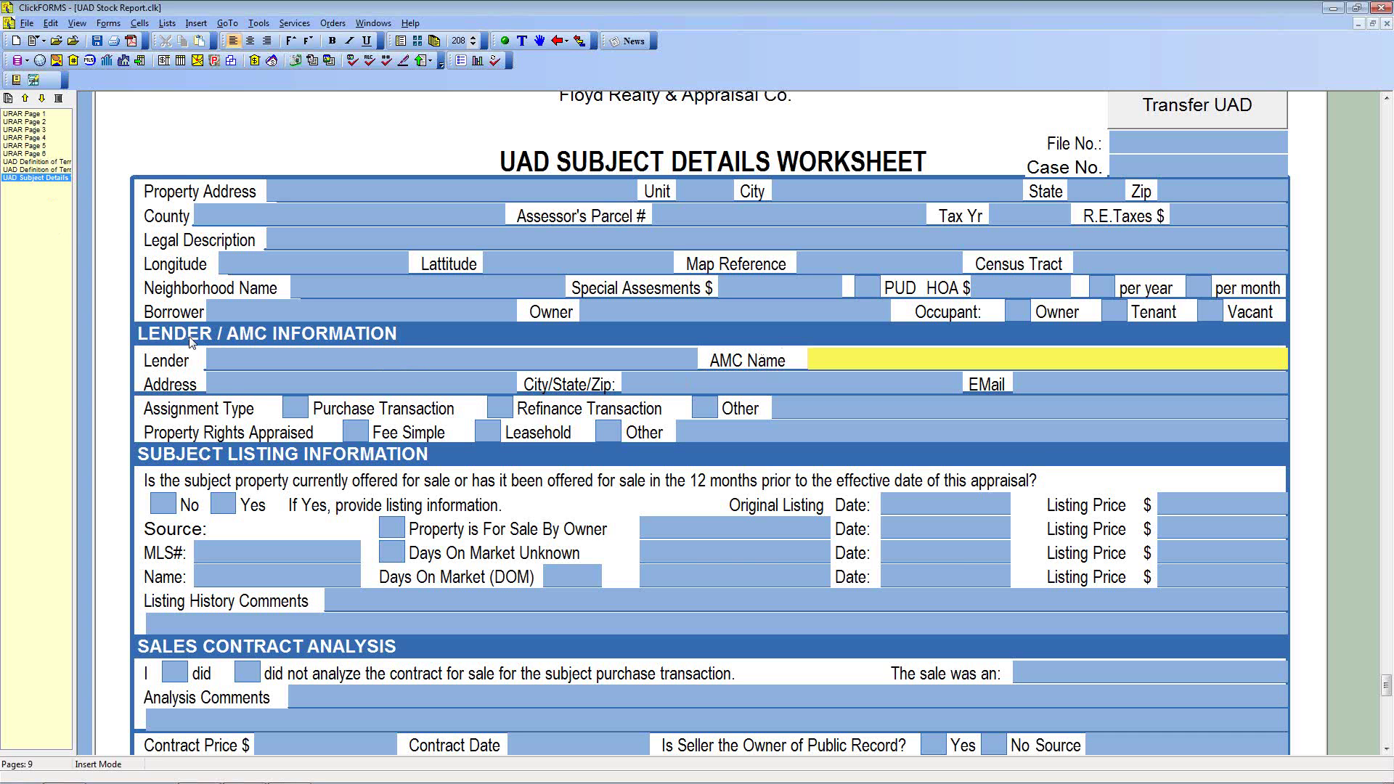
{"action": "left_click", "coordinate": [33, 115]}
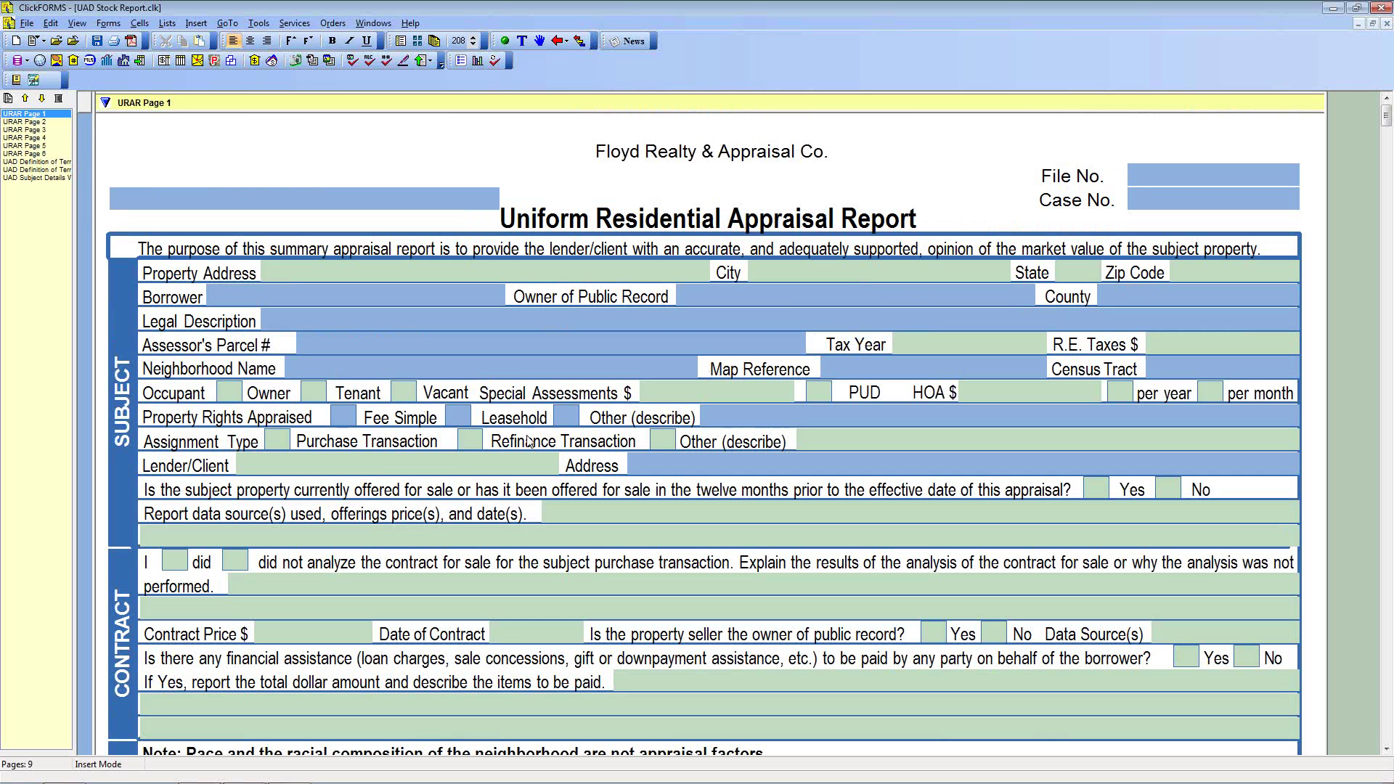
{"action": "left_click", "coordinate": [373, 461]}
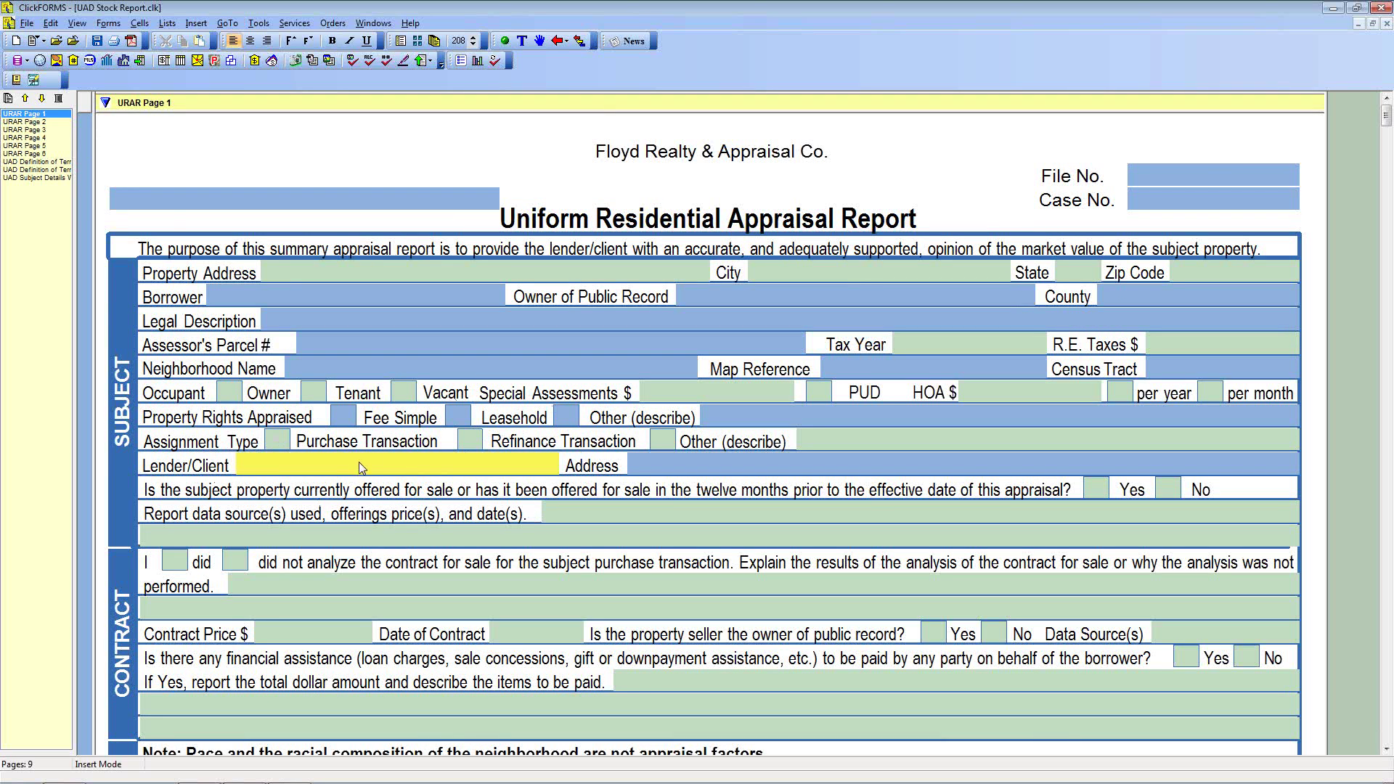
{"action": "left_click", "coordinate": [39, 178]}
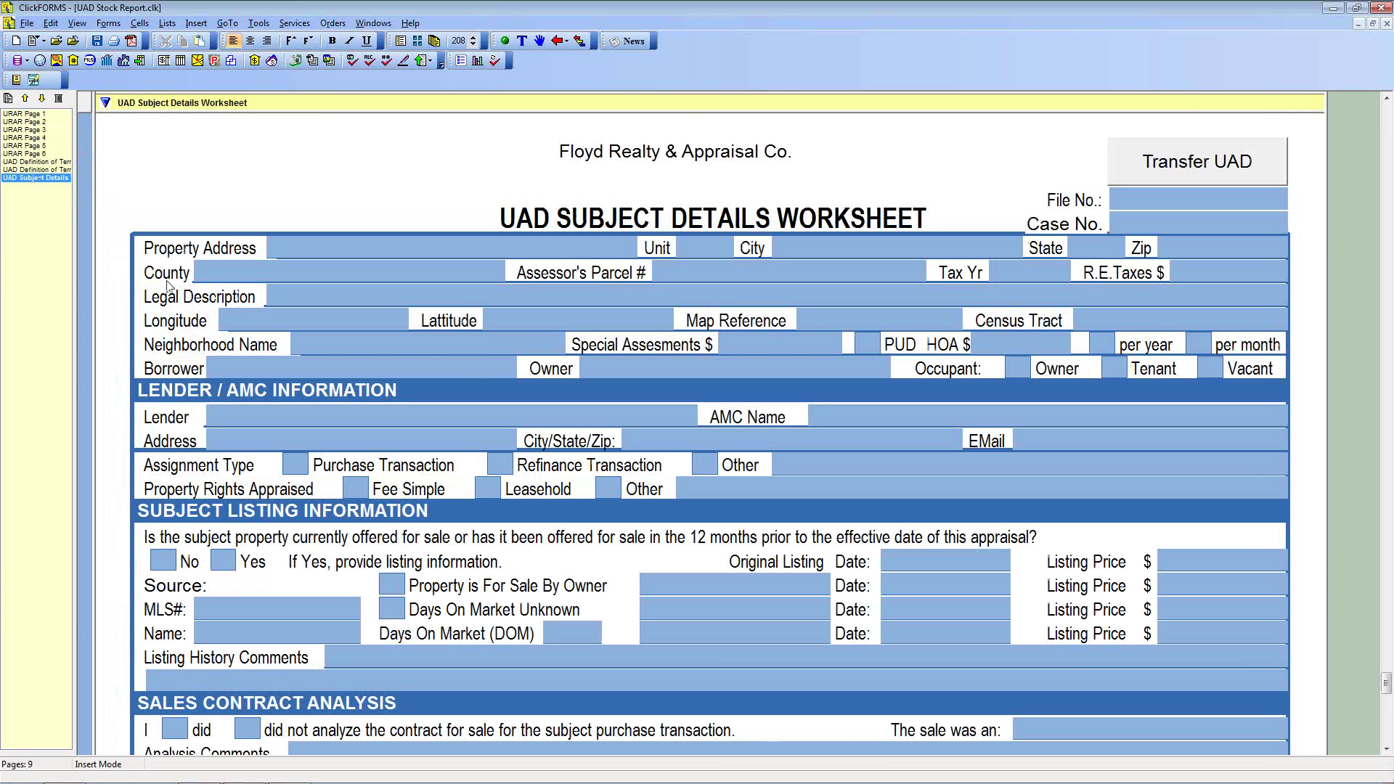
Enter AMC Giant Corp. as the AMC Name in the worksheet's Lender / AMC Information section.
{"action": "left_click", "coordinate": [863, 428]}
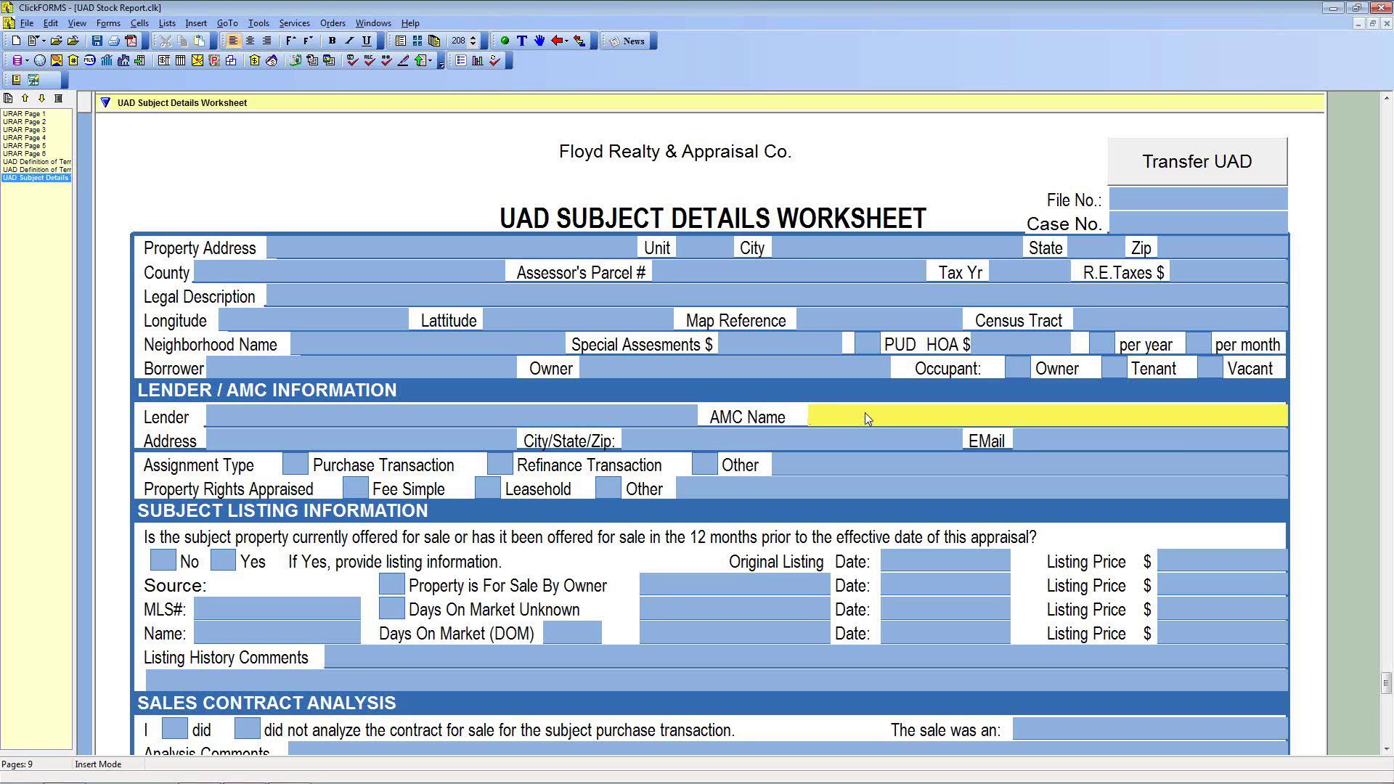
{"action": "type", "text": "AMC Co"}
{"action": "key", "text": "BackSpace"}
{"action": "type", "text": "iant"}
{"action": "type", "text": " Crop"}
{"action": "key", "text": "BackSpace"}
{"action": "key", "text": "BackSpace"}
{"action": "key", "text": "BackSpace"}
{"action": "type", "text": "orp."}
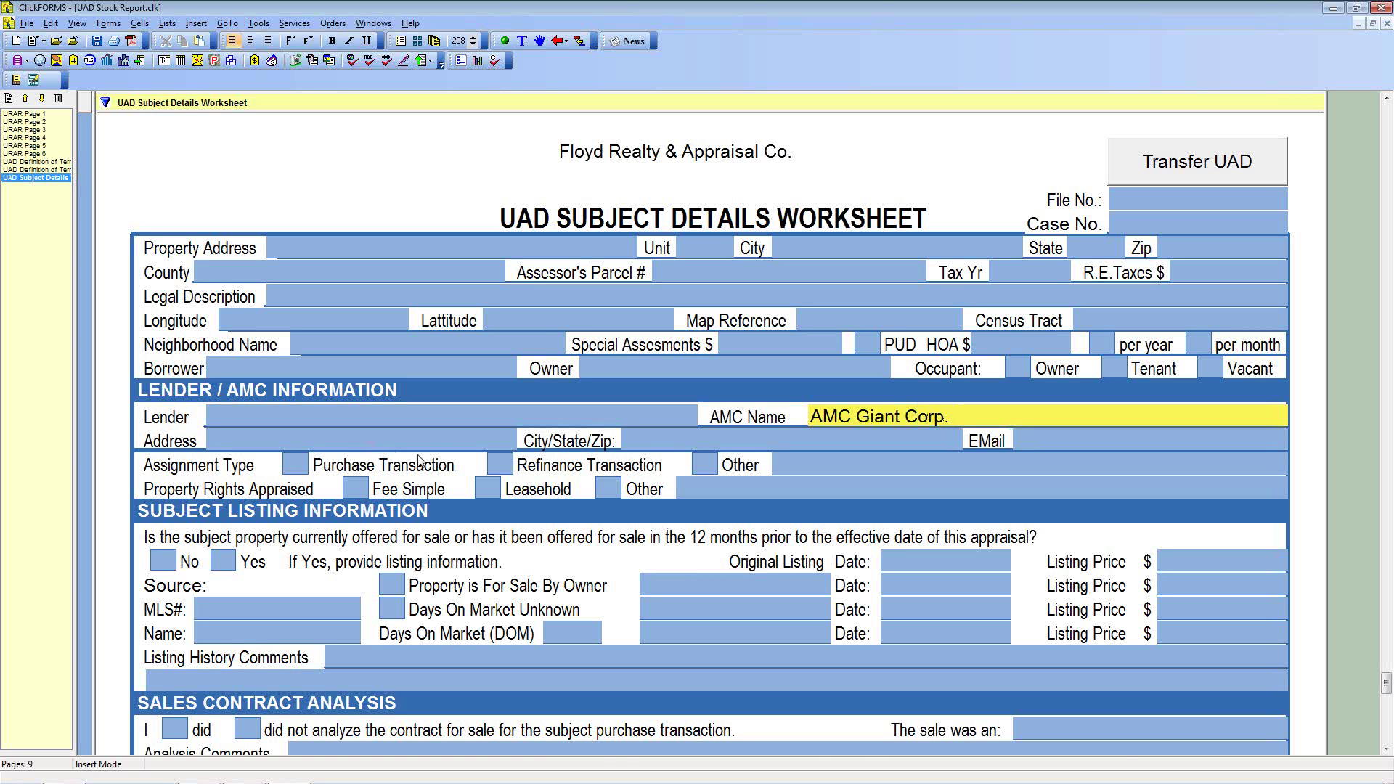
Under Site Characteristics, set Influence of View on Value to Adverse with view factors Golf Course View and Mountain View.
{"action": "scroll", "coordinate": [419, 459], "scroll_direction": "down", "scroll_amount": 3}
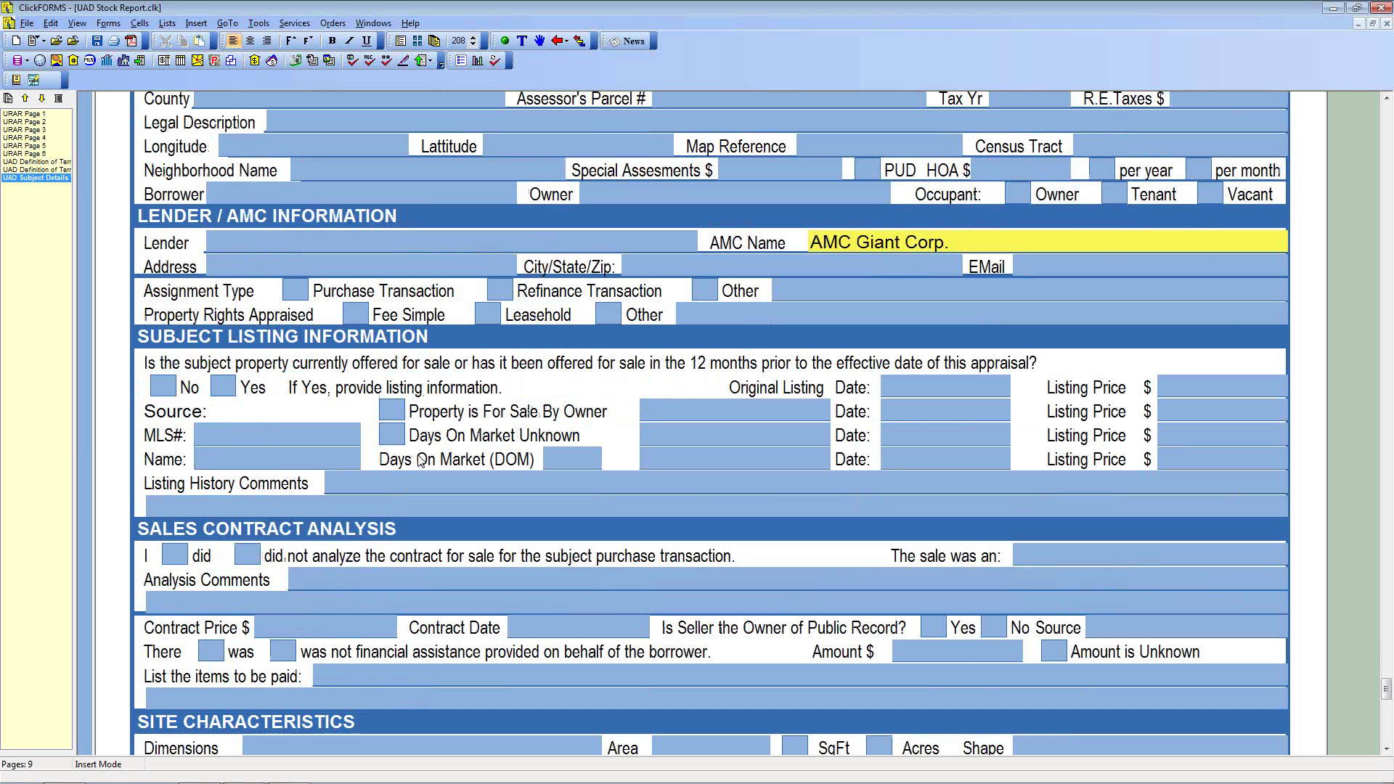
{"action": "scroll", "coordinate": [419, 457], "scroll_direction": "down", "scroll_amount": 2}
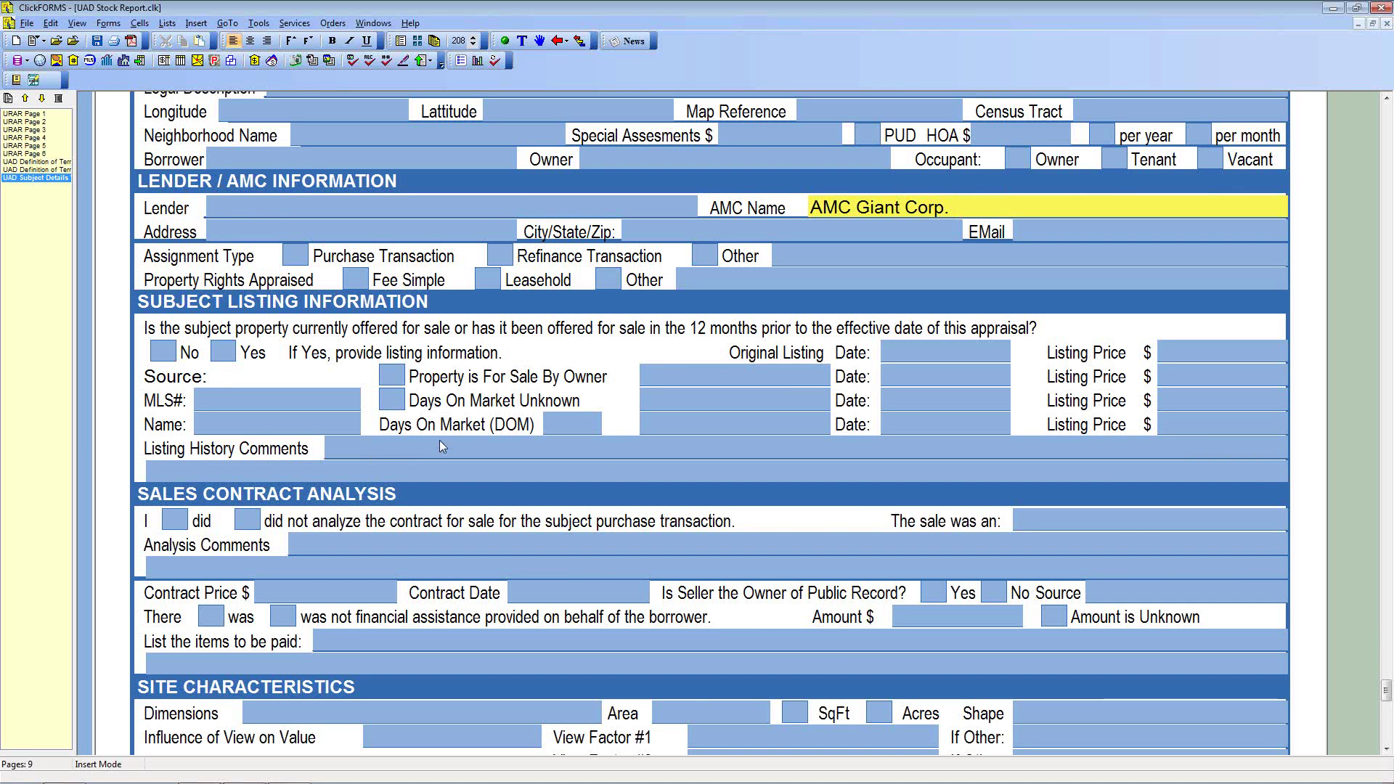
{"action": "scroll", "coordinate": [440, 440], "scroll_direction": "down", "scroll_amount": 4}
{"action": "scroll", "coordinate": [278, 307], "scroll_direction": "up", "scroll_amount": 2}
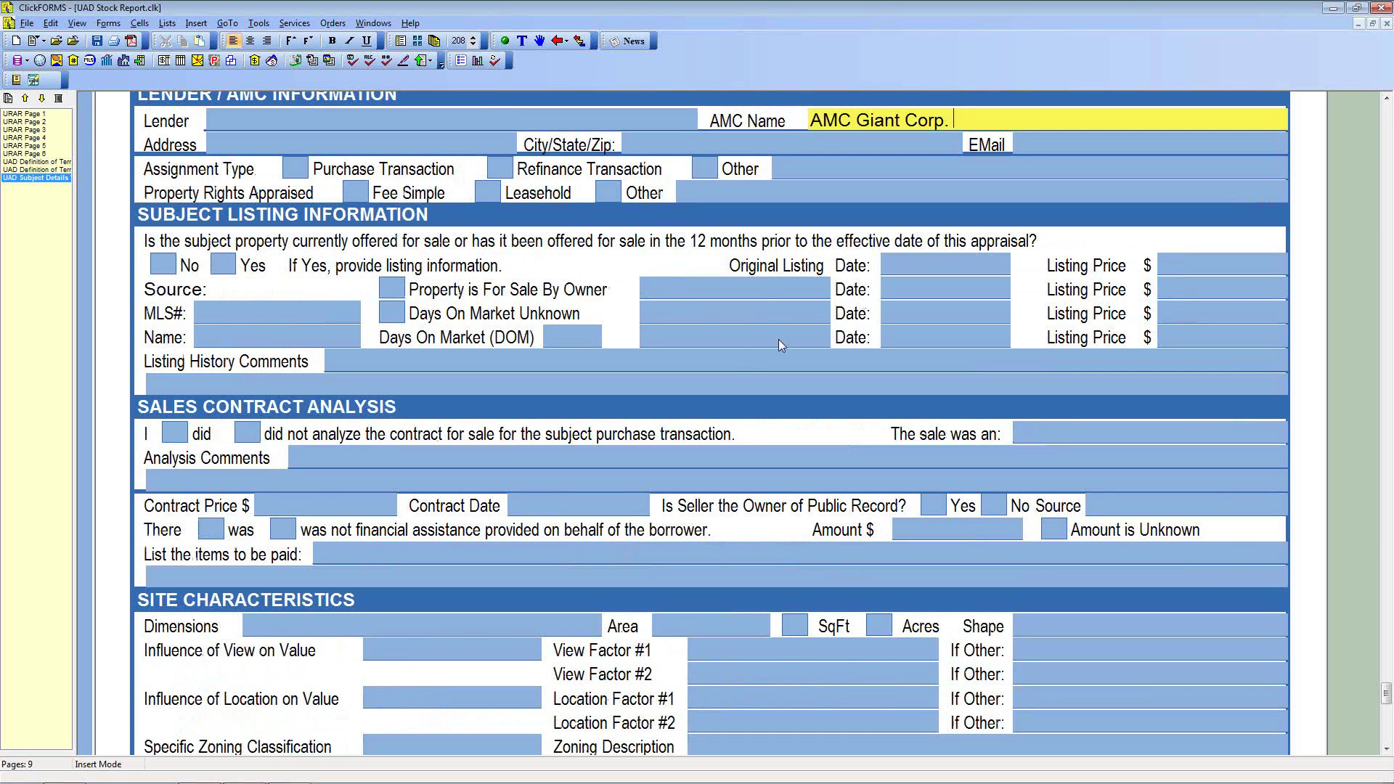
{"action": "scroll", "coordinate": [706, 399], "scroll_direction": "down", "scroll_amount": 5}
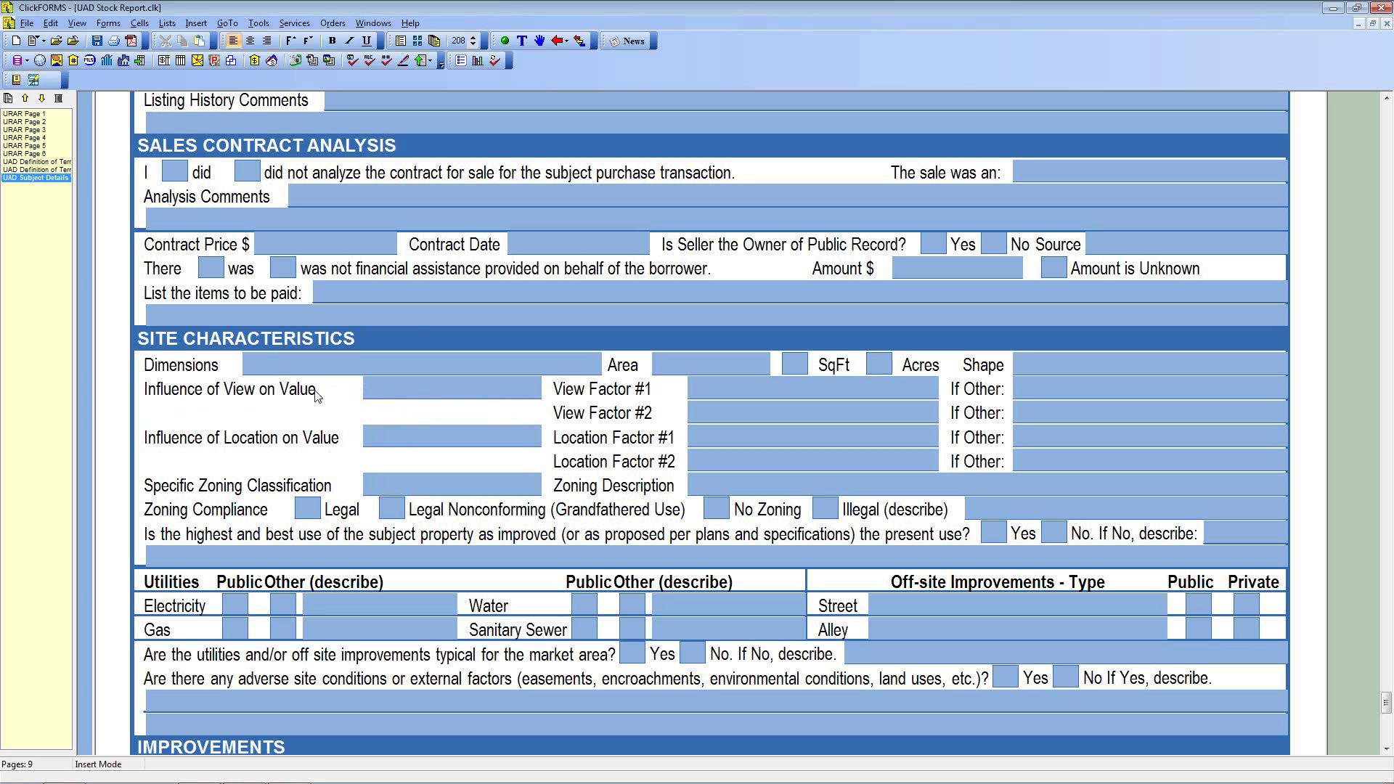
{"action": "left_click", "coordinate": [407, 387]}
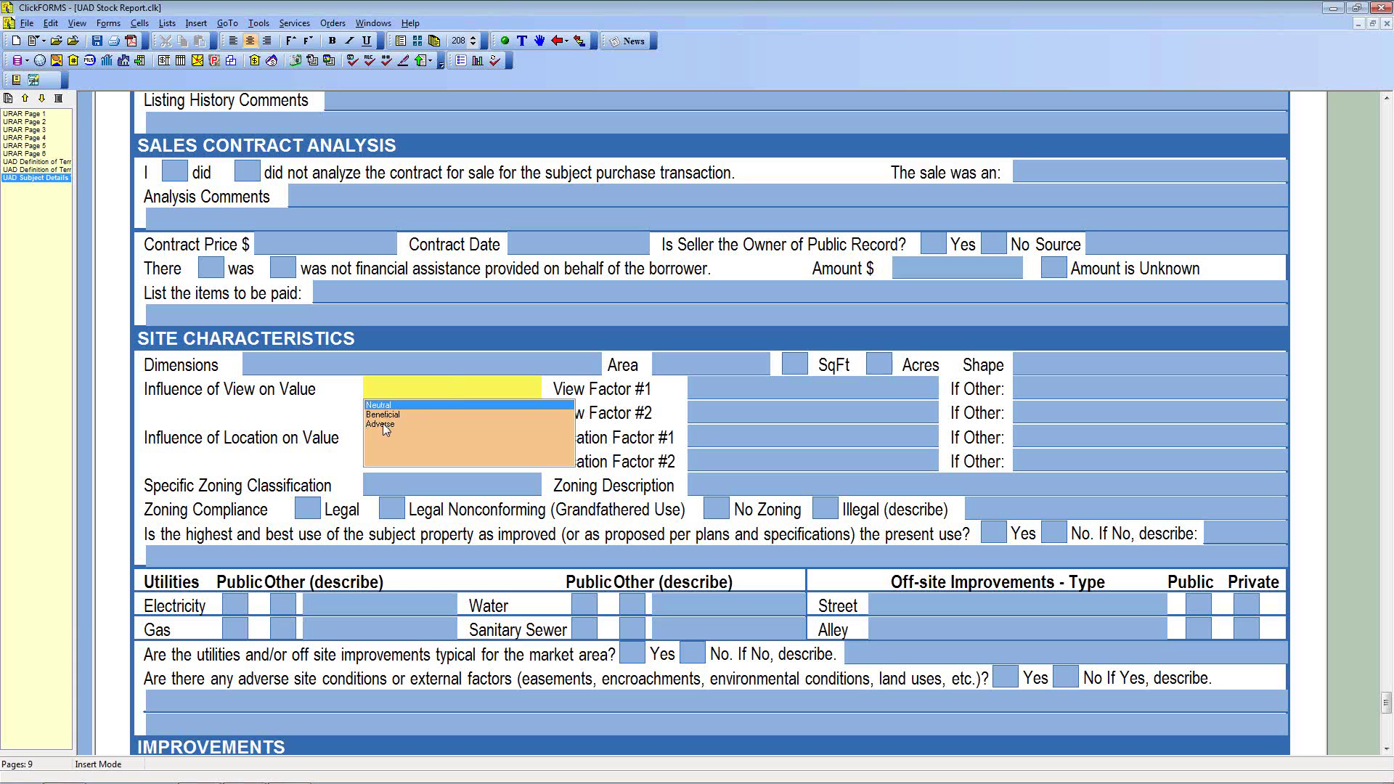
{"action": "left_click", "coordinate": [385, 423]}
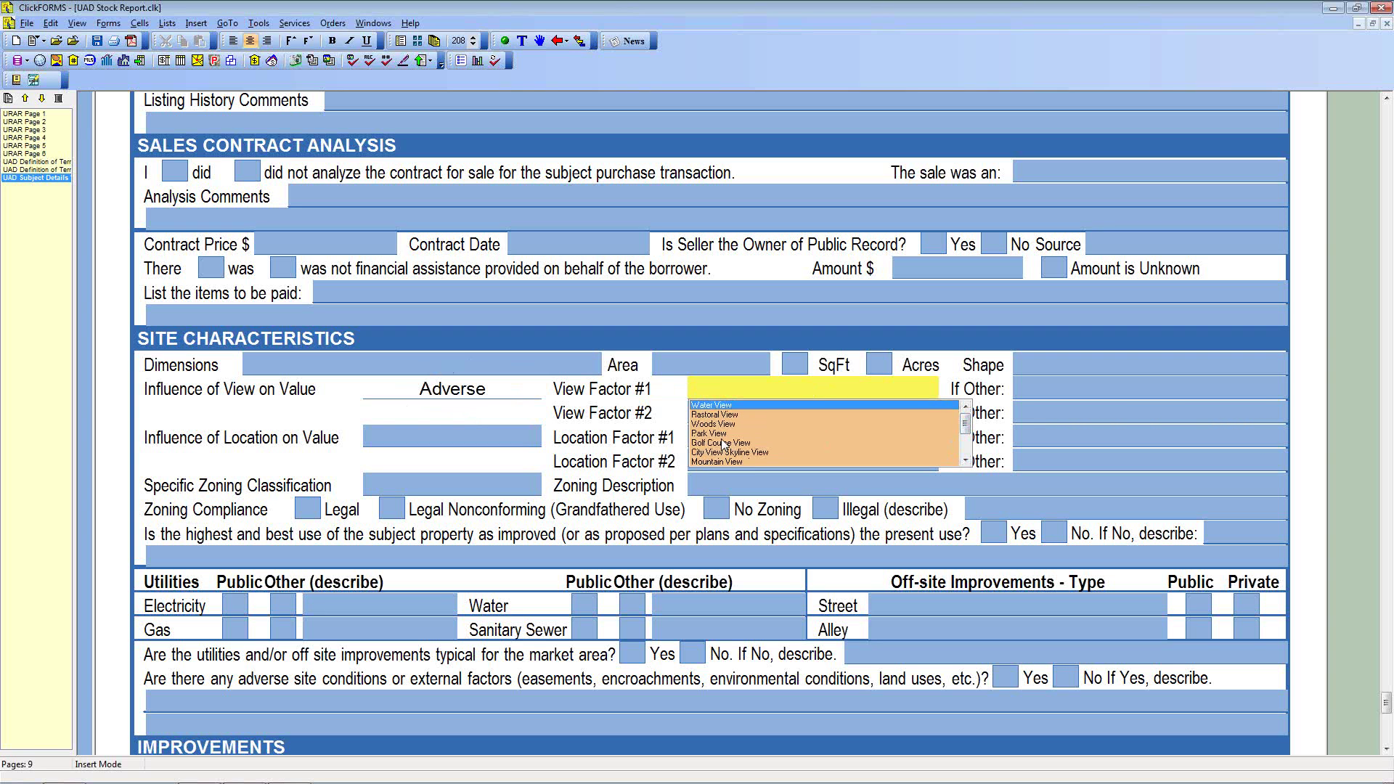
{"action": "key", "text": "Down"}
{"action": "key", "text": "Down"}
{"action": "key", "text": "Down"}
{"action": "key", "text": "Down"}
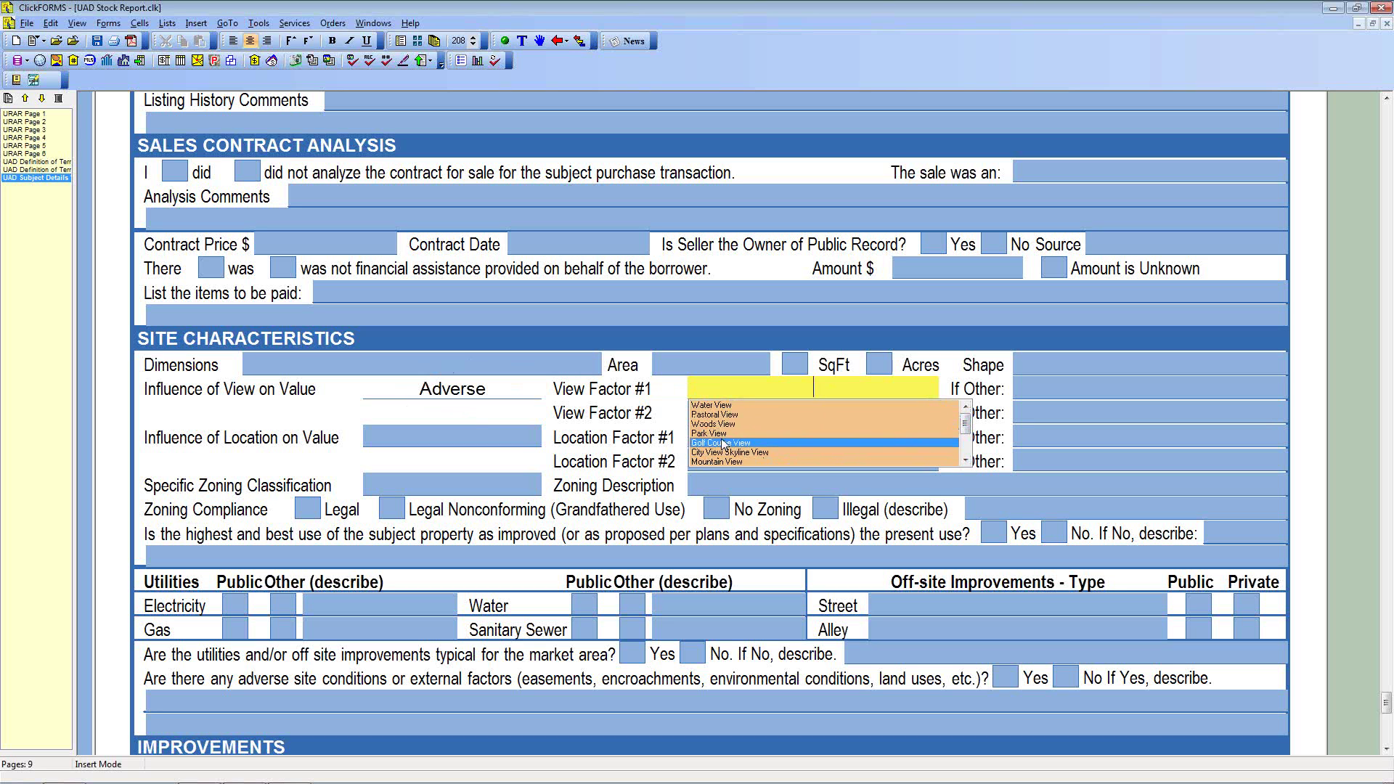
{"action": "key", "text": "Return"}
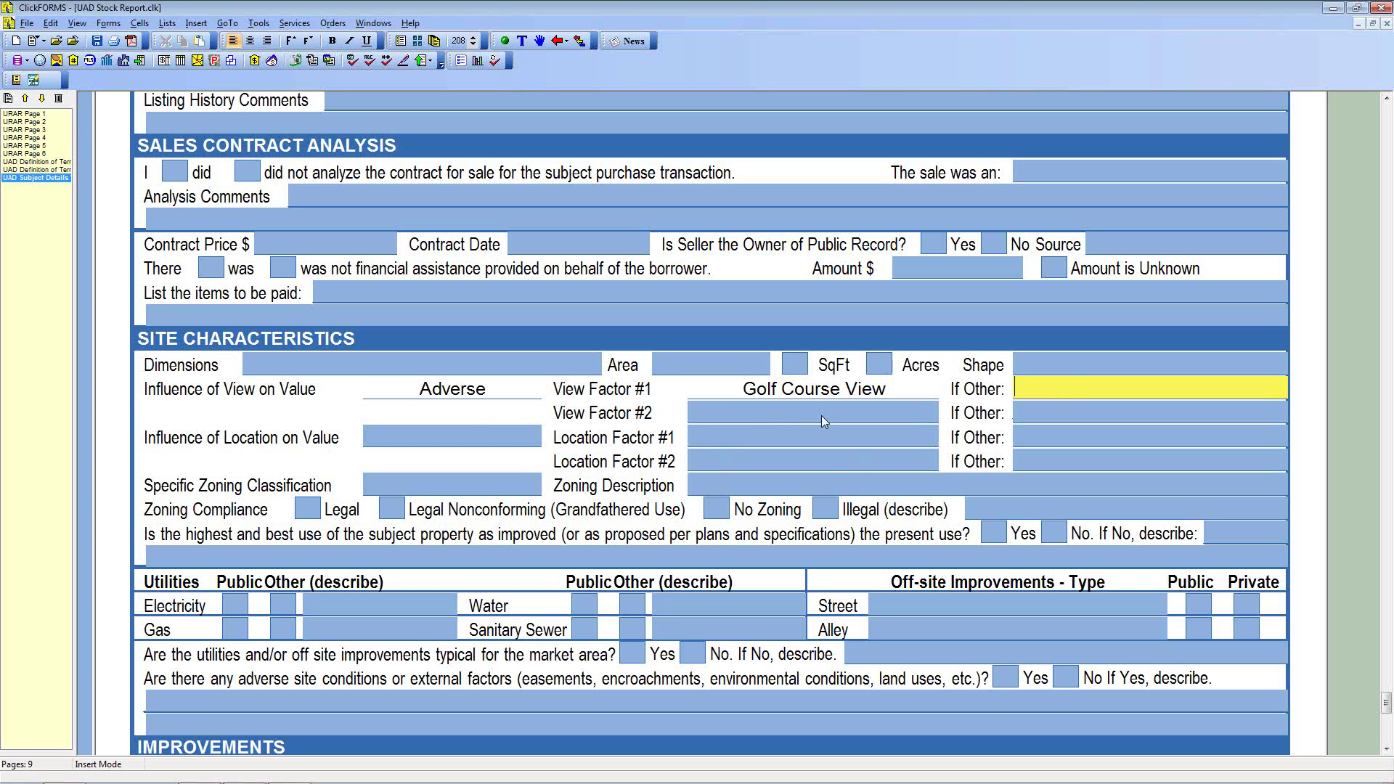
{"action": "left_click", "coordinate": [771, 407]}
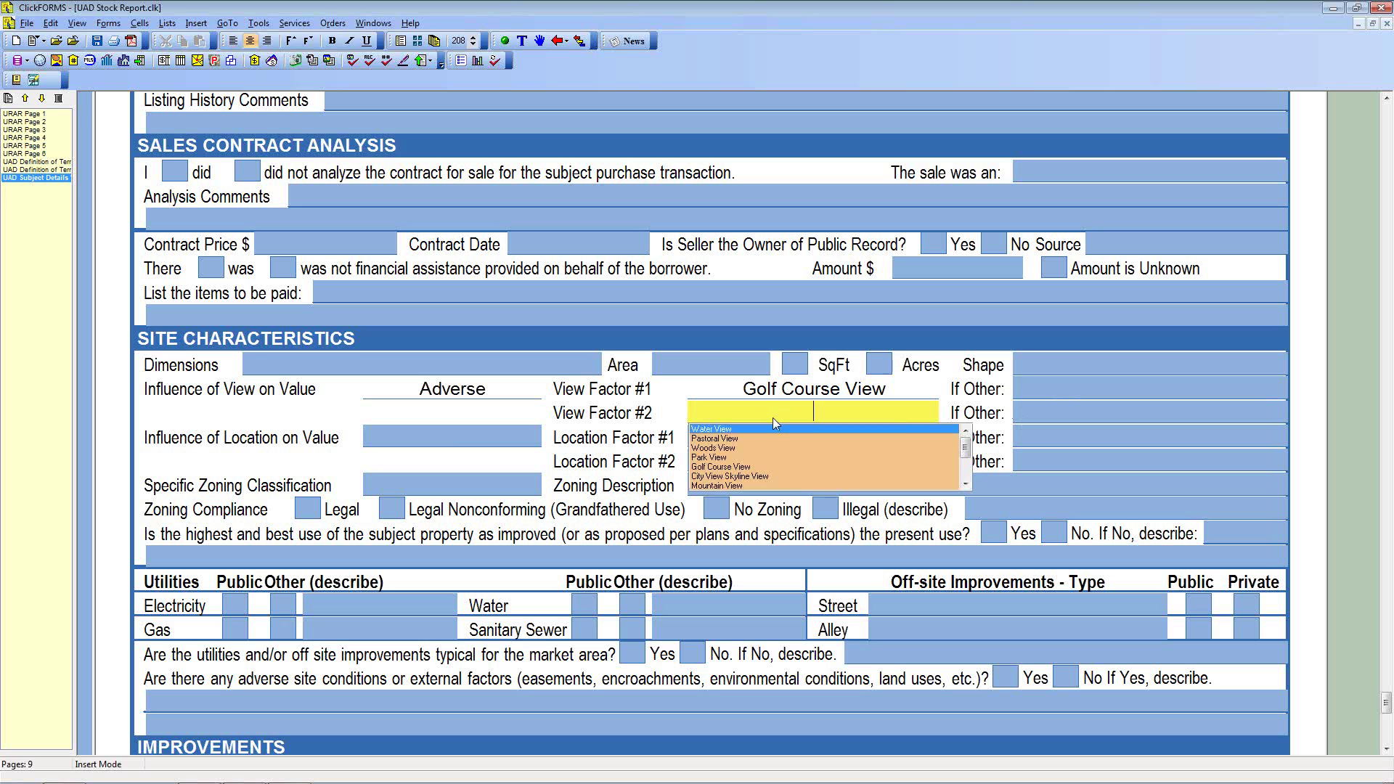
{"action": "left_click", "coordinate": [715, 485]}
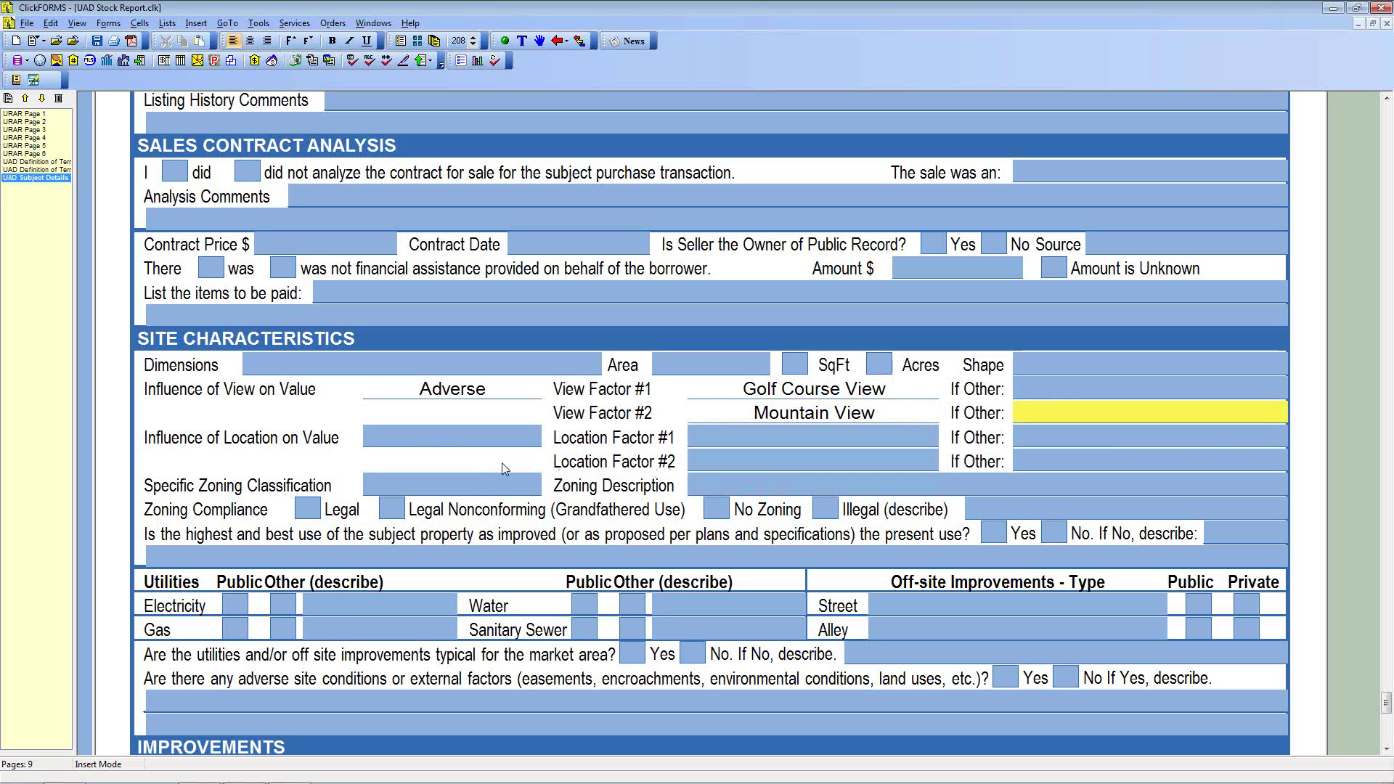
Set Influence of Location on Value to Adverse with location factors Landfill and Adjacent to Powerlines.
{"action": "left_click", "coordinate": [412, 437]}
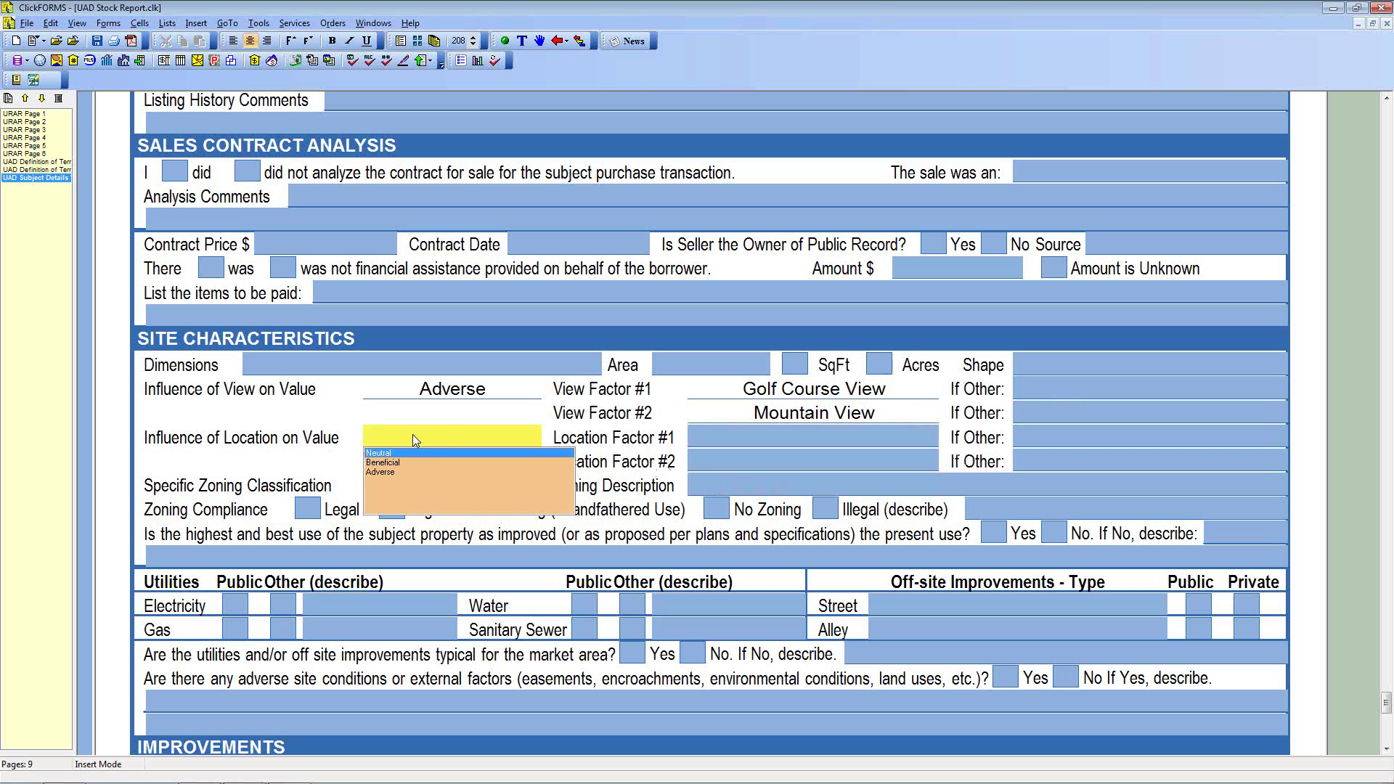
{"action": "left_click", "coordinate": [389, 474]}
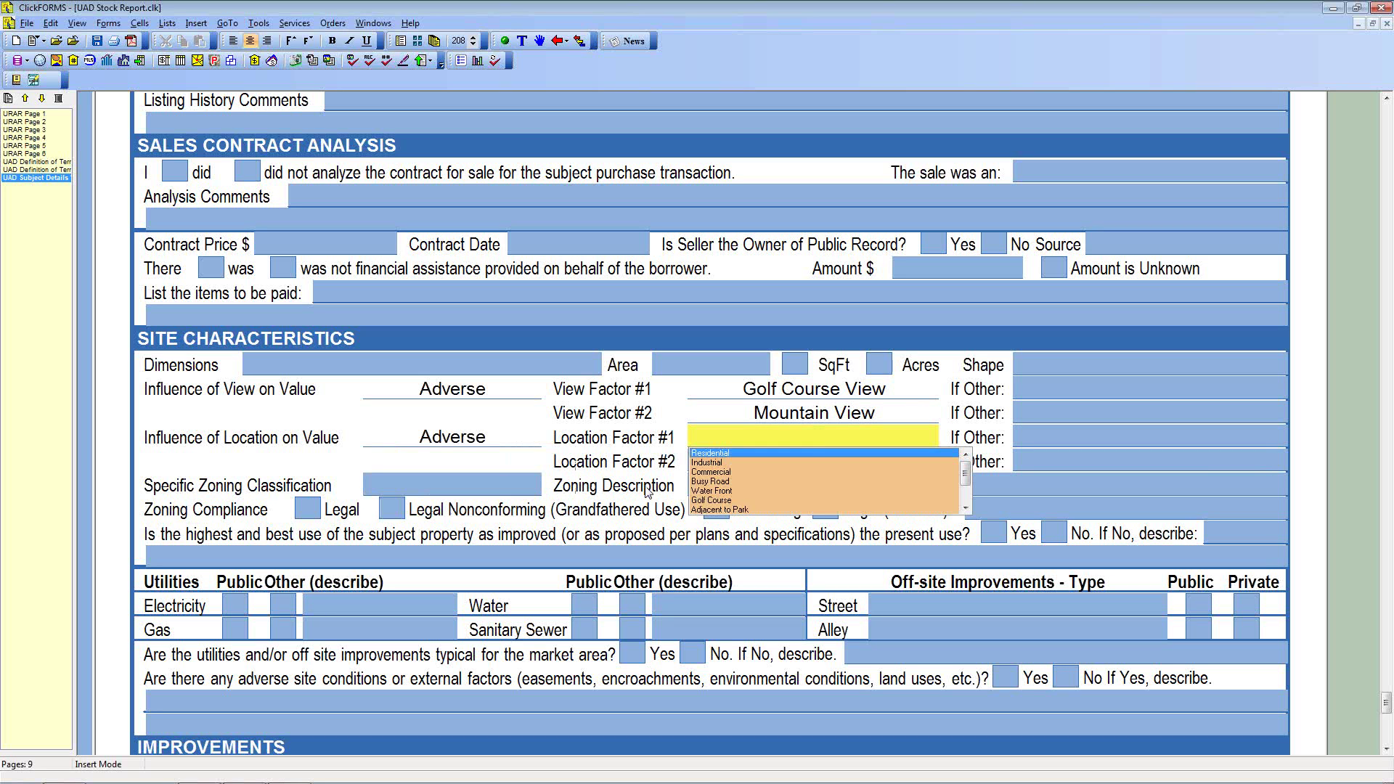
{"action": "left_click", "coordinate": [967, 508]}
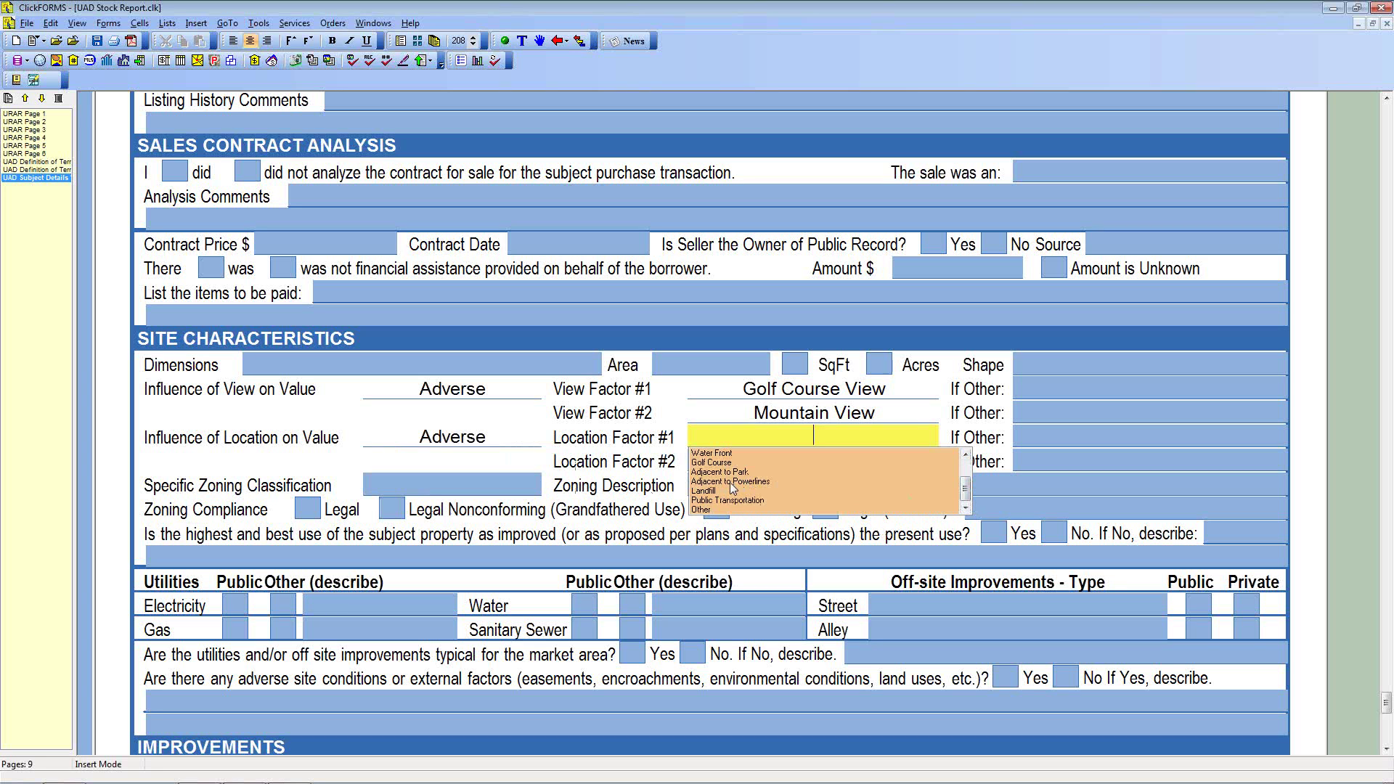
{"action": "left_click", "coordinate": [708, 493]}
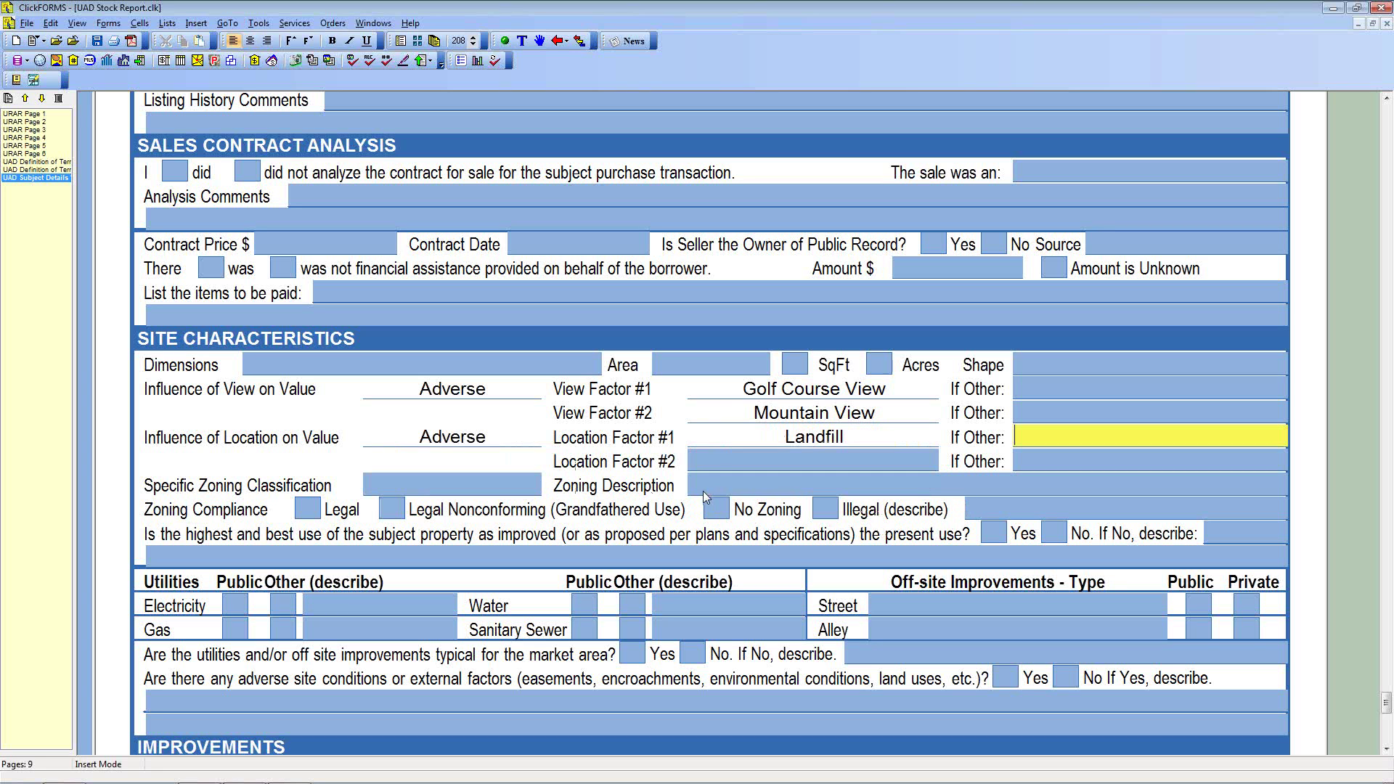
{"action": "left_click", "coordinate": [931, 464]}
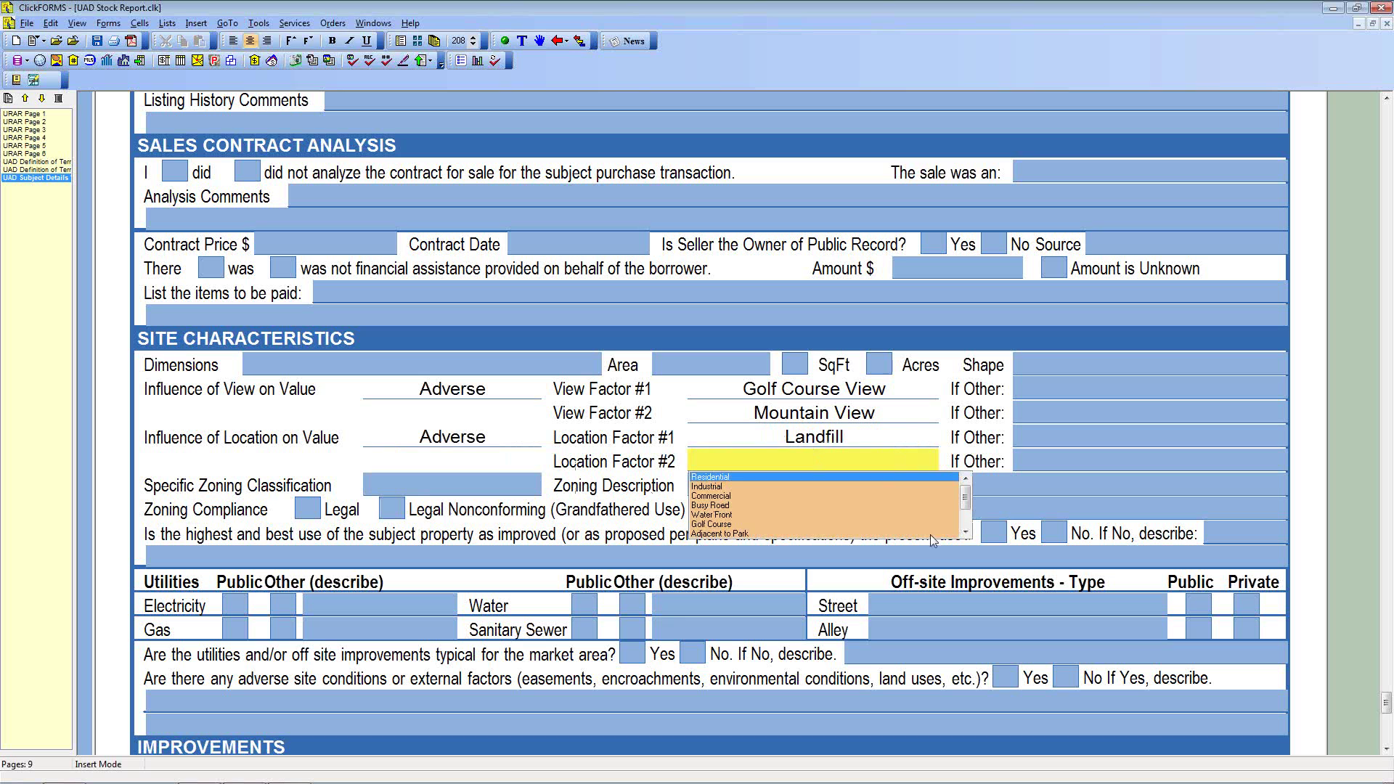
{"action": "left_click", "coordinate": [964, 520]}
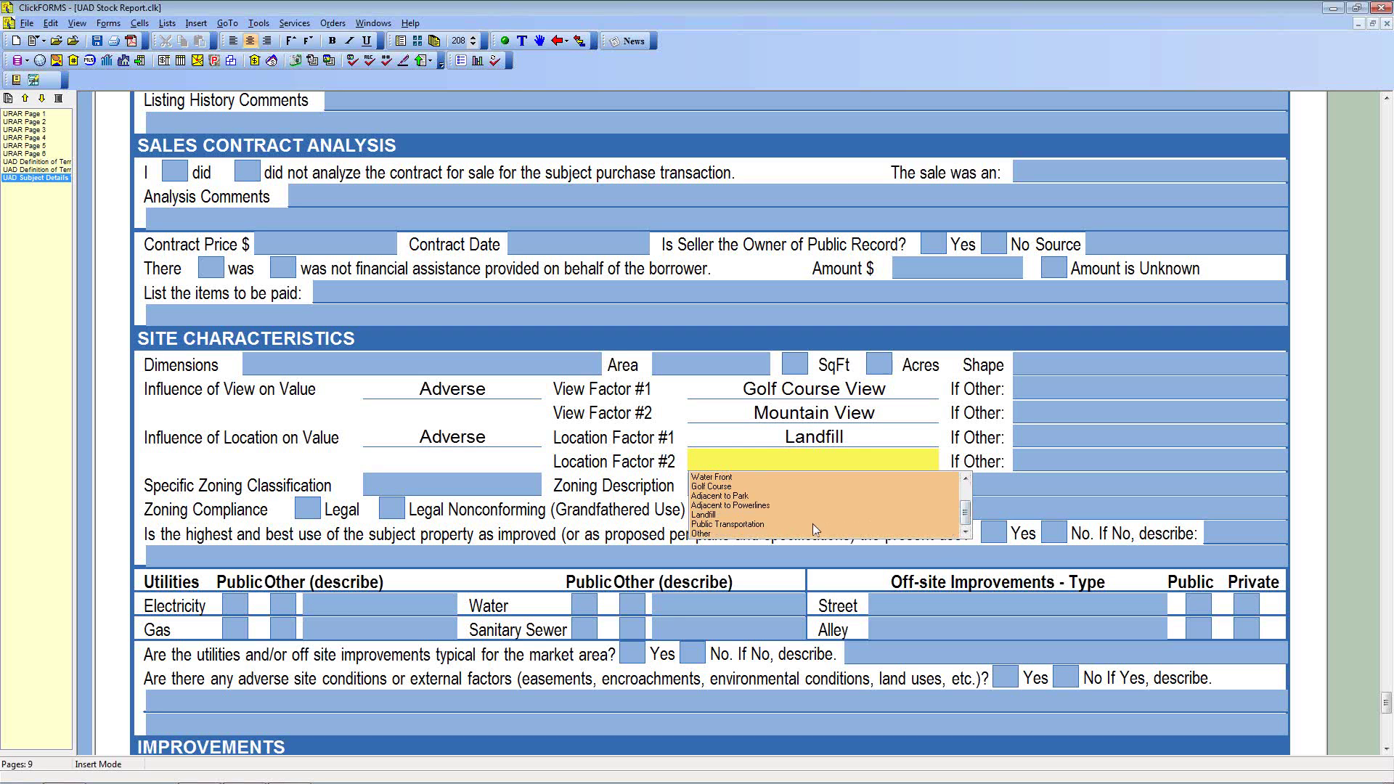
{"action": "left_click", "coordinate": [735, 506]}
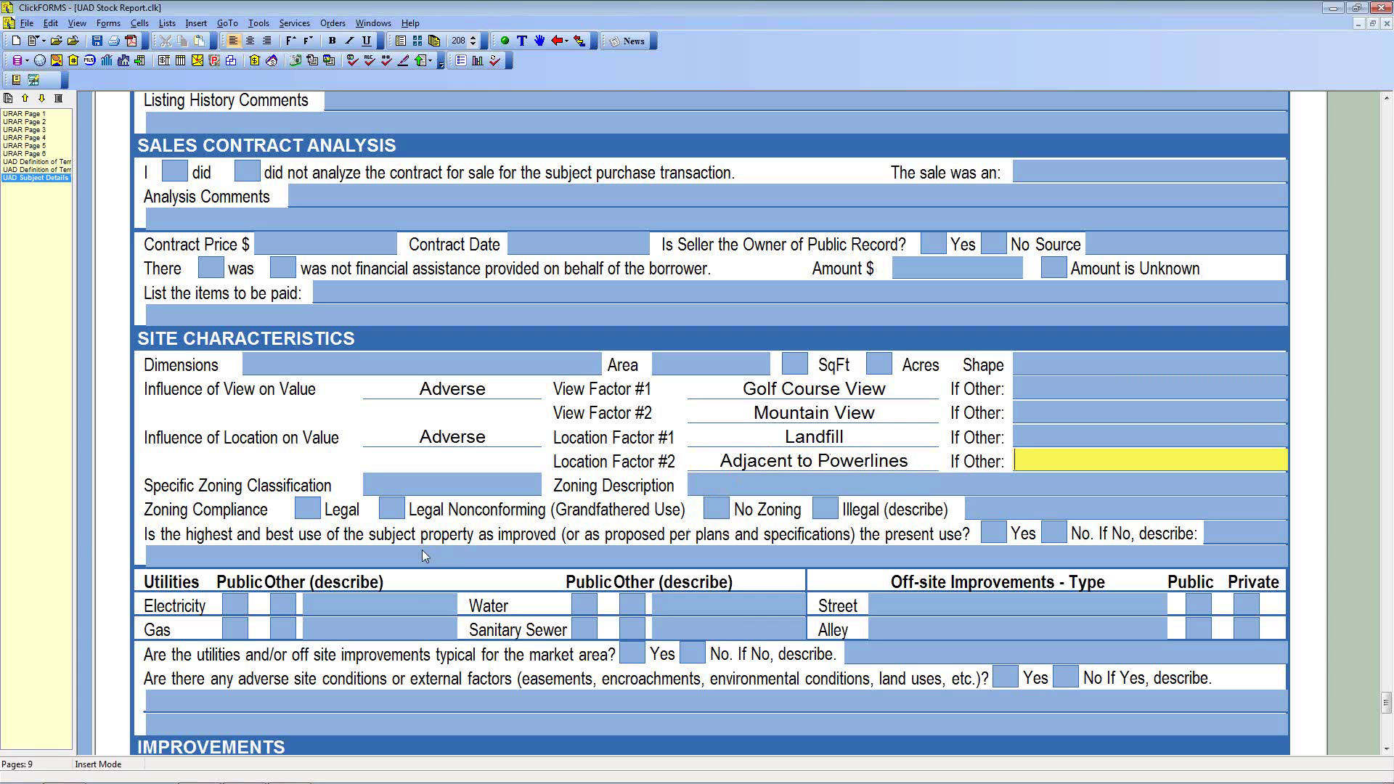
Under Improvements, set Kitchen Improvement to Remodeled, completed 1 - 5 yrs ago, and Bathroom Improvement to Not Updated with its completion blank.
{"action": "scroll", "coordinate": [518, 565], "scroll_direction": "down", "scroll_amount": 3}
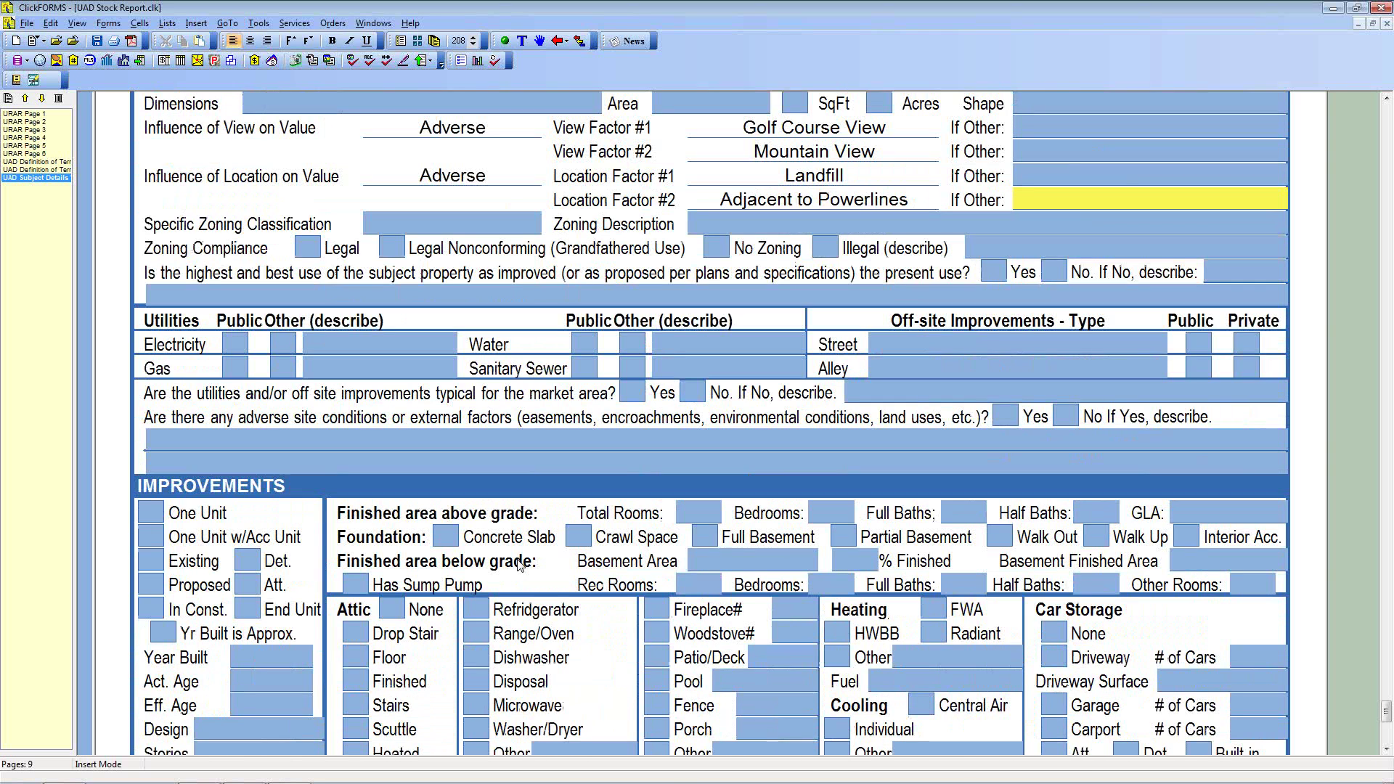
{"action": "scroll", "coordinate": [518, 565], "scroll_direction": "down", "scroll_amount": 4}
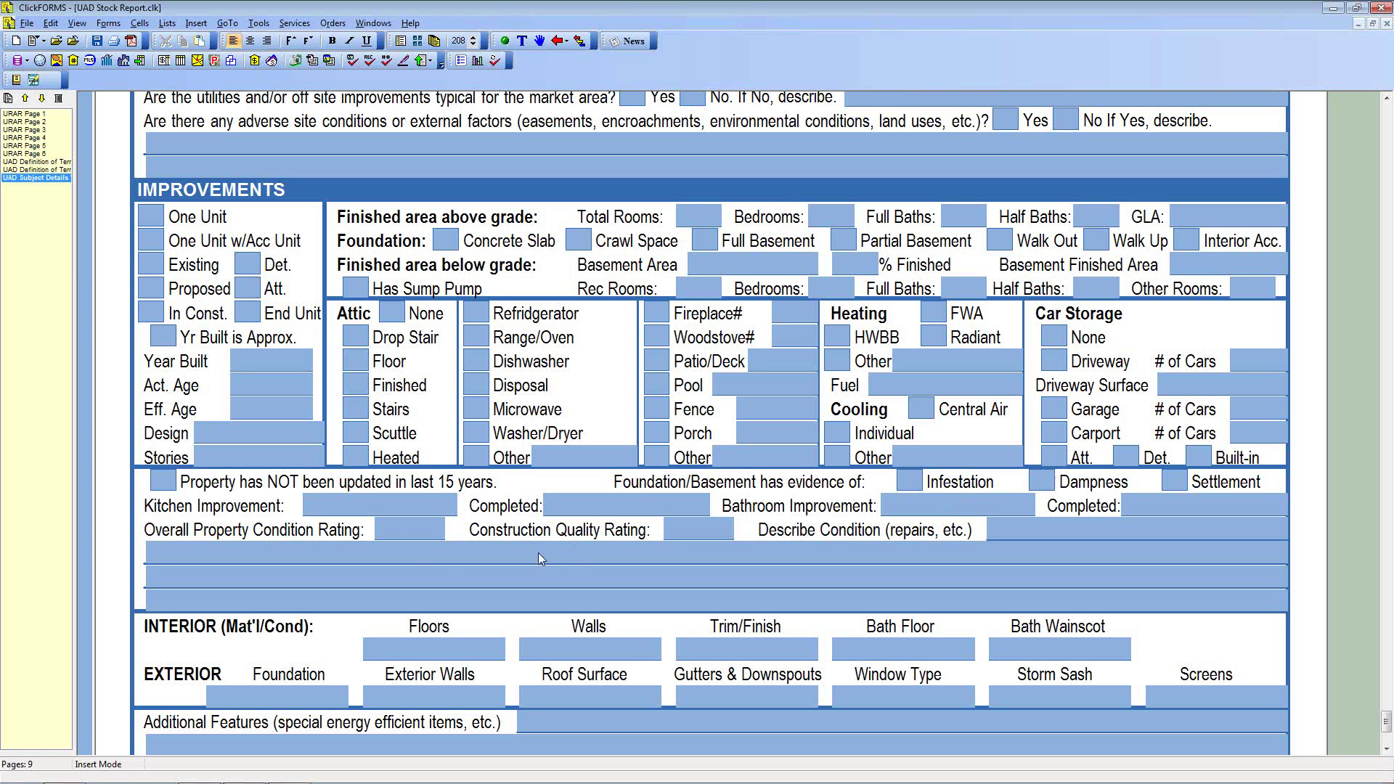
{"action": "left_click", "coordinate": [368, 508]}
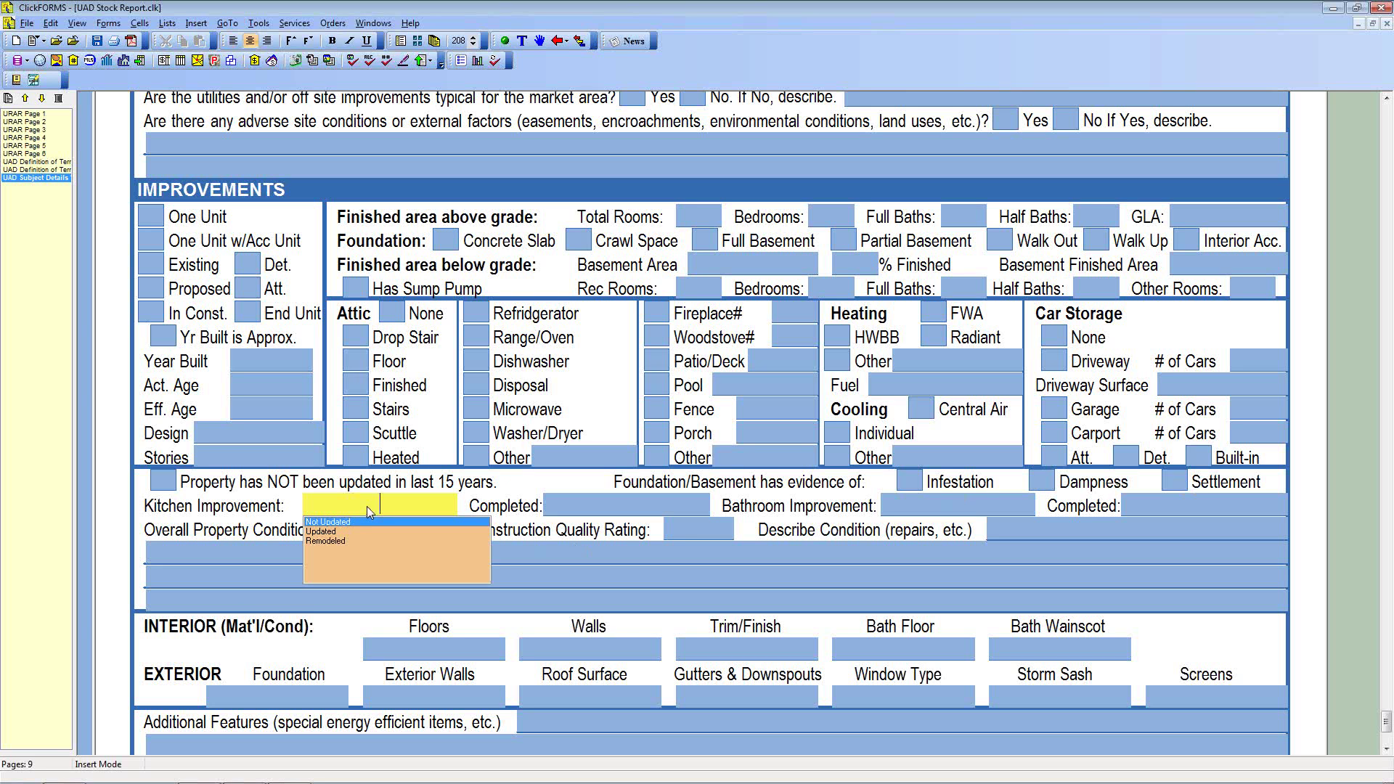
{"action": "left_click", "coordinate": [324, 543]}
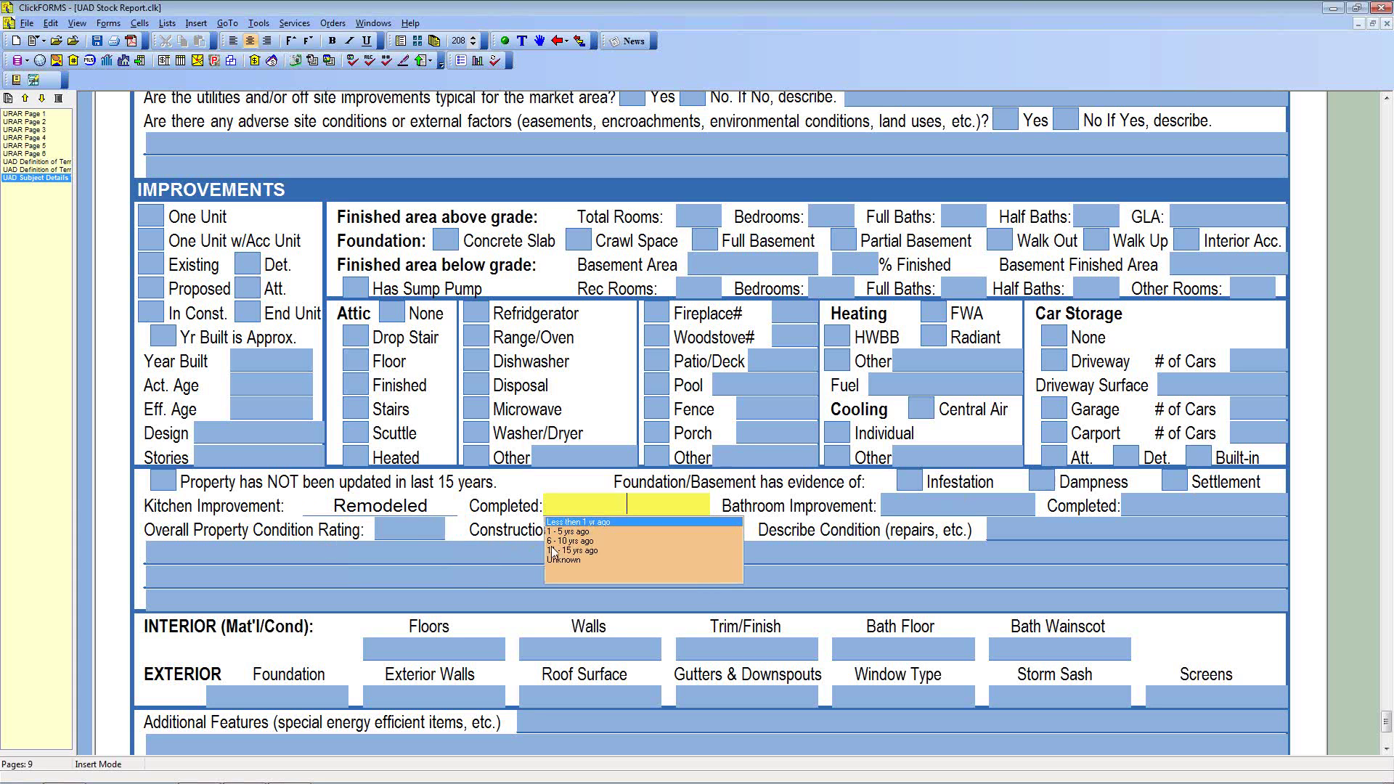
{"action": "left_click", "coordinate": [577, 532]}
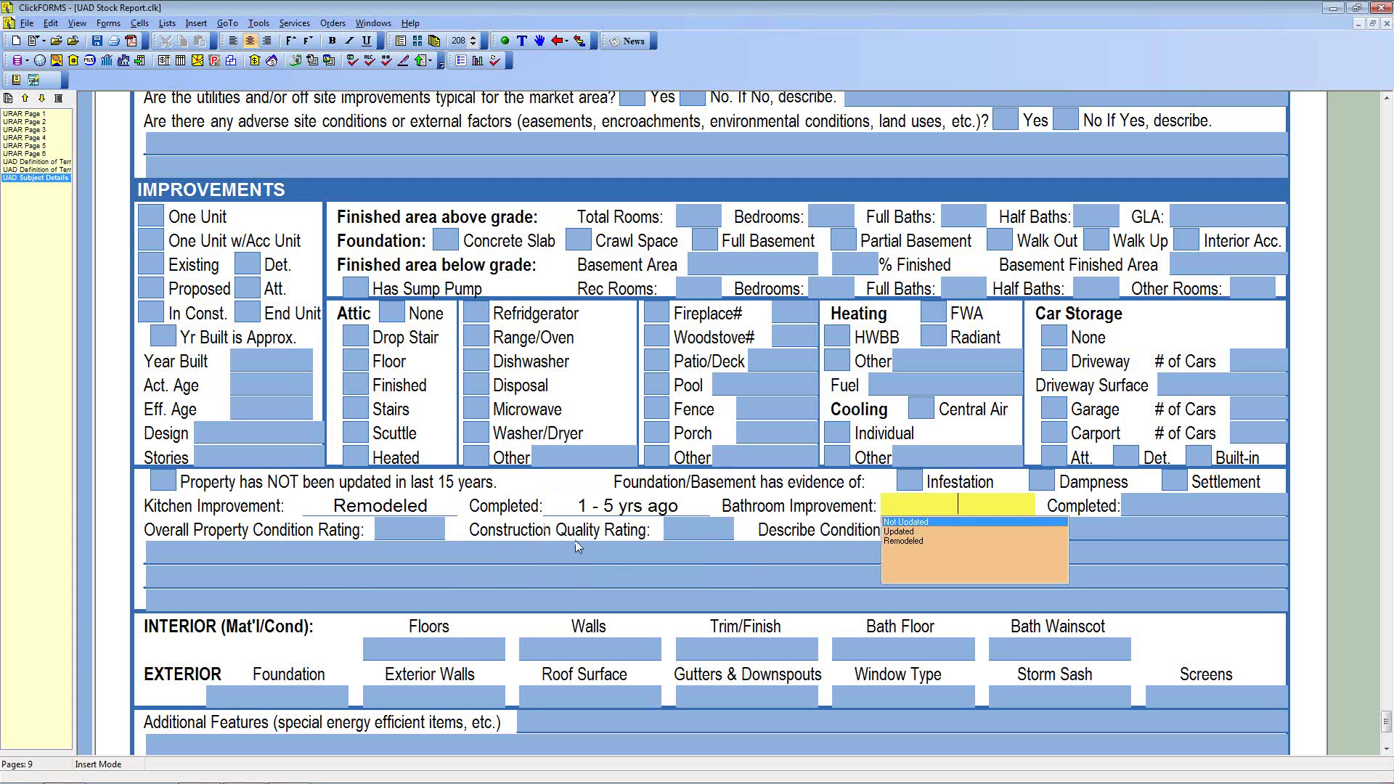
{"action": "left_click", "coordinate": [906, 523]}
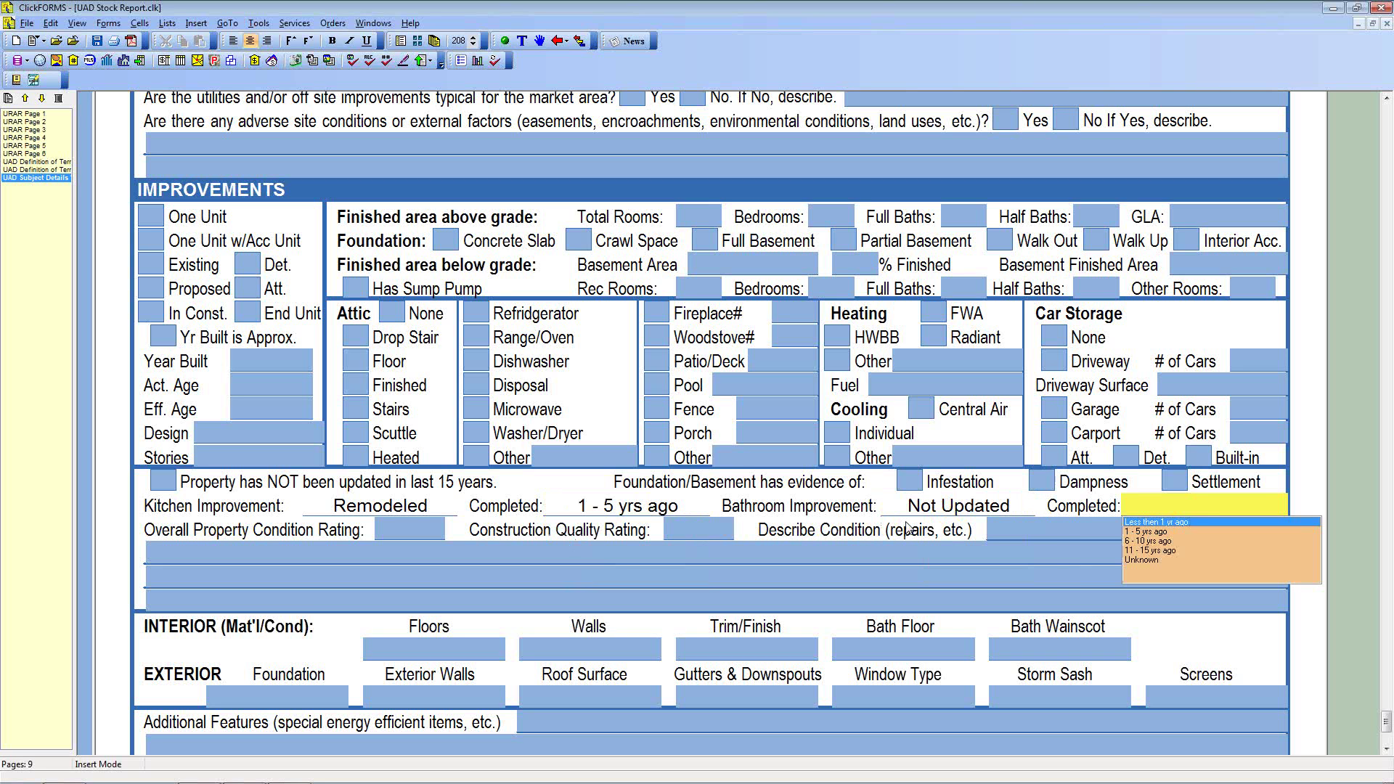
{"action": "key", "text": "Tab"}
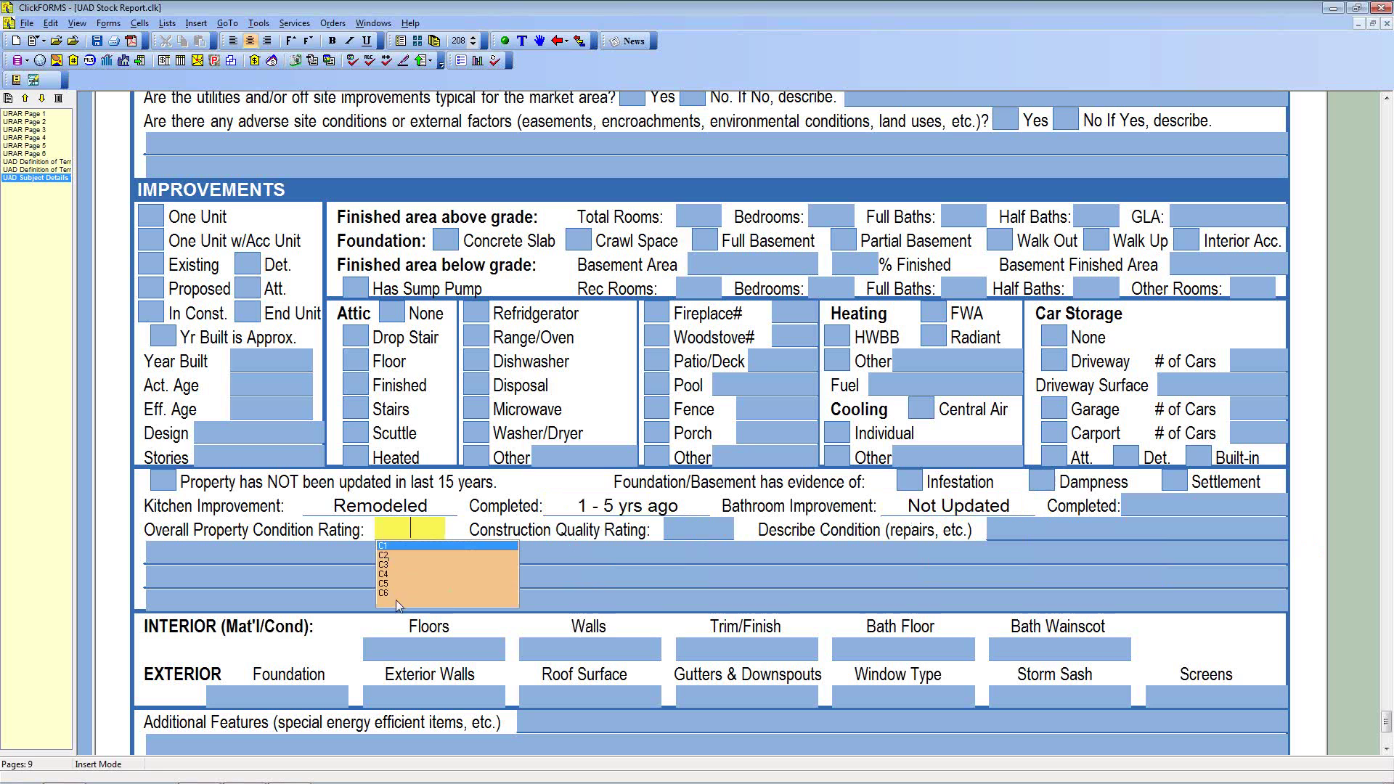
Set Overall Property Condition Rating to C3 and Construction Quality Rating to Q4, and fill the condition description with a run of placeholder letter c's.
{"action": "left_click", "coordinate": [387, 565]}
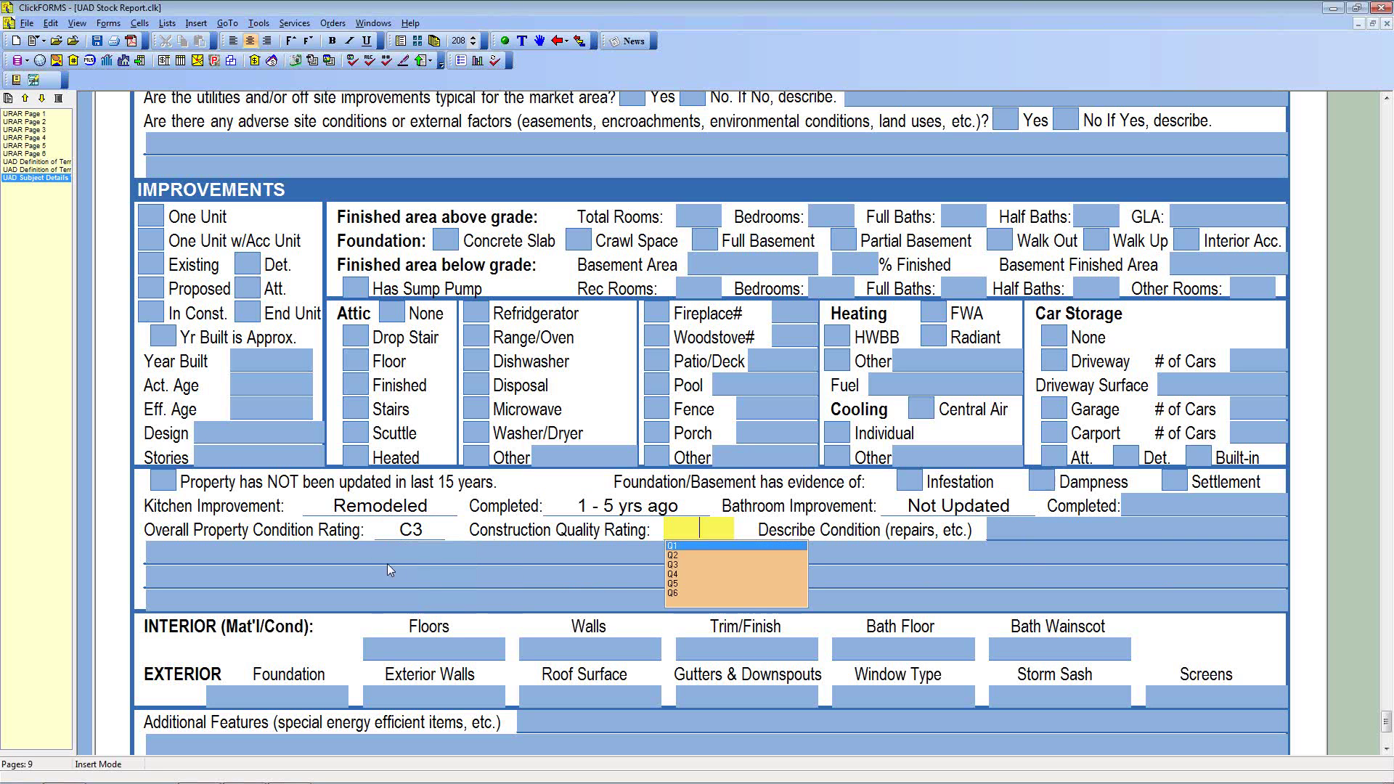
{"action": "left_click", "coordinate": [675, 573]}
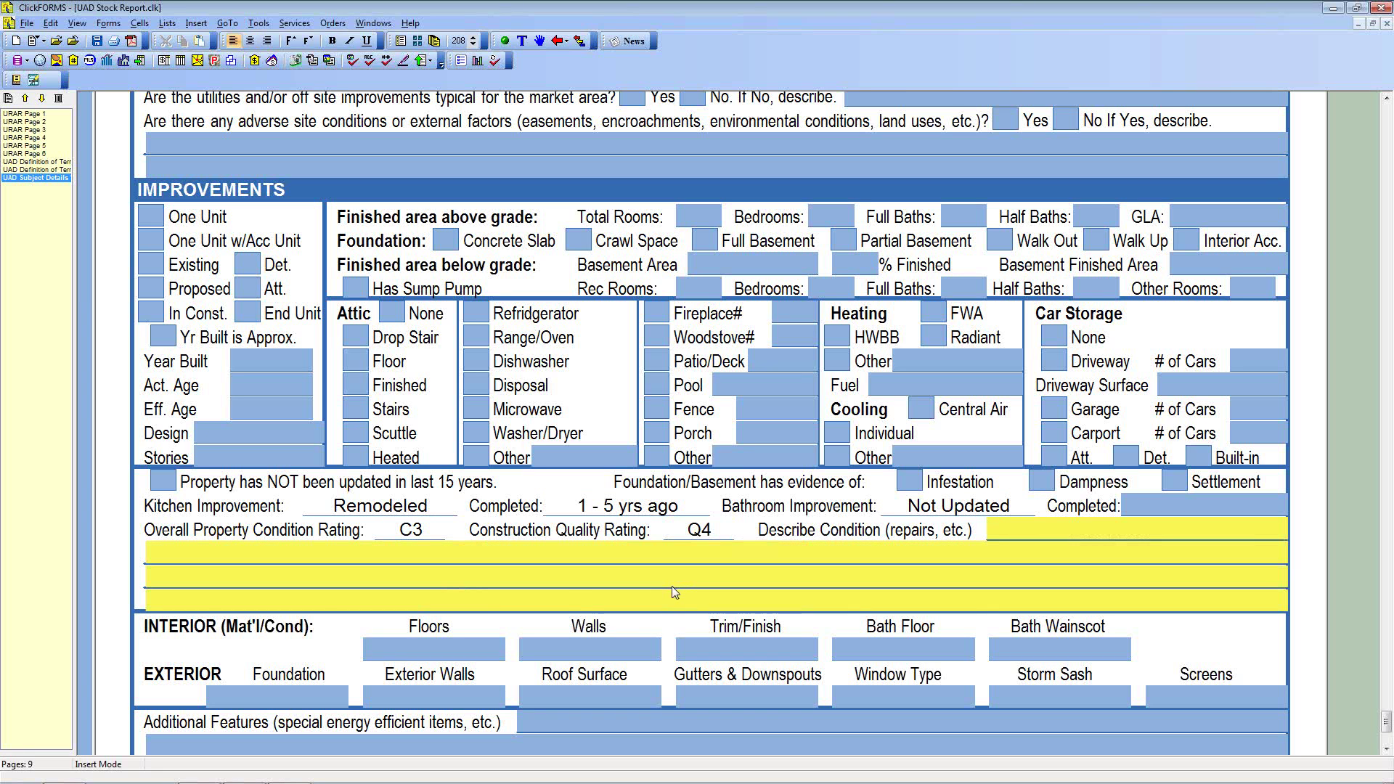
{"action": "type", "text": "cccccccccccccc"}
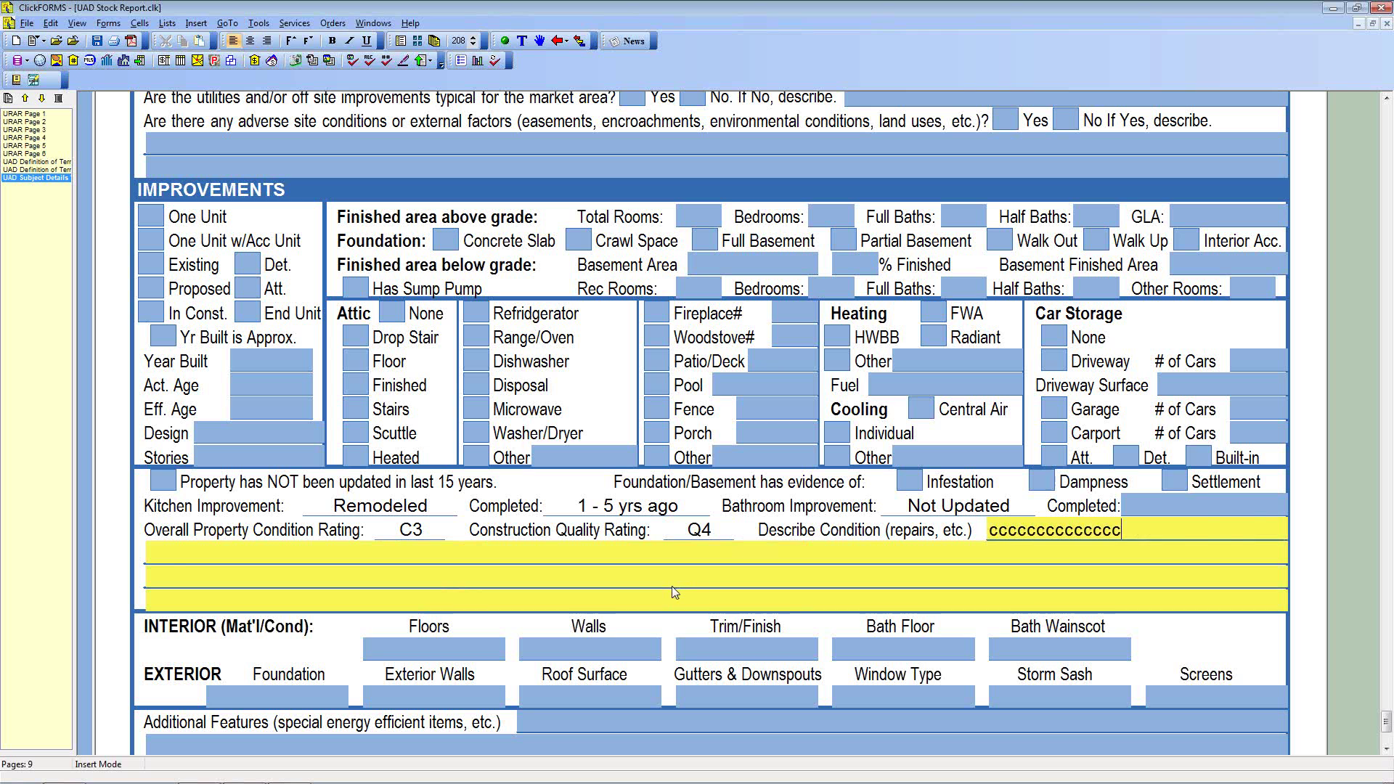
{"action": "type", "text": "ccccccccccccccccccccccccccccccccccccccccccccccccccccccccccccc"}
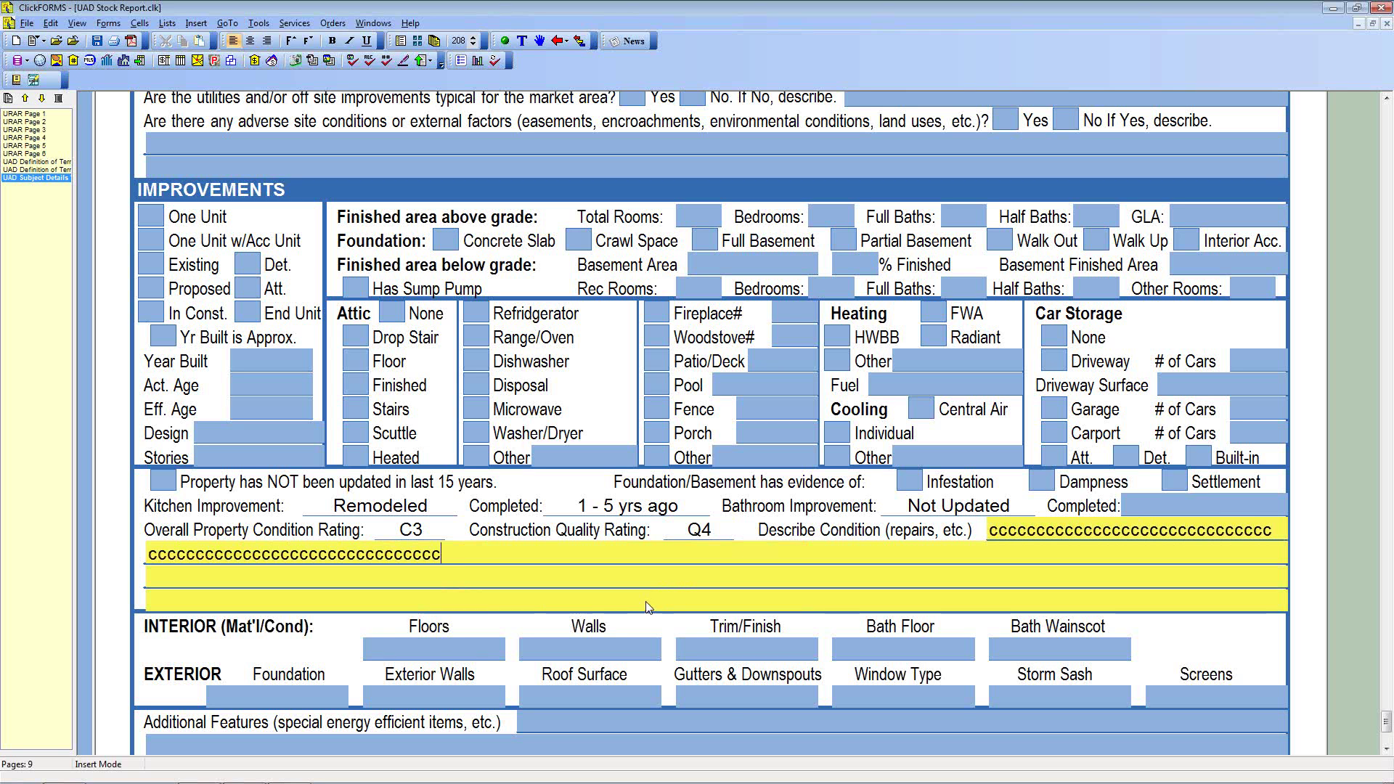
Review the worksheet's site and improvement entries and transfer the UAD data into the appraisal report.
{"action": "scroll", "coordinate": [649, 608], "scroll_direction": "down", "scroll_amount": 2}
{"action": "scroll", "coordinate": [649, 608], "scroll_direction": "down", "scroll_amount": 7}
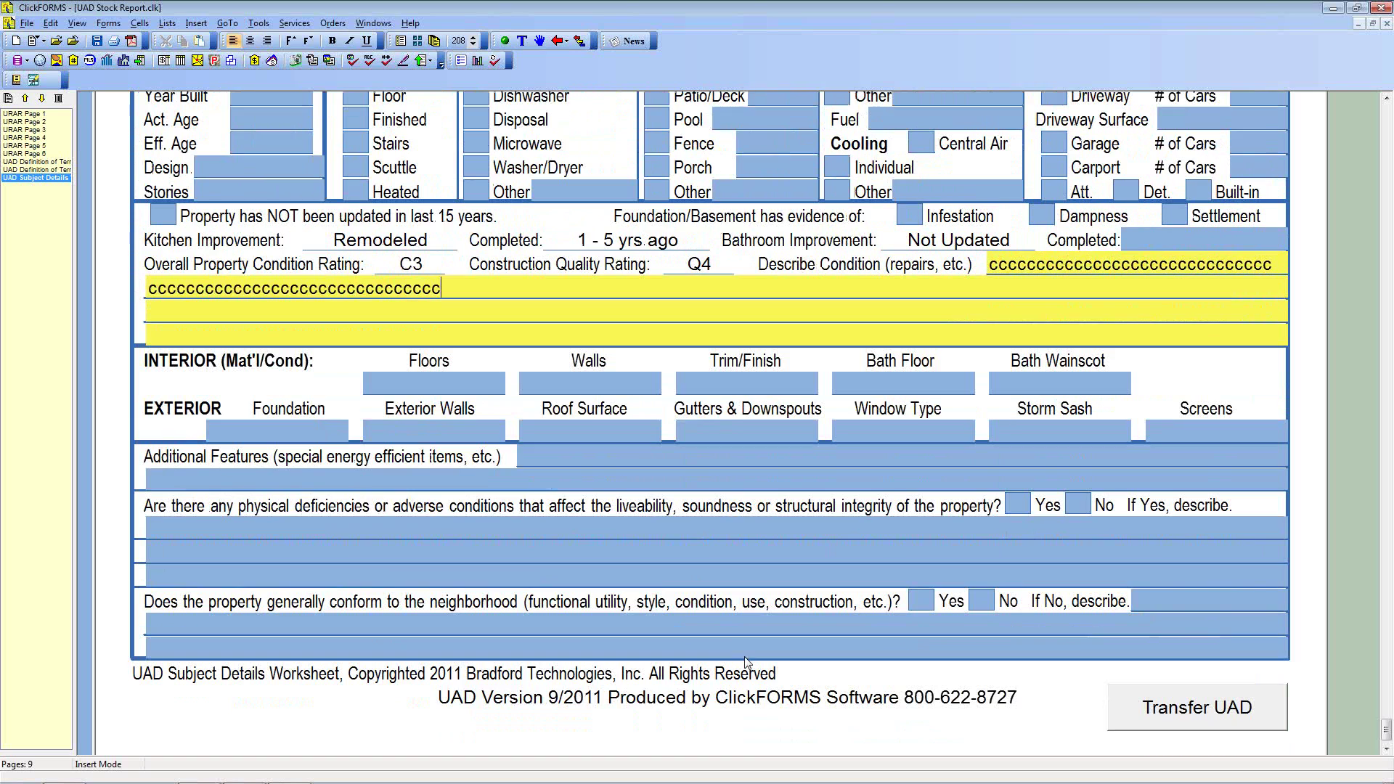
{"action": "scroll", "coordinate": [726, 661], "scroll_direction": "up", "scroll_amount": 3}
{"action": "scroll", "coordinate": [726, 660], "scroll_direction": "up", "scroll_amount": 10}
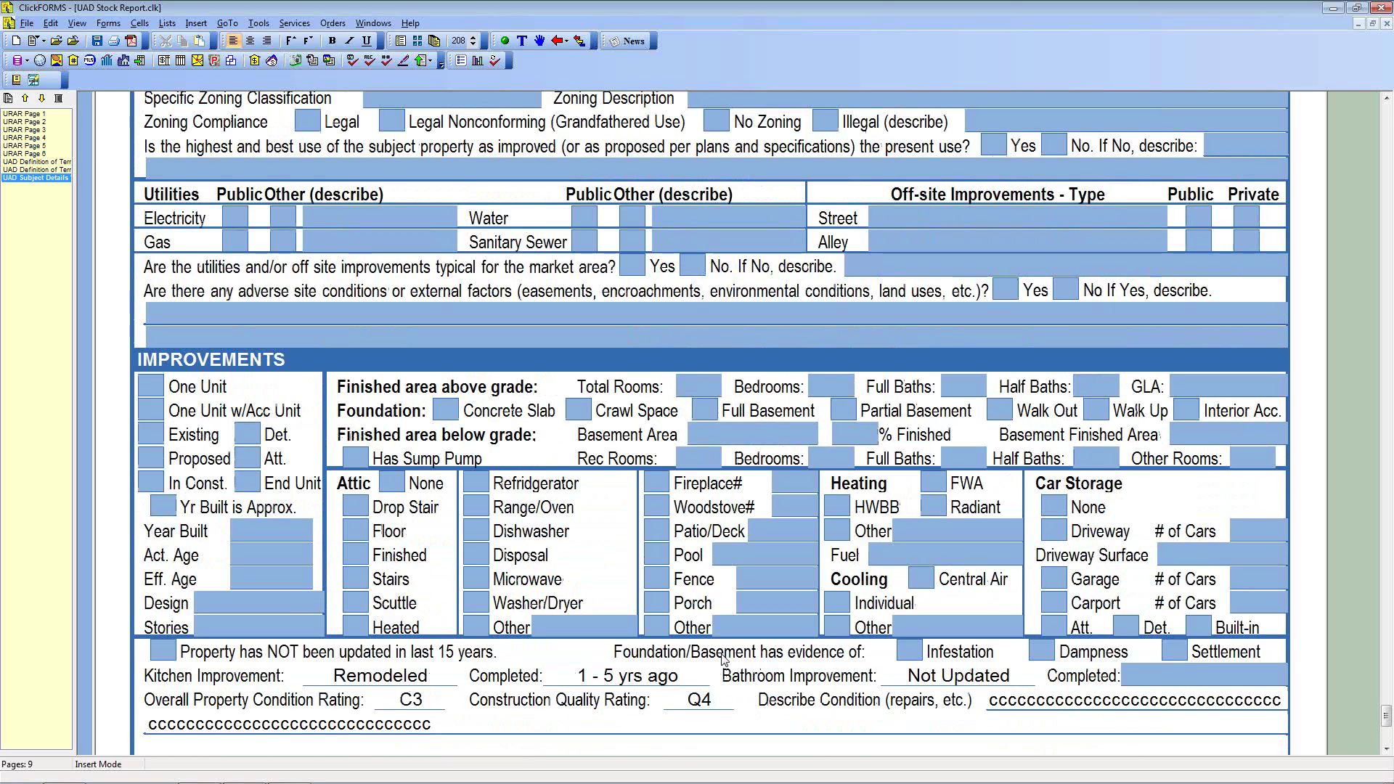
{"action": "scroll", "coordinate": [722, 658], "scroll_direction": "up", "scroll_amount": 12}
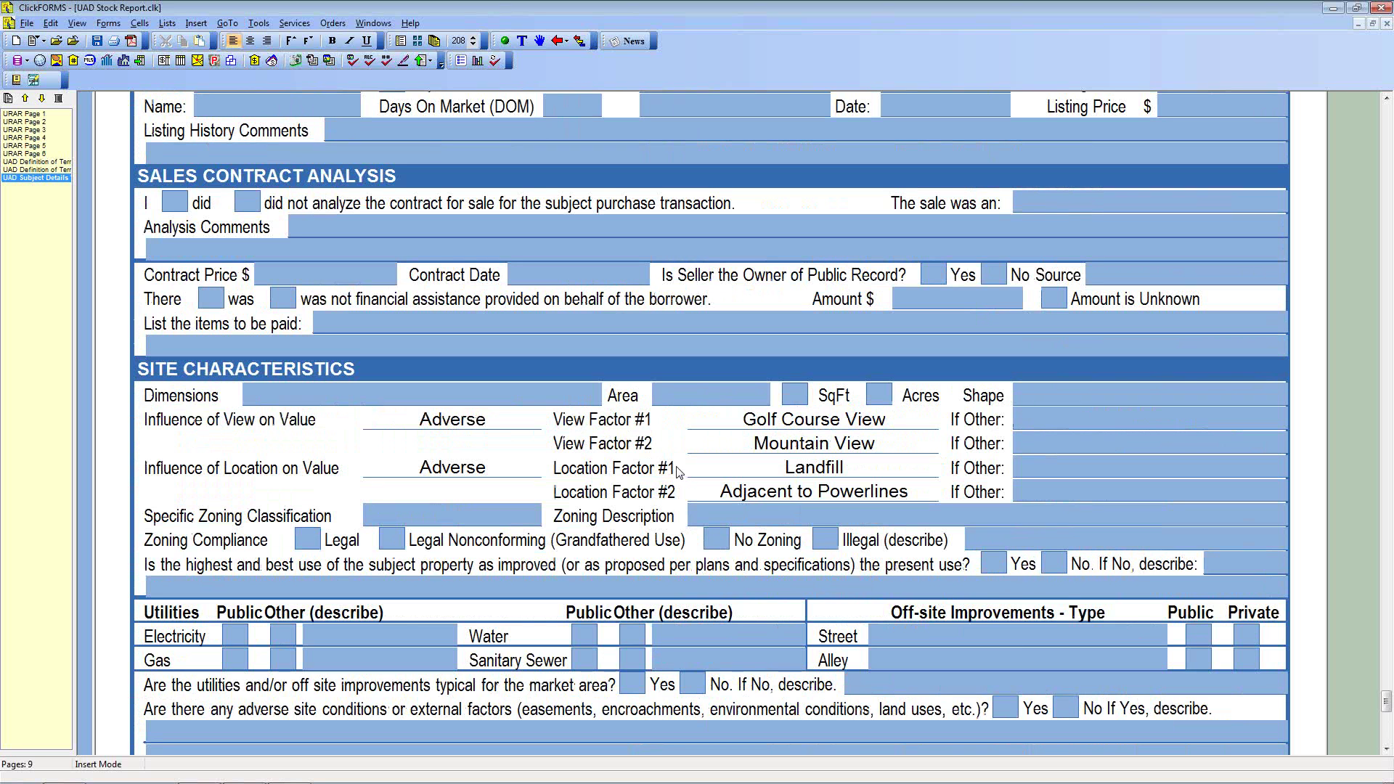
{"action": "scroll", "coordinate": [663, 485], "scroll_direction": "down", "scroll_amount": 7}
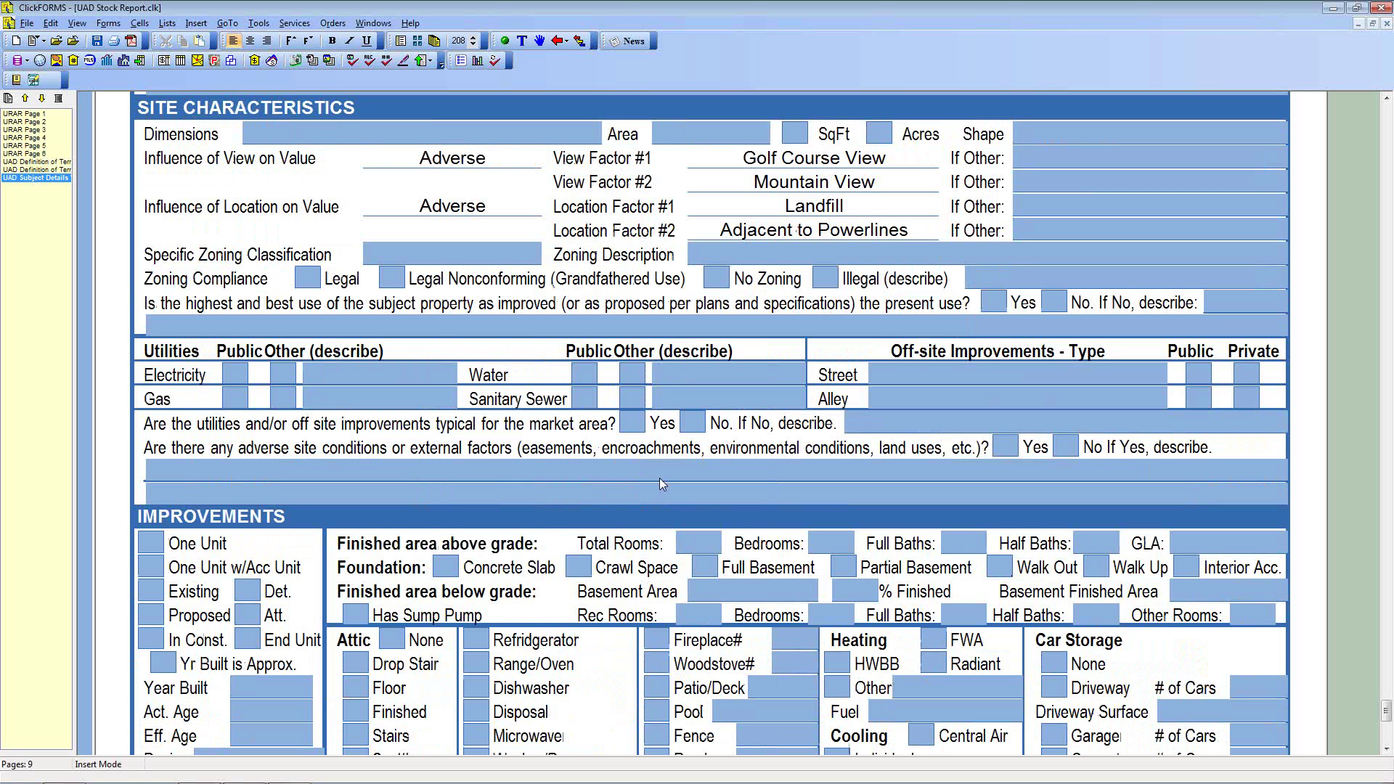
{"action": "scroll", "coordinate": [659, 479], "scroll_direction": "down", "scroll_amount": 14}
{"action": "scroll", "coordinate": [666, 513], "scroll_direction": "down", "scroll_amount": 3}
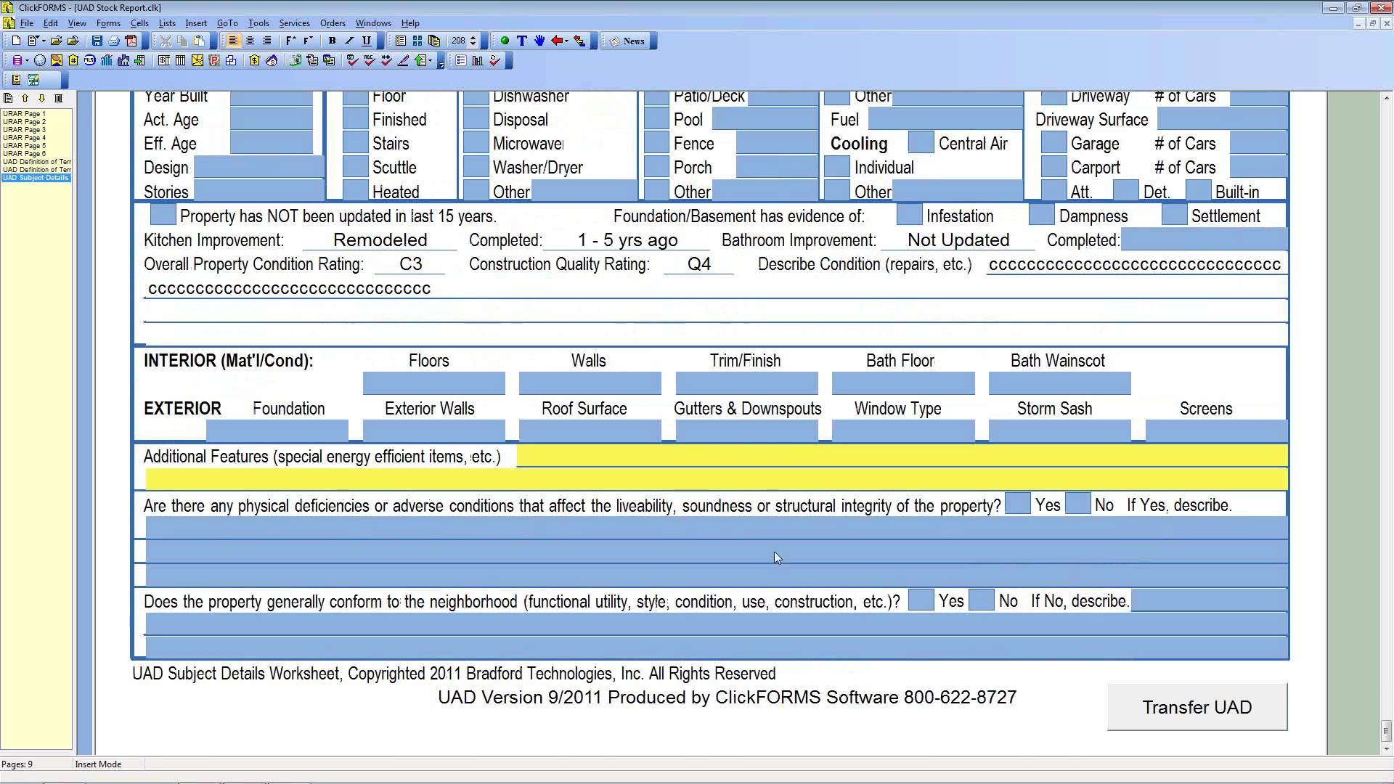
{"action": "left_click", "coordinate": [1205, 710]}
Check the transferred view and condition text on URAR Page 1 and the subject's location, view, quality and condition on URAR Page 2.
{"action": "left_click", "coordinate": [29, 114]}
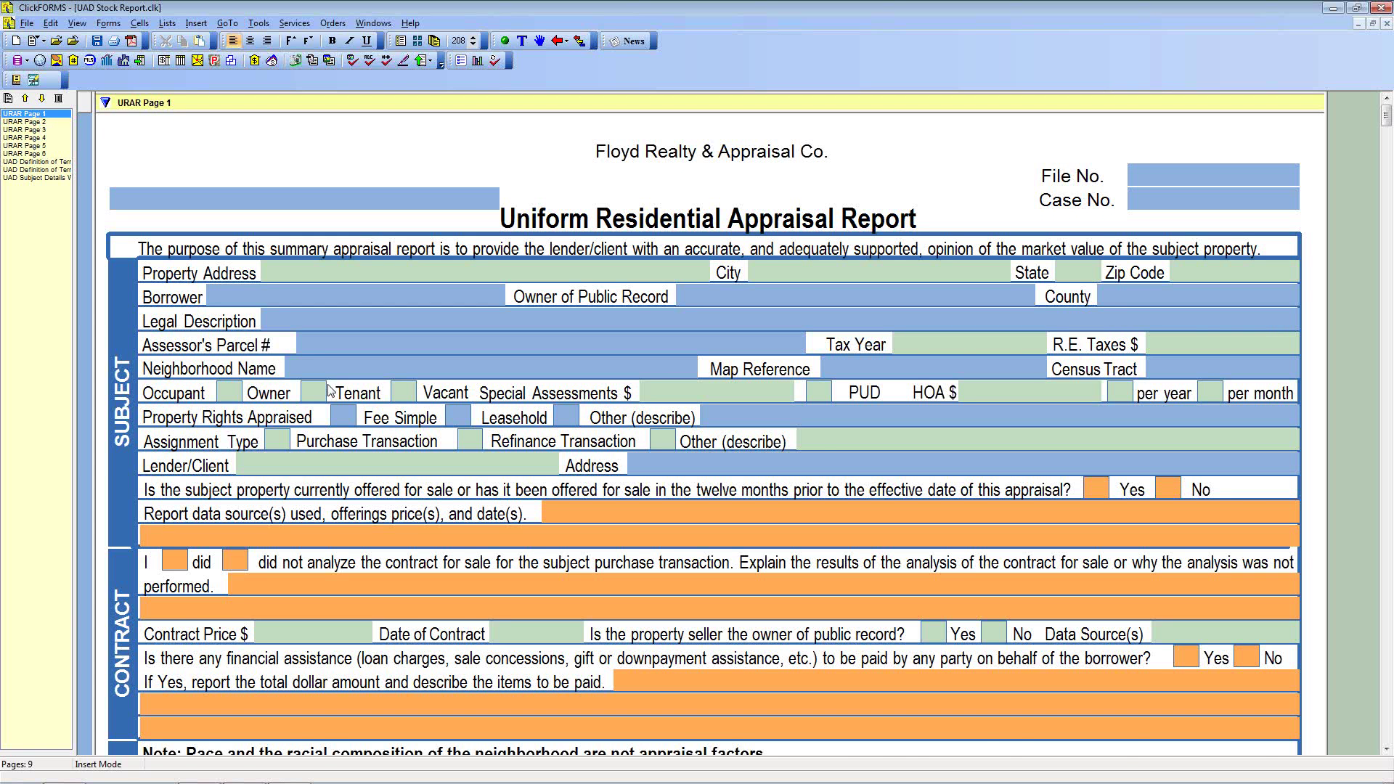
{"action": "scroll", "coordinate": [329, 390], "scroll_direction": "down", "scroll_amount": 6}
{"action": "scroll", "coordinate": [328, 386], "scroll_direction": "down", "scroll_amount": 14}
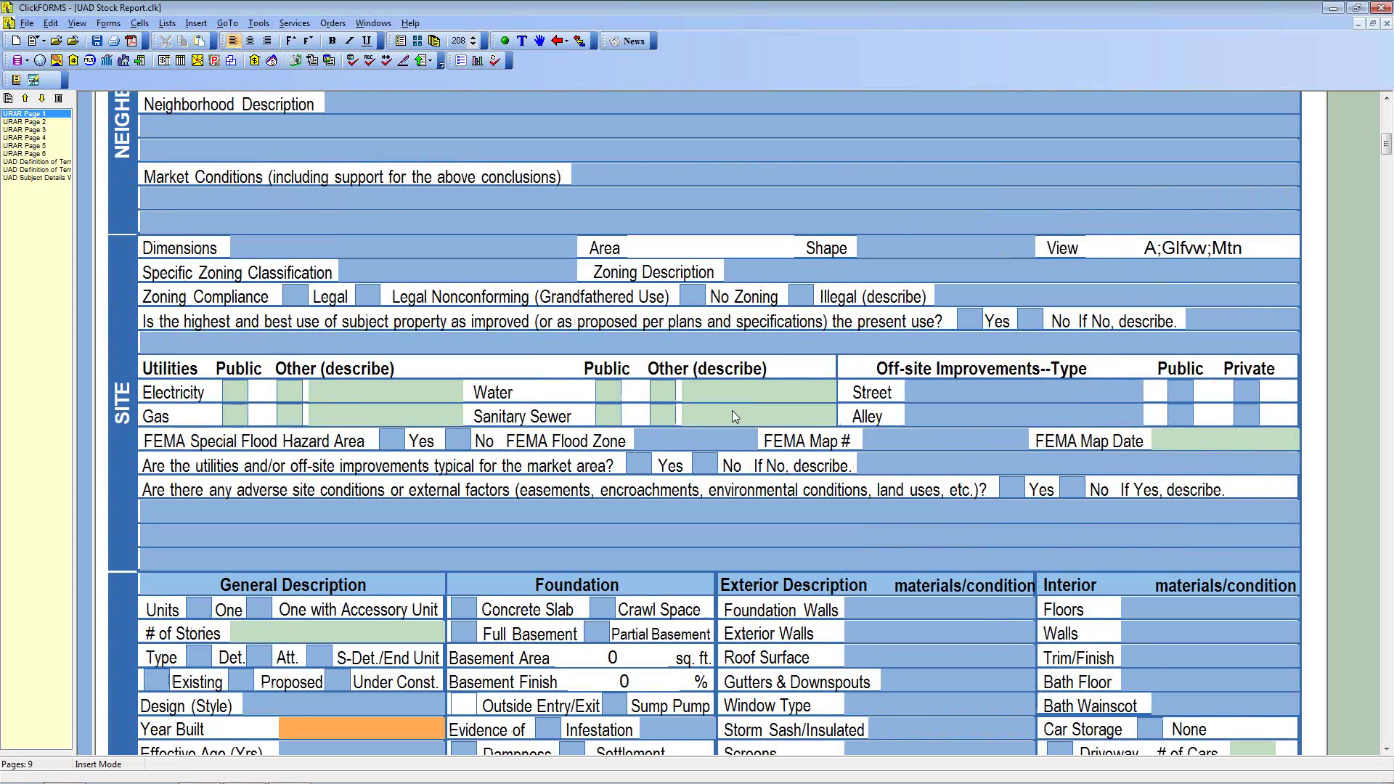
{"action": "scroll", "coordinate": [731, 411], "scroll_direction": "down", "scroll_amount": 5}
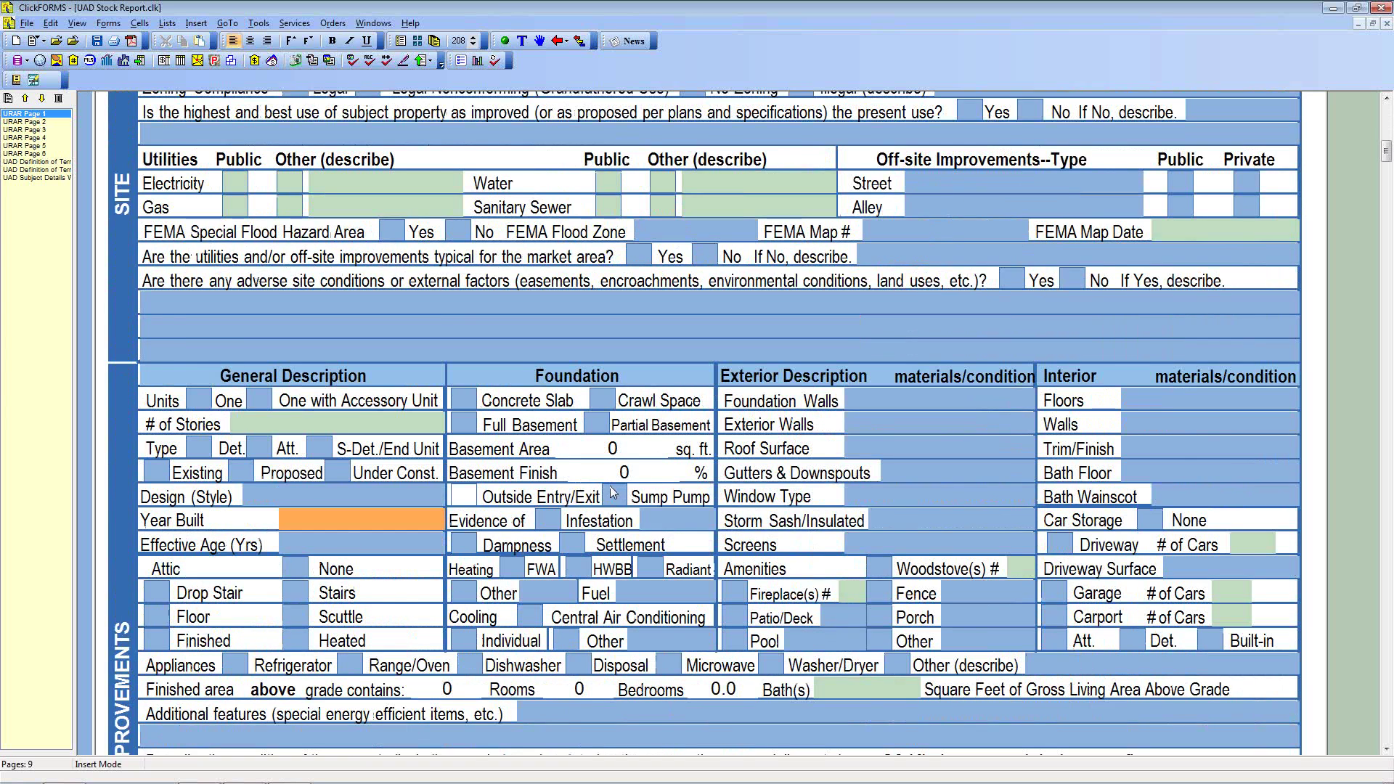
{"action": "scroll", "coordinate": [434, 505], "scroll_direction": "down", "scroll_amount": 5}
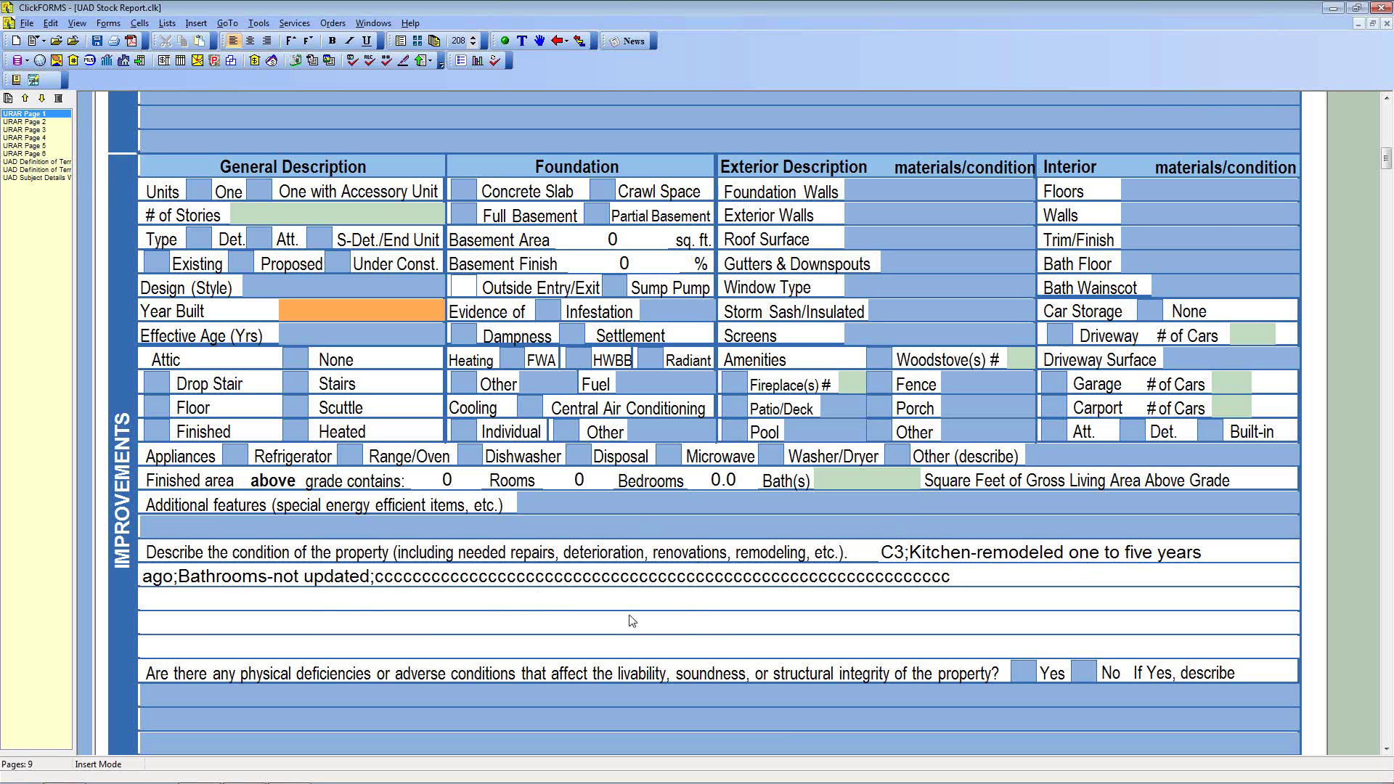
{"action": "scroll", "coordinate": [632, 620], "scroll_direction": "down", "scroll_amount": 10}
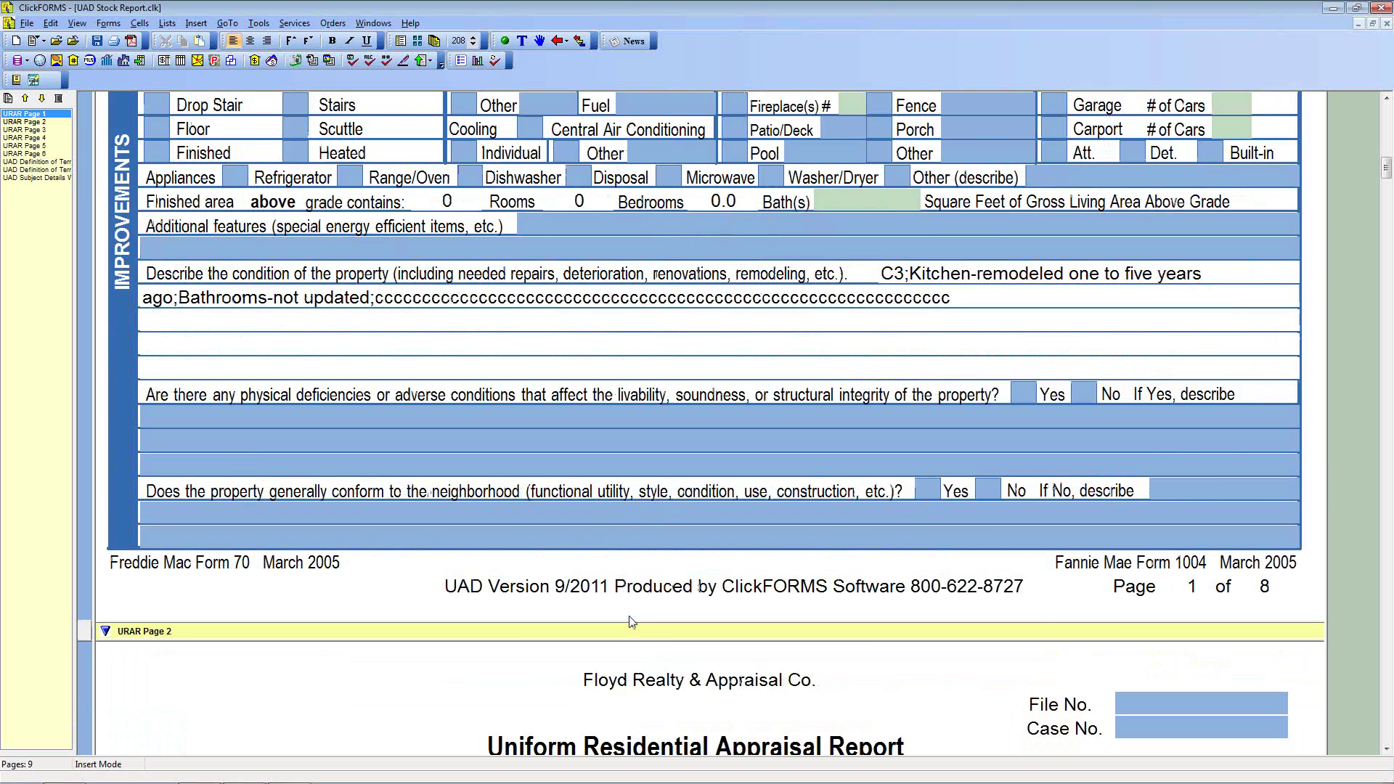
{"action": "scroll", "coordinate": [630, 621], "scroll_direction": "down", "scroll_amount": 4}
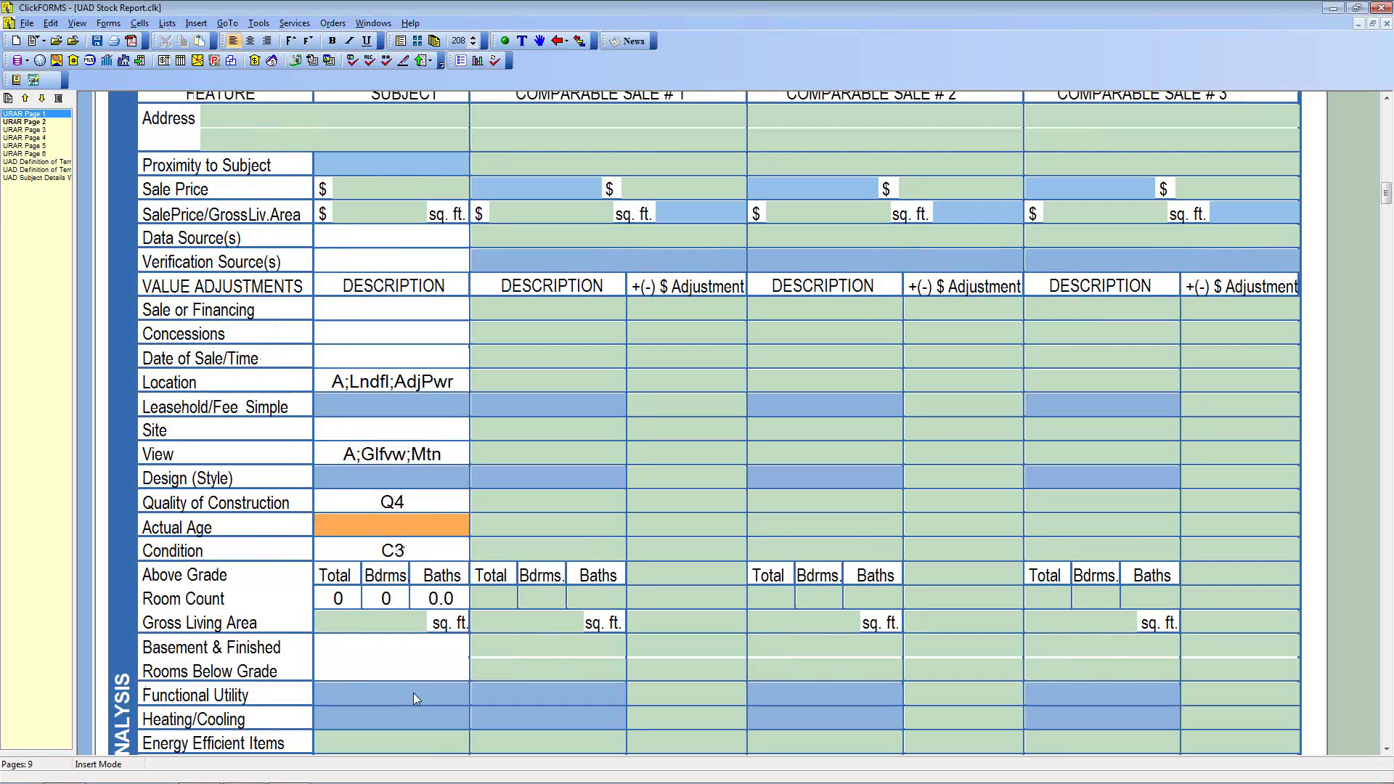
Compare the Lender/Client name on URAR Page 6 with the worksheet's AMC Name, and return to URAR Page 1.
{"action": "left_click", "coordinate": [35, 154]}
{"action": "scroll", "coordinate": [206, 494], "scroll_direction": "down", "scroll_amount": 8}
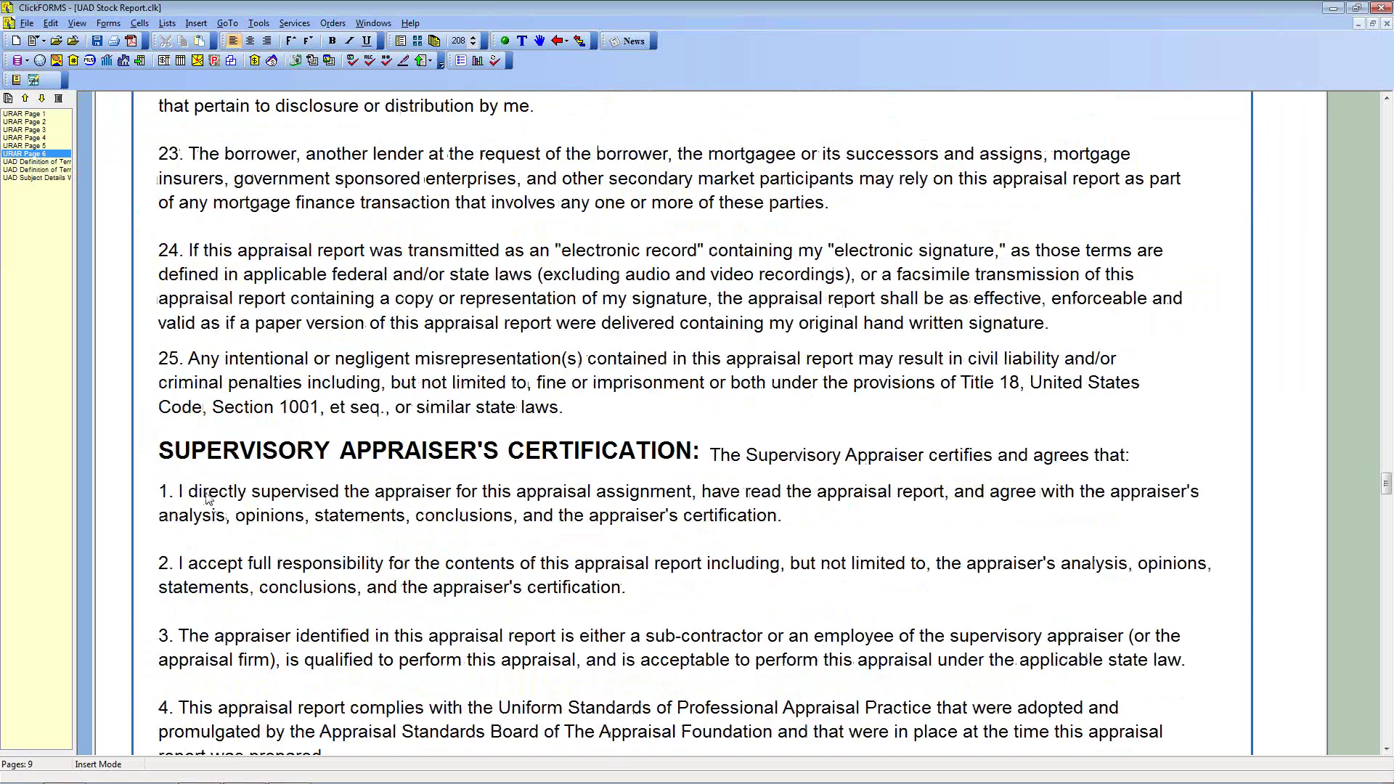
{"action": "scroll", "coordinate": [206, 494], "scroll_direction": "down", "scroll_amount": 8}
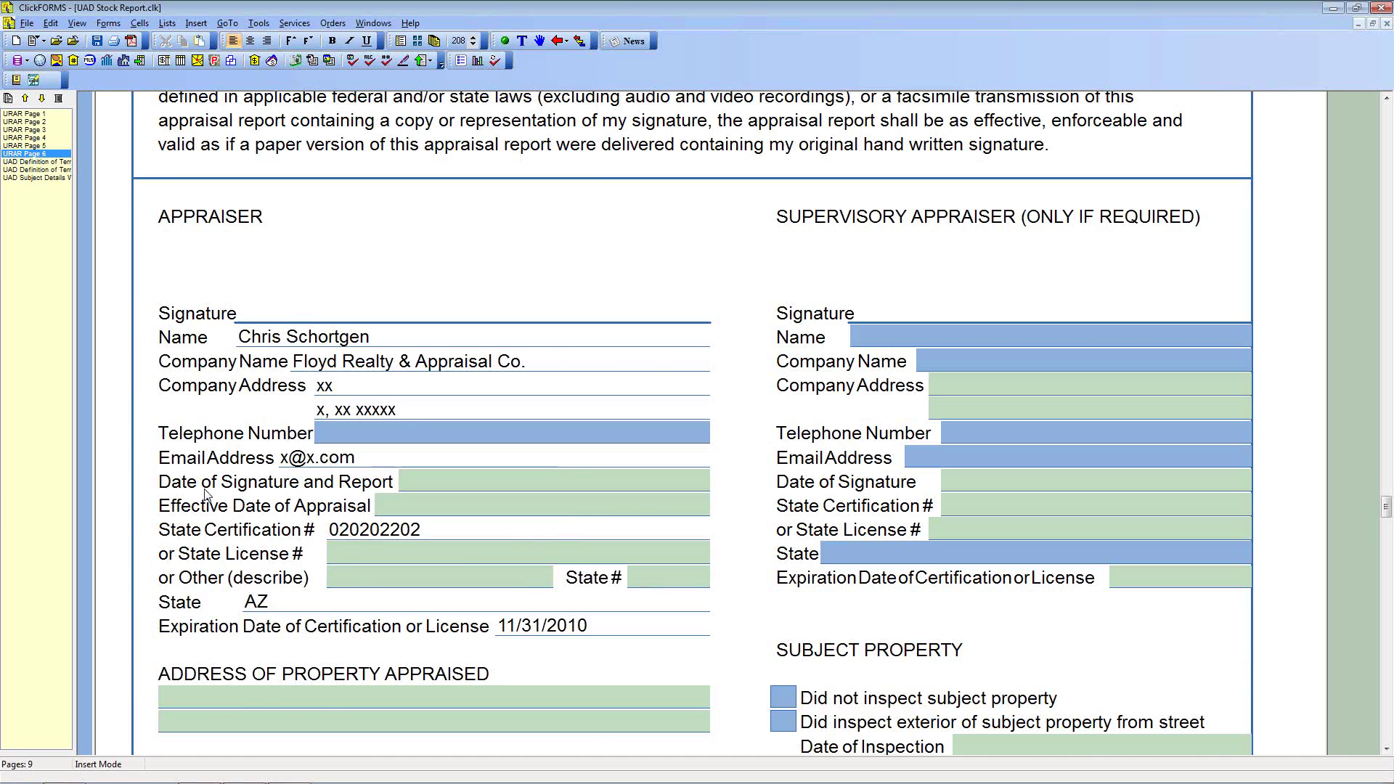
{"action": "scroll", "coordinate": [206, 494], "scroll_direction": "down", "scroll_amount": 2}
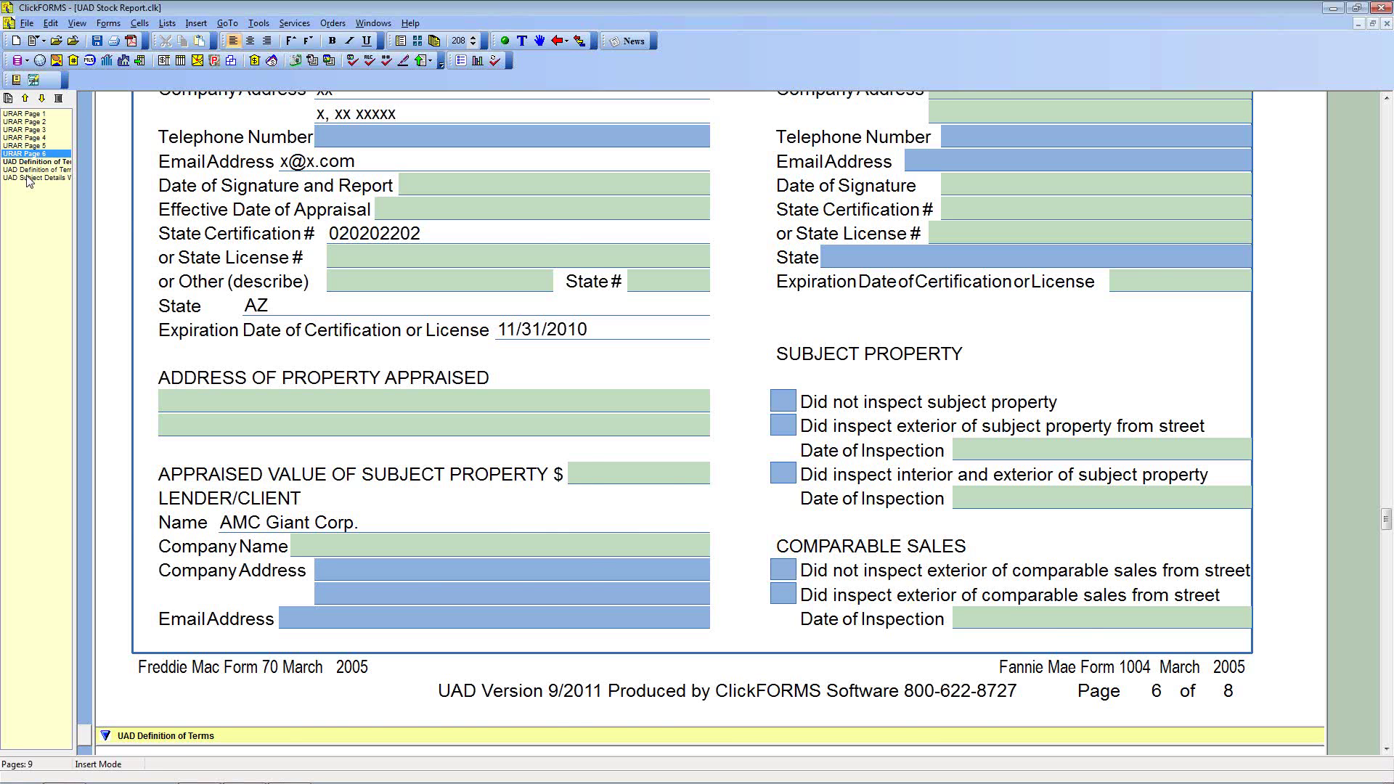
{"action": "left_click", "coordinate": [28, 178]}
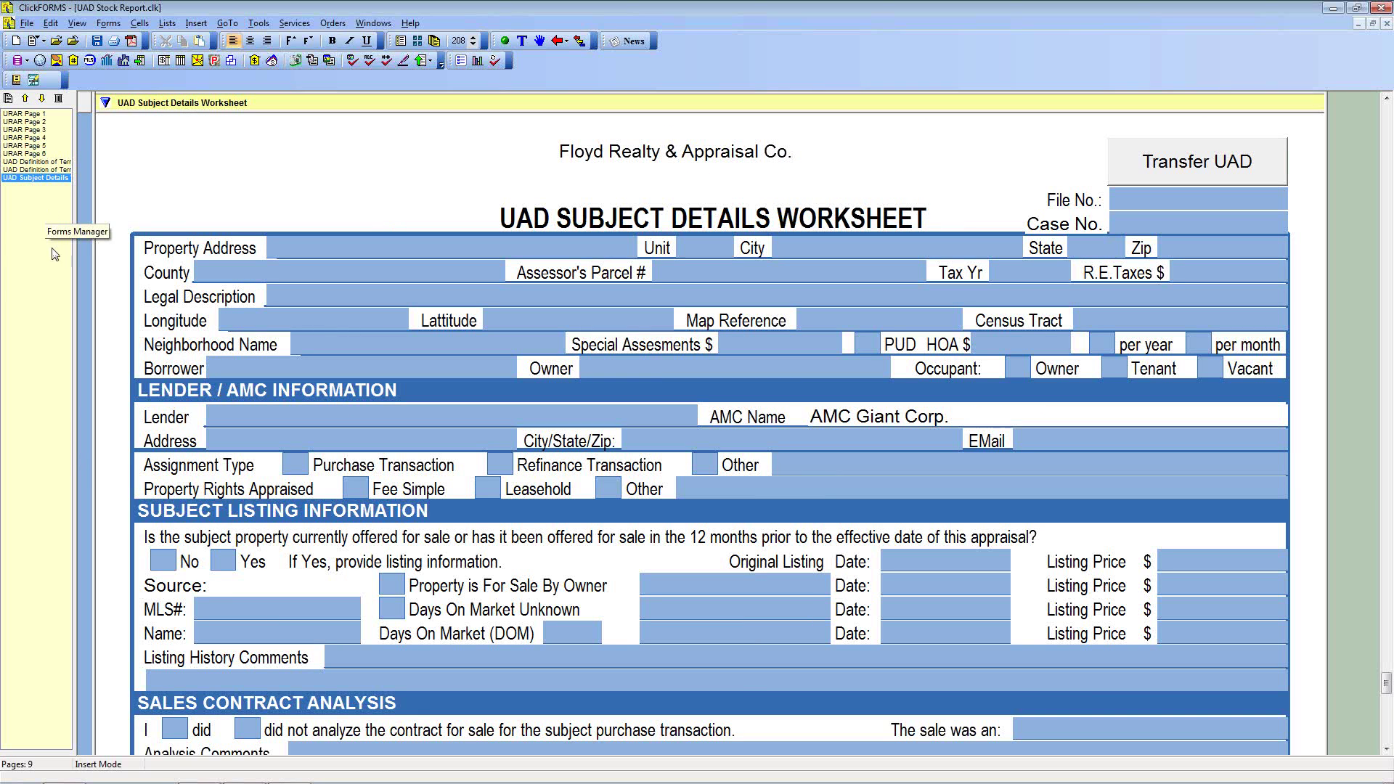
{"action": "left_click", "coordinate": [32, 116]}
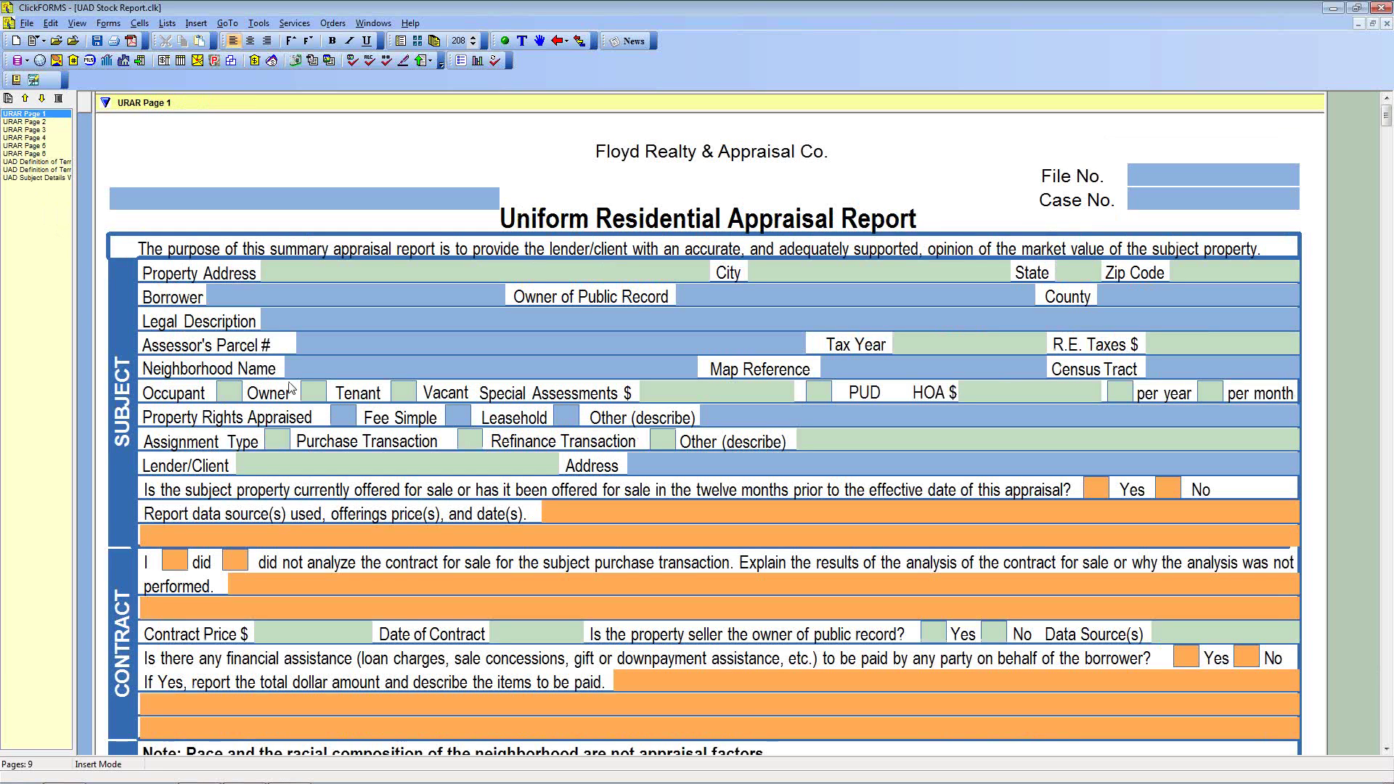